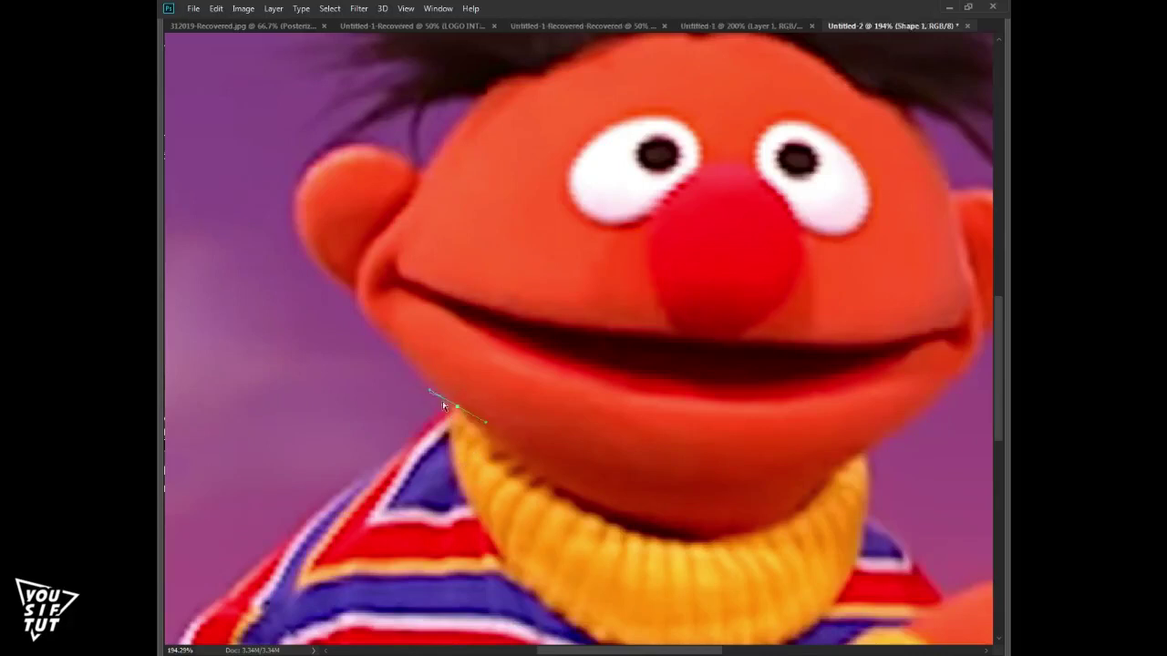
Pull out a curved anchor near Ernie's ear to begin the chin outline
{"action": "left_click_drag", "start_coordinate": [360, 288], "coordinate": [346, 255]}
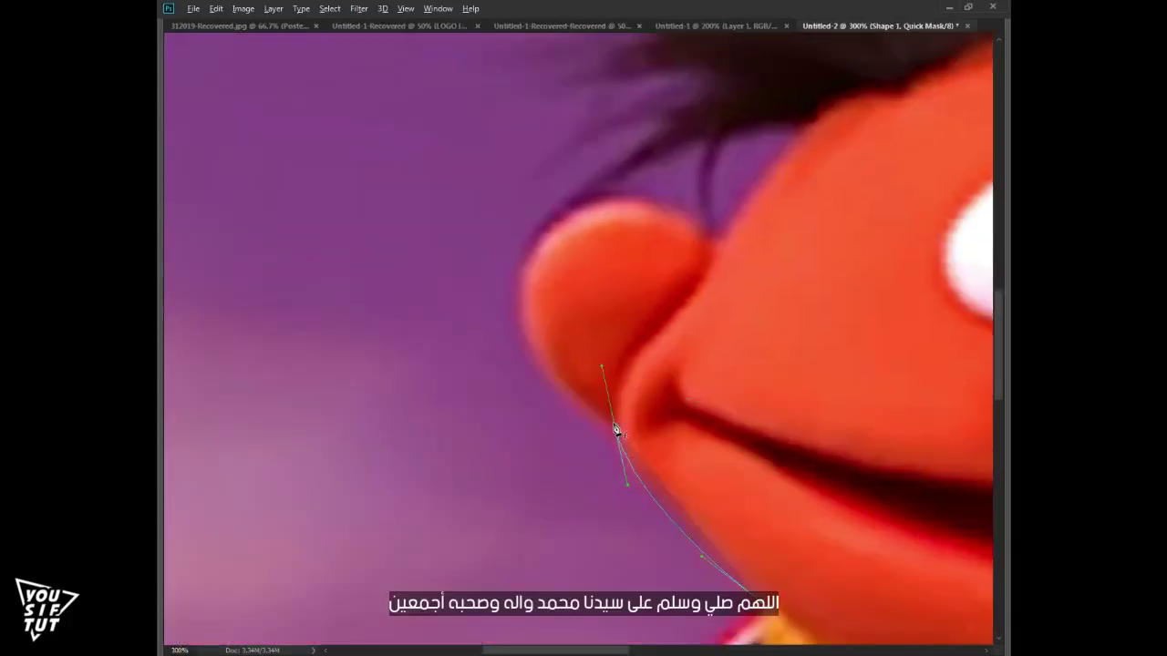
Trace the outline from the ear up toward the hair with corner and curved anchors
{"action": "left_click", "coordinate": [716, 246]}
{"action": "scroll", "coordinate": [651, 331], "scroll_direction": "up", "scroll_amount": 5}
{"action": "left_click_drag", "start_coordinate": [639, 330], "coordinate": [672, 306]}
{"action": "left_click_drag", "start_coordinate": [560, 329], "coordinate": [532, 358]}
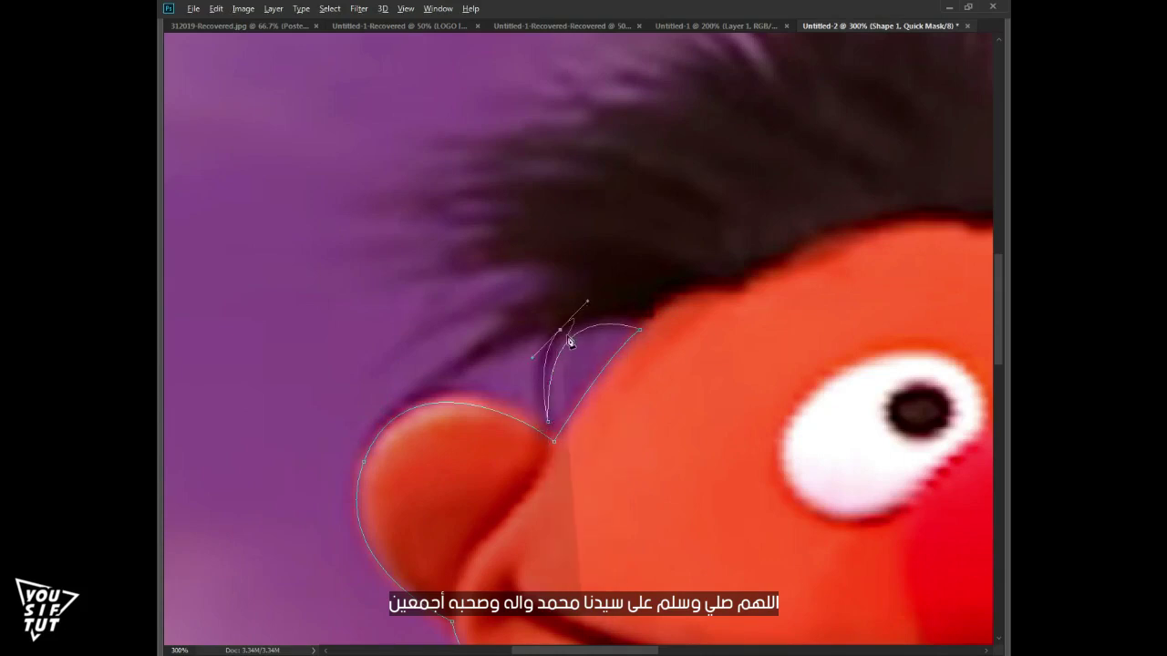
Draw several curved hair strands over the top of Ernie's head
{"action": "left_click_drag", "start_coordinate": [580, 295], "coordinate": [578, 305]}
{"action": "left_click_drag", "start_coordinate": [390, 301], "coordinate": [409, 320]}
{"action": "mouse_move", "coordinate": [526, 260]}
{"action": "left_mouse_down"}
{"action": "mouse_move", "coordinate": [601, 286]}
{"action": "mouse_move", "coordinate": [593, 275]}
{"action": "left_mouse_up"}
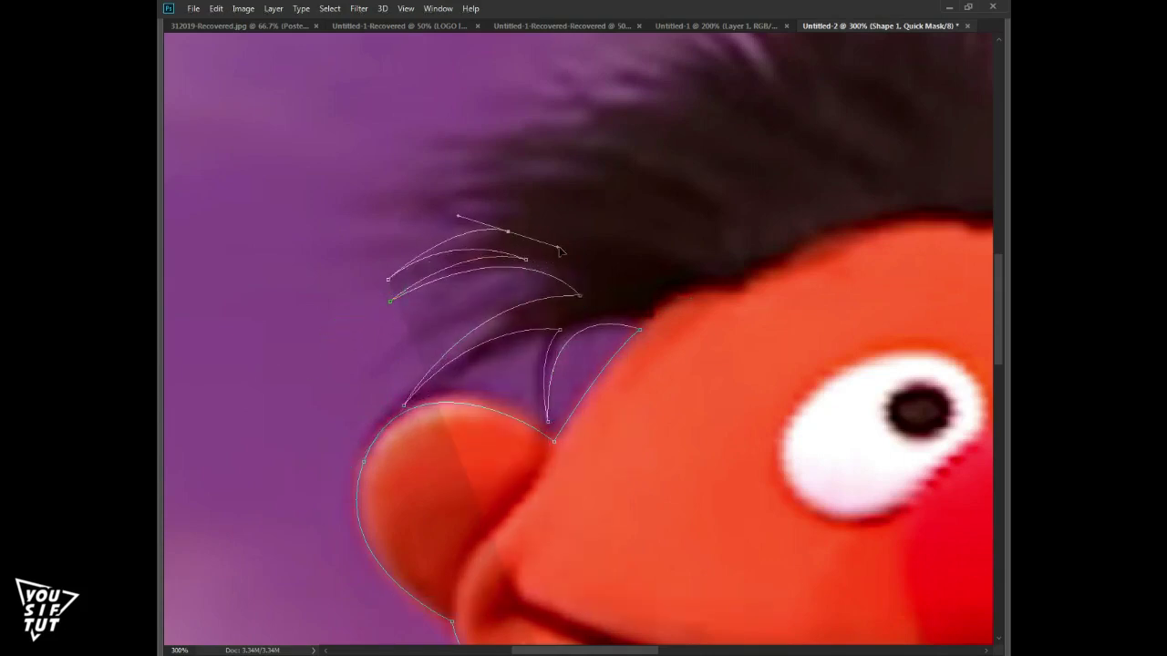
{"action": "left_click_drag", "start_coordinate": [490, 228], "coordinate": [462, 346]}
{"action": "left_click", "coordinate": [480, 348]}
{"action": "left_click_drag", "start_coordinate": [361, 324], "coordinate": [285, 330]}
{"action": "left_click_drag", "start_coordinate": [545, 344], "coordinate": [583, 365]}
{"action": "left_click_drag", "start_coordinate": [420, 309], "coordinate": [501, 306]}
{"action": "left_click_drag", "start_coordinate": [375, 265], "coordinate": [326, 268]}
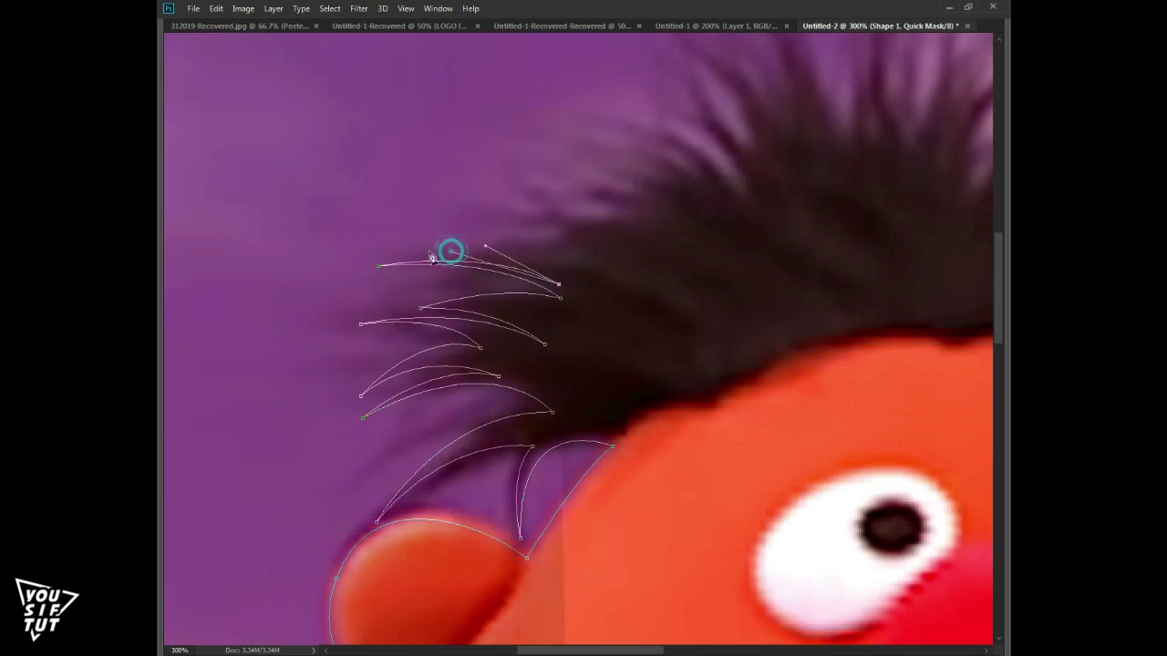
{"action": "mouse_move", "coordinate": [488, 215]}
{"action": "left_mouse_down"}
{"action": "mouse_move", "coordinate": [428, 348]}
{"action": "mouse_move", "coordinate": [513, 370]}
{"action": "mouse_move", "coordinate": [599, 347]}
{"action": "left_mouse_up"}
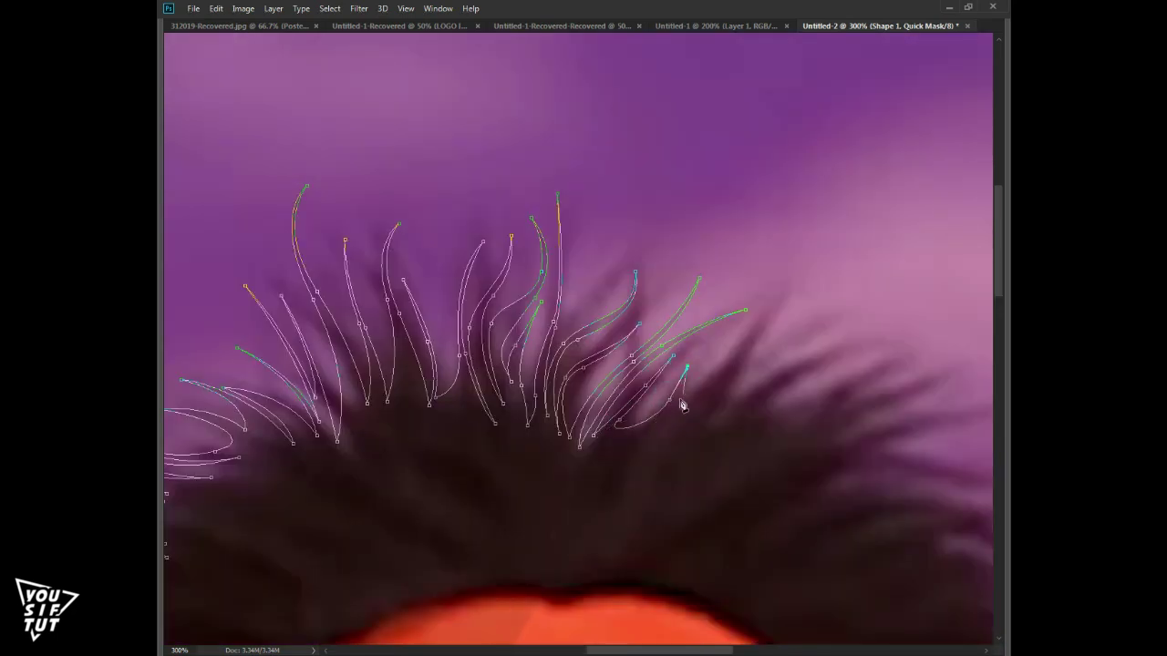
Add more curved hair strands on the right, each closed at its base
{"action": "left_click", "coordinate": [708, 398]}
{"action": "left_click_drag", "start_coordinate": [756, 388], "coordinate": [786, 374]}
{"action": "mouse_move", "coordinate": [786, 374]}
{"action": "left_mouse_down"}
{"action": "mouse_move", "coordinate": [643, 330]}
{"action": "mouse_move", "coordinate": [716, 320]}
{"action": "mouse_move", "coordinate": [693, 349]}
{"action": "left_mouse_up"}
{"action": "left_click_drag", "start_coordinate": [623, 400], "coordinate": [658, 363]}
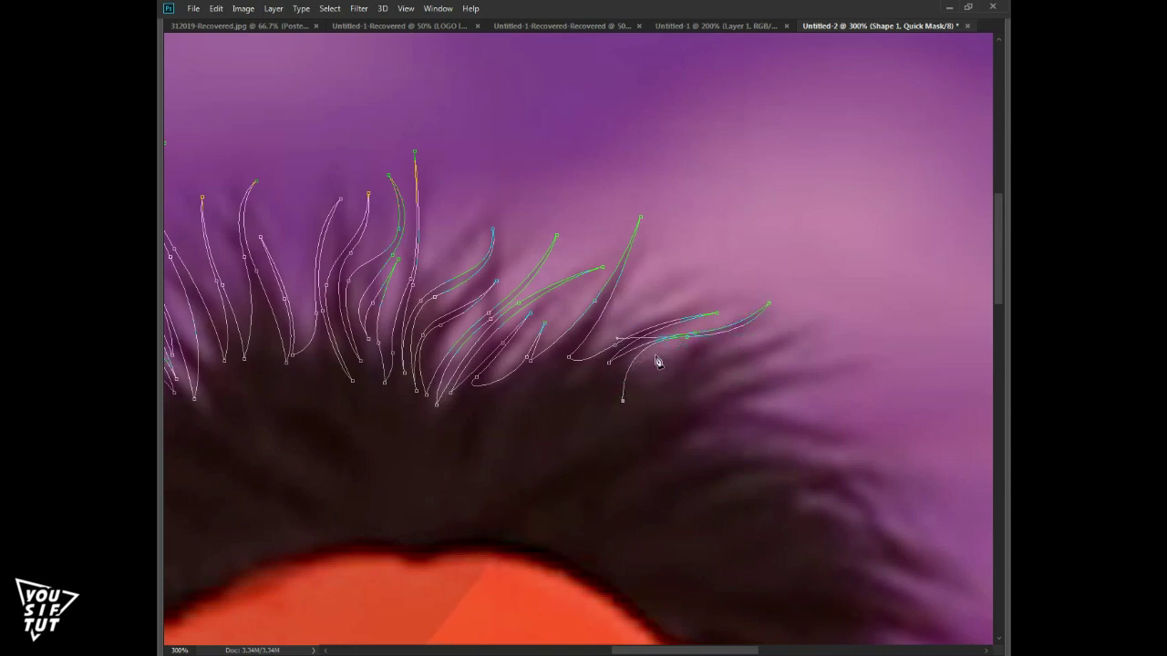
{"action": "left_click_drag", "start_coordinate": [798, 326], "coordinate": [693, 358]}
{"action": "left_click", "coordinate": [622, 399]}
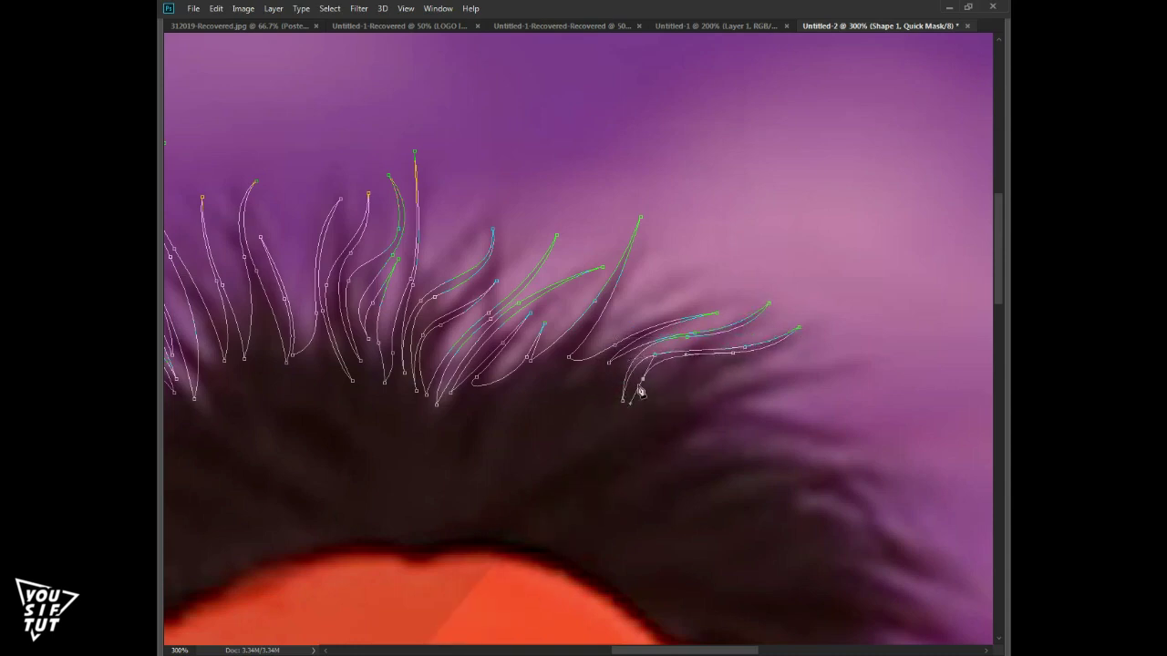
{"action": "mouse_move", "coordinate": [676, 389]}
{"action": "left_mouse_down"}
{"action": "mouse_move", "coordinate": [708, 394]}
{"action": "mouse_move", "coordinate": [708, 417]}
{"action": "left_mouse_up"}
{"action": "left_click_drag", "start_coordinate": [475, 322], "coordinate": [575, 331]}
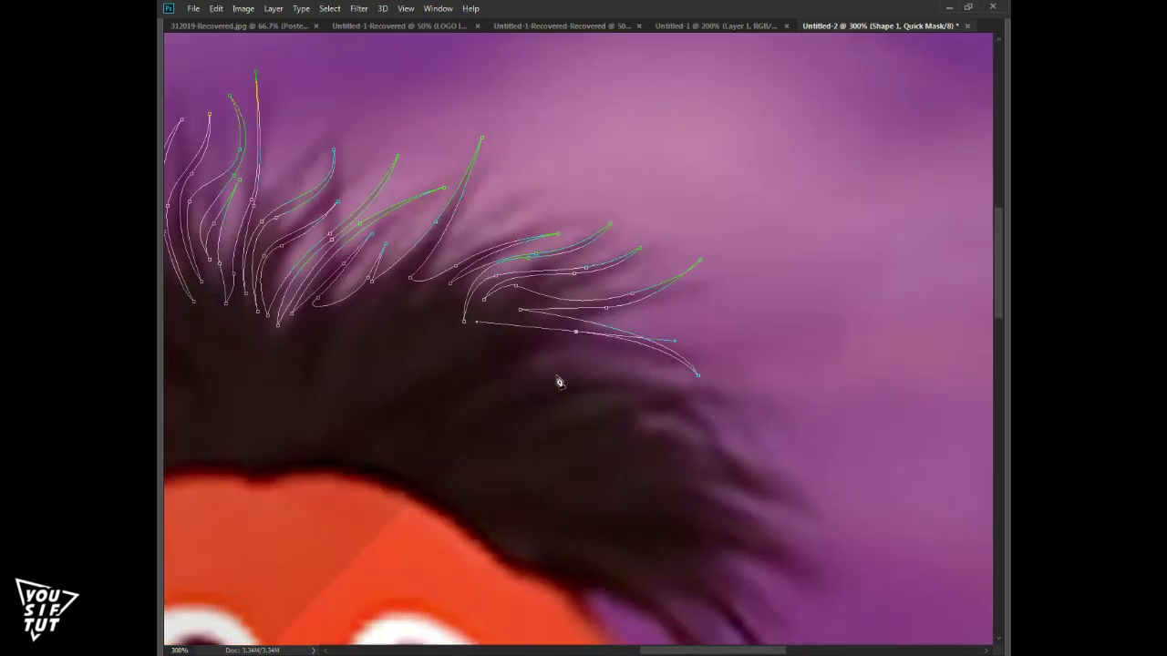
Draw hair strands drooping down the right side of the head
{"action": "left_click_drag", "start_coordinate": [529, 347], "coordinate": [401, 351]}
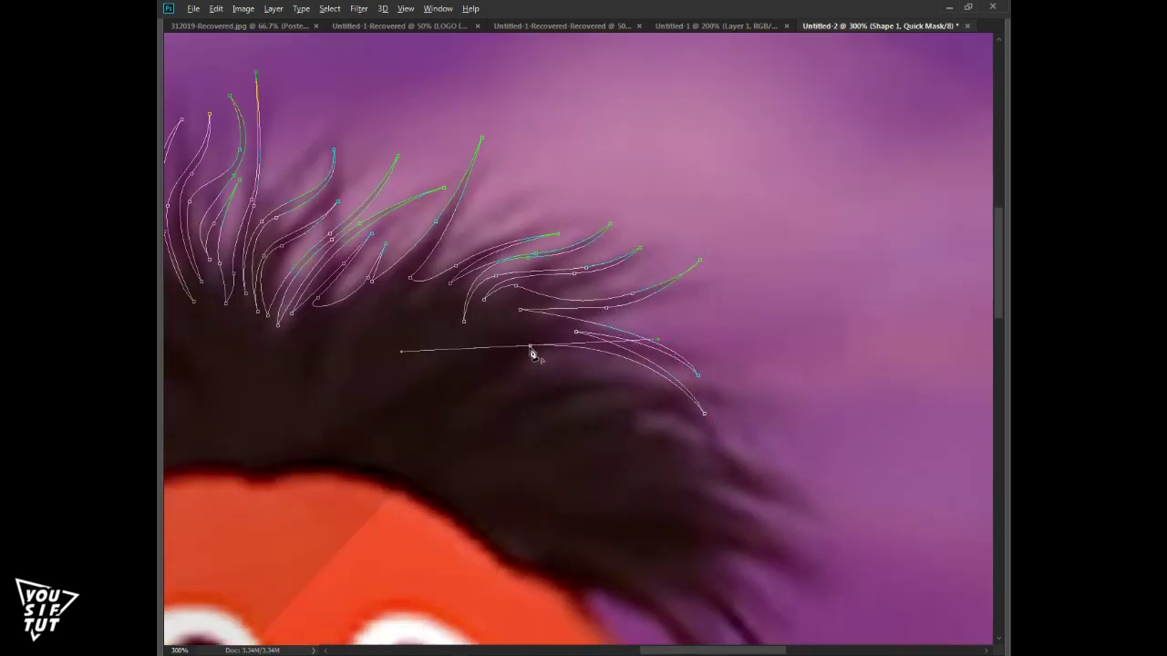
{"action": "mouse_move", "coordinate": [786, 481]}
{"action": "left_mouse_down"}
{"action": "mouse_move", "coordinate": [672, 404]}
{"action": "mouse_move", "coordinate": [682, 415]}
{"action": "left_mouse_up"}
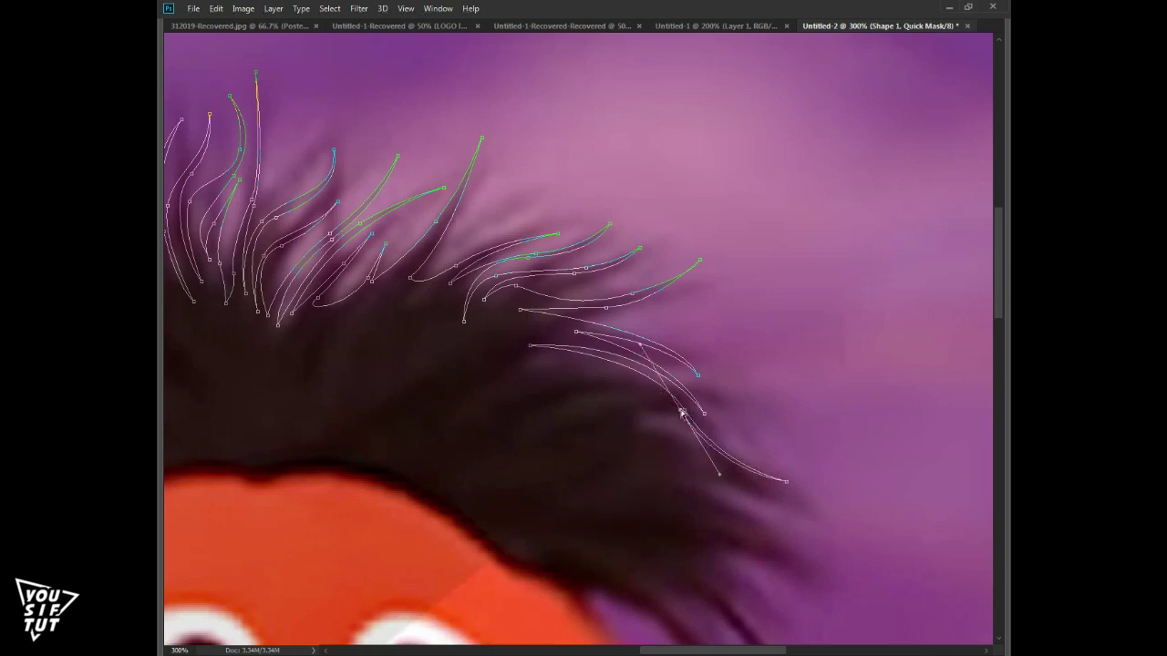
{"action": "left_click_drag", "start_coordinate": [780, 529], "coordinate": [664, 443]}
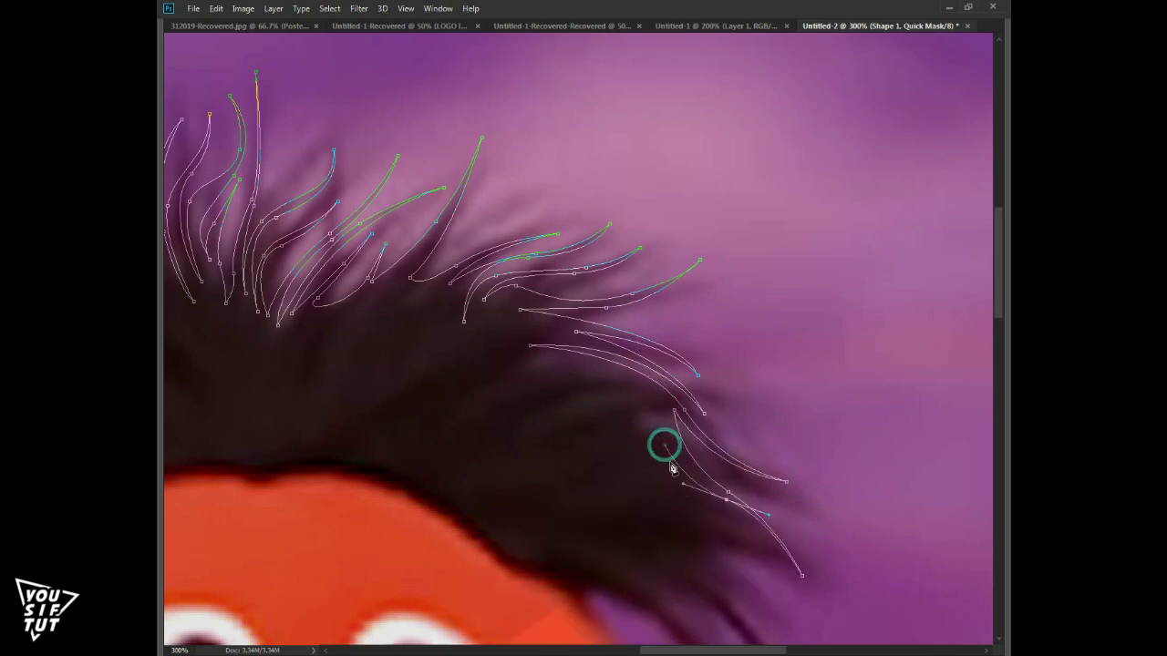
{"action": "left_click_drag", "start_coordinate": [714, 506], "coordinate": [753, 527]}
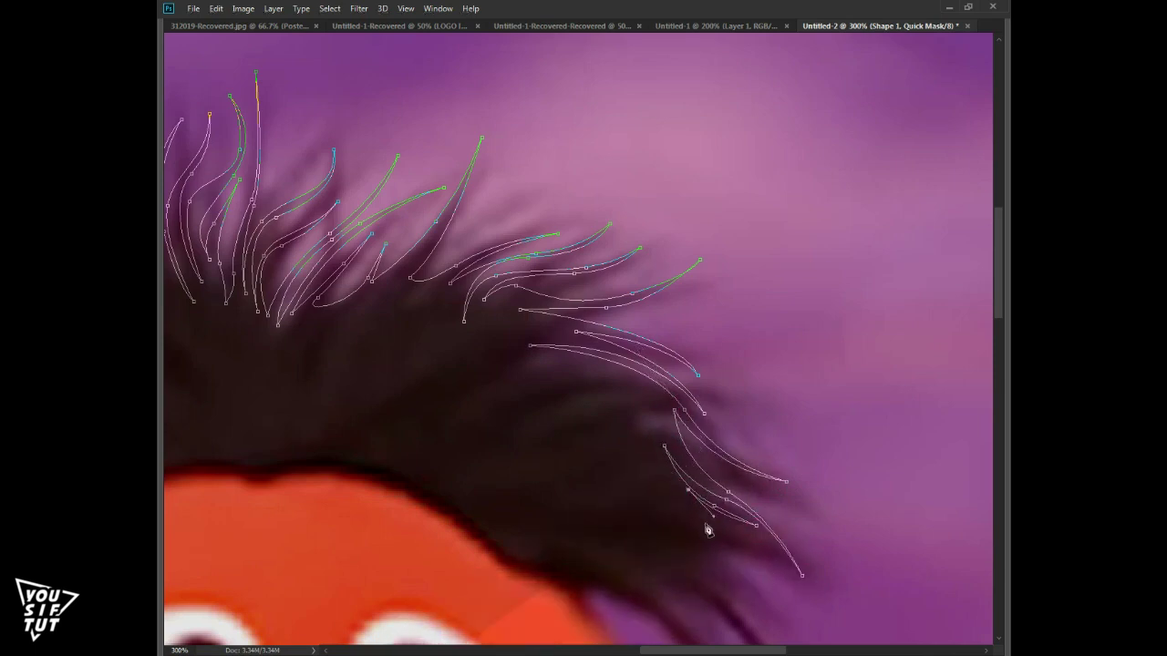
{"action": "scroll", "coordinate": [706, 529], "scroll_direction": "down", "scroll_amount": 3}
Add lower hair strands near the ear and begin tracing the ear edge
{"action": "left_click", "coordinate": [711, 457]}
{"action": "left_click_drag", "start_coordinate": [607, 332], "coordinate": [529, 310]}
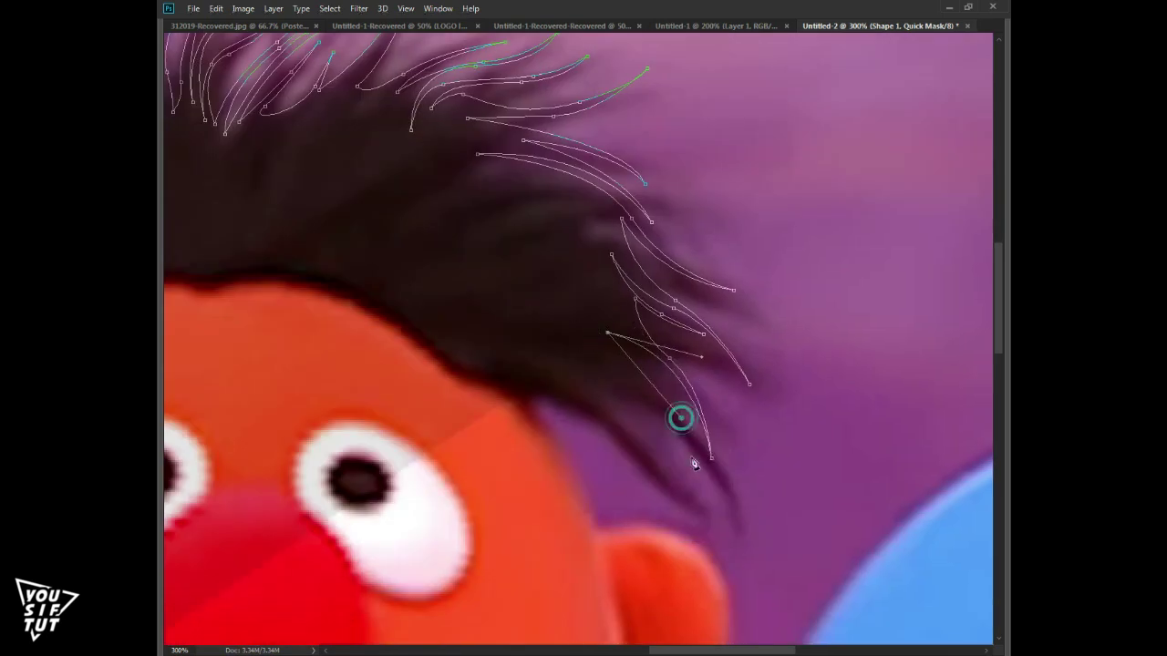
{"action": "left_click", "coordinate": [729, 508]}
{"action": "left_click_drag", "start_coordinate": [670, 358], "coordinate": [649, 357]}
{"action": "left_click_drag", "start_coordinate": [581, 384], "coordinate": [596, 395]}
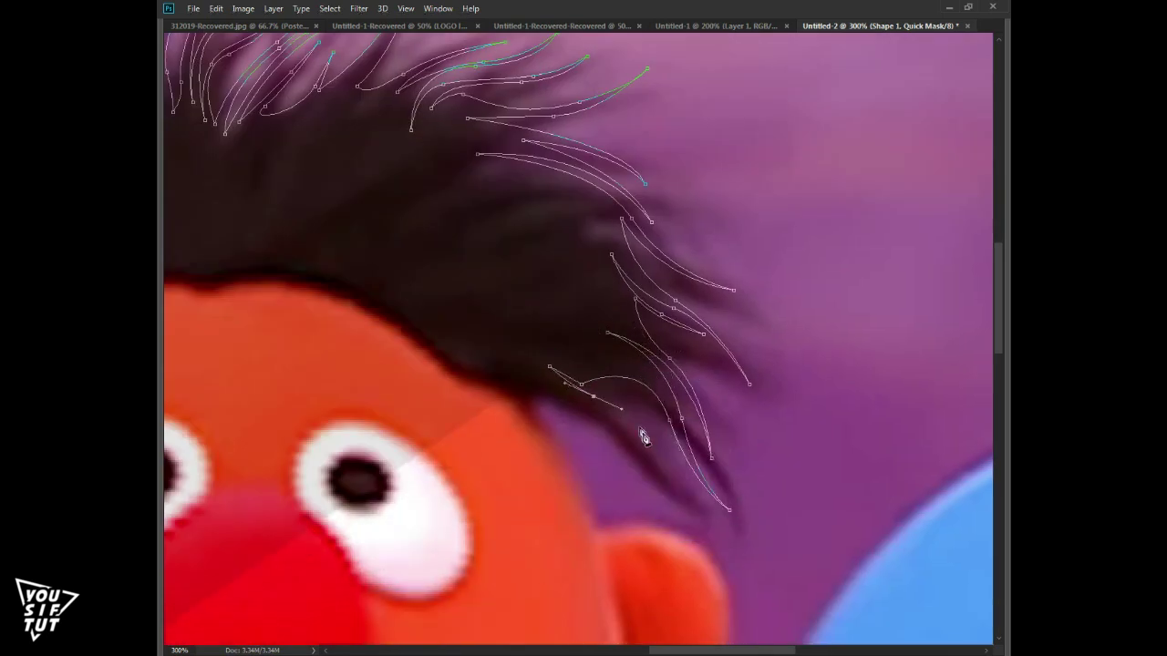
{"action": "left_click", "coordinate": [726, 536]}
{"action": "scroll", "coordinate": [639, 430], "scroll_direction": "down", "scroll_amount": 3}
{"action": "left_click", "coordinate": [645, 305]}
Continue the outline around the ear, down the jaw and along the chin to the collar
{"action": "left_click_drag", "start_coordinate": [766, 346], "coordinate": [798, 419]}
{"action": "left_click_drag", "start_coordinate": [649, 555], "coordinate": [756, 384]}
{"action": "left_click", "coordinate": [686, 486]}
{"action": "left_click_drag", "start_coordinate": [596, 505], "coordinate": [500, 547]}
{"action": "scroll", "coordinate": [612, 514], "scroll_direction": "down", "scroll_amount": 5}
{"action": "left_click", "coordinate": [620, 374]}
{"action": "left_click_drag", "start_coordinate": [619, 374], "coordinate": [619, 385]}
Trace the sweater outline across the stripes and down its left side
{"action": "key", "text": "ctrl+minus"}
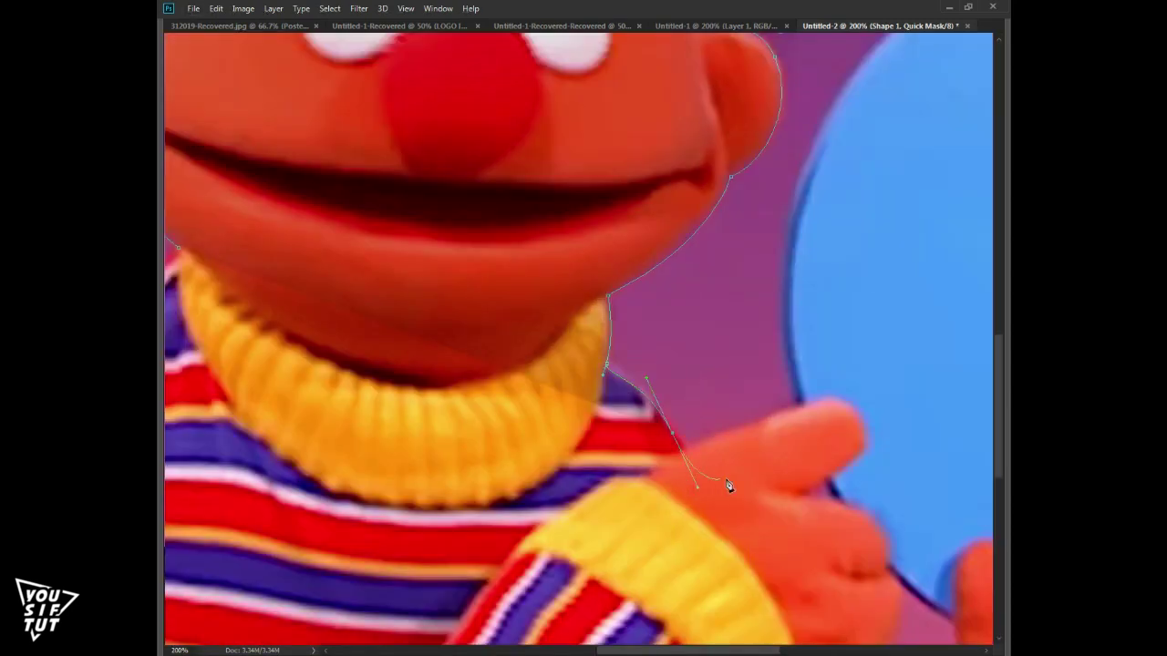
{"action": "scroll", "coordinate": [720, 479], "scroll_direction": "down", "scroll_amount": 3}
{"action": "left_click_drag", "start_coordinate": [545, 415], "coordinate": [449, 453]}
{"action": "left_click", "coordinate": [435, 547]}
{"action": "left_click_drag", "start_coordinate": [424, 398], "coordinate": [463, 300]}
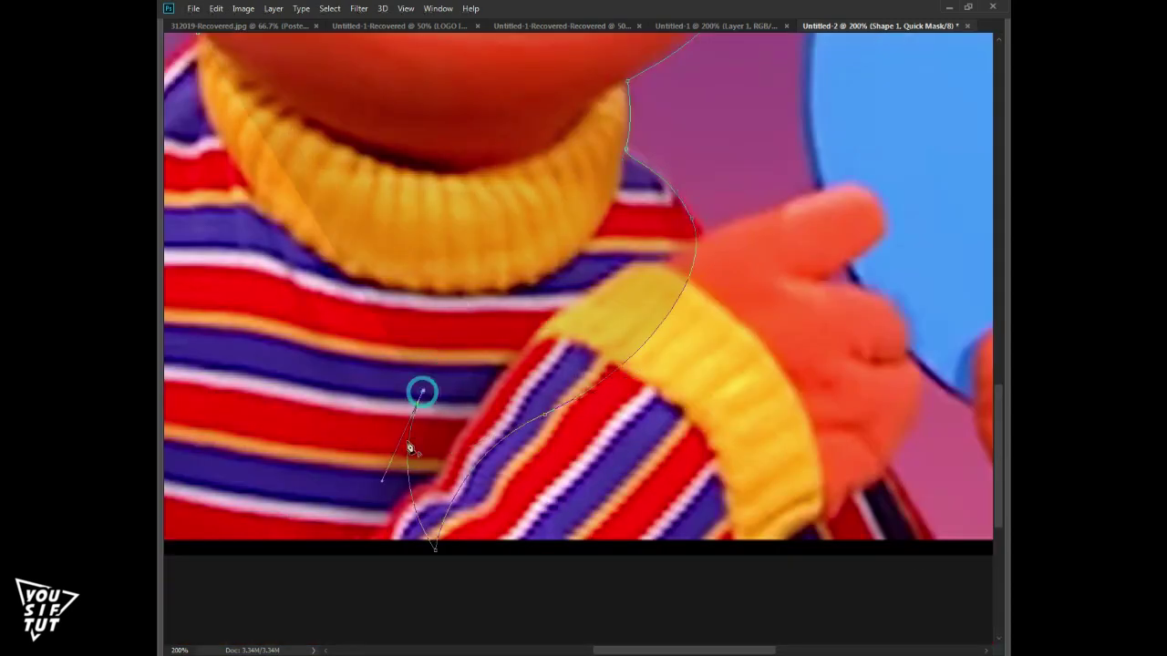
{"action": "left_click", "coordinate": [315, 330]}
{"action": "mouse_move", "coordinate": [352, 463]}
{"action": "left_mouse_down"}
{"action": "mouse_move", "coordinate": [456, 586]}
{"action": "mouse_move", "coordinate": [252, 405]}
{"action": "left_mouse_up"}
{"action": "scroll", "coordinate": [252, 405], "scroll_direction": "up", "scroll_amount": 2}
{"action": "scroll", "coordinate": [252, 405], "scroll_direction": "left", "scroll_amount": 3}
{"action": "left_click_drag", "start_coordinate": [338, 364], "coordinate": [354, 325]}
{"action": "left_click_drag", "start_coordinate": [345, 461], "coordinate": [352, 475]}
Finish the shape and reshape the chin and sweater curves
{"action": "left_click", "coordinate": [721, 216], "text": "ctrl"}
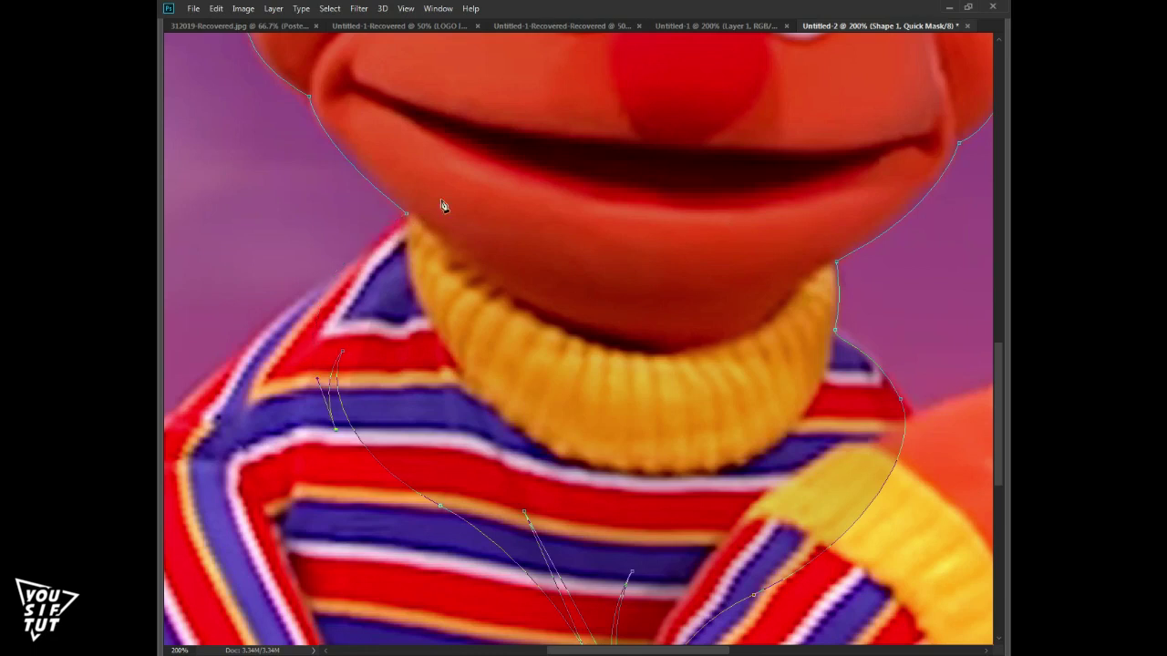
{"action": "left_click_drag", "start_coordinate": [483, 193], "coordinate": [378, 307]}
{"action": "scroll", "coordinate": [377, 307], "scroll_direction": "down", "scroll_amount": 1}
{"action": "mouse_move", "coordinate": [493, 473]}
{"action": "left_mouse_down"}
{"action": "mouse_move", "coordinate": [446, 368]}
{"action": "mouse_move", "coordinate": [462, 364]}
{"action": "left_mouse_up"}
{"action": "left_click", "coordinate": [555, 492]}
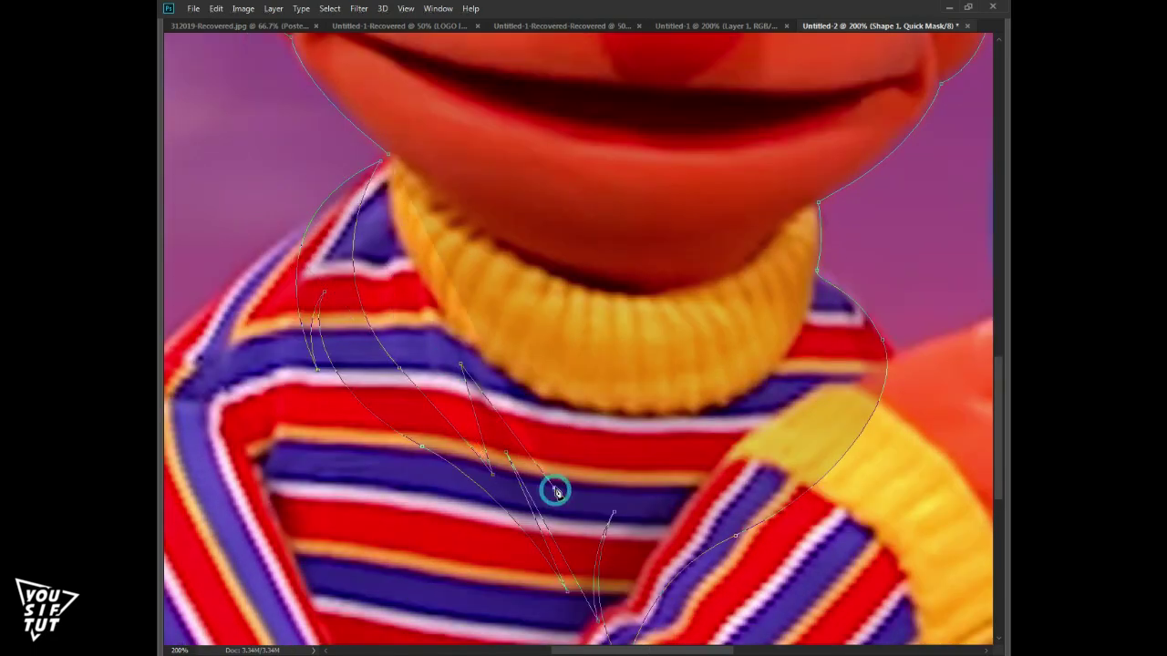
{"action": "left_click_drag", "start_coordinate": [695, 449], "coordinate": [642, 470]}
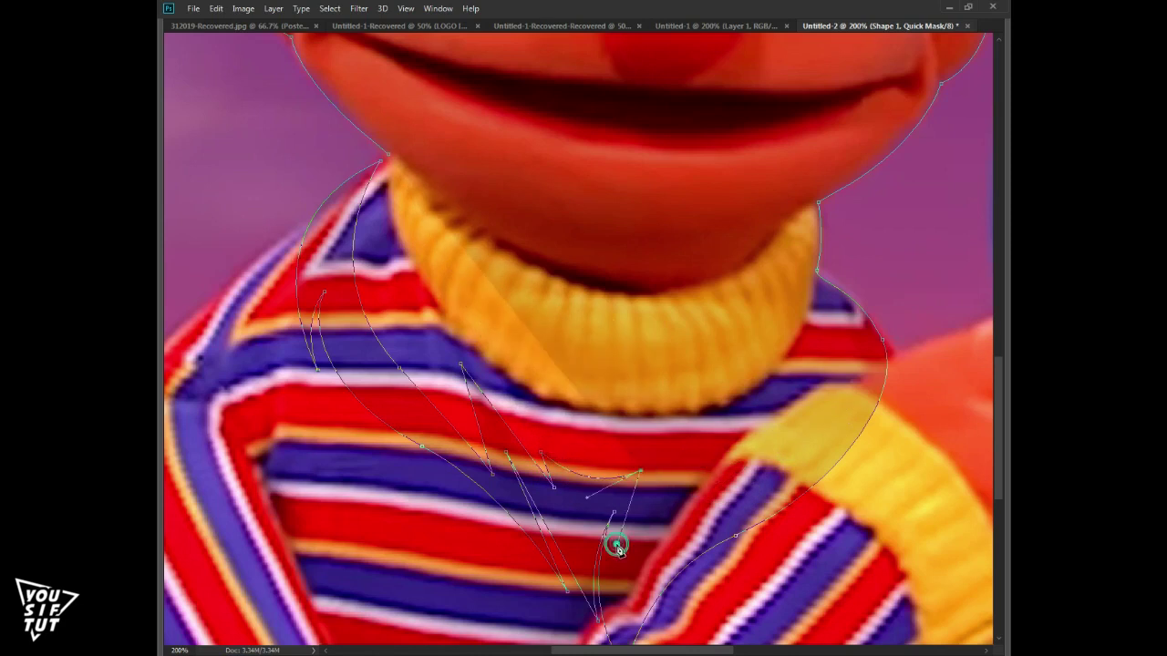
Draw a closed curved shape around the yellow turtleneck collar and adjust its edges
{"action": "left_click_drag", "start_coordinate": [808, 332], "coordinate": [875, 122]}
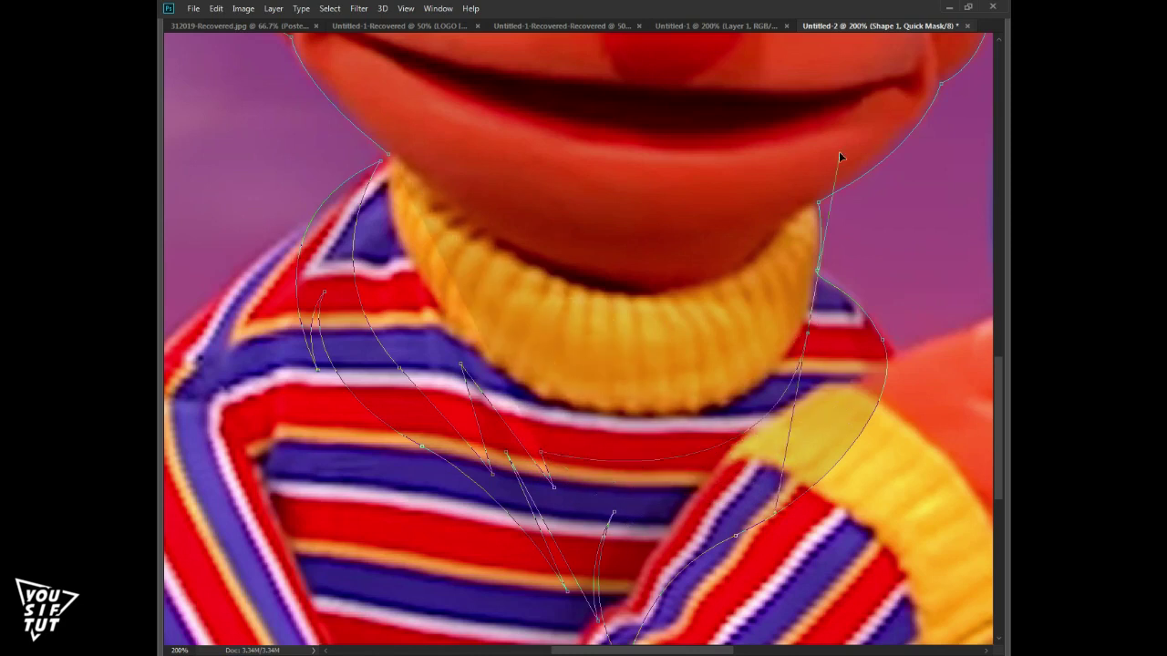
{"action": "left_click_drag", "start_coordinate": [659, 416], "coordinate": [555, 411]}
{"action": "left_click_drag", "start_coordinate": [386, 168], "coordinate": [390, 325]}
{"action": "left_click_drag", "start_coordinate": [660, 422], "coordinate": [712, 413]}
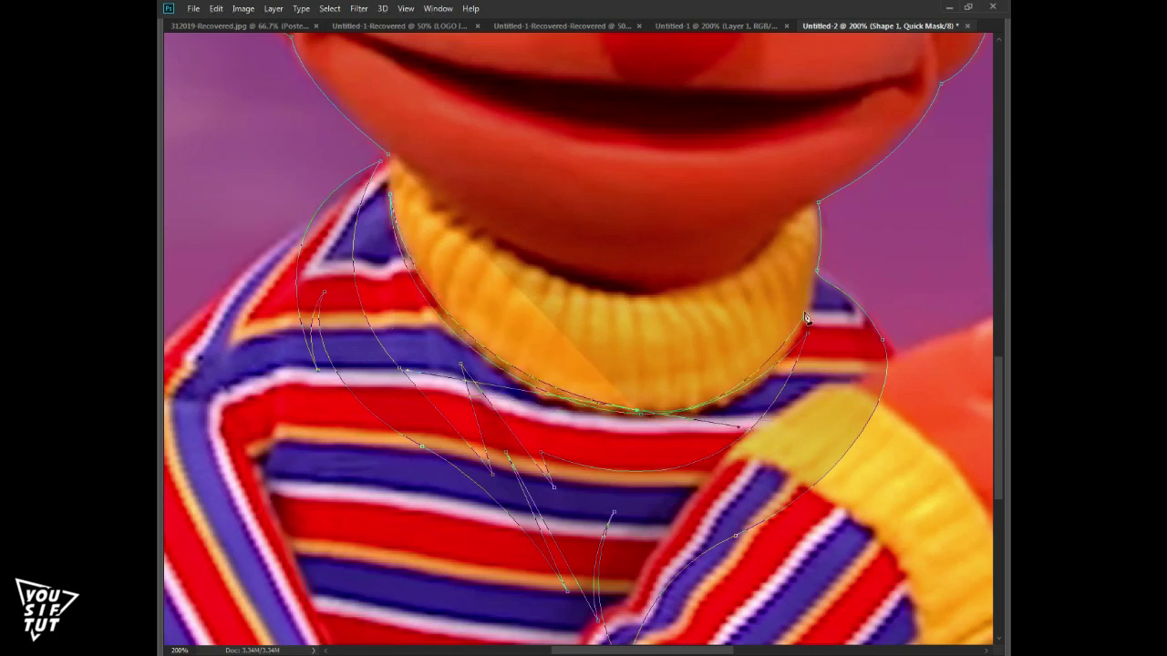
{"action": "left_click_drag", "start_coordinate": [806, 316], "coordinate": [816, 293]}
{"action": "scroll", "coordinate": [819, 235], "scroll_direction": "up", "scroll_amount": 1}
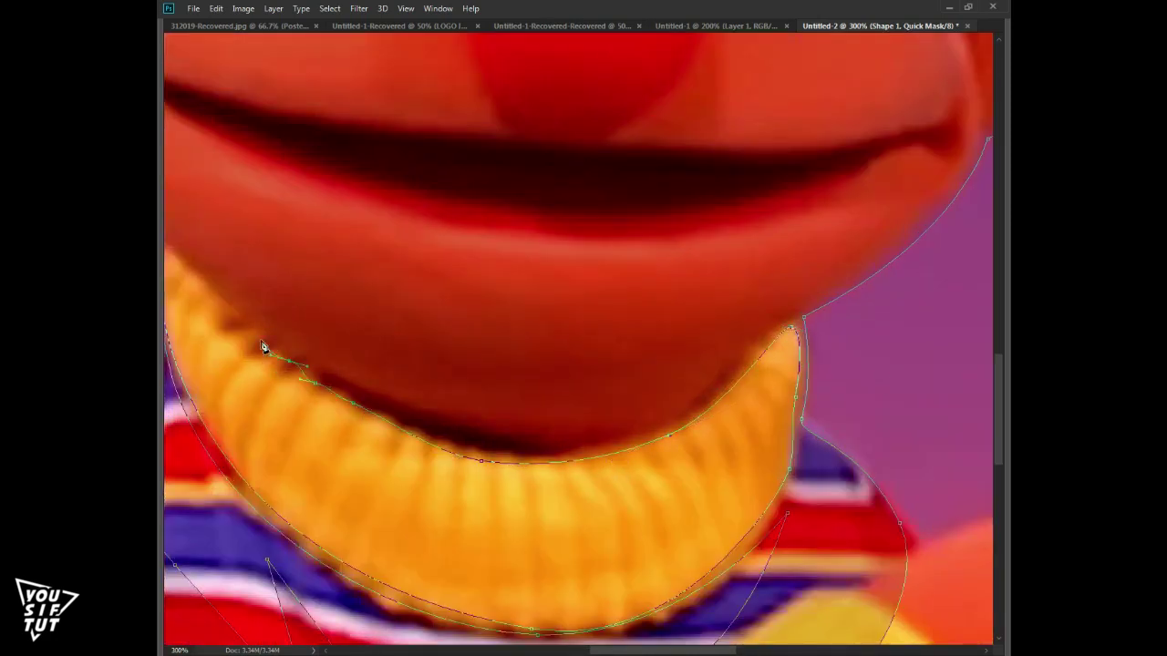
{"action": "left_click_drag", "start_coordinate": [239, 319], "coordinate": [428, 351]}
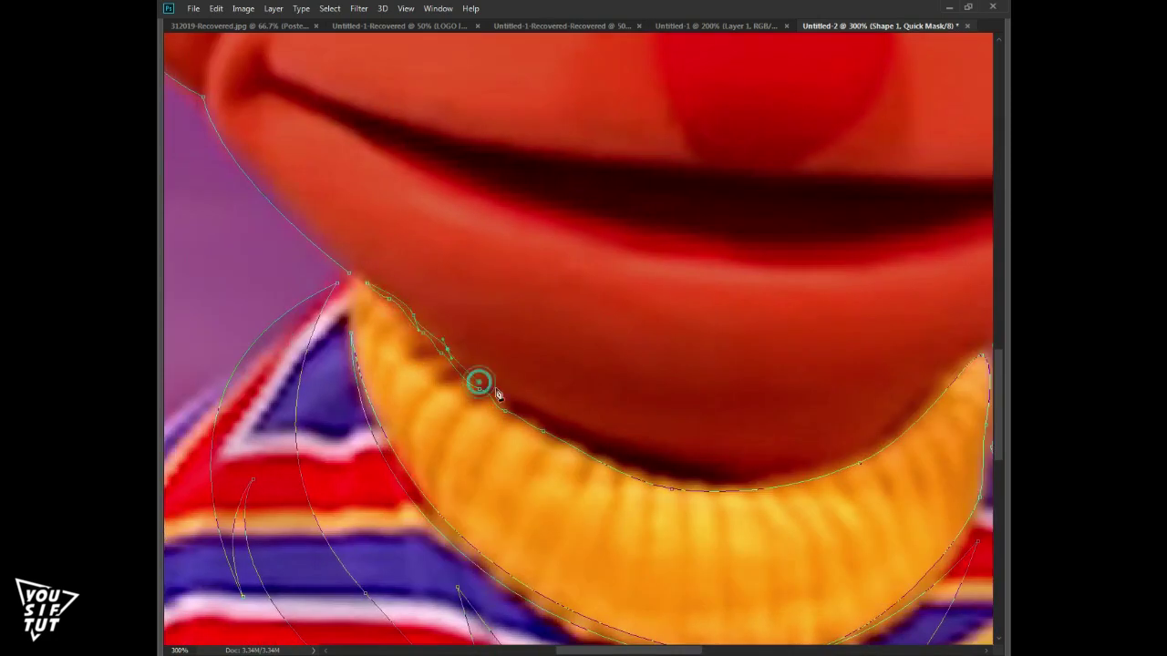
{"action": "left_click_drag", "start_coordinate": [605, 459], "coordinate": [442, 395]}
{"action": "mouse_move", "coordinate": [663, 415]}
{"action": "left_mouse_down"}
{"action": "mouse_move", "coordinate": [841, 265]}
{"action": "mouse_move", "coordinate": [779, 396]}
{"action": "mouse_move", "coordinate": [817, 304]}
{"action": "left_mouse_up"}
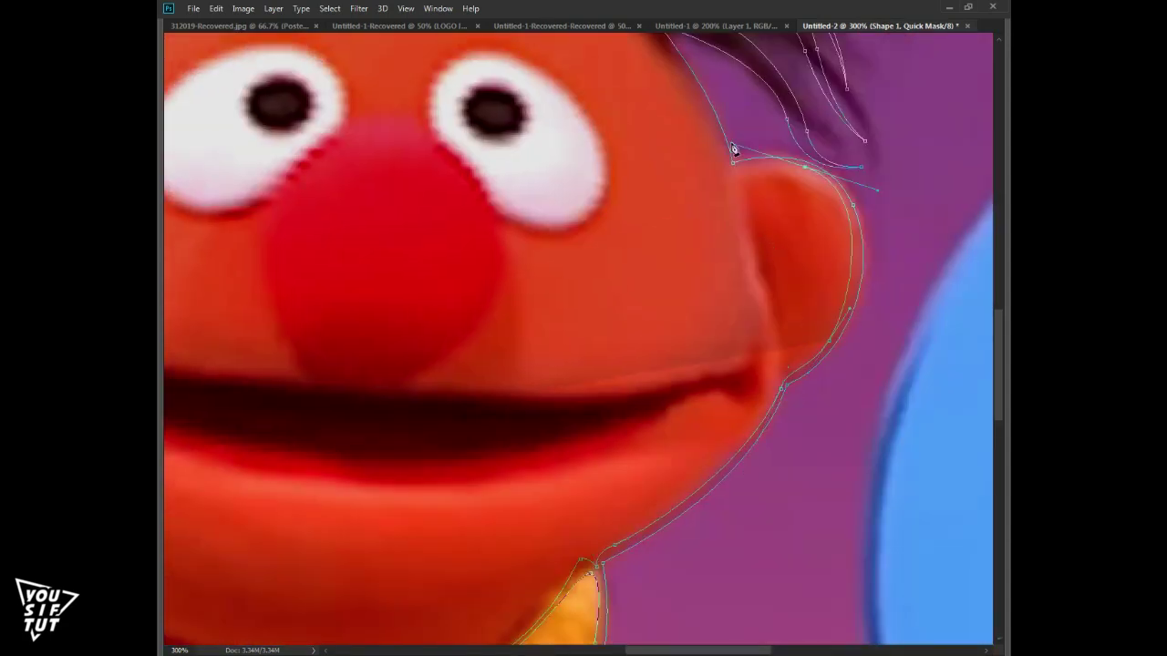
Complete the outline over the inner ear, top of the head and left side of the face
{"action": "key", "text": "ctrl+minus"}
{"action": "left_click_drag", "start_coordinate": [700, 305], "coordinate": [664, 173]}
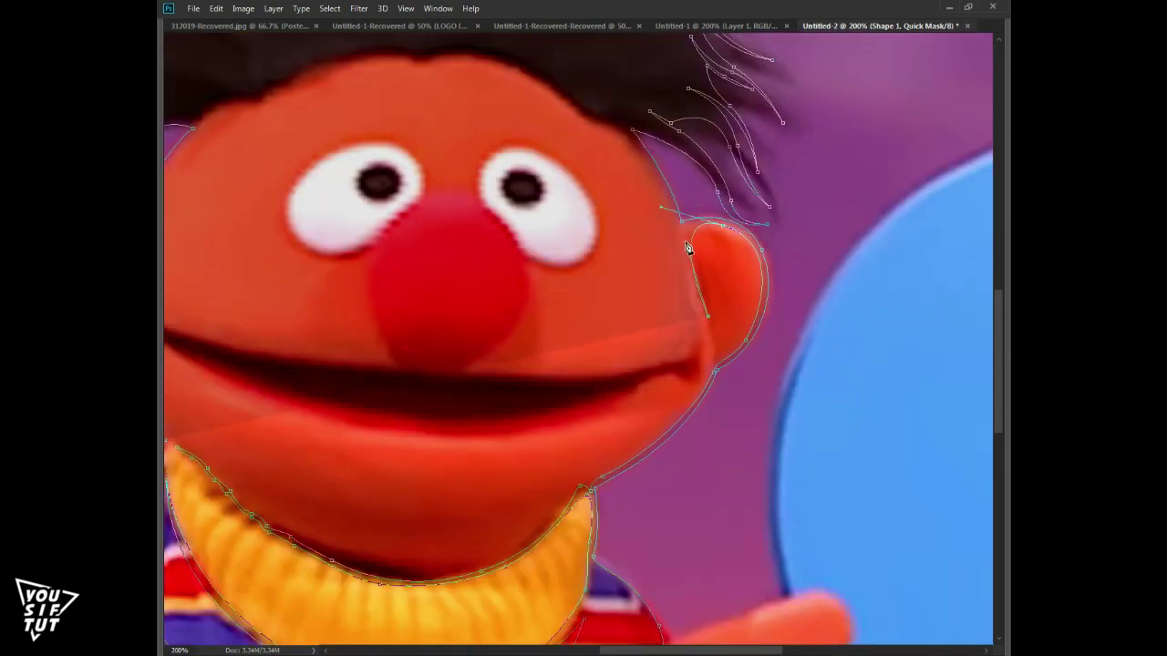
{"action": "left_click_drag", "start_coordinate": [599, 117], "coordinate": [611, 297]}
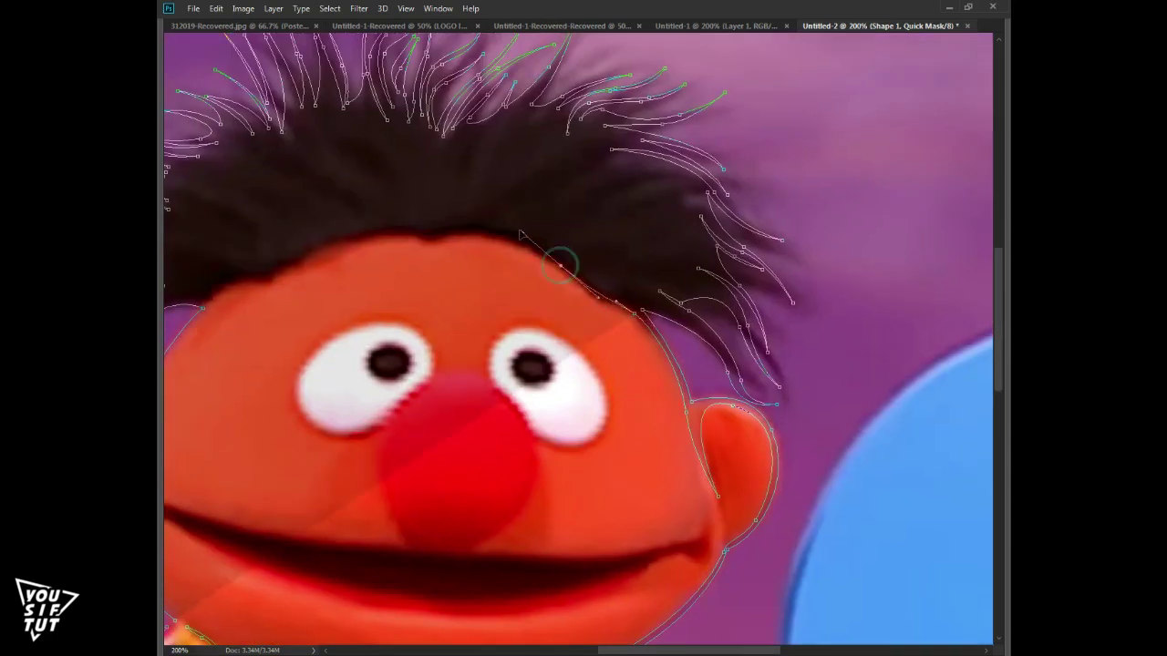
{"action": "mouse_move", "coordinate": [430, 245]}
{"action": "left_mouse_down"}
{"action": "mouse_move", "coordinate": [394, 242]}
{"action": "mouse_move", "coordinate": [637, 222]}
{"action": "left_mouse_up"}
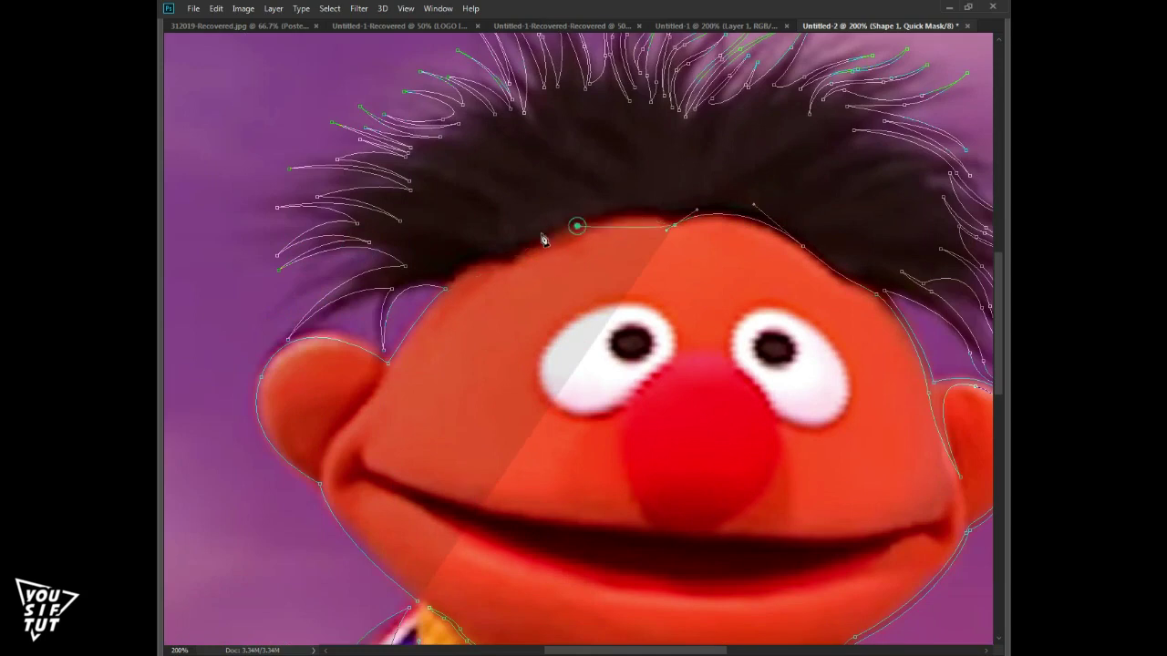
{"action": "left_click_drag", "start_coordinate": [454, 283], "coordinate": [440, 316]}
{"action": "left_click_drag", "start_coordinate": [390, 364], "coordinate": [376, 404]}
{"action": "key", "text": "ctrl+plus"}
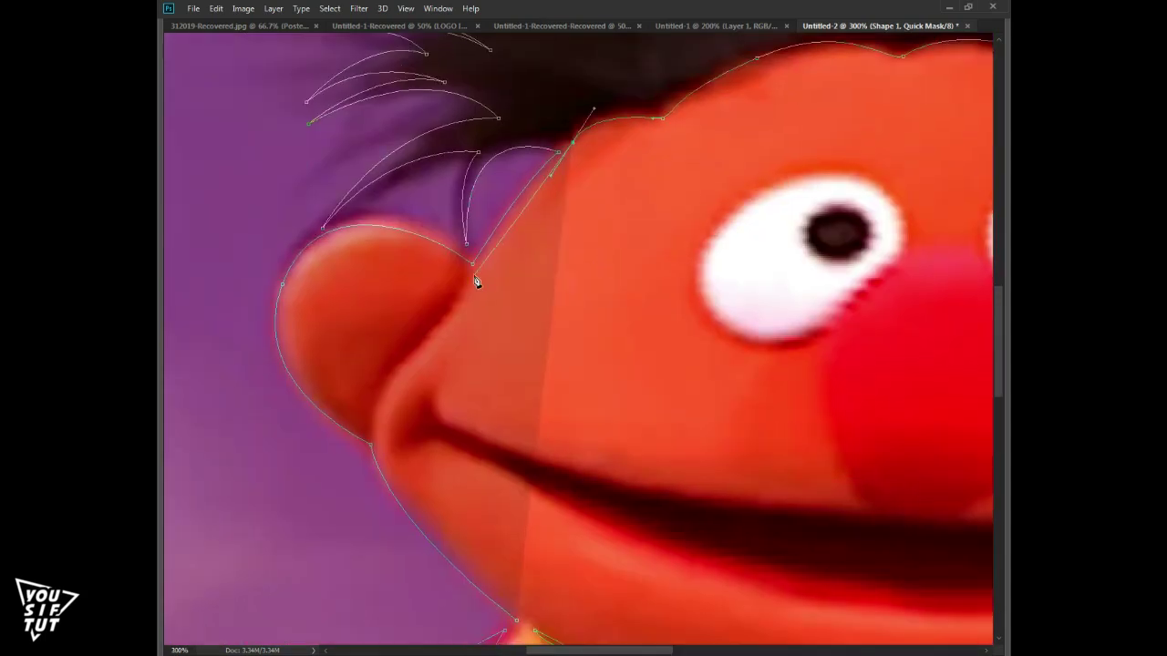
{"action": "left_click", "coordinate": [380, 447]}
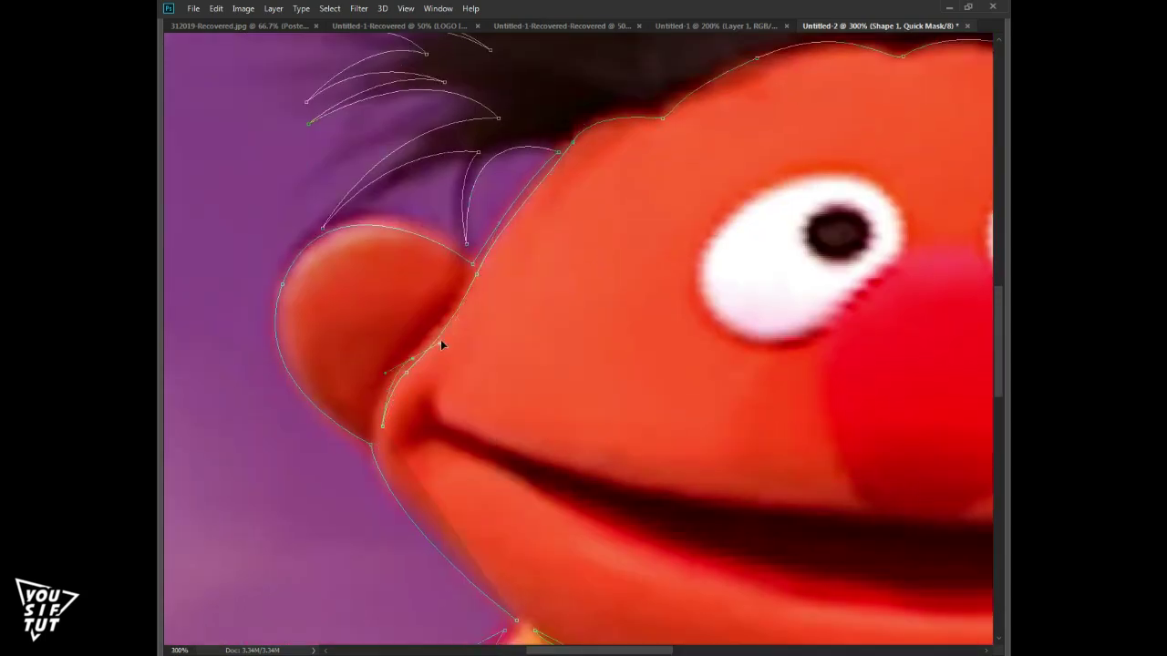
{"action": "left_click", "coordinate": [464, 265]}
{"action": "left_click_drag", "start_coordinate": [324, 252], "coordinate": [274, 302]}
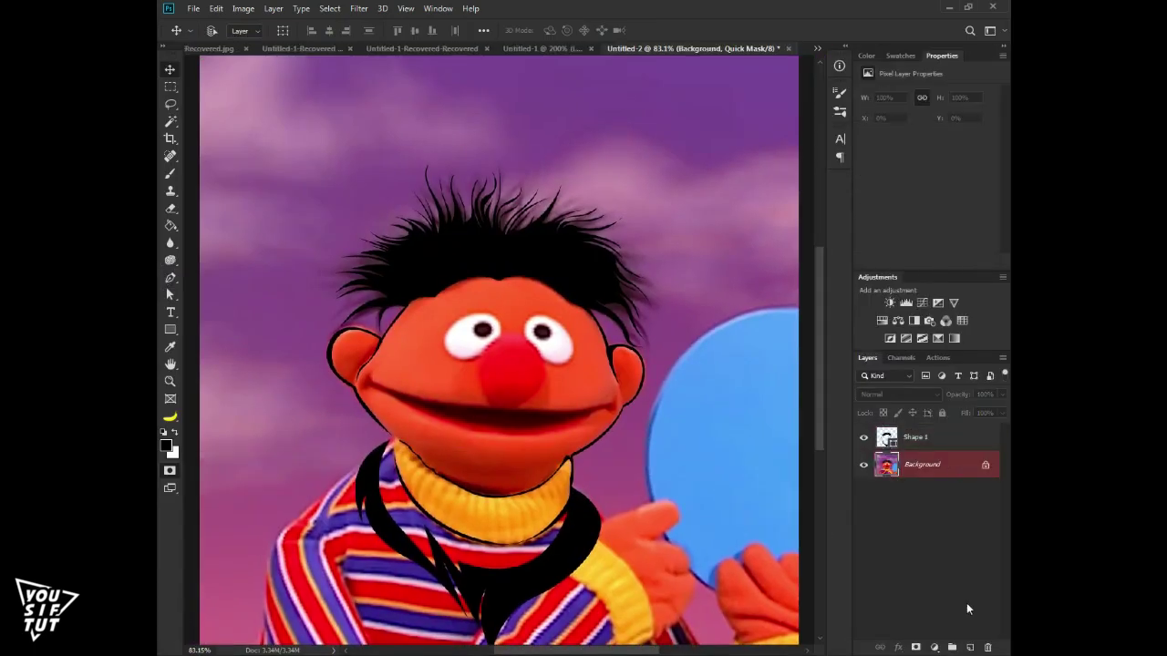
Add a new white-filled layer beneath the outline shape
{"action": "left_click", "coordinate": [969, 647]}
{"action": "left_click", "coordinate": [951, 488]}
{"action": "left_click", "coordinate": [948, 464]}
{"action": "key", "text": "x"}
{"action": "key", "text": "alt+BackSpace"}
{"action": "double_click", "coordinate": [887, 438]}
{"action": "key", "text": "Escape"}
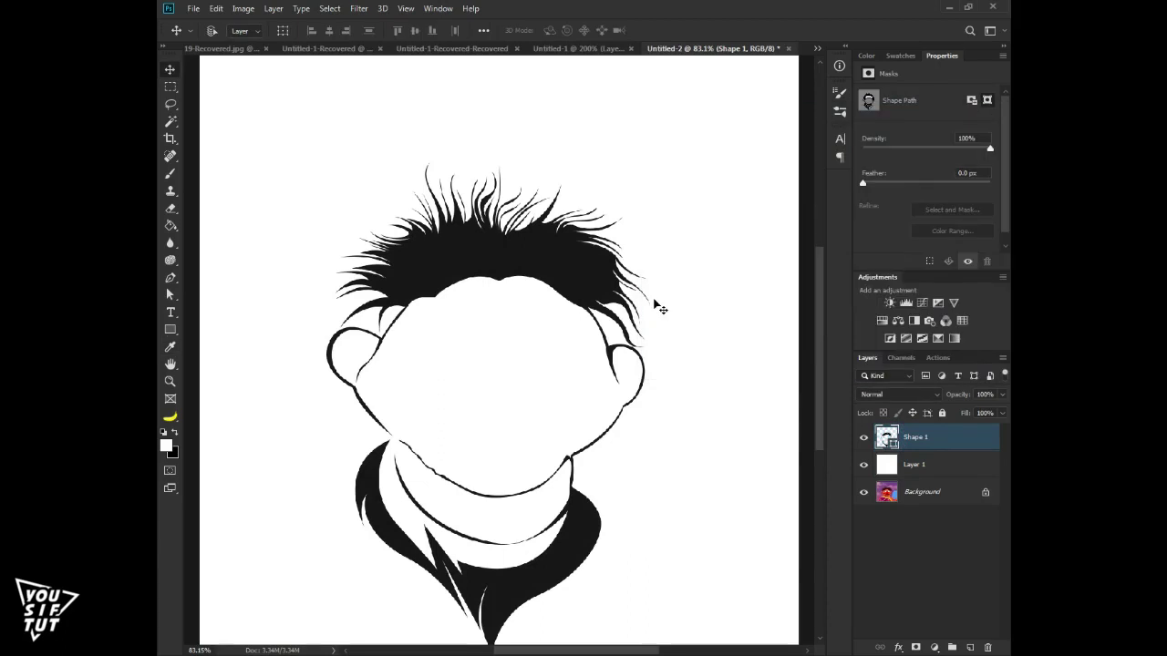
Hide the white layer to reveal the photo and zoom in on the mouth
{"action": "left_click", "coordinate": [864, 464]}
{"action": "key", "text": "z"}
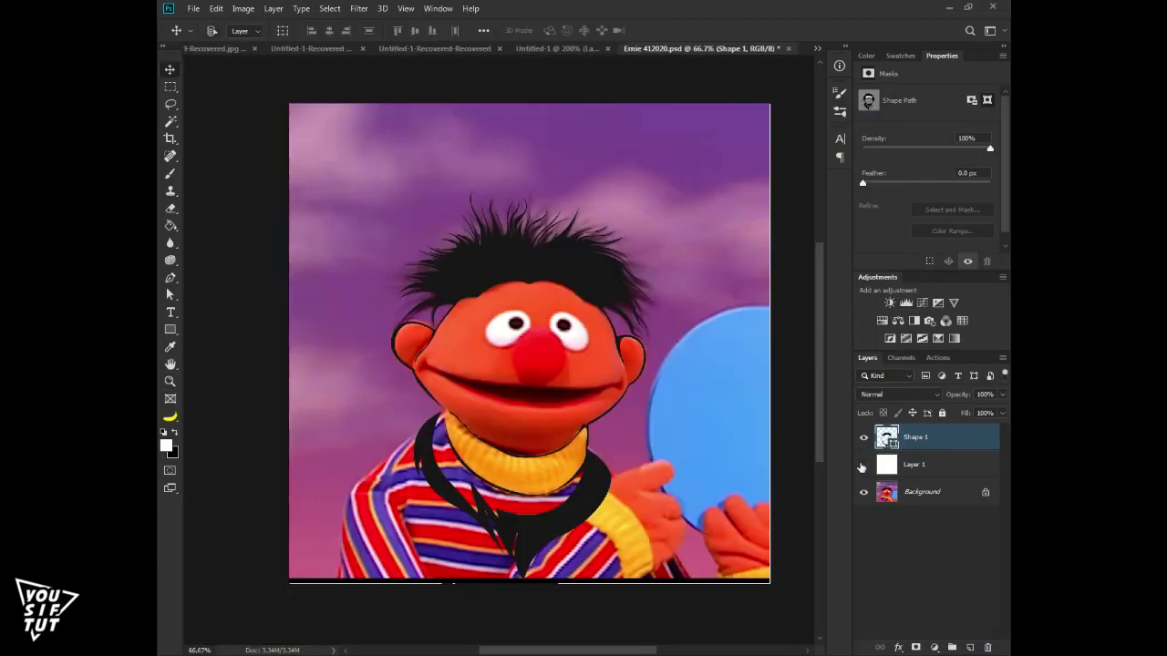
{"action": "left_click", "coordinate": [504, 377]}
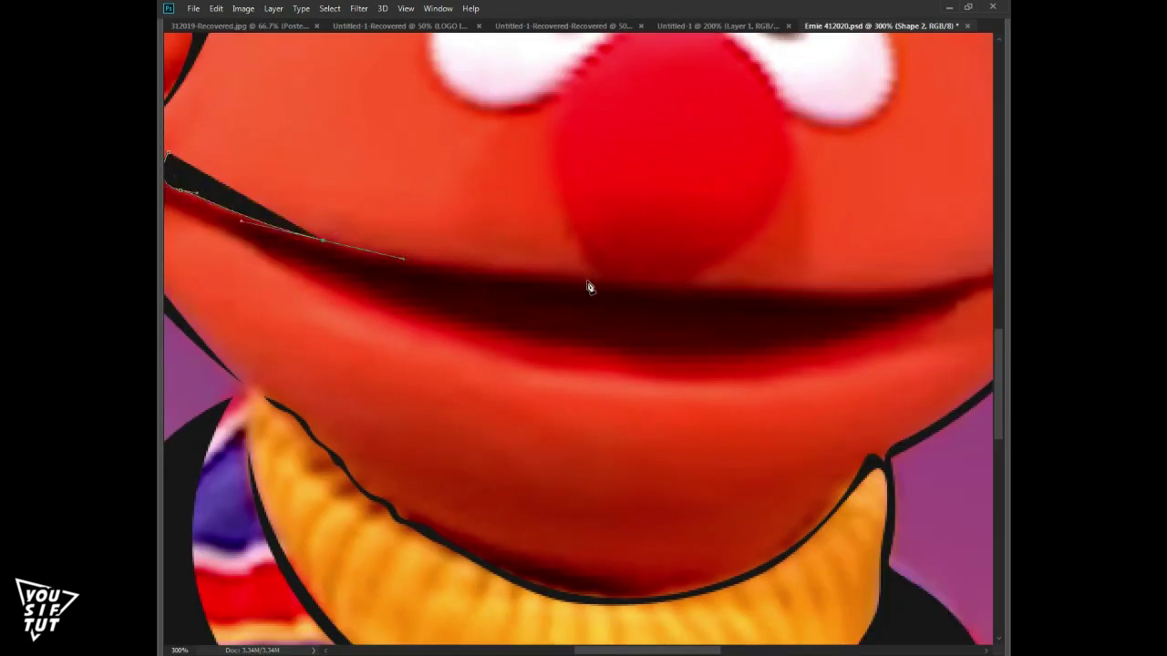
Trace the mouth shape along the upper and lower lips, then show its layer
{"action": "left_click_drag", "start_coordinate": [597, 278], "coordinate": [633, 280]}
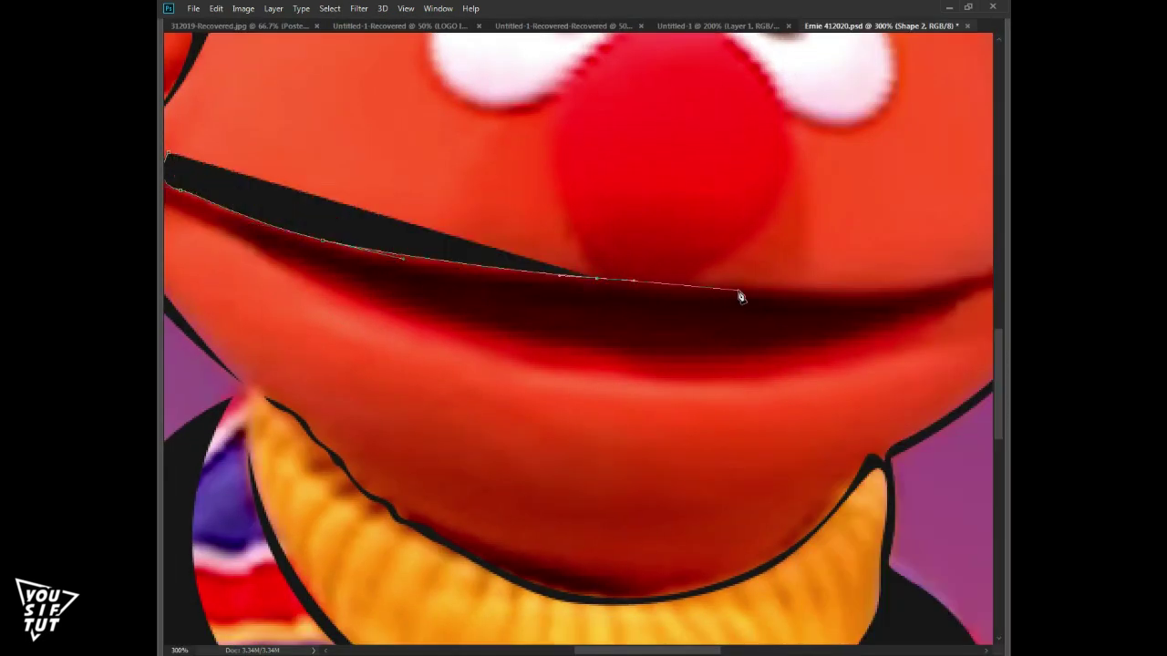
{"action": "left_click_drag", "start_coordinate": [554, 161], "coordinate": [529, 325]}
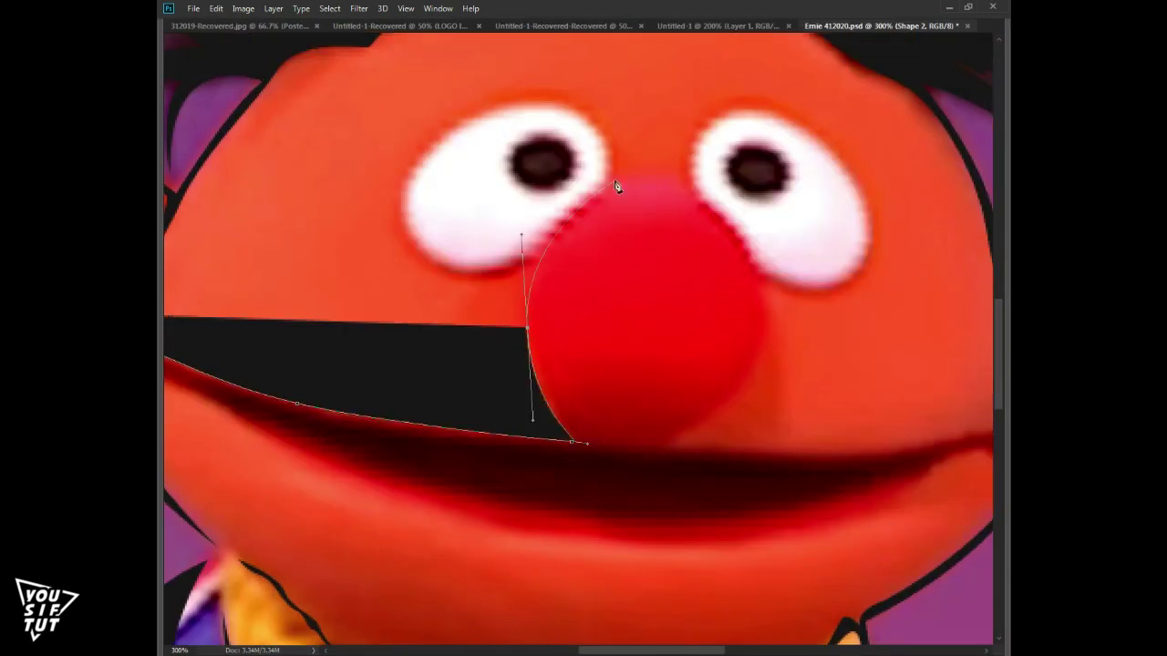
{"action": "left_click_drag", "start_coordinate": [643, 180], "coordinate": [690, 176]}
{"action": "left_click_drag", "start_coordinate": [833, 462], "coordinate": [596, 380]}
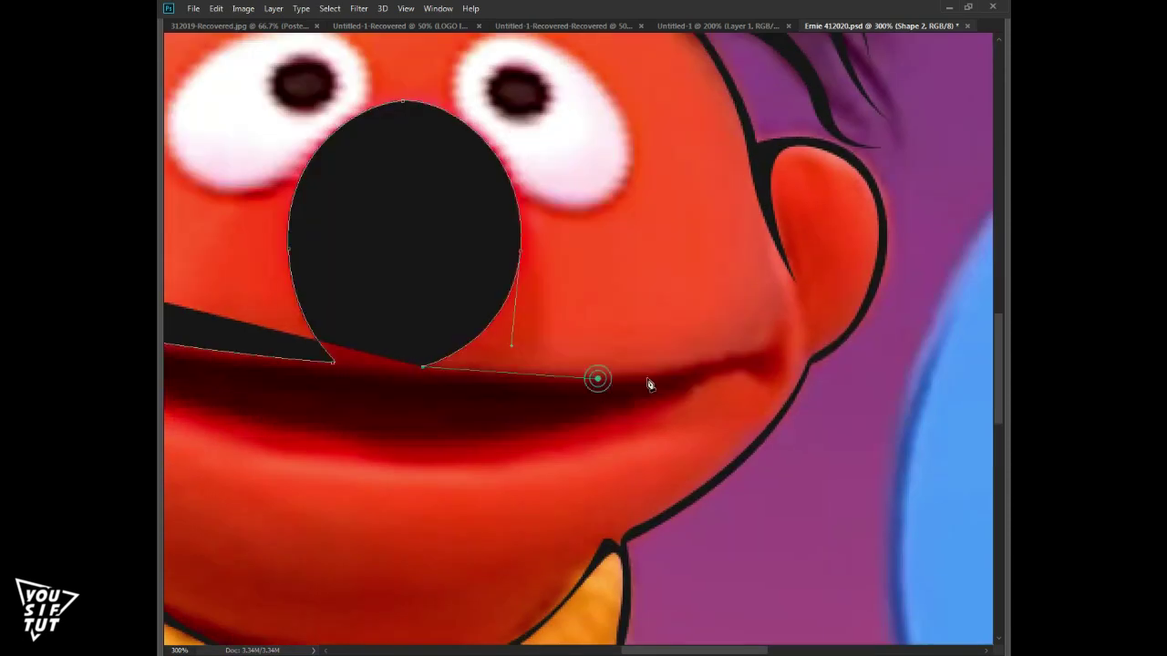
{"action": "left_click_drag", "start_coordinate": [749, 351], "coordinate": [770, 350]}
{"action": "left_click", "coordinate": [773, 323]}
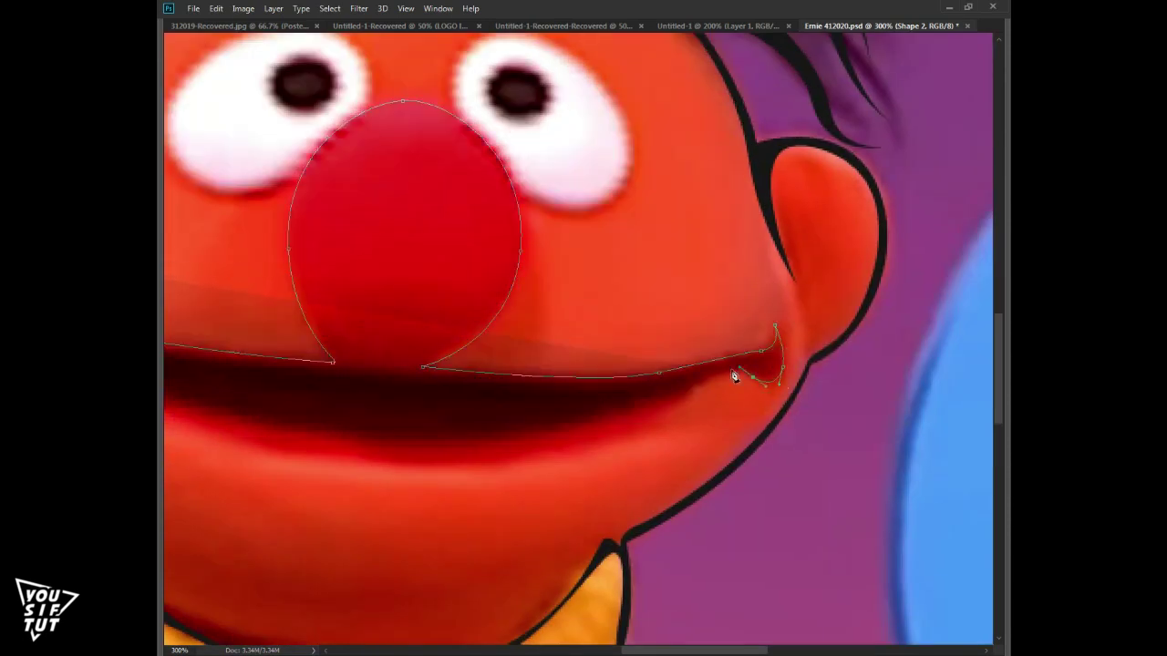
{"action": "mouse_move", "coordinate": [578, 456]}
{"action": "left_mouse_down"}
{"action": "mouse_move", "coordinate": [358, 377]}
{"action": "mouse_move", "coordinate": [544, 431]}
{"action": "left_mouse_up"}
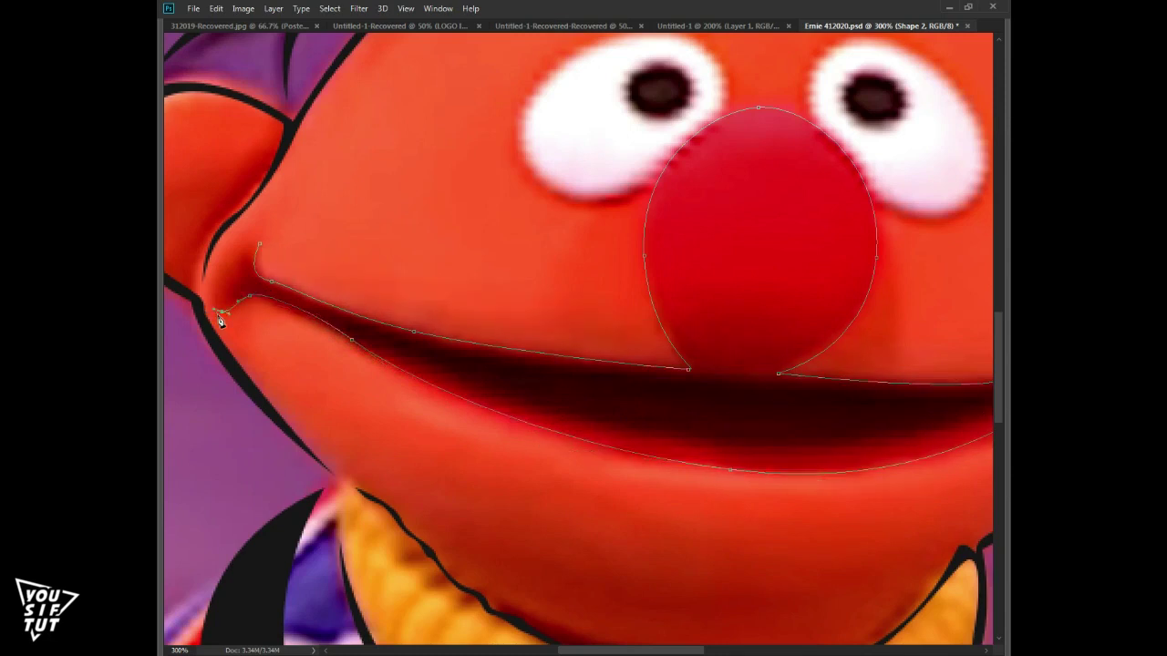
{"action": "left_click_drag", "start_coordinate": [221, 315], "coordinate": [239, 295]}
{"action": "key", "text": "ctrl+z"}
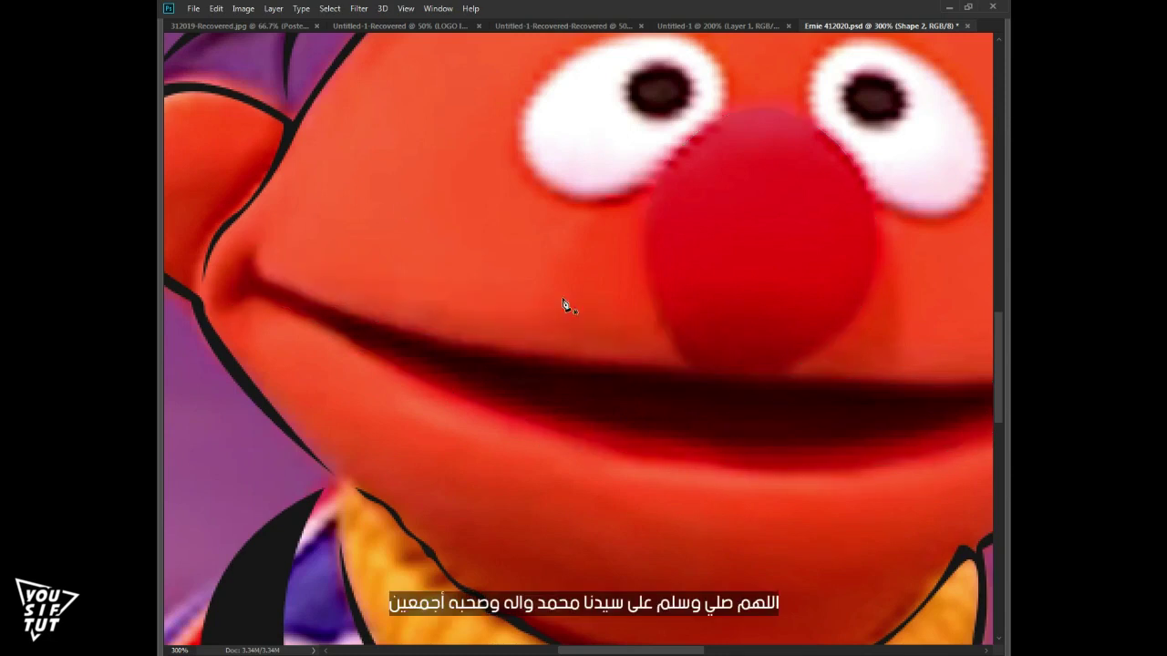
{"action": "left_click", "coordinate": [708, 412]}
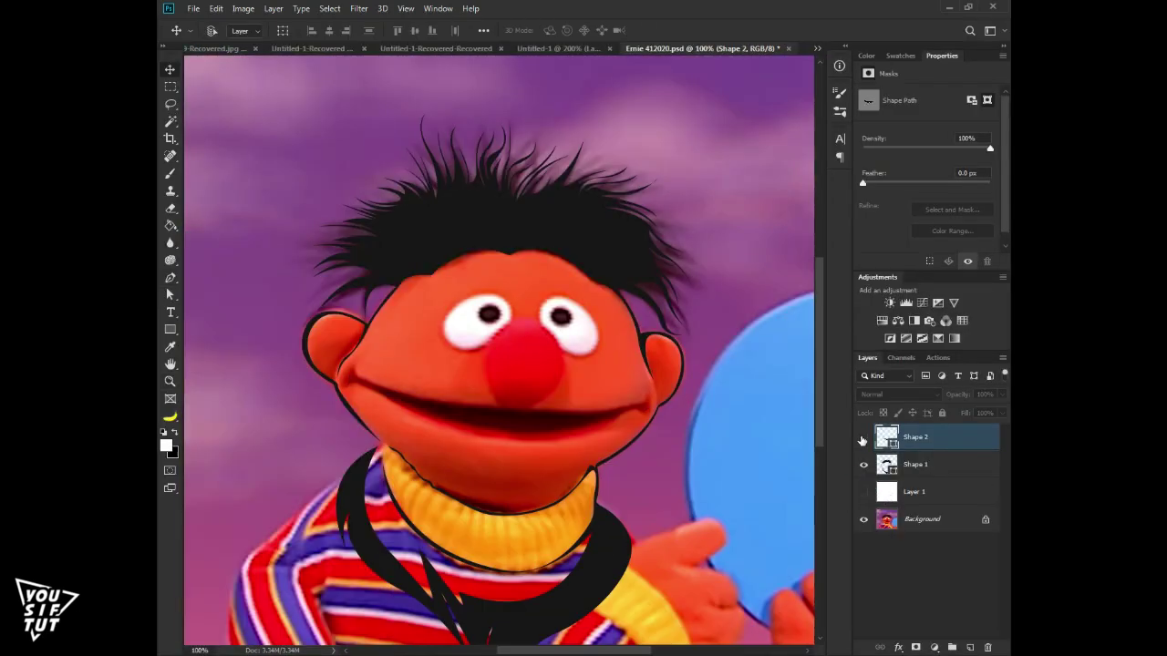
{"action": "left_click", "coordinate": [864, 438]}
Draw a closed nose outline shape
{"action": "key", "text": "p"}
{"action": "scroll", "coordinate": [523, 337], "scroll_direction": "up", "scroll_amount": 2}
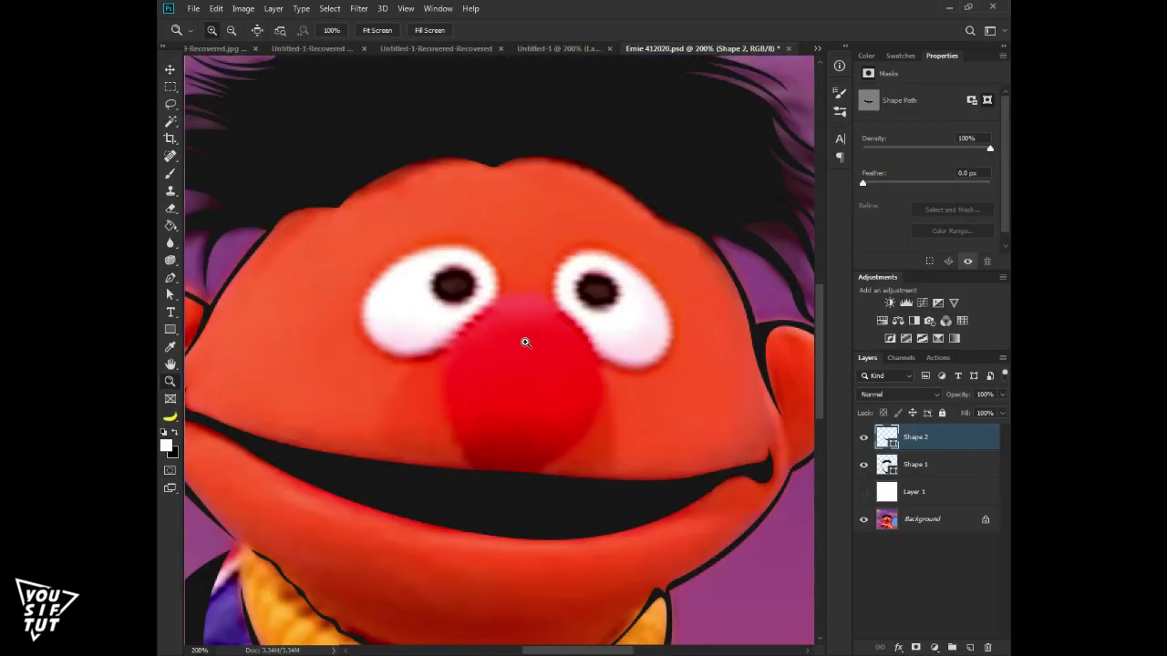
{"action": "left_click", "coordinate": [521, 297]}
{"action": "left_click_drag", "start_coordinate": [445, 399], "coordinate": [444, 442]}
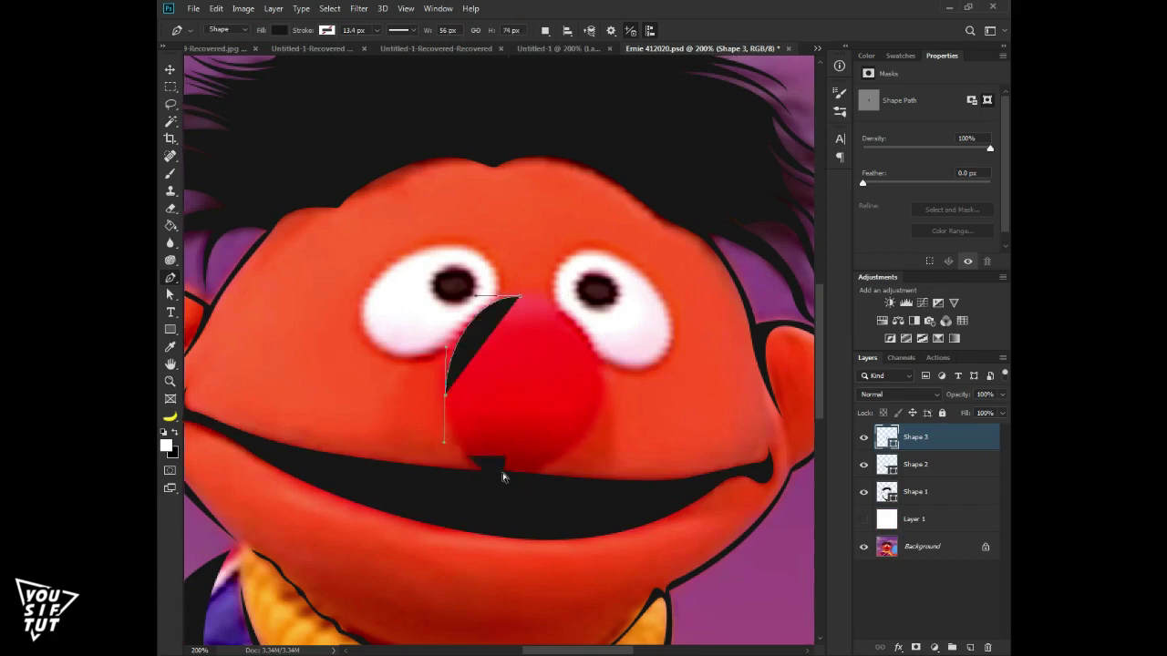
{"action": "left_click_drag", "start_coordinate": [503, 473], "coordinate": [560, 485]}
{"action": "left_click_drag", "start_coordinate": [607, 371], "coordinate": [609, 358]}
{"action": "left_click_drag", "start_coordinate": [521, 297], "coordinate": [543, 308]}
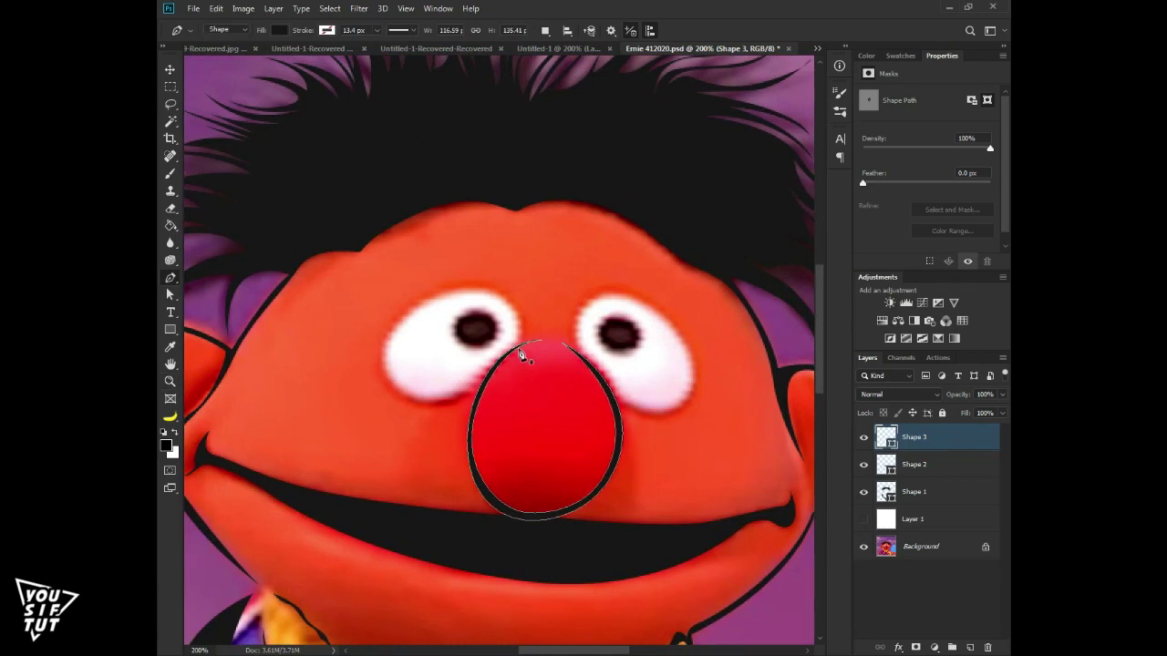
Draw a closed outline around the left eye, fitting it at reduced opacity
{"action": "left_click_drag", "start_coordinate": [439, 296], "coordinate": [394, 315]}
{"action": "left_click", "coordinate": [384, 326]}
{"action": "key", "text": "1"}
{"action": "left_click_drag", "start_coordinate": [422, 409], "coordinate": [482, 373]}
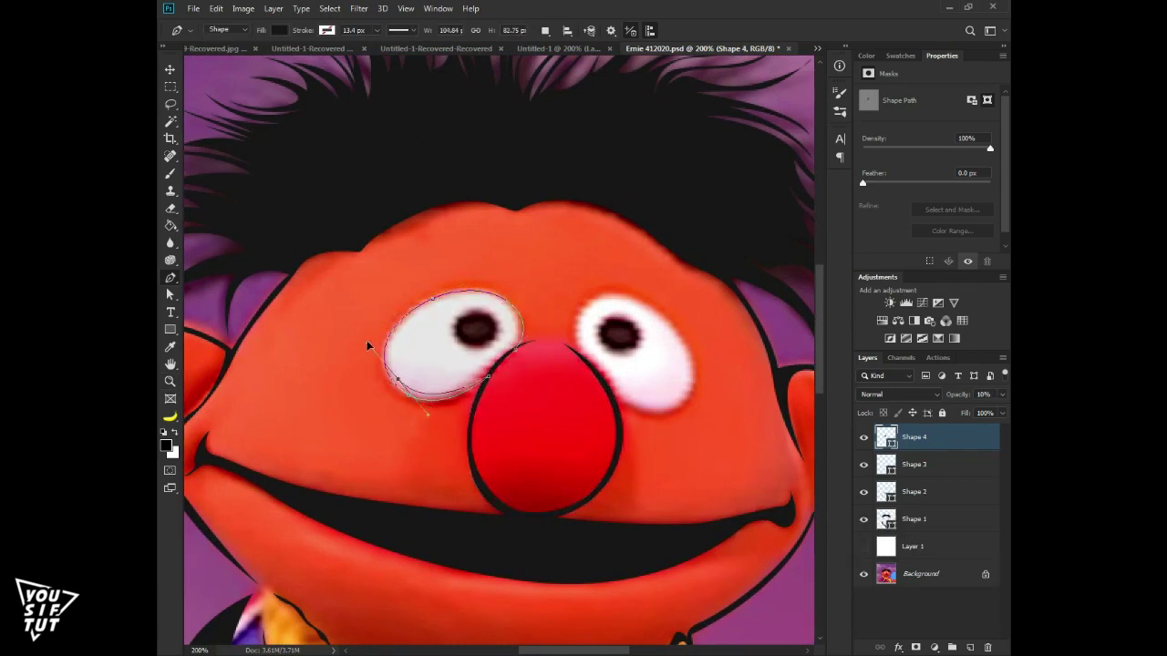
{"action": "left_click_drag", "start_coordinate": [434, 297], "coordinate": [445, 302]}
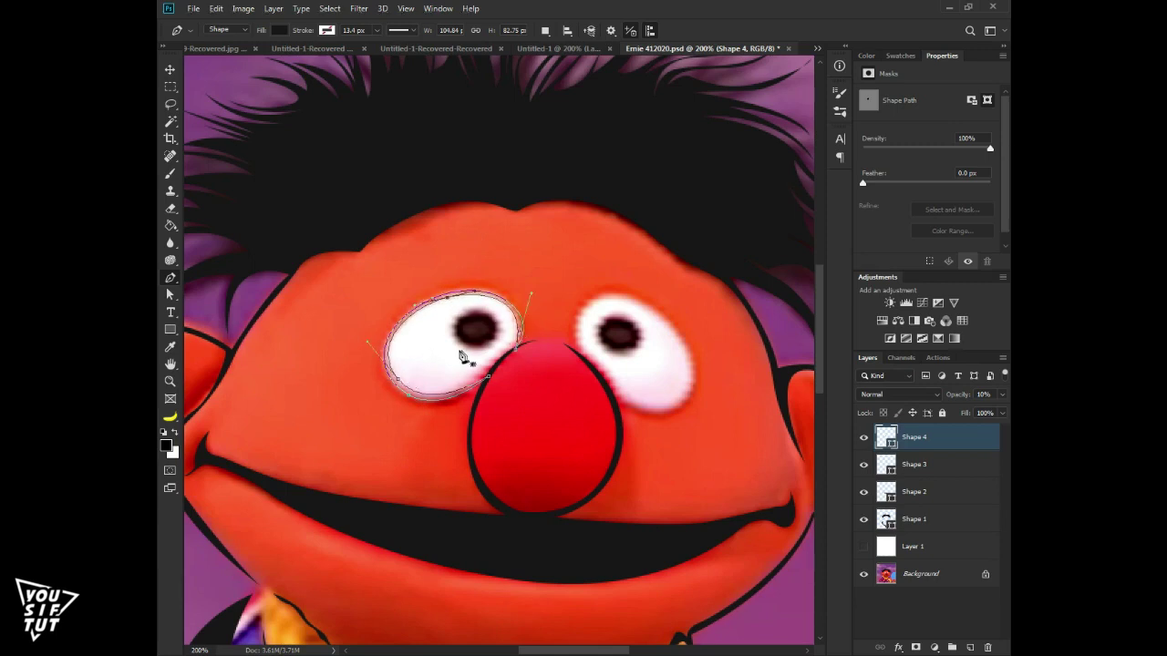
{"action": "key", "text": "Return"}
{"action": "key", "text": "0"}
Draw and round out a closed outline around the right eye, then view at 100%
{"action": "left_click", "coordinate": [574, 346]}
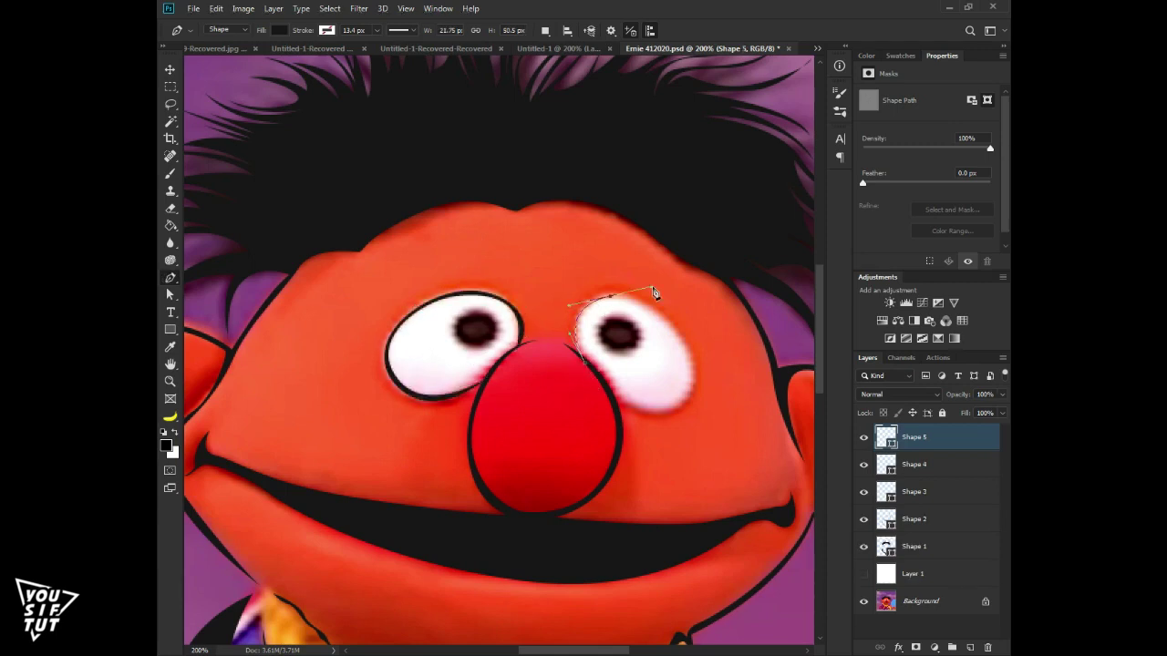
{"action": "left_click_drag", "start_coordinate": [613, 296], "coordinate": [651, 288]}
{"action": "left_click_drag", "start_coordinate": [692, 372], "coordinate": [681, 415]}
{"action": "key", "text": "1"}
{"action": "left_click_drag", "start_coordinate": [609, 396], "coordinate": [677, 416]}
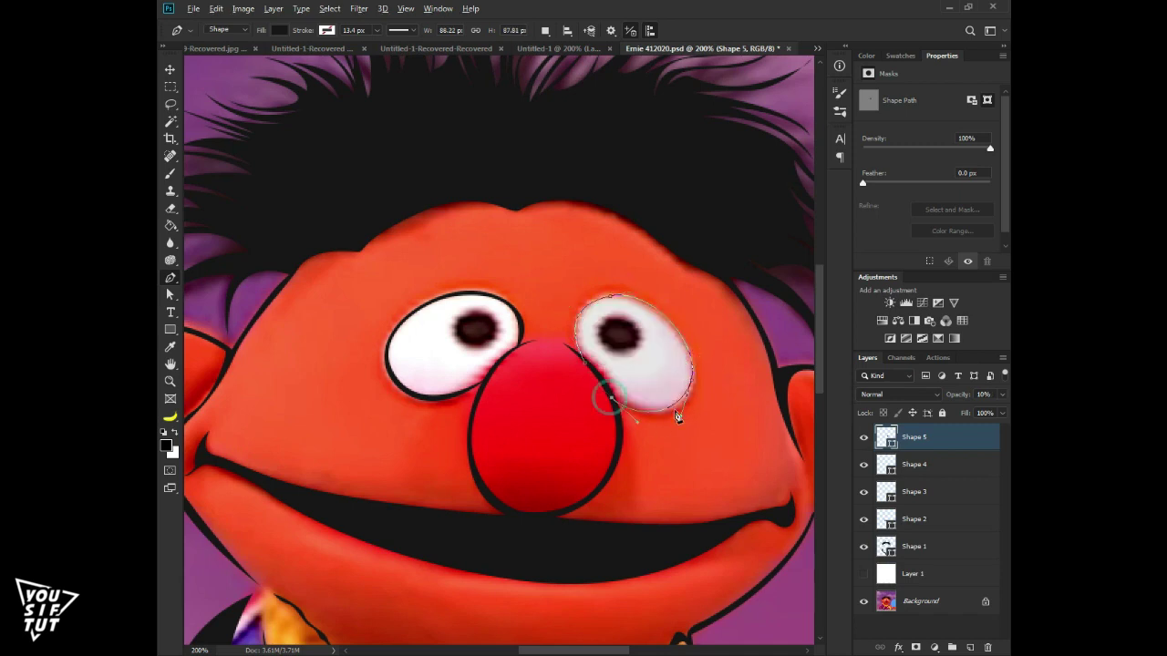
{"action": "left_click", "coordinate": [624, 305], "text": "ctrl"}
{"action": "left_click_drag", "start_coordinate": [574, 324], "coordinate": [560, 333]}
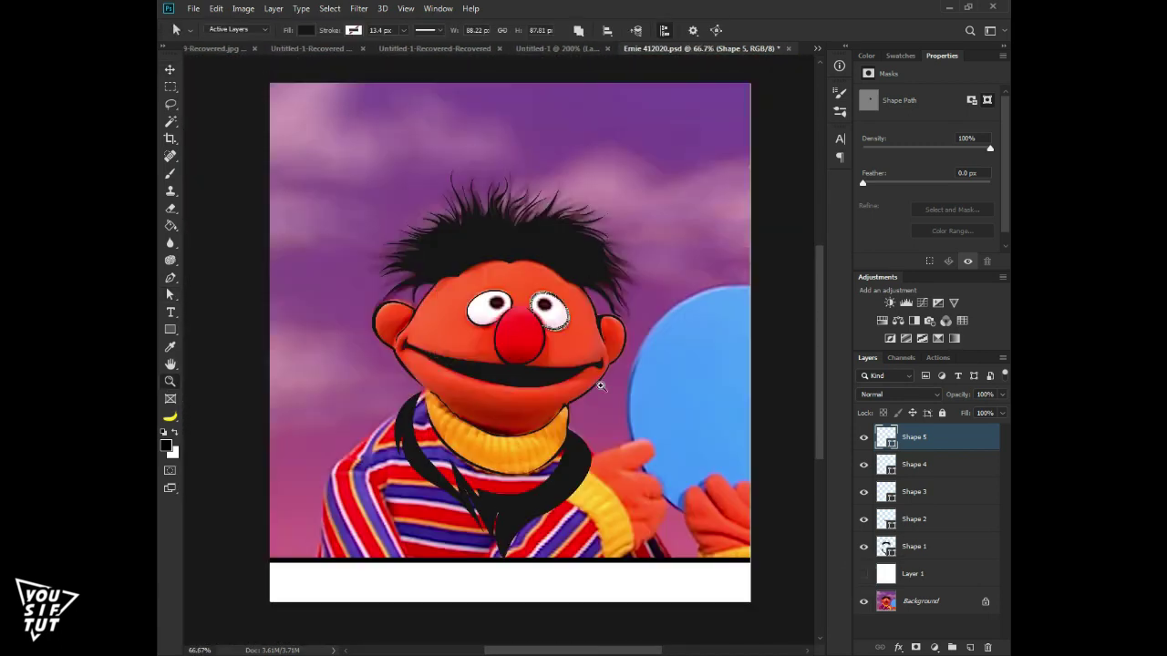
{"action": "key", "text": "ctrl+1"}
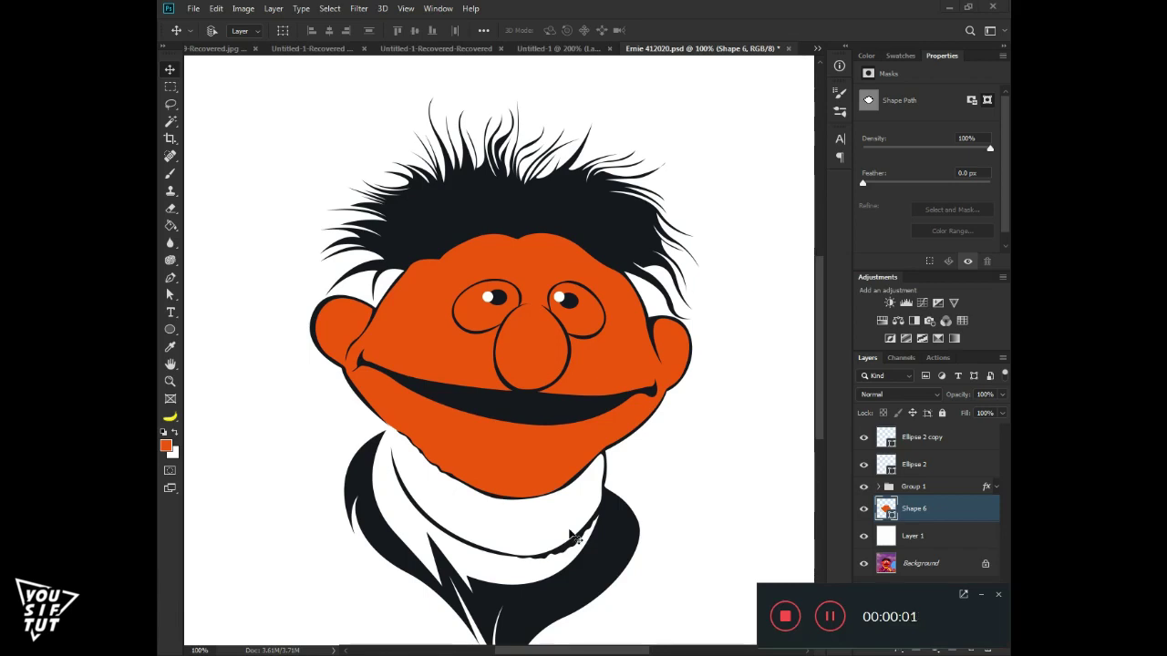
Recolour the face shape (Shape 6) to the softer orange #ea6e2b
{"action": "left_click", "coordinate": [984, 594]}
{"action": "double_click", "coordinate": [886, 509]}
{"action": "left_click", "coordinate": [781, 150]}
{"action": "left_click_drag", "start_coordinate": [844, 311], "coordinate": [841, 302]}
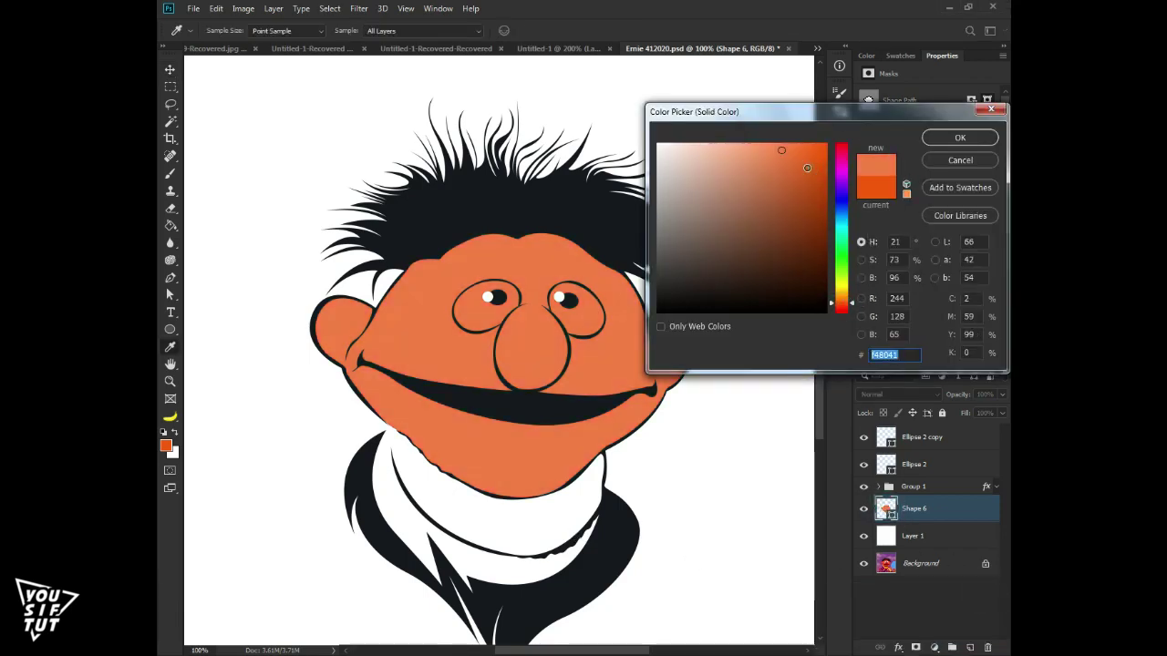
{"action": "left_click_drag", "start_coordinate": [799, 164], "coordinate": [796, 157]}
{"action": "left_click", "coordinate": [960, 138]}
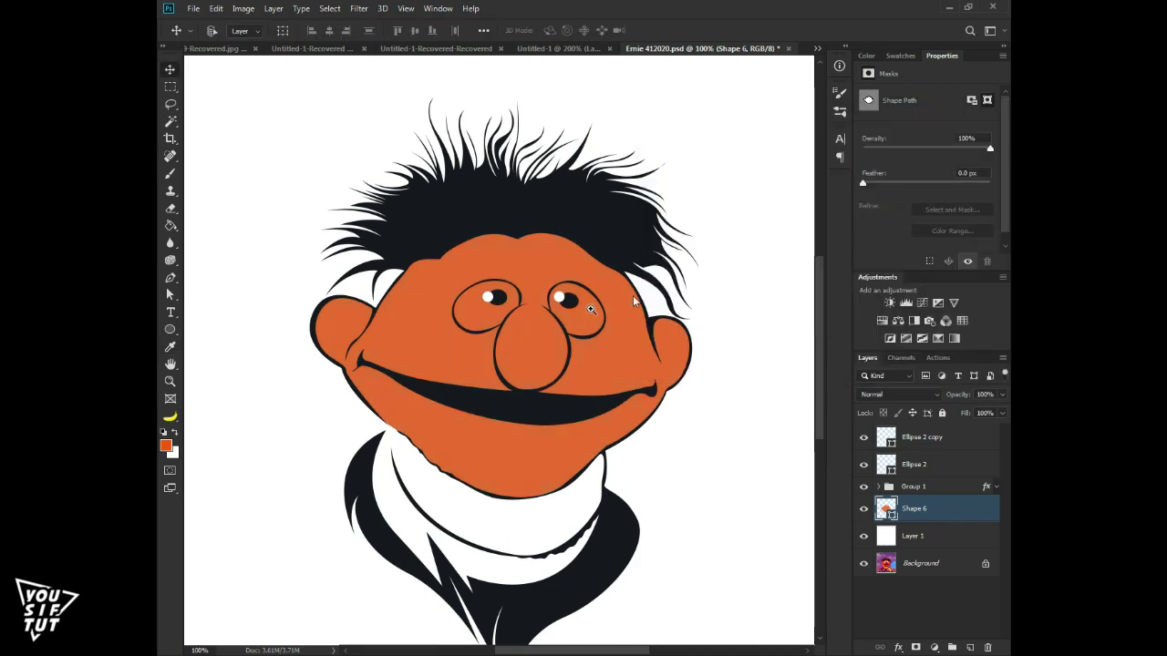
Pen-draw a white-filled eyeball shape inside Ernie's right eye
{"action": "key", "text": "p"}
{"action": "key", "text": "ctrl+plus"}
{"action": "key", "text": "ctrl+plus"}
{"action": "key", "text": "ctrl+plus"}
{"action": "left_click_drag", "start_coordinate": [583, 429], "coordinate": [594, 429]}
{"action": "left_click_drag", "start_coordinate": [650, 379], "coordinate": [670, 358]}
{"action": "left_click_drag", "start_coordinate": [639, 268], "coordinate": [598, 224]}
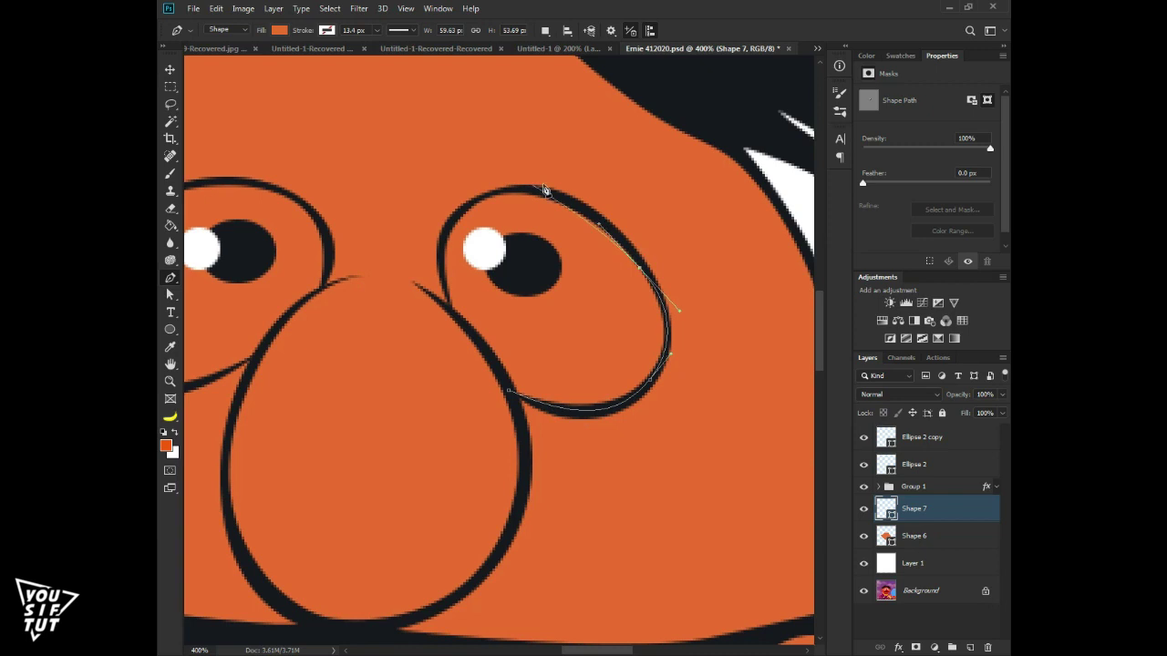
{"action": "left_click_drag", "start_coordinate": [640, 270], "coordinate": [639, 265]}
{"action": "left_click_drag", "start_coordinate": [455, 220], "coordinate": [433, 263]}
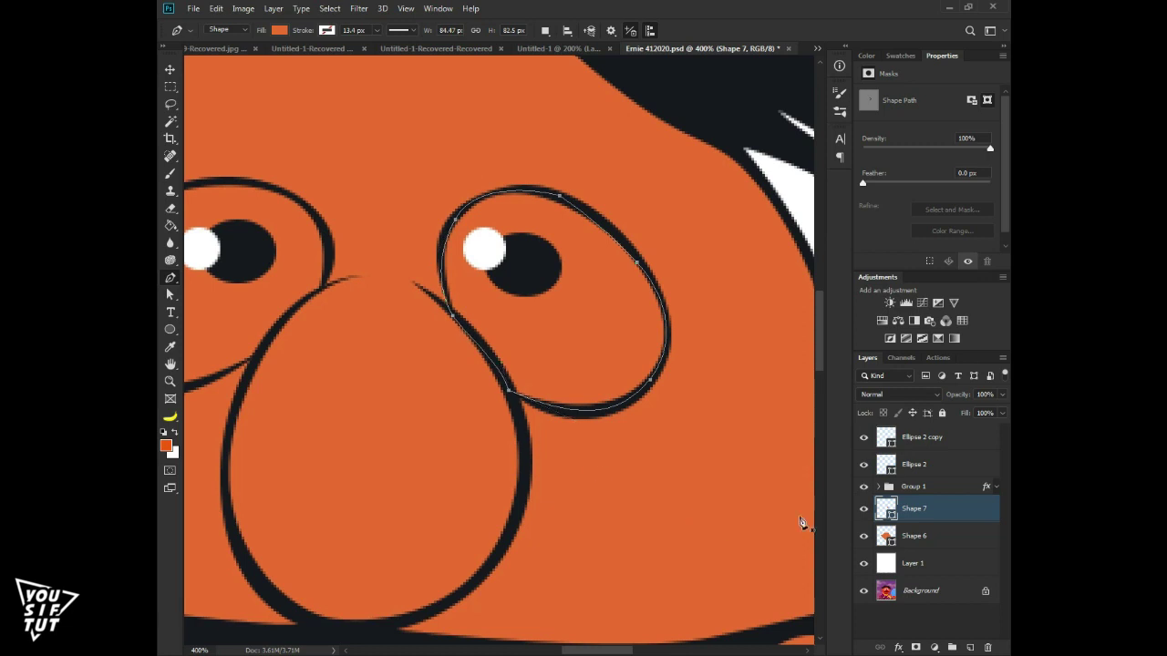
{"action": "left_click", "coordinate": [964, 137]}
{"action": "key", "text": "a"}
Draw a matching white eyeball shape inside Ernie's left eye
{"action": "key", "text": "p"}
{"action": "left_click_drag", "start_coordinate": [569, 334], "coordinate": [587, 291]}
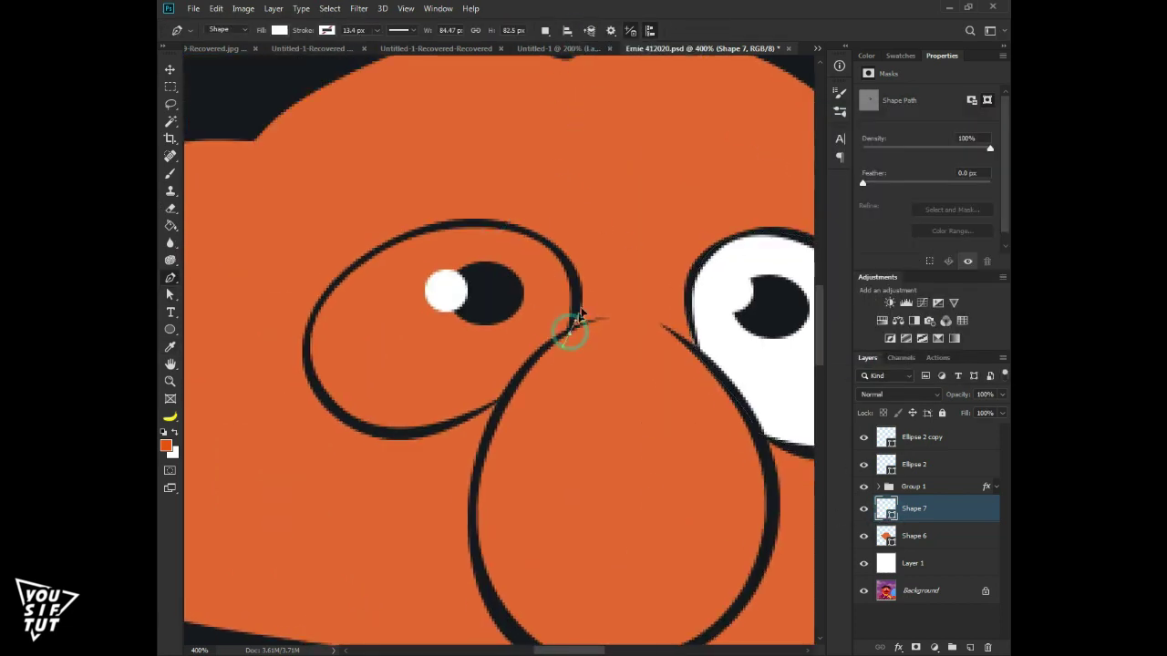
{"action": "left_click_drag", "start_coordinate": [530, 234], "coordinate": [493, 213]}
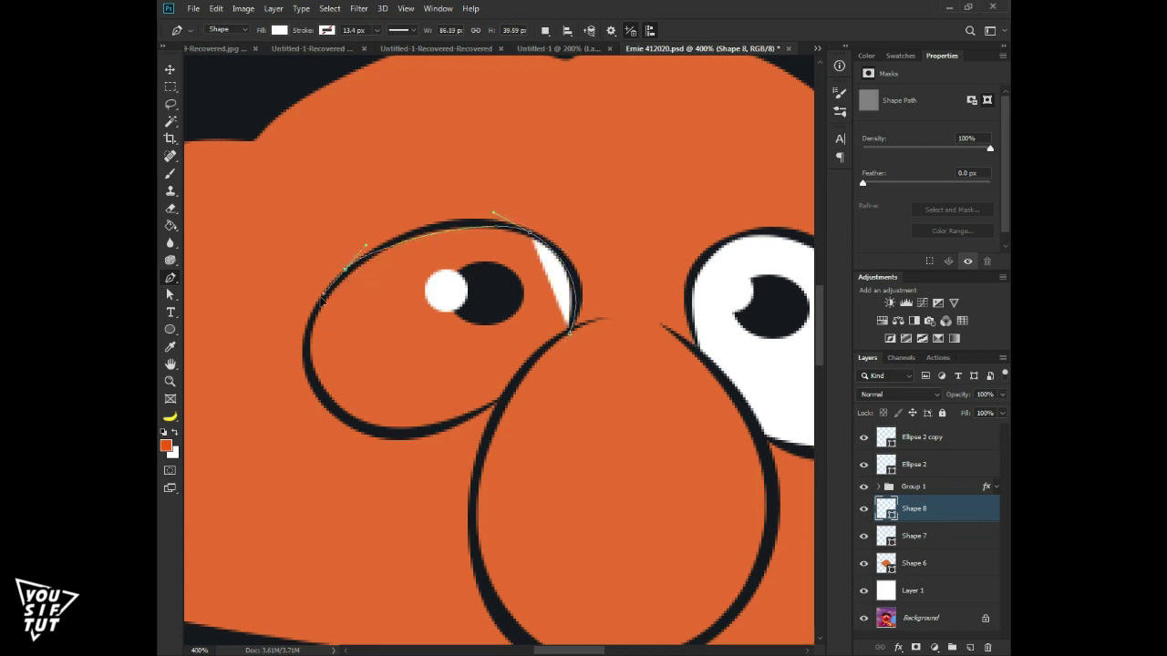
{"action": "left_click_drag", "start_coordinate": [329, 290], "coordinate": [298, 342]}
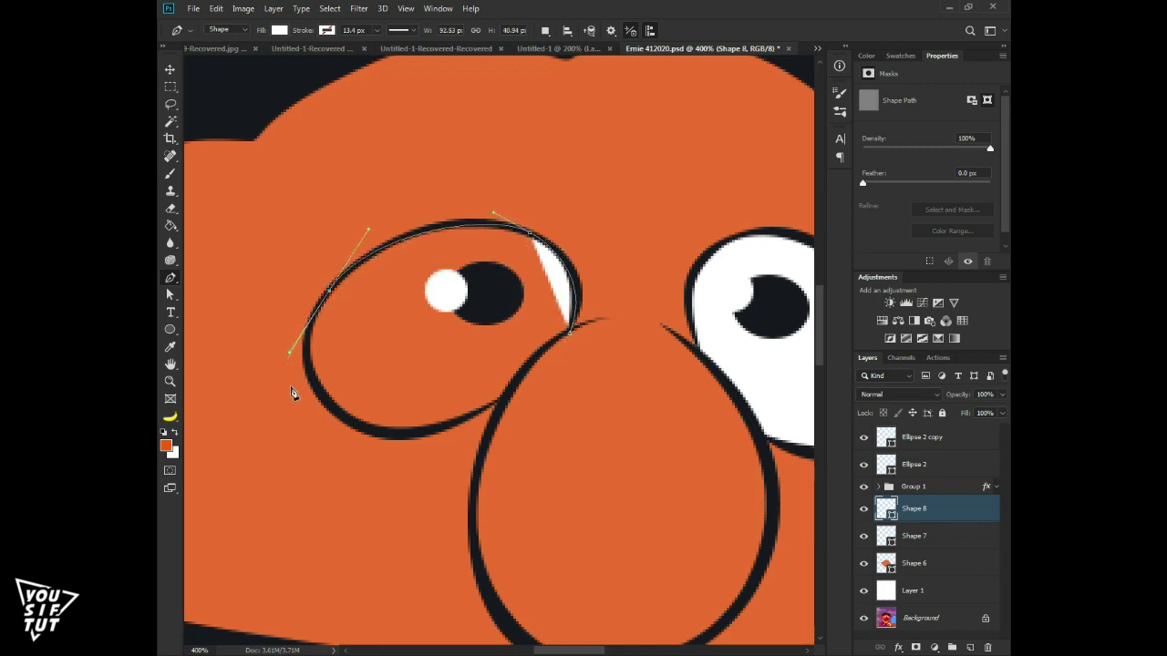
{"action": "left_click", "coordinate": [398, 438]}
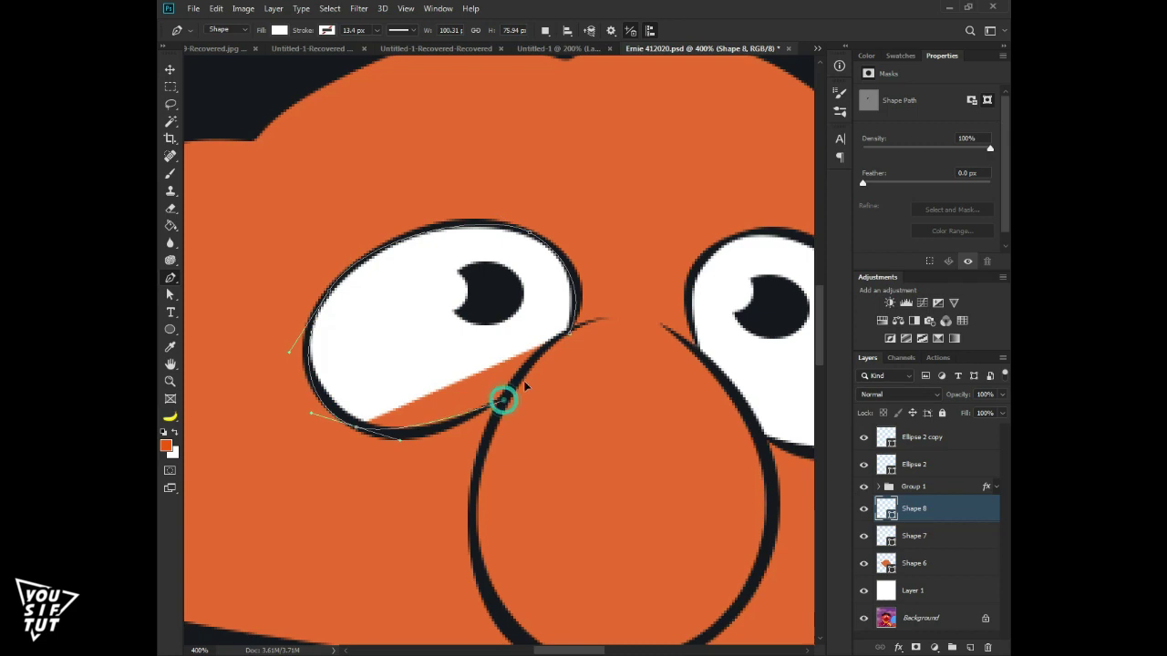
{"action": "left_click", "coordinate": [568, 336]}
{"action": "key", "text": "ctrl+minus"}
{"action": "key", "text": "ctrl+minus"}
{"action": "key", "text": "ctrl+minus"}
Start Group 1's Color Overlay from the sampled face orange and darken it to brown
{"action": "key", "text": "v"}
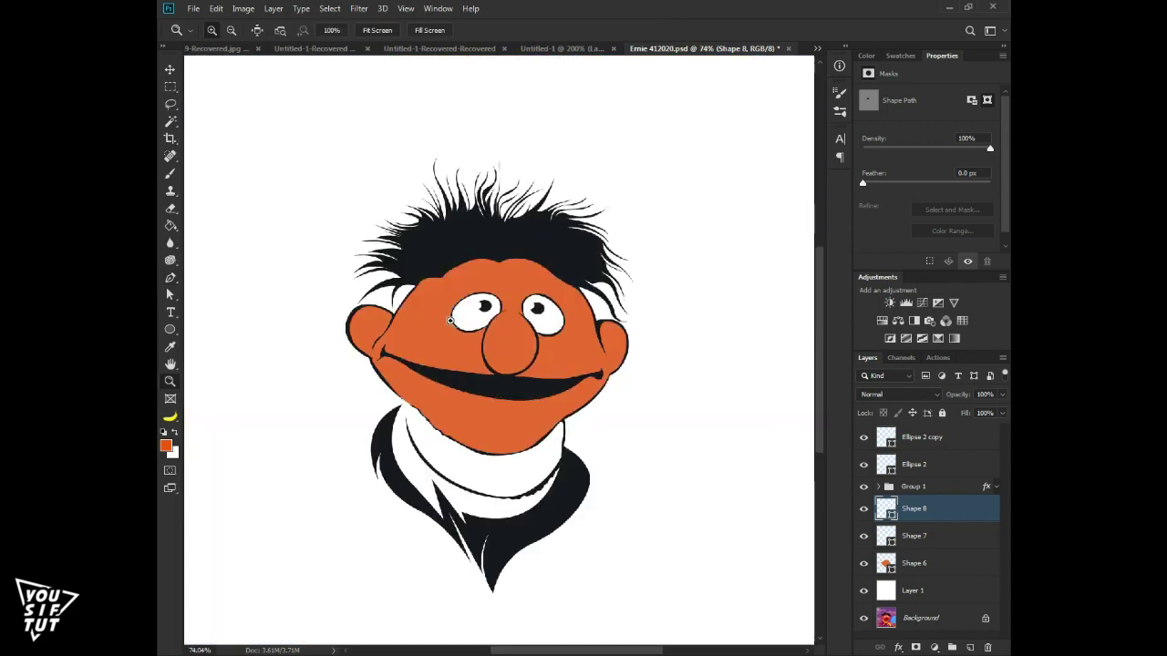
{"action": "key", "text": "ctrl+plus"}
{"action": "left_click", "coordinate": [997, 487]}
{"action": "double_click", "coordinate": [935, 512]}
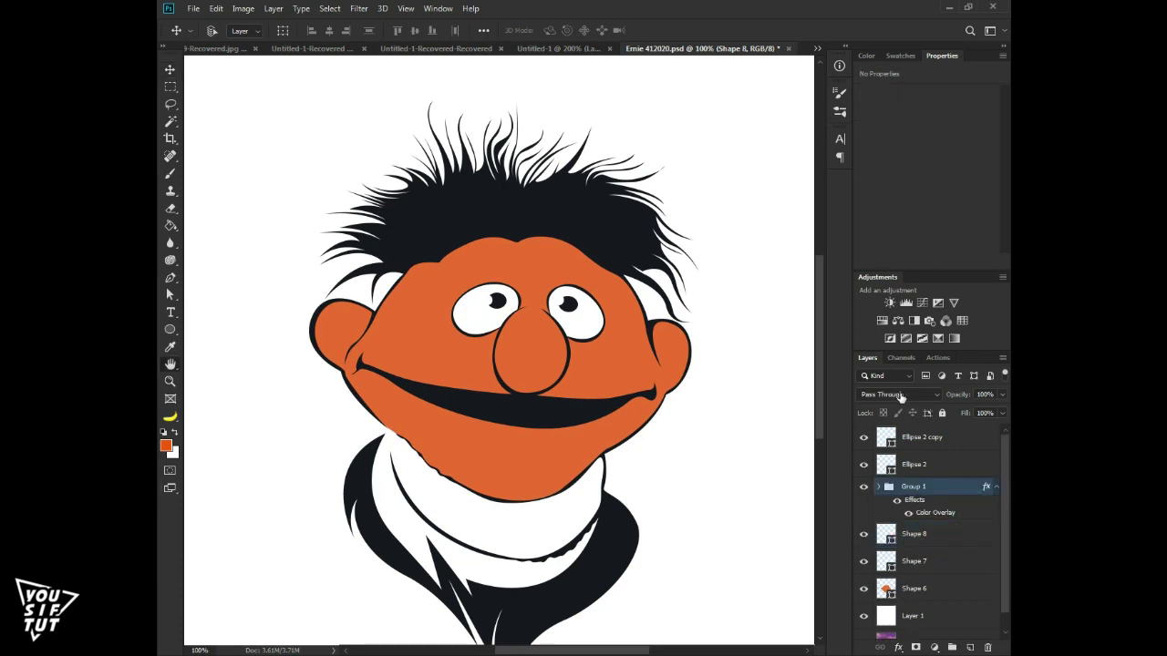
{"action": "left_click", "coordinate": [805, 107]}
{"action": "left_click", "coordinate": [428, 319]}
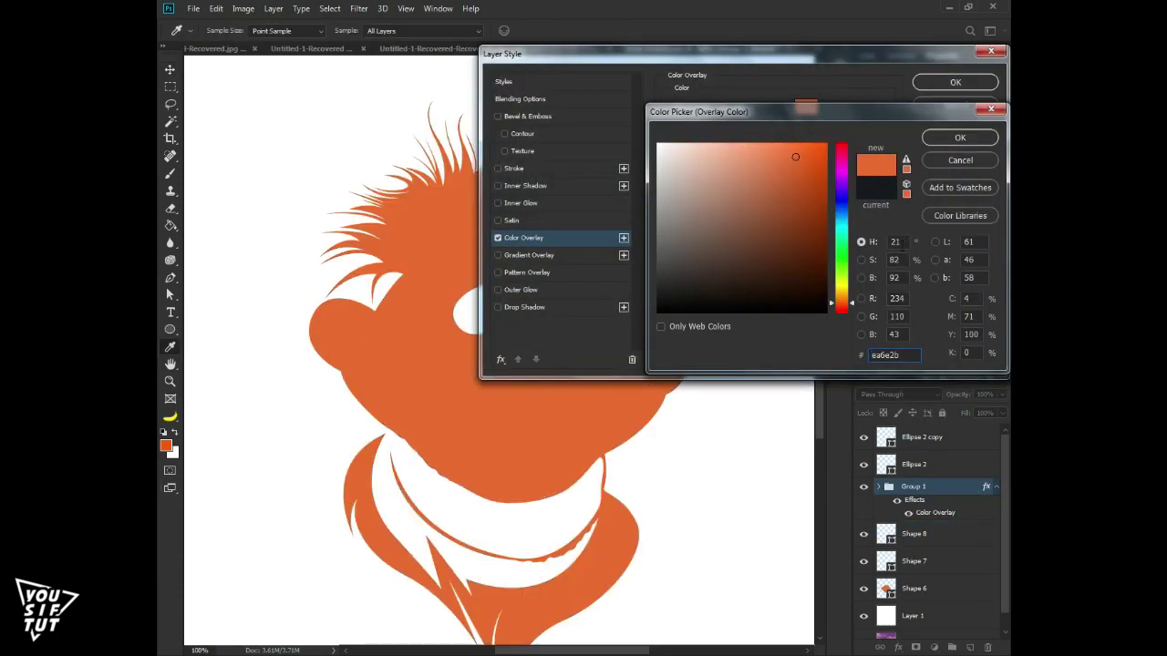
{"action": "left_click", "coordinate": [960, 136]}
{"action": "left_click_drag", "start_coordinate": [547, 54], "coordinate": [692, 11]}
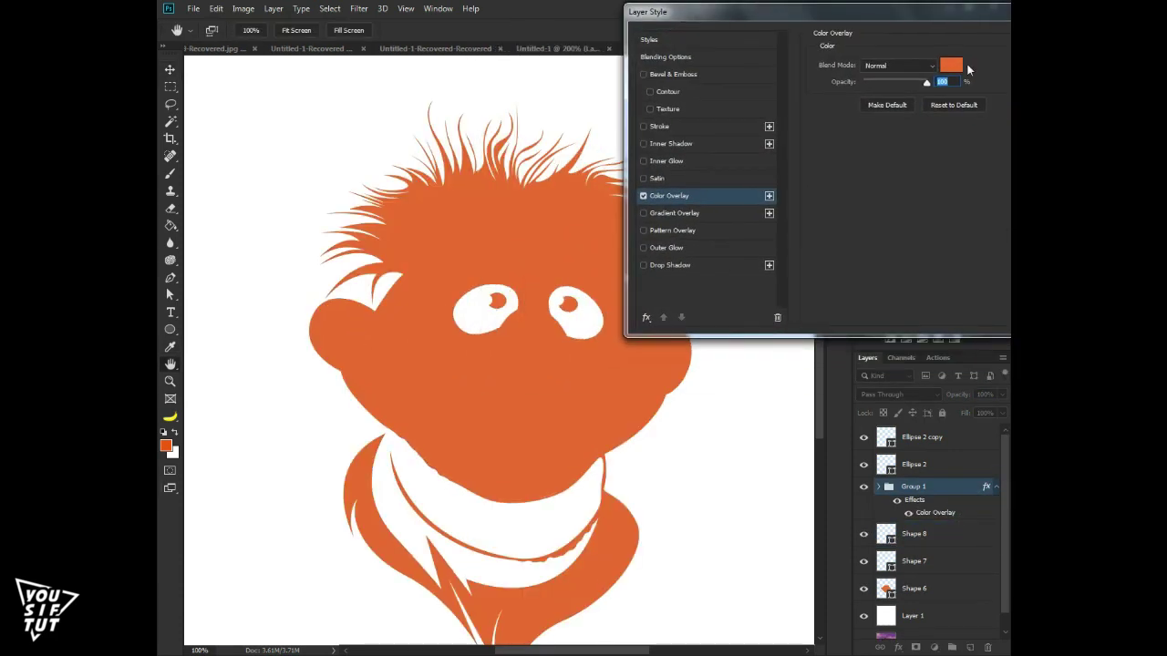
{"action": "left_click", "coordinate": [951, 65]}
{"action": "left_click", "coordinate": [861, 277]}
{"action": "left_click_drag", "start_coordinate": [841, 186], "coordinate": [841, 278]}
Tune the overlay's hue and saturation to dark reddish brown 3d170f and apply it
{"action": "left_click", "coordinate": [862, 260]}
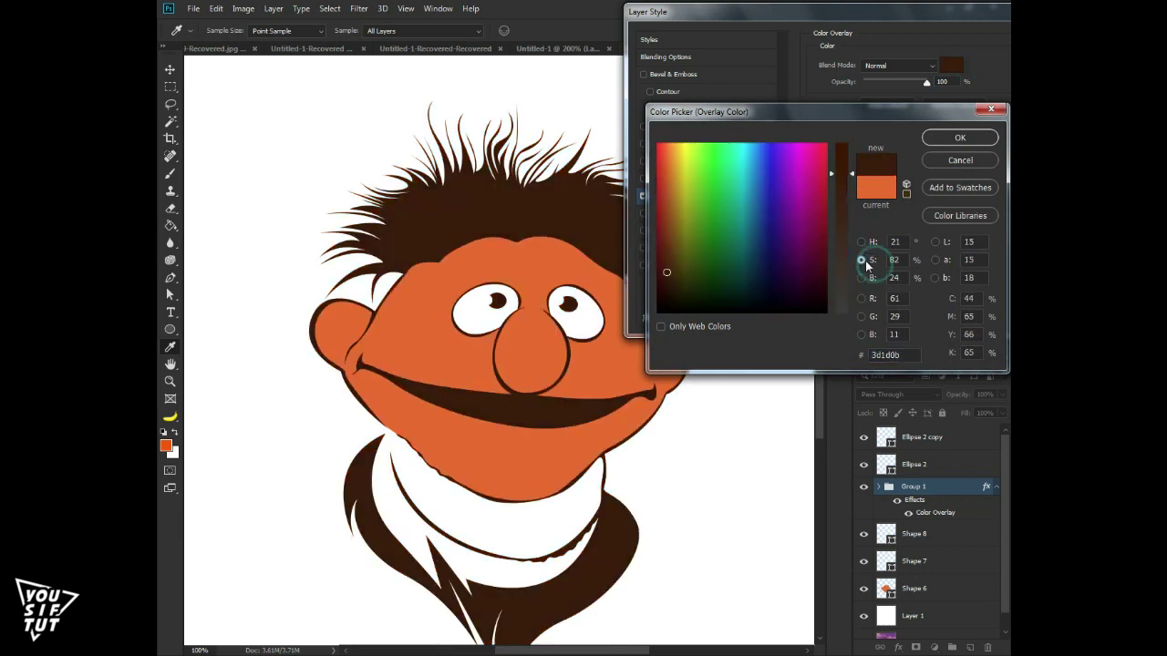
{"action": "left_click_drag", "start_coordinate": [844, 170], "coordinate": [840, 153]}
{"action": "left_click", "coordinate": [862, 242]}
{"action": "left_click", "coordinate": [841, 308]}
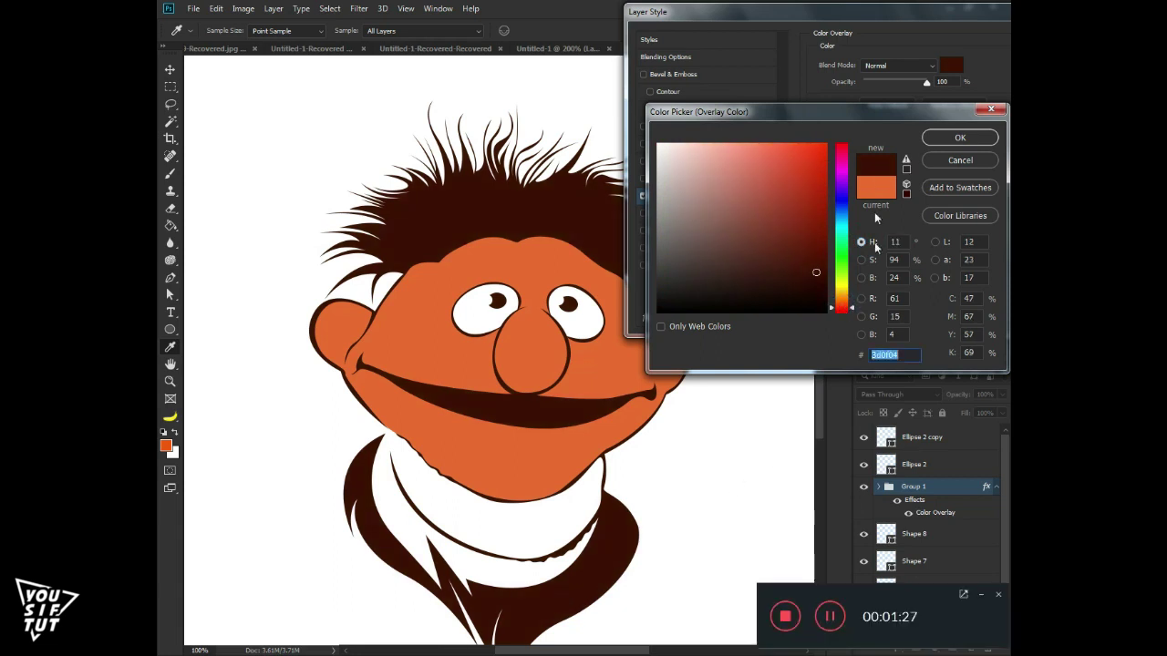
{"action": "left_click", "coordinate": [862, 260]}
{"action": "mouse_move", "coordinate": [846, 196]}
{"action": "left_mouse_down"}
{"action": "mouse_move", "coordinate": [839, 170]}
{"action": "mouse_move", "coordinate": [841, 191]}
{"action": "left_mouse_up"}
{"action": "left_click_drag", "start_coordinate": [841, 238], "coordinate": [838, 182]}
{"action": "left_click", "coordinate": [863, 242]}
{"action": "left_click", "coordinate": [842, 159]}
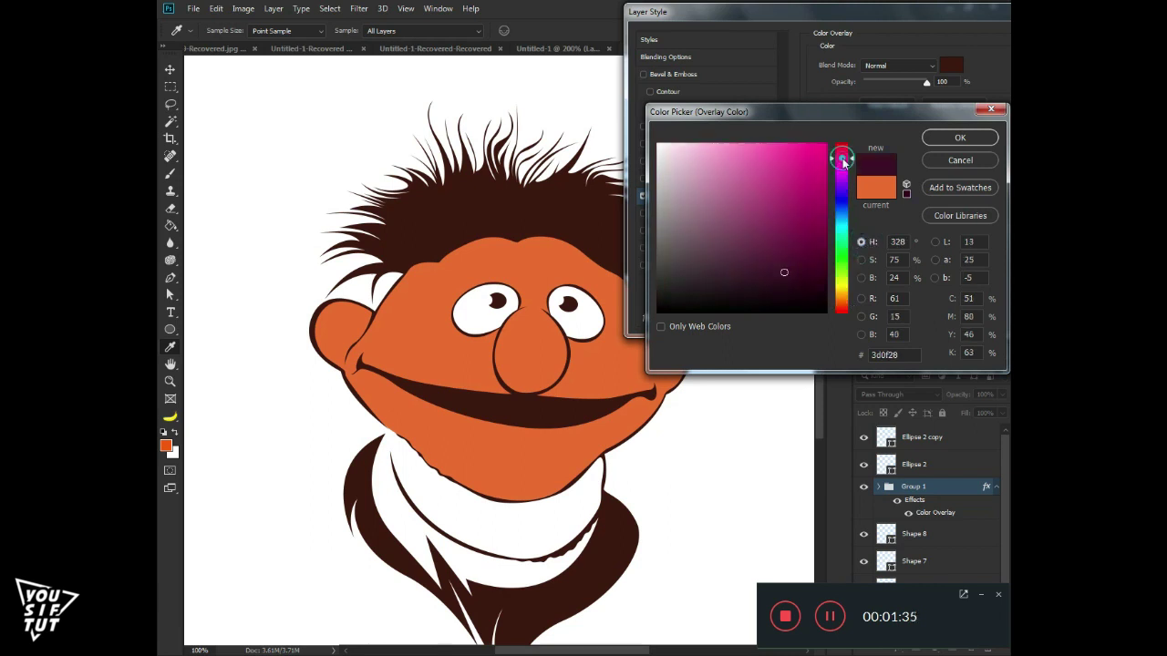
{"action": "left_click", "coordinate": [842, 185]}
{"action": "left_click_drag", "start_coordinate": [846, 248], "coordinate": [842, 310]}
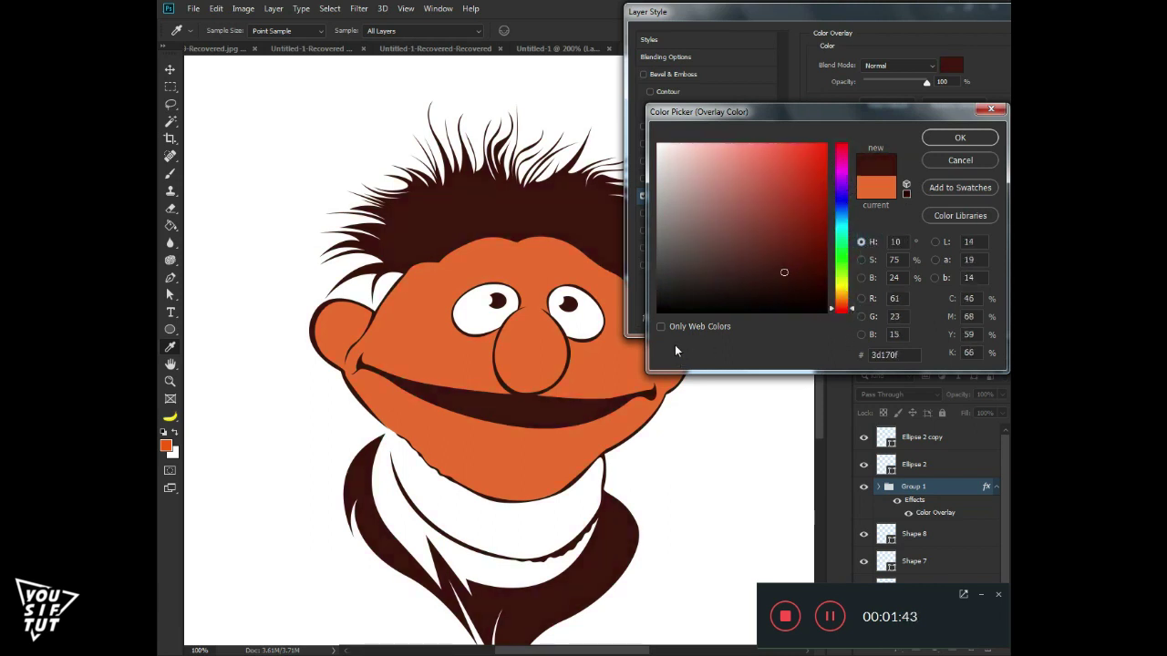
{"action": "left_click", "coordinate": [960, 137]}
{"action": "left_click", "coordinate": [960, 60]}
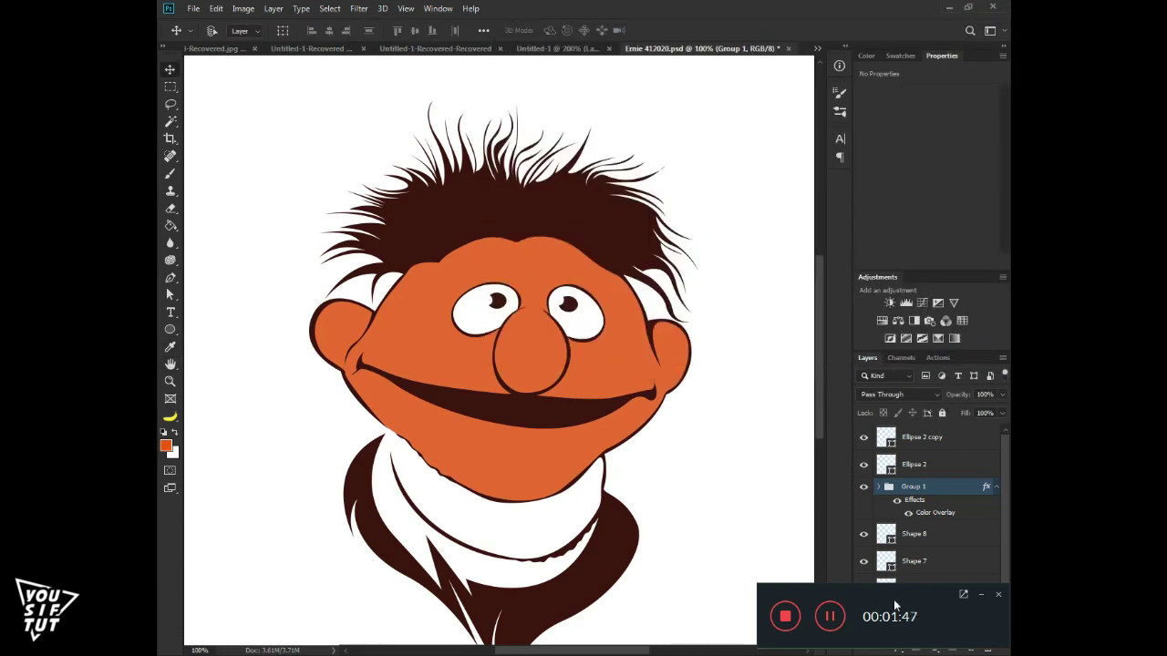
Briefly compare against the reference photo, then zoom in on the nose
{"action": "scroll", "coordinate": [911, 547], "scroll_direction": "down", "scroll_amount": 1}
{"action": "left_click", "coordinate": [864, 626], "text": "alt"}
{"action": "key", "text": "z"}
{"action": "left_click", "coordinate": [524, 365]}
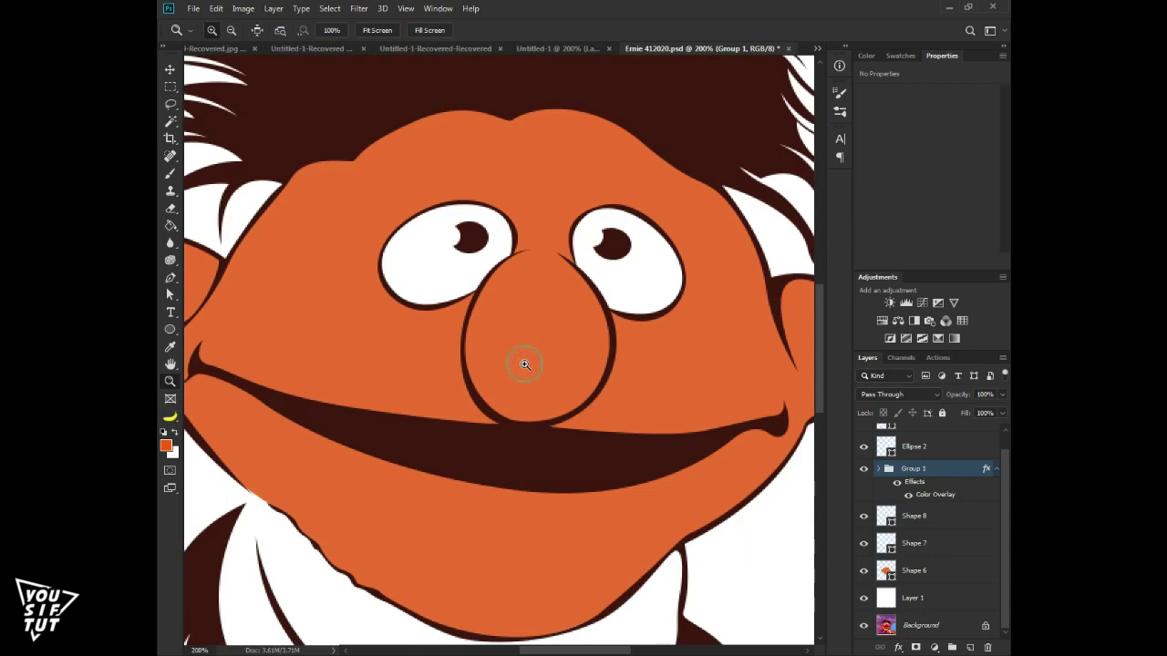
Trace a closed Pen shape around Ernie's nose and reorder it in the layer stack
{"action": "key", "text": "p"}
{"action": "left_click_drag", "start_coordinate": [521, 454], "coordinate": [586, 469]}
{"action": "left_click_drag", "start_coordinate": [435, 302], "coordinate": [457, 214]}
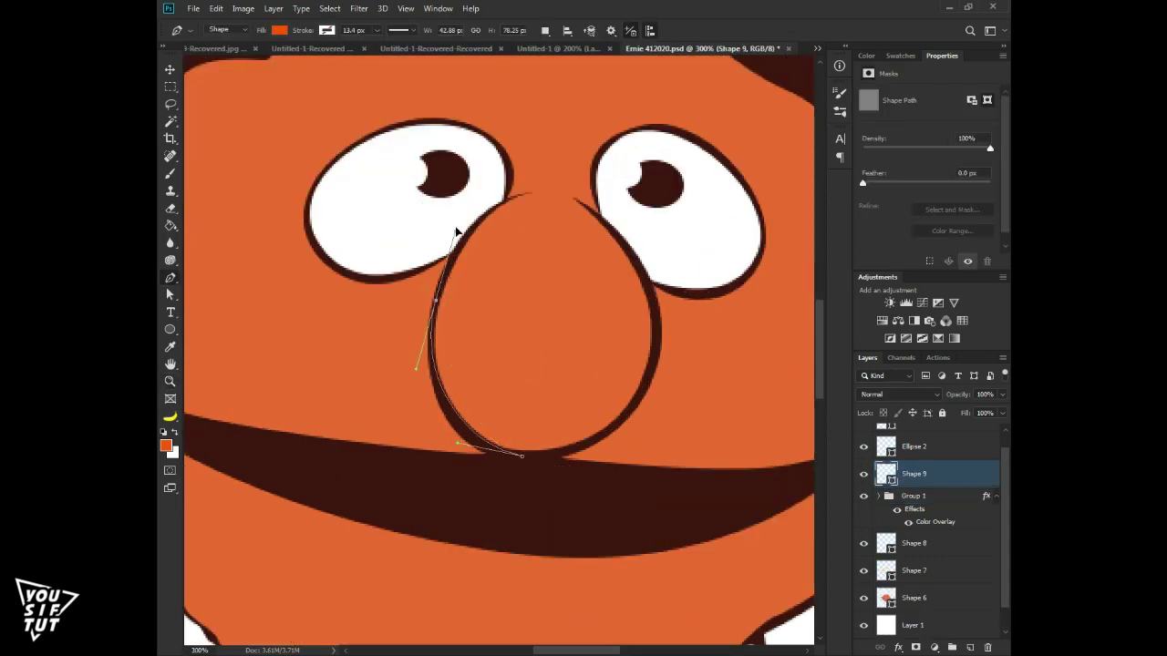
{"action": "left_click_drag", "start_coordinate": [551, 194], "coordinate": [583, 200]}
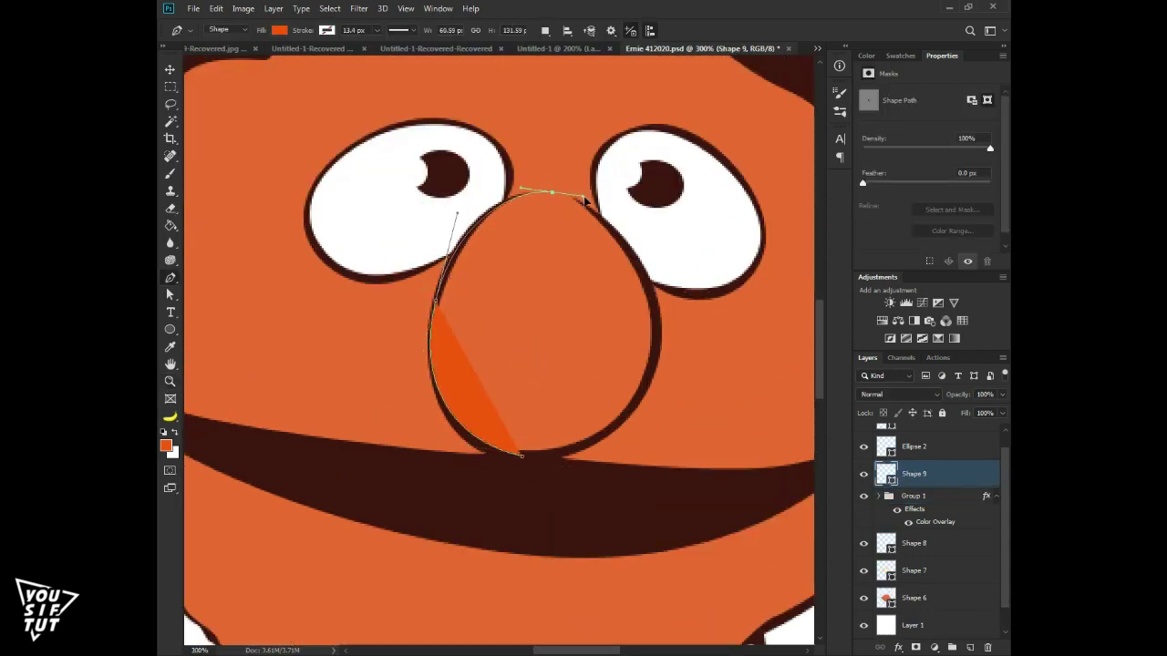
{"action": "left_click_drag", "start_coordinate": [652, 307], "coordinate": [663, 373]}
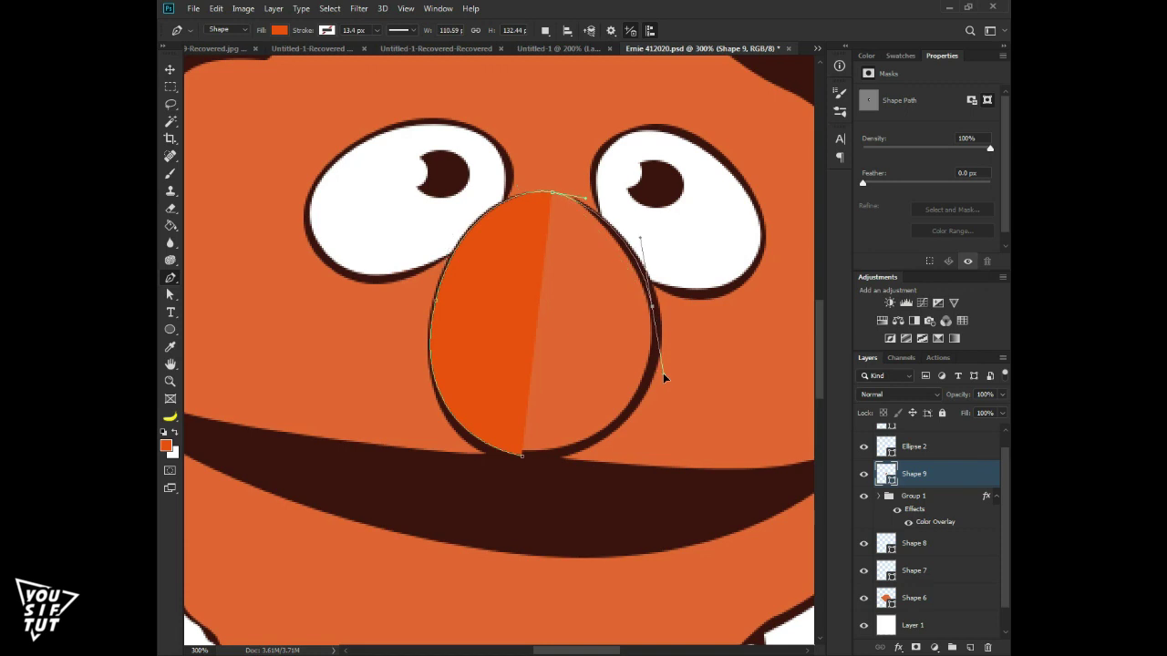
{"action": "left_click", "coordinate": [522, 461]}
{"action": "left_click_drag", "start_coordinate": [914, 474], "coordinate": [912, 507]}
Change the nose fill to a brick red sampled from the mouth
{"action": "double_click", "coordinate": [885, 516]}
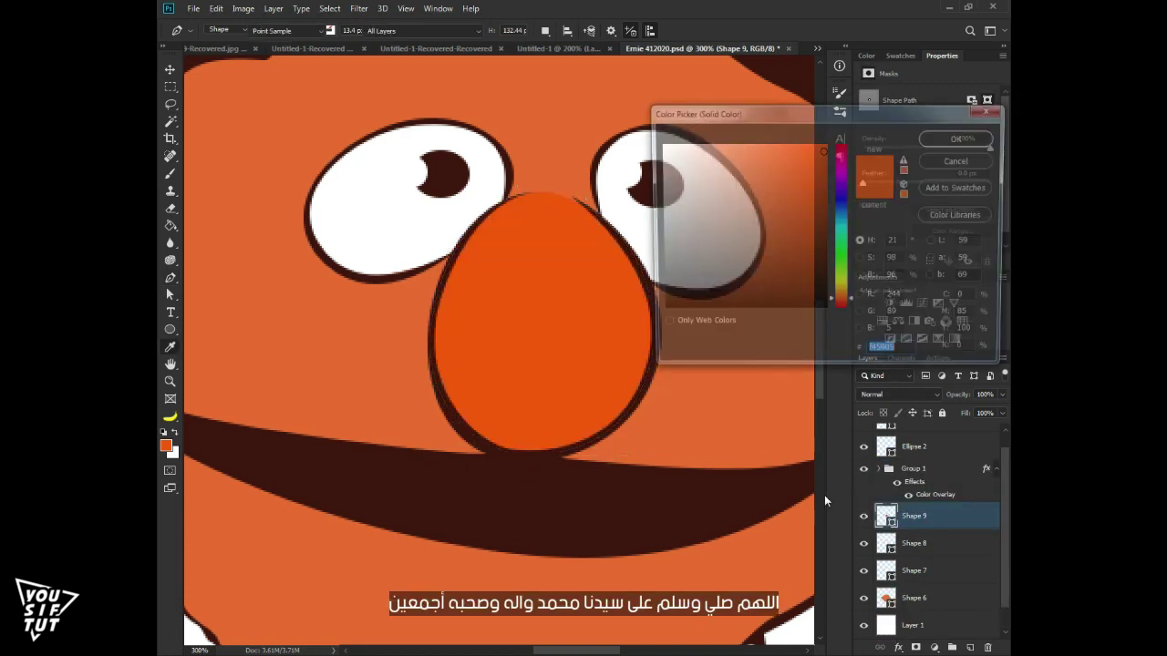
{"action": "left_click_drag", "start_coordinate": [837, 283], "coordinate": [843, 332]}
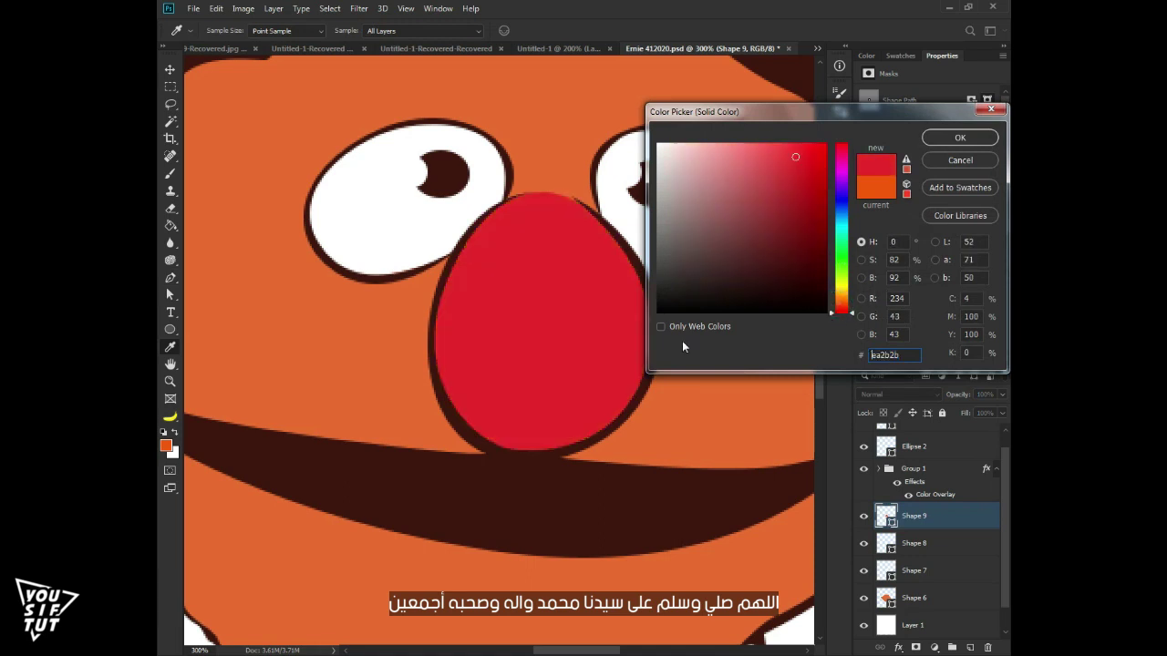
{"action": "left_click", "coordinate": [559, 477]}
{"action": "left_click", "coordinate": [860, 277]}
{"action": "left_click_drag", "start_coordinate": [840, 278], "coordinate": [842, 158]}
{"action": "left_click", "coordinate": [861, 260]}
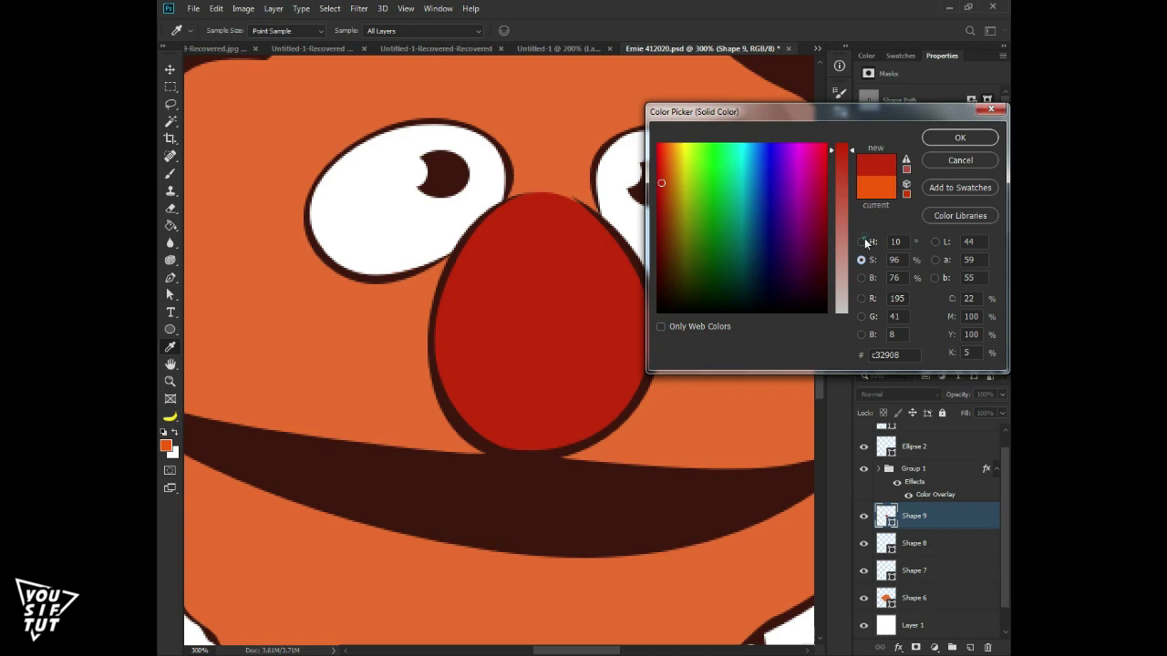
{"action": "left_click", "coordinate": [866, 242]}
{"action": "left_click_drag", "start_coordinate": [841, 312], "coordinate": [847, 310]}
Fine-tune the nose to deep red c81c1c and view the artwork at 100%
{"action": "left_click", "coordinate": [907, 164]}
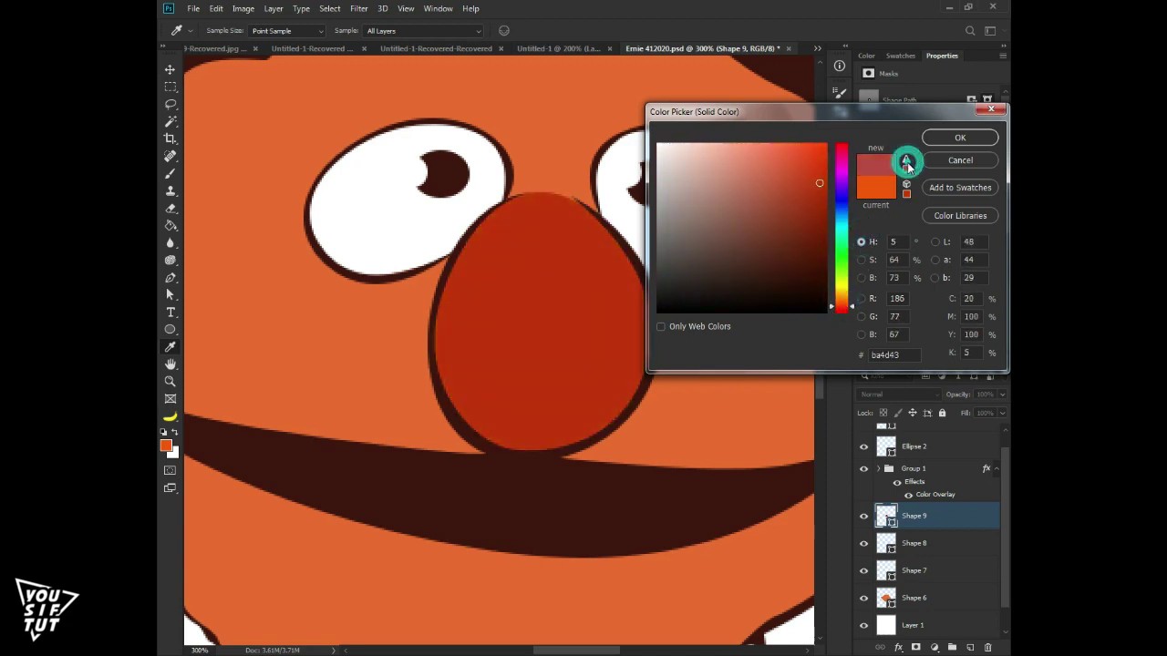
{"action": "left_click", "coordinate": [763, 187]}
{"action": "left_click", "coordinate": [812, 174]}
{"action": "mouse_move", "coordinate": [802, 168]}
{"action": "left_mouse_down"}
{"action": "mouse_move", "coordinate": [789, 161]}
{"action": "mouse_move", "coordinate": [800, 177]}
{"action": "mouse_move", "coordinate": [782, 184]}
{"action": "left_mouse_up"}
{"action": "key", "text": "Return"}
{"action": "key", "text": "ctrl+0"}
{"action": "key", "text": "z"}
{"action": "left_click", "coordinate": [540, 359]}
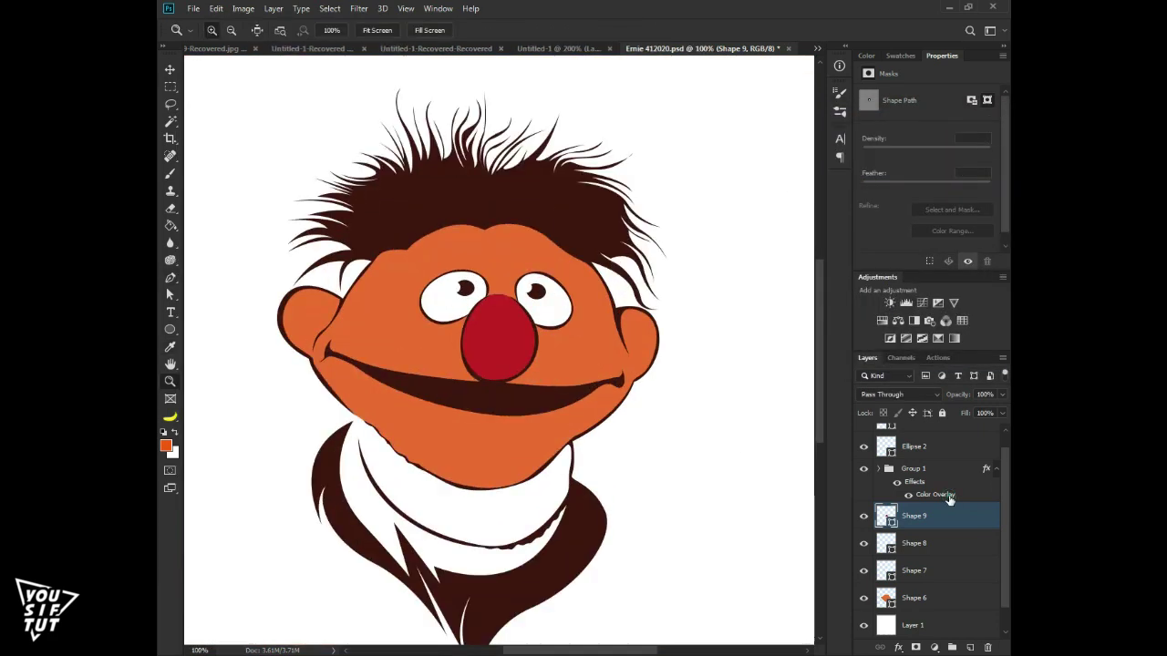
Set Group 1's overlay to a near-black dark grey, then hide the nose to compare
{"action": "double_click", "coordinate": [935, 495]}
{"action": "left_click", "coordinate": [806, 85]}
{"action": "left_click", "coordinate": [685, 301]}
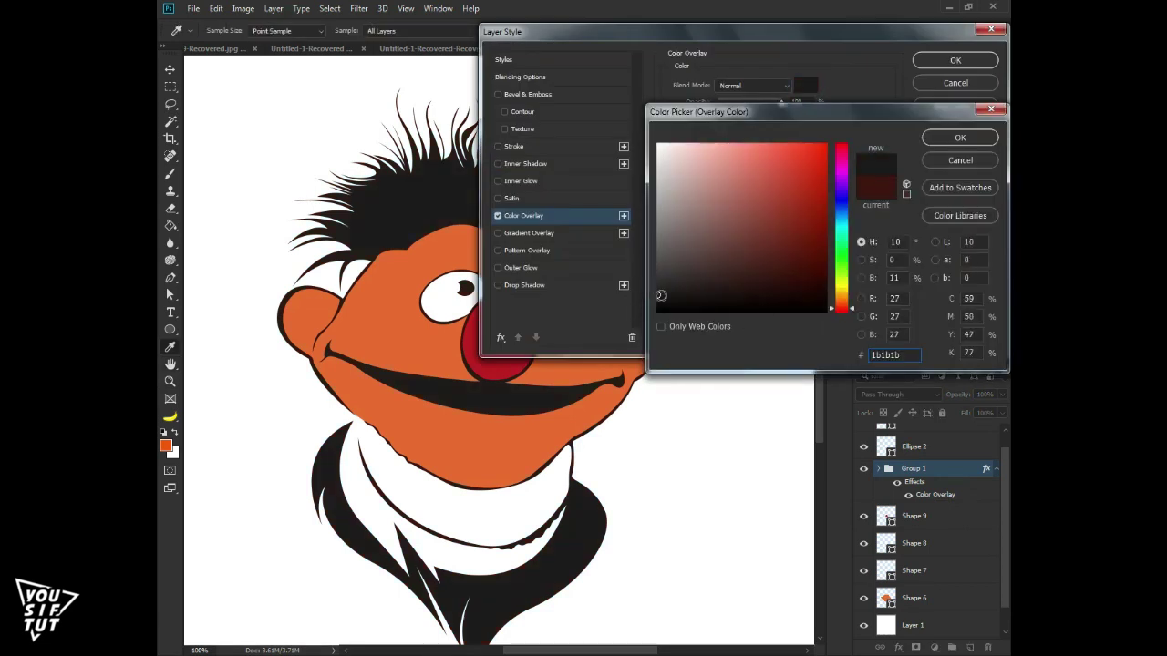
{"action": "left_click_drag", "start_coordinate": [661, 295], "coordinate": [646, 299]}
{"action": "key", "text": "Return"}
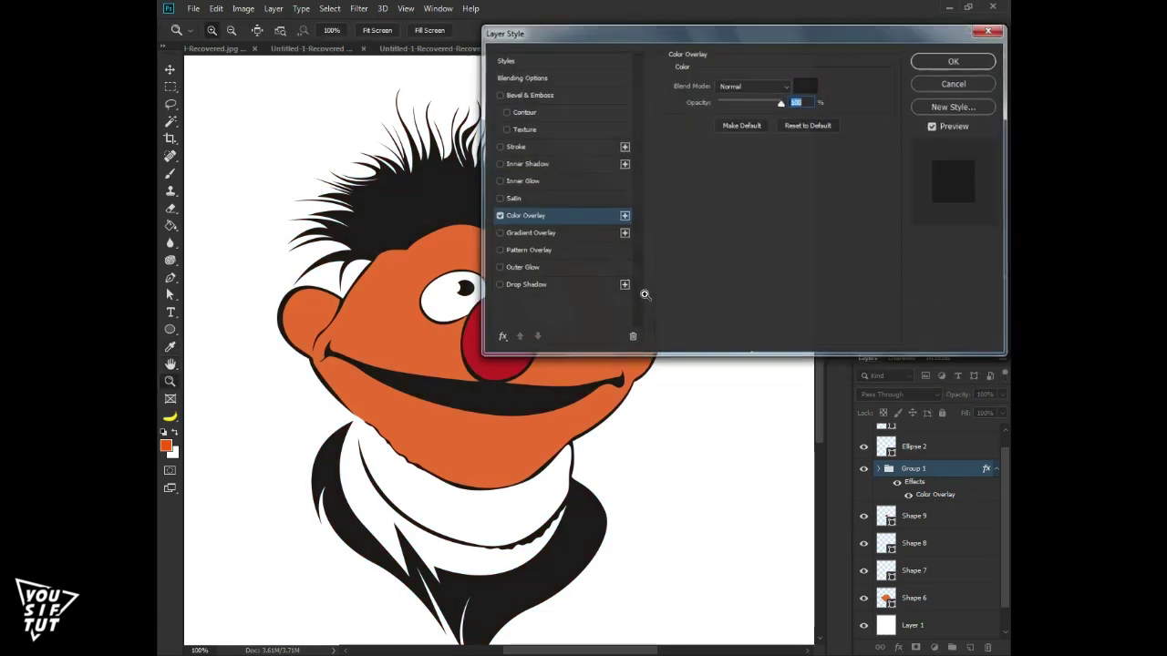
{"action": "key", "text": "Return"}
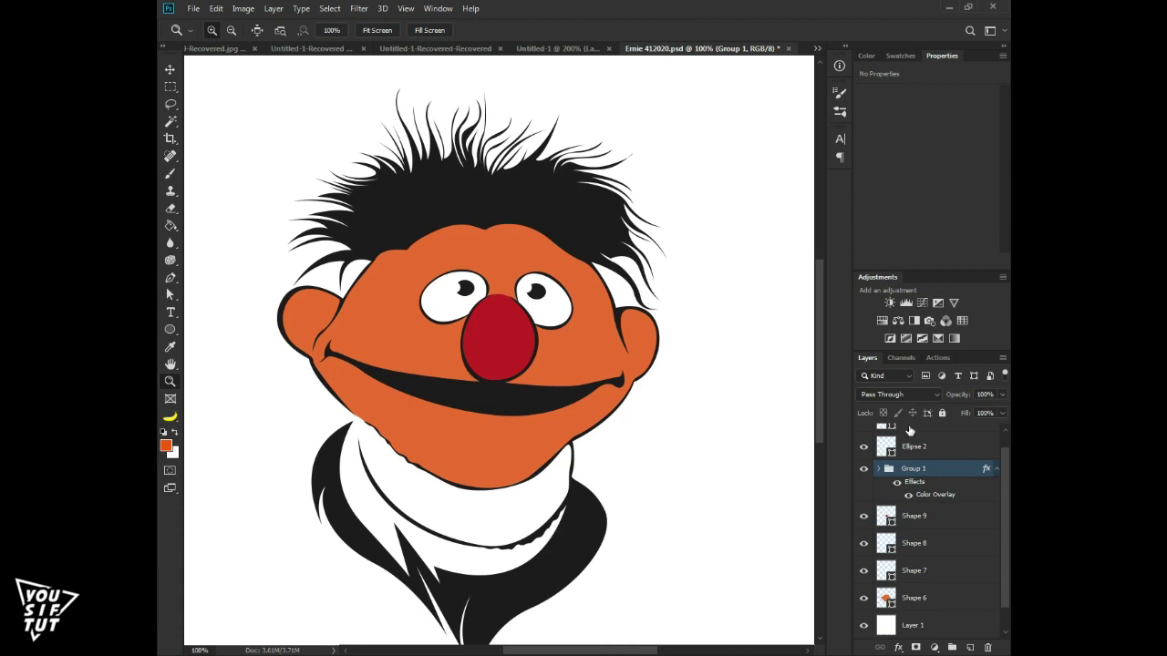
{"action": "left_click", "coordinate": [863, 516]}
Restart the overlay from the face orange, darkened to brown with saturation 93
{"action": "double_click", "coordinate": [945, 495]}
{"action": "left_click", "coordinate": [806, 85]}
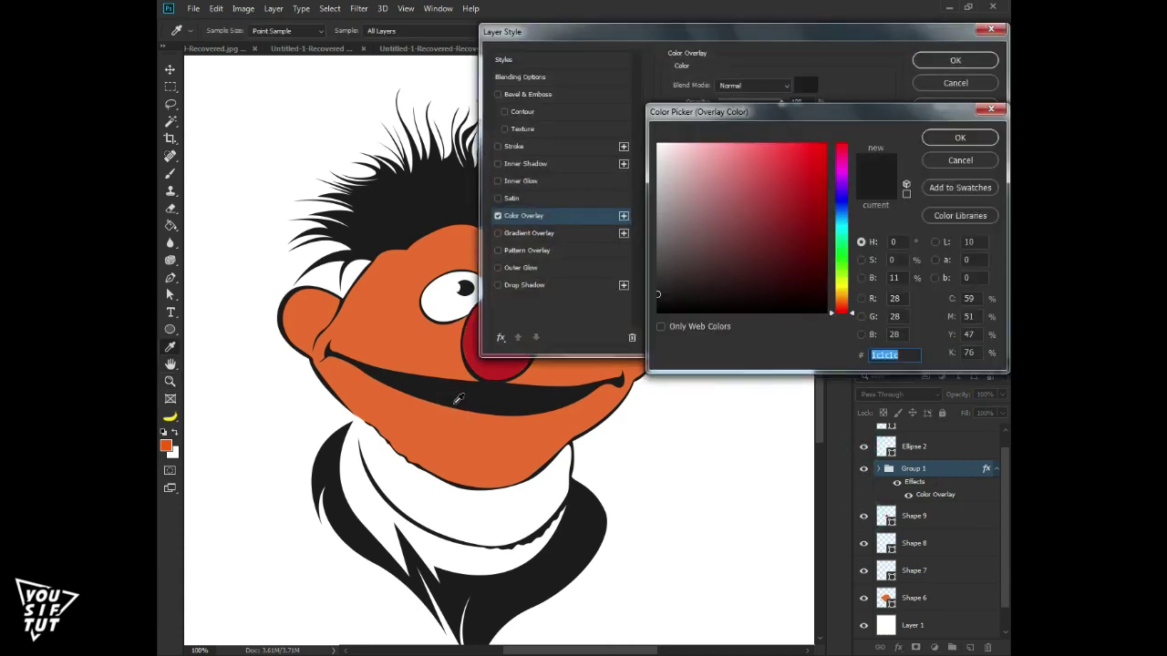
{"action": "left_click", "coordinate": [455, 348]}
{"action": "left_click", "coordinate": [862, 278]}
{"action": "left_click_drag", "start_coordinate": [840, 156], "coordinate": [849, 229]}
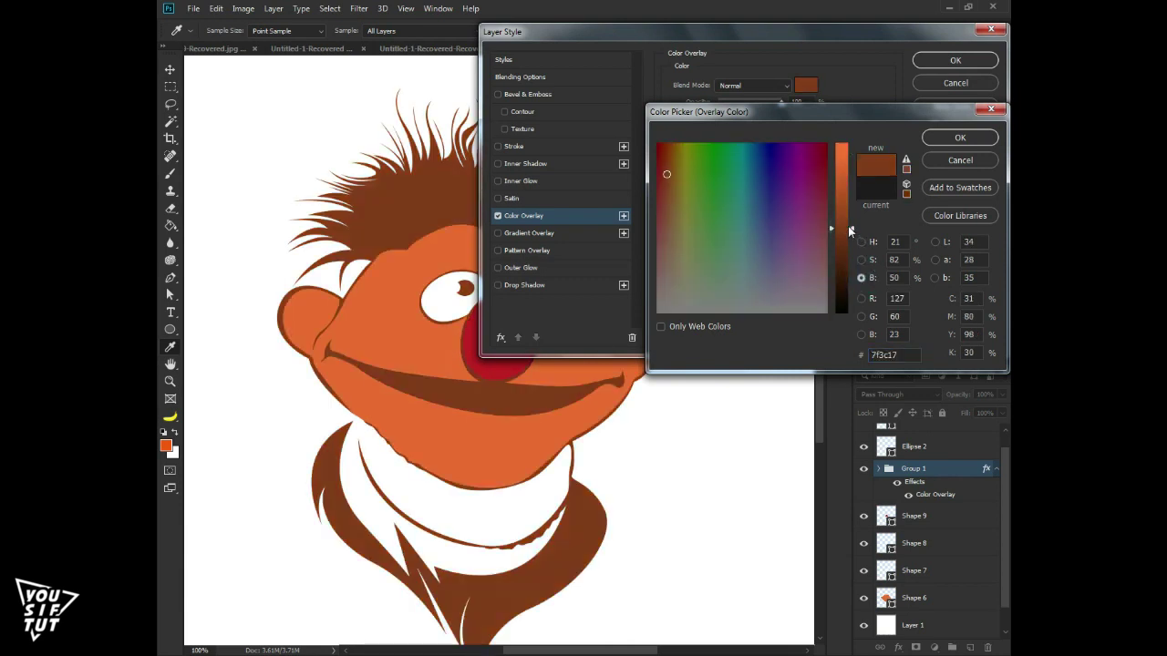
{"action": "left_click", "coordinate": [861, 260]}
{"action": "left_click_drag", "start_coordinate": [840, 173], "coordinate": [841, 154]}
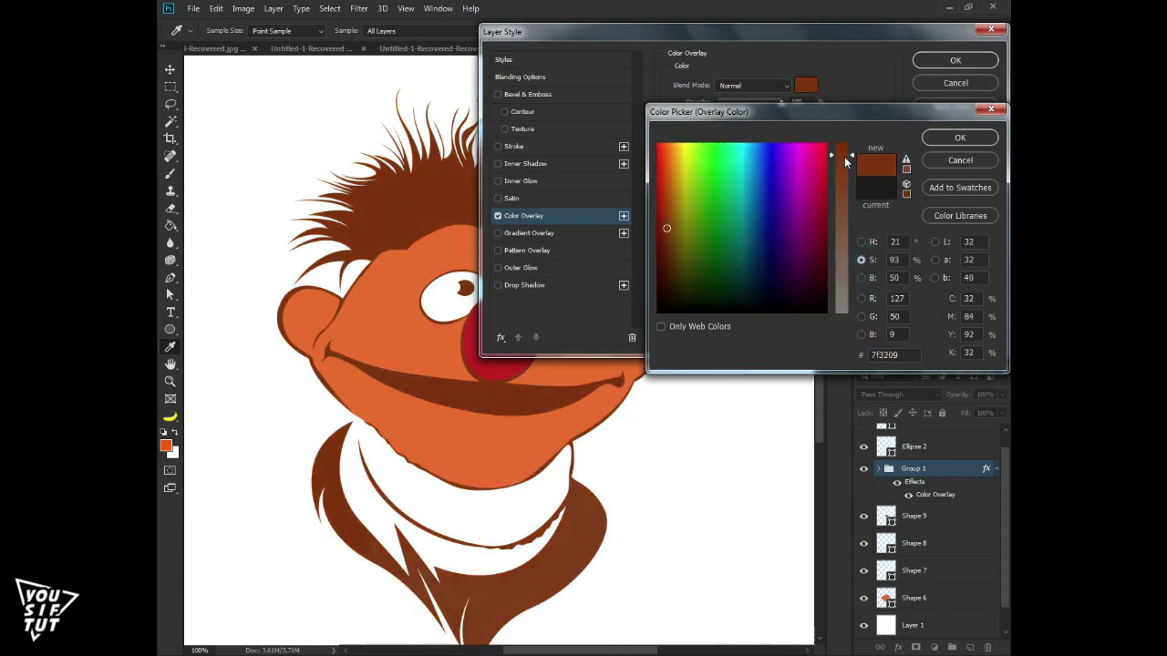
{"action": "left_click", "coordinate": [861, 242]}
Darken the overlay to near-black brown 1f100a (saturation 67, brightness 9)
{"action": "left_click", "coordinate": [862, 278]}
{"action": "left_click_drag", "start_coordinate": [841, 228], "coordinate": [837, 307]}
{"action": "left_click", "coordinate": [862, 260]}
{"action": "left_click_drag", "start_coordinate": [841, 154], "coordinate": [842, 199]}
{"action": "left_click", "coordinate": [861, 278]}
{"action": "left_click_drag", "start_coordinate": [841, 297], "coordinate": [842, 303]}
{"action": "key", "text": "Return"}
{"action": "key", "text": "Return"}
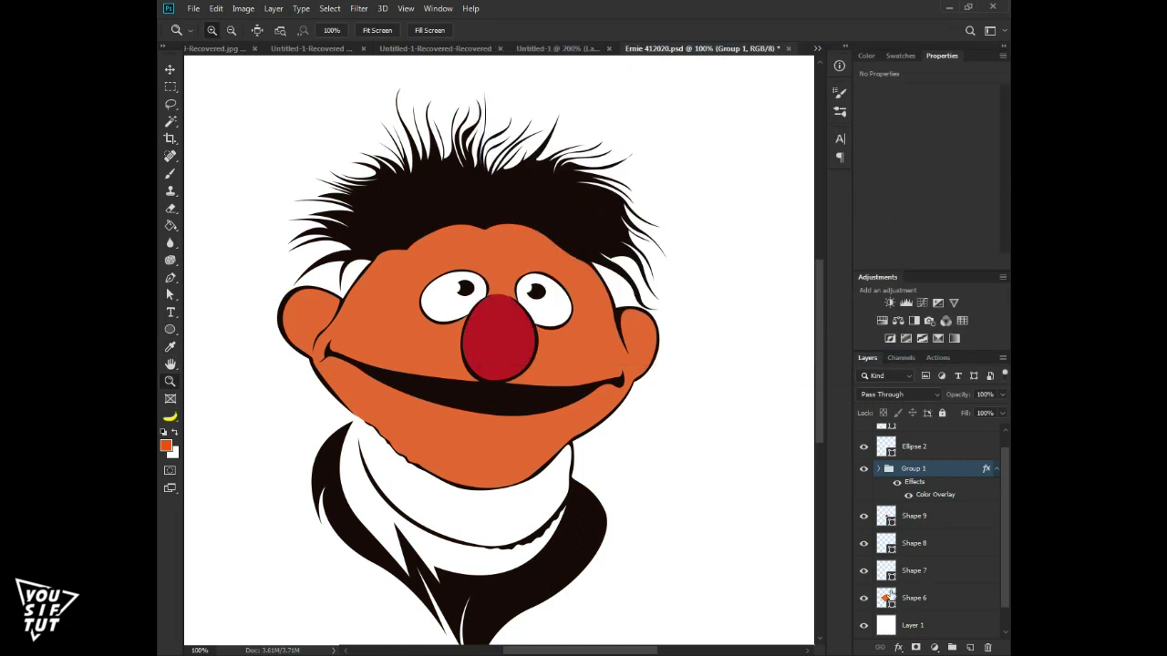
Shift Shape 6's face fill hue to 13, giving redder orange ea4f2b
{"action": "left_click", "coordinate": [889, 598]}
{"action": "double_click", "coordinate": [889, 598]}
{"action": "left_click", "coordinate": [863, 241]}
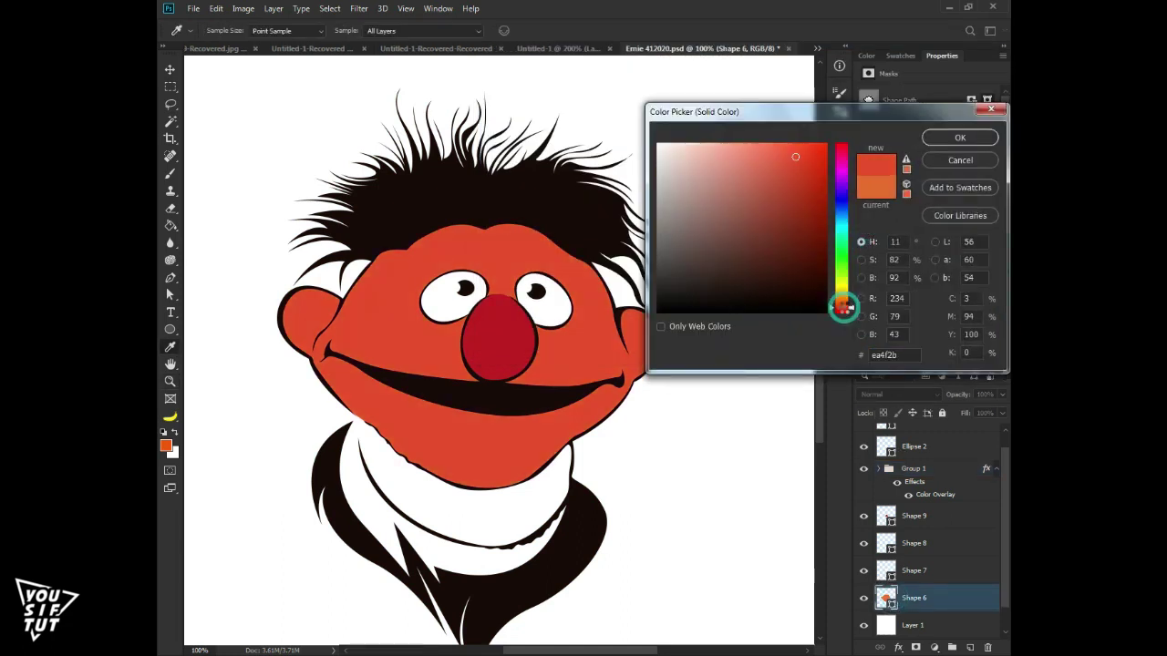
{"action": "left_click_drag", "start_coordinate": [842, 303], "coordinate": [844, 311]}
{"action": "key", "text": "Return"}
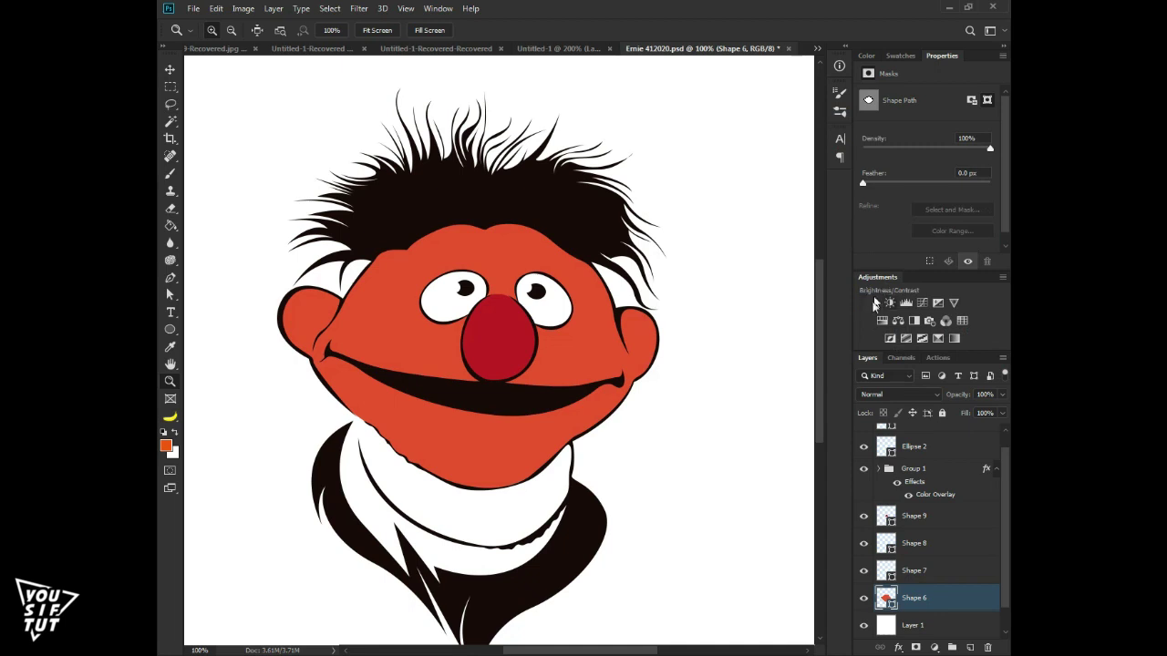
Show only the original Ernie photo and zoom in on the collar
{"action": "left_click", "coordinate": [910, 483]}
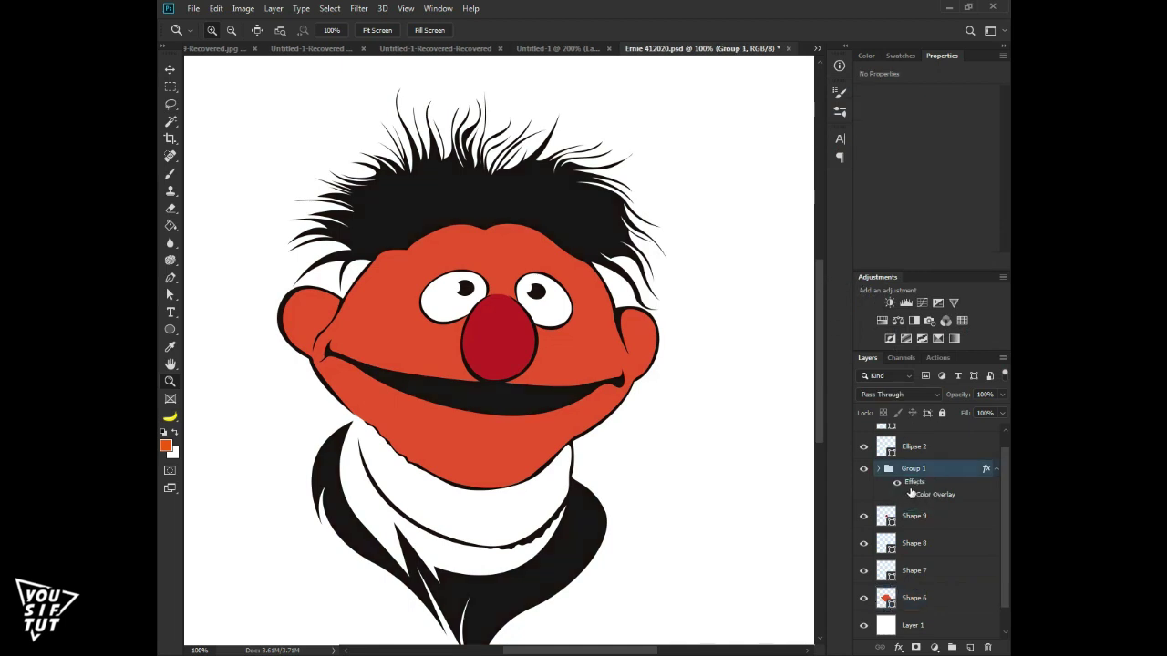
{"action": "scroll", "coordinate": [930, 547], "scroll_direction": "down", "scroll_amount": 1}
{"action": "left_click", "coordinate": [864, 626], "text": "alt"}
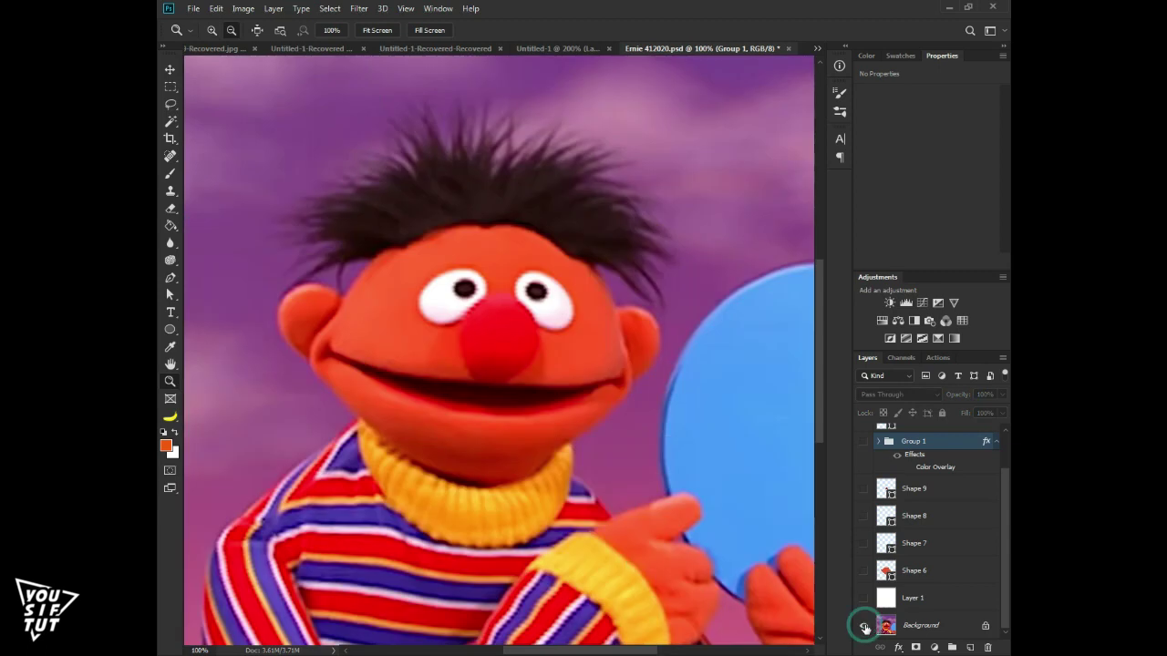
{"action": "left_click", "coordinate": [913, 488]}
{"action": "left_click", "coordinate": [319, 560]}
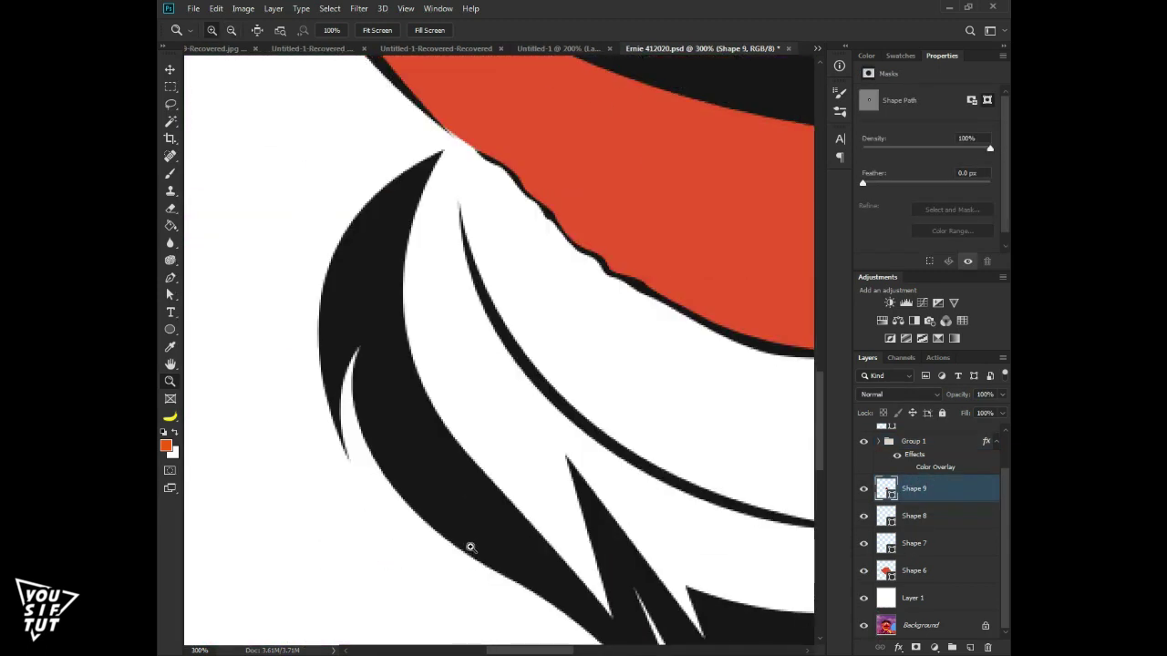
Begin a Pen shape tracing the collar along Ernie's neckline up toward the chin
{"action": "key", "text": "p"}
{"action": "left_click", "coordinate": [459, 154]}
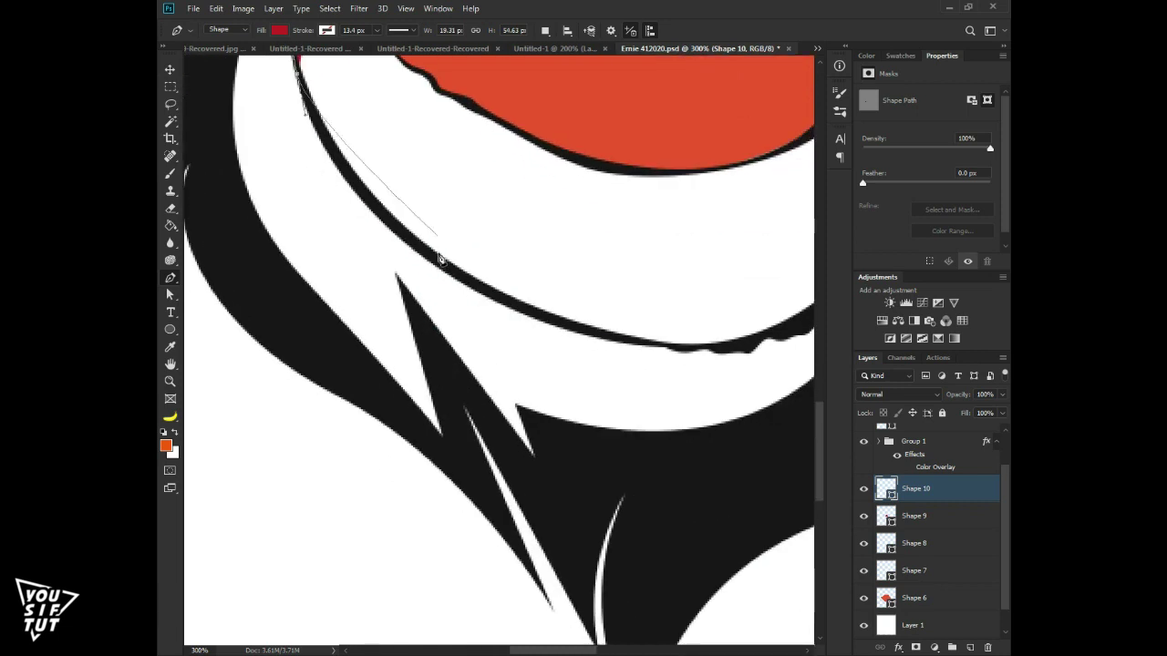
{"action": "mouse_move", "coordinate": [495, 312]}
{"action": "left_mouse_down"}
{"action": "mouse_move", "coordinate": [533, 318]}
{"action": "mouse_move", "coordinate": [367, 345]}
{"action": "left_mouse_up"}
{"action": "key", "text": "Tab"}
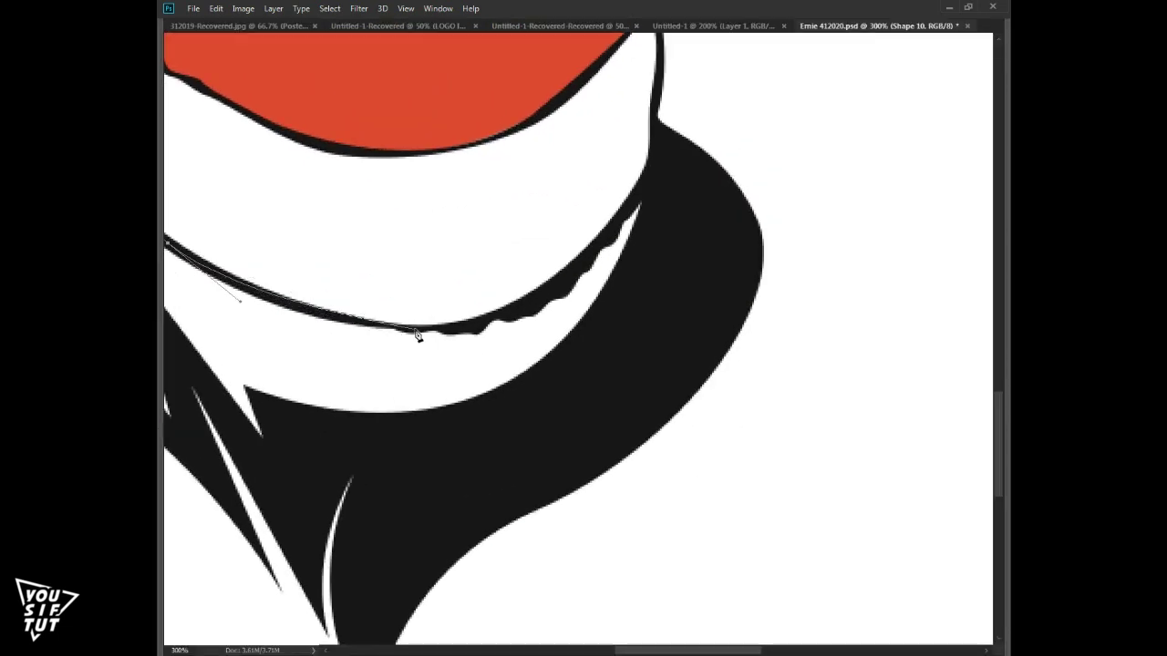
{"action": "left_click_drag", "start_coordinate": [502, 310], "coordinate": [597, 244]}
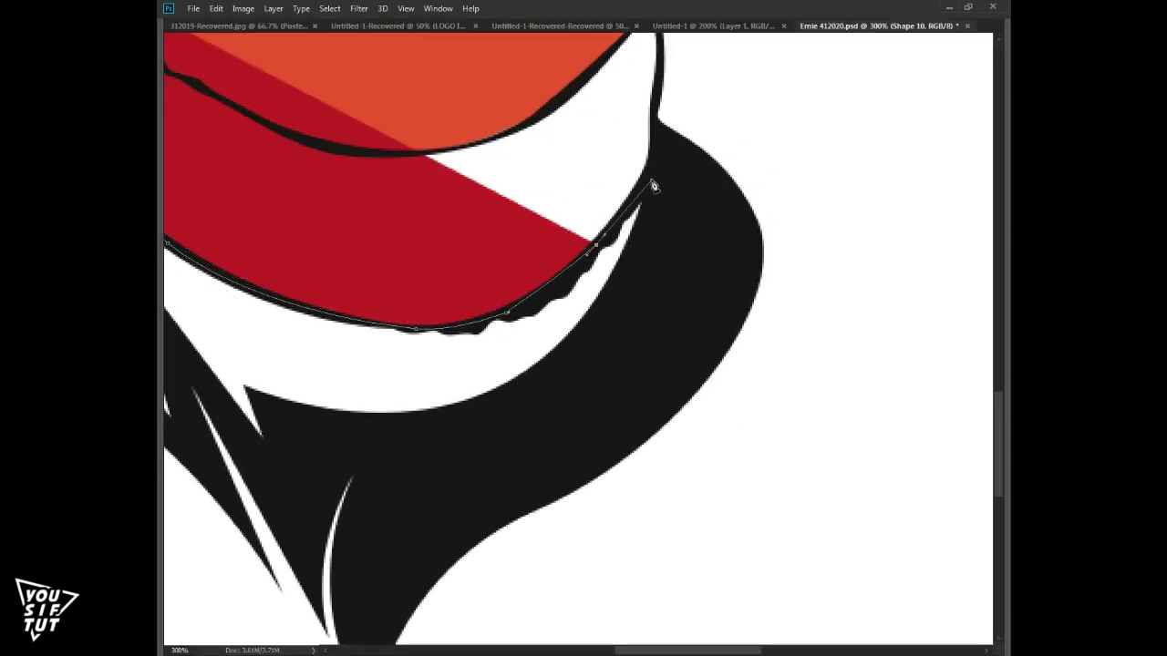
{"action": "left_click_drag", "start_coordinate": [647, 107], "coordinate": [629, 357]}
{"action": "left_click", "coordinate": [631, 267]}
Finish the collar outline along its lower edge and close the shape
{"action": "left_click_drag", "start_coordinate": [446, 397], "coordinate": [360, 409]}
{"action": "left_click", "coordinate": [303, 400]}
{"action": "mouse_move", "coordinate": [212, 350]}
{"action": "left_mouse_down"}
{"action": "mouse_move", "coordinate": [506, 426]}
{"action": "mouse_move", "coordinate": [424, 390]}
{"action": "left_mouse_up"}
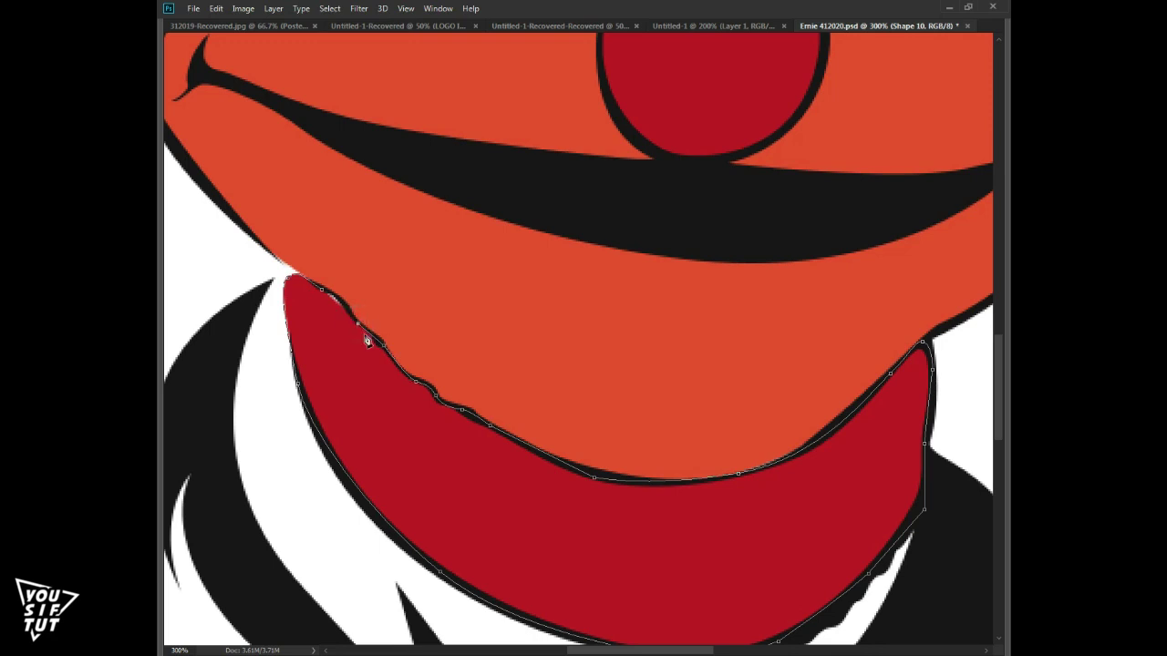
{"action": "key", "text": "v"}
{"action": "key", "text": "ctrl+0"}
{"action": "key", "text": "Tab"}
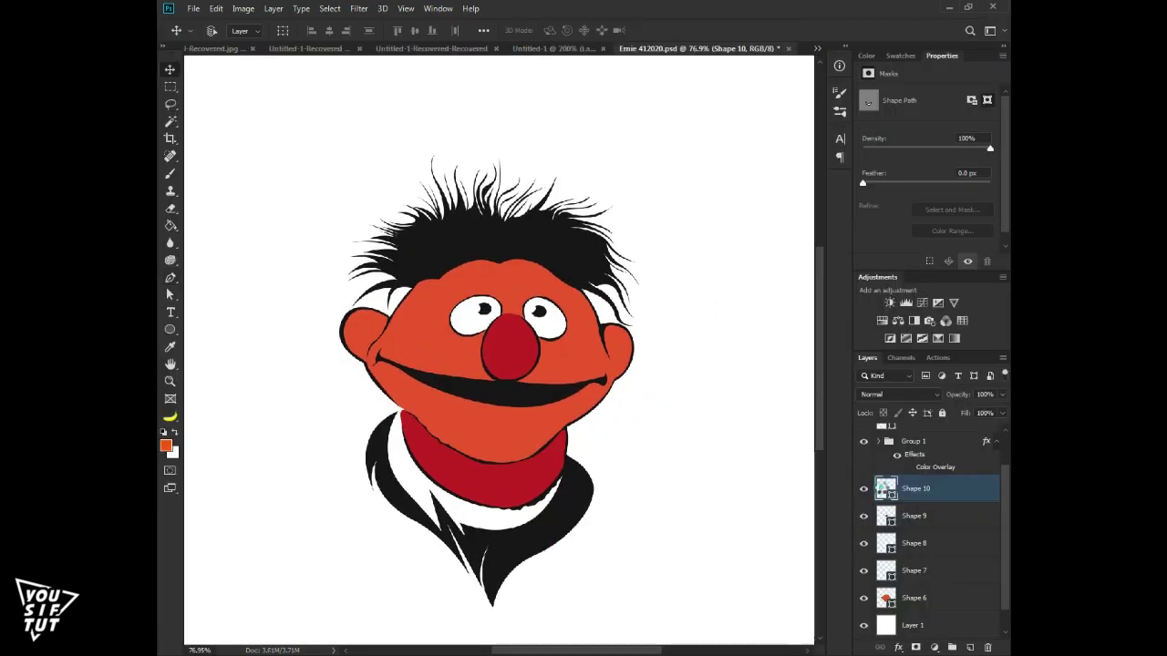
Fill the collar shape with golden orange f7a42d
{"action": "double_click", "coordinate": [881, 490]}
{"action": "left_click", "coordinate": [456, 404]}
{"action": "left_click_drag", "start_coordinate": [841, 308], "coordinate": [846, 299]}
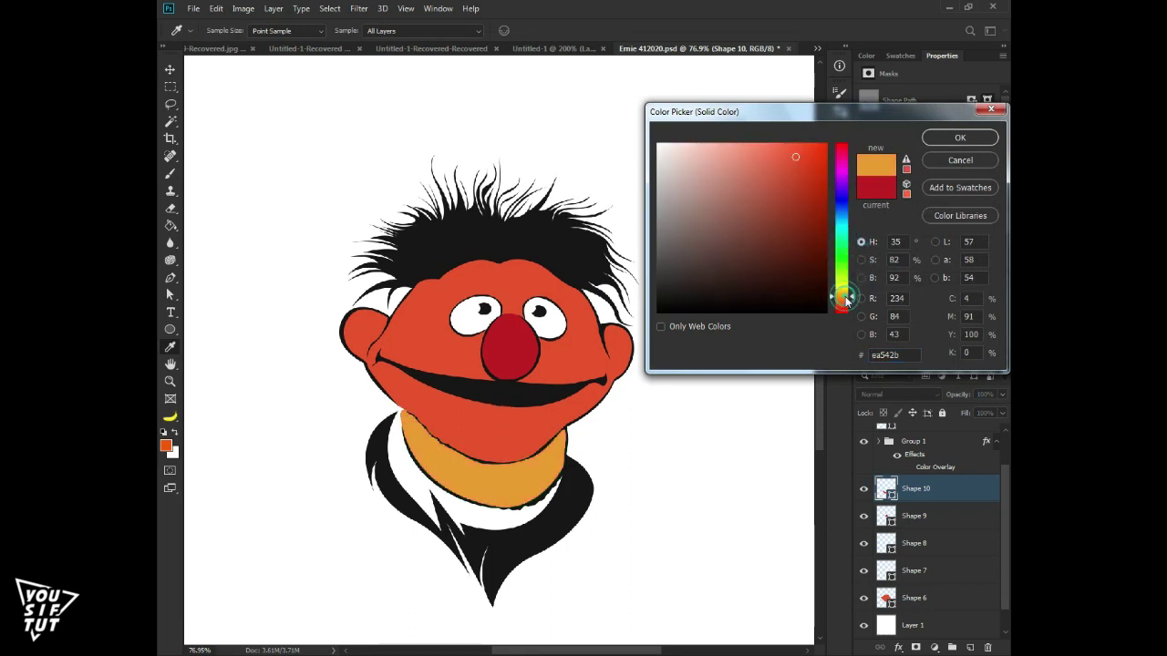
{"action": "left_click", "coordinate": [863, 278]}
{"action": "left_click_drag", "start_coordinate": [833, 148], "coordinate": [833, 143]}
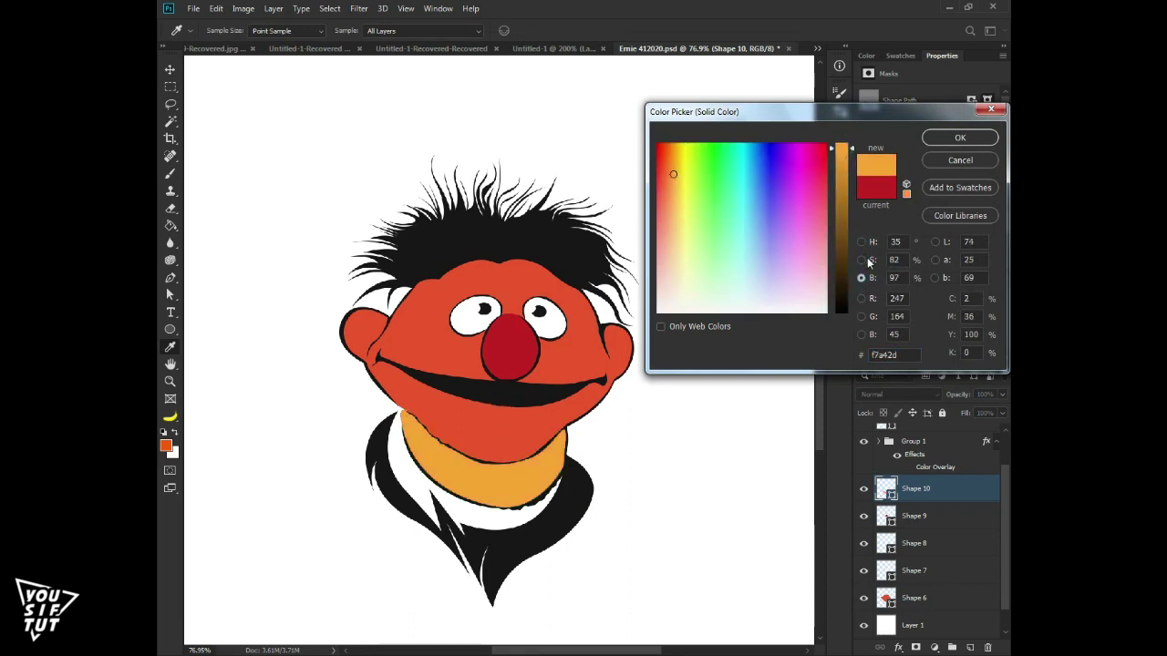
{"action": "left_click", "coordinate": [862, 259]}
{"action": "key", "text": "Return"}
Briefly compare with the reference photo, then zoom the portrait to 100%
{"action": "key", "text": "v"}
{"action": "scroll", "coordinate": [930, 547], "scroll_direction": "down", "scroll_amount": 1}
{"action": "left_click", "coordinate": [864, 625]}
{"action": "key", "text": "z"}
{"action": "left_click", "coordinate": [514, 534]}
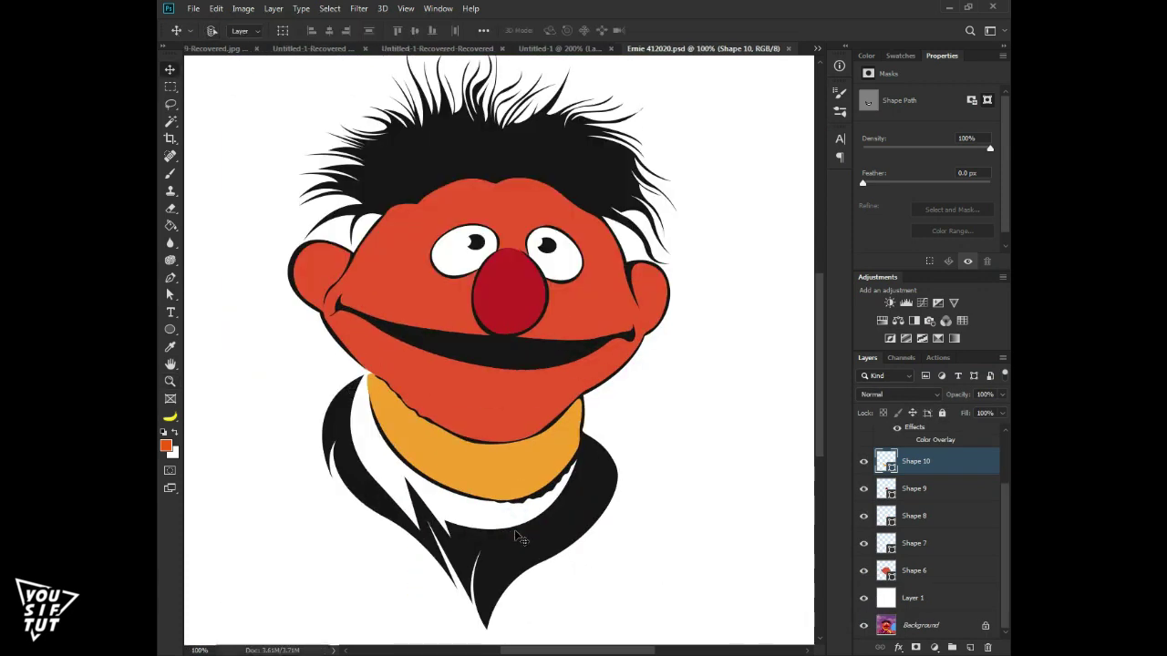
Hide Layer 1 to reveal the photo and zoom in closely on the collar tip
{"action": "left_click", "coordinate": [865, 598]}
{"action": "key", "text": "z"}
{"action": "left_click", "coordinate": [393, 438]}
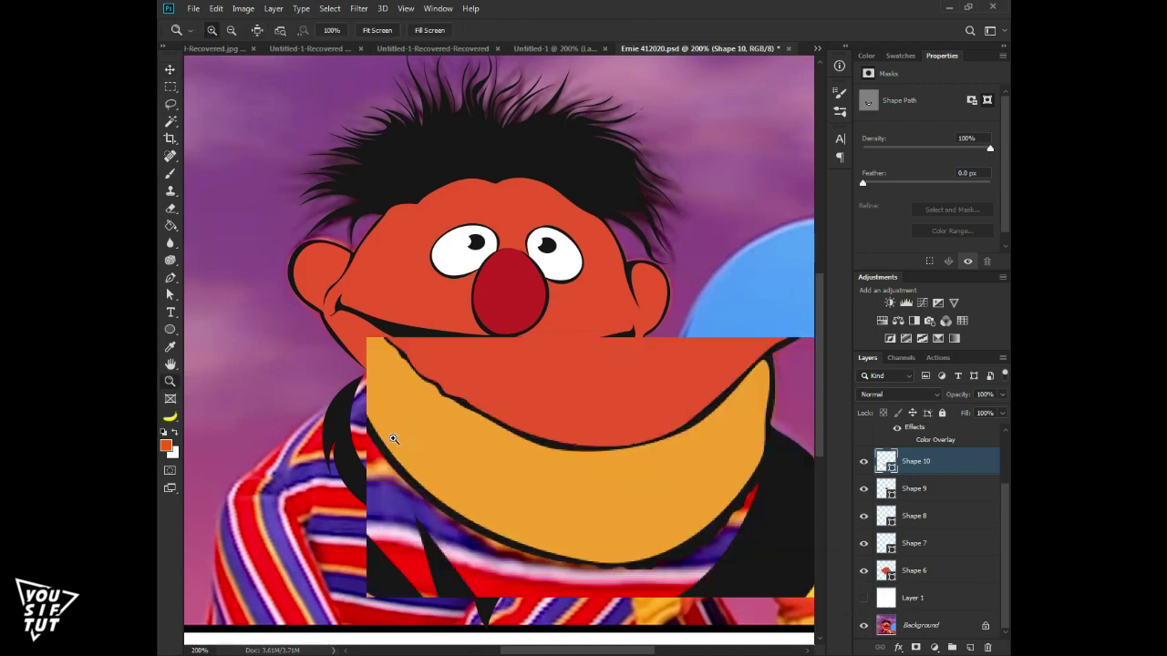
{"action": "key", "text": "p"}
{"action": "left_click", "coordinate": [467, 195]}
Trace the first sweater stripe at the collar tip as a shape
{"action": "left_click", "coordinate": [399, 267]}
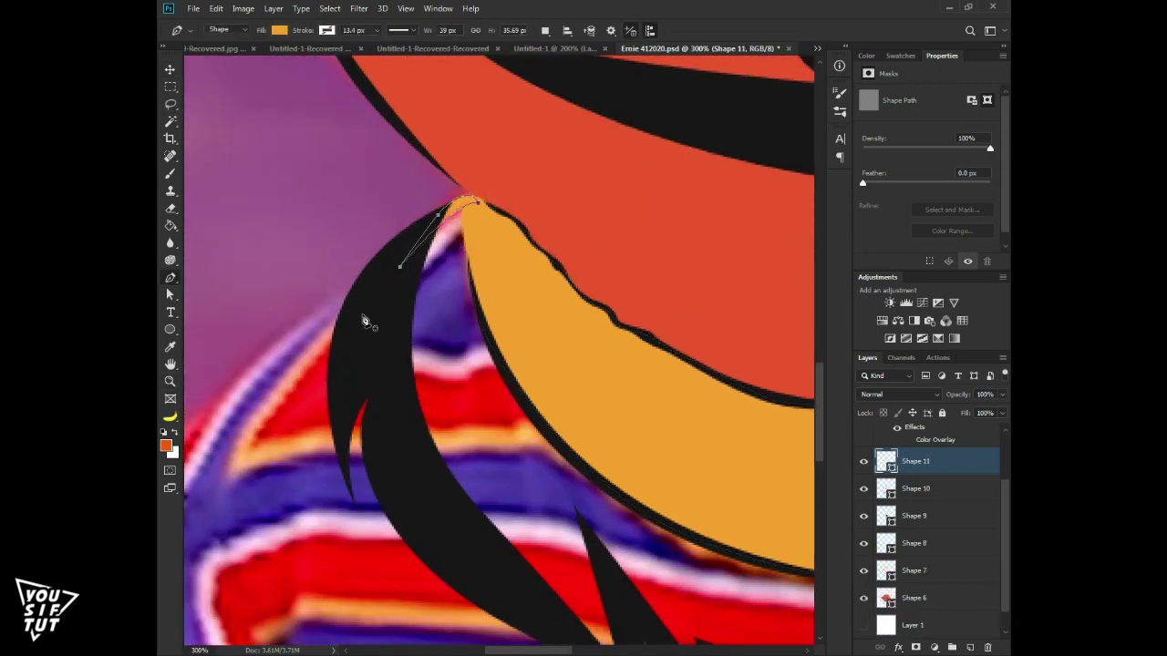
{"action": "left_click", "coordinate": [465, 232]}
{"action": "left_click", "coordinate": [508, 345]}
{"action": "left_click", "coordinate": [393, 356]}
{"action": "left_click", "coordinate": [408, 279]}
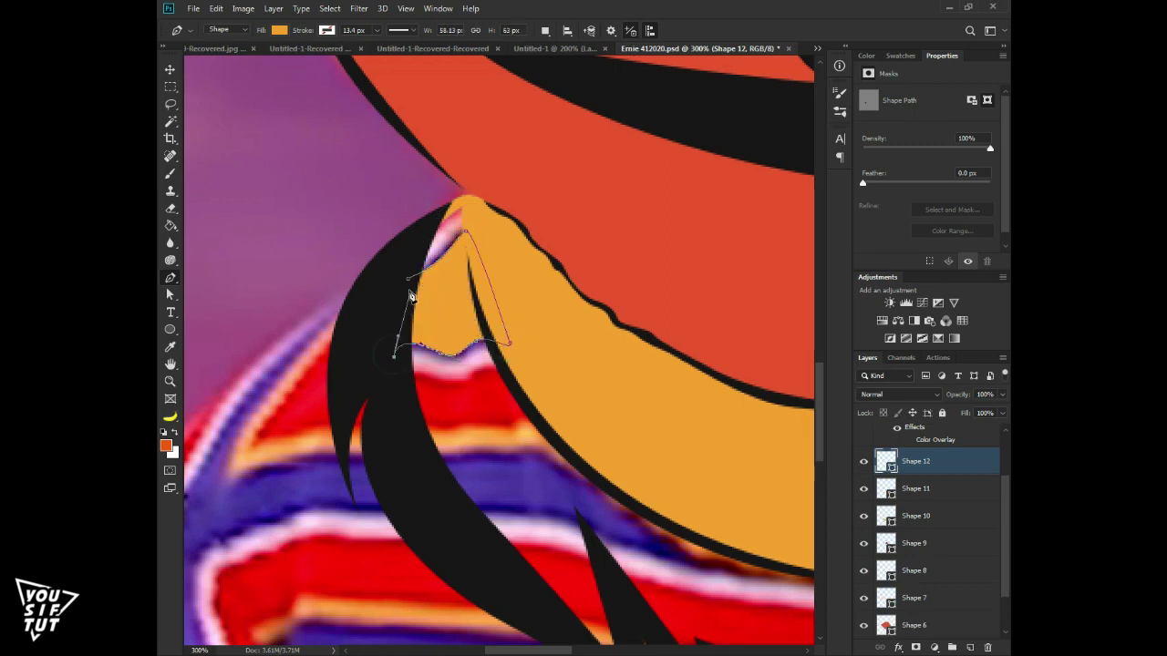
Trace the next sweater stripe below it as a separate shape
{"action": "left_click", "coordinate": [398, 379]}
{"action": "left_click", "coordinate": [503, 369]}
{"action": "left_click", "coordinate": [535, 416]}
{"action": "left_click", "coordinate": [411, 422]}
{"action": "left_click_drag", "start_coordinate": [422, 401], "coordinate": [398, 264]}
{"action": "left_click", "coordinate": [408, 318]}
Trace the stripe along the purple band, briefly lowering shape opacity to see the photo
{"action": "left_click", "coordinate": [623, 368]}
{"action": "left_click", "coordinate": [729, 420]}
{"action": "left_click", "coordinate": [765, 436]}
{"action": "key", "text": "1"}
{"action": "mouse_move", "coordinate": [656, 431]}
{"action": "left_mouse_down"}
{"action": "mouse_move", "coordinate": [559, 369]}
{"action": "mouse_move", "coordinate": [512, 374]}
{"action": "left_mouse_up"}
{"action": "left_click", "coordinate": [461, 367]}
{"action": "left_click", "coordinate": [426, 356]}
{"action": "left_click", "coordinate": [408, 318]}
{"action": "key", "text": "Tab"}
{"action": "key", "text": "0"}
Trace the curved red band stripe across the collar
{"action": "left_click_drag", "start_coordinate": [341, 315], "coordinate": [379, 296]}
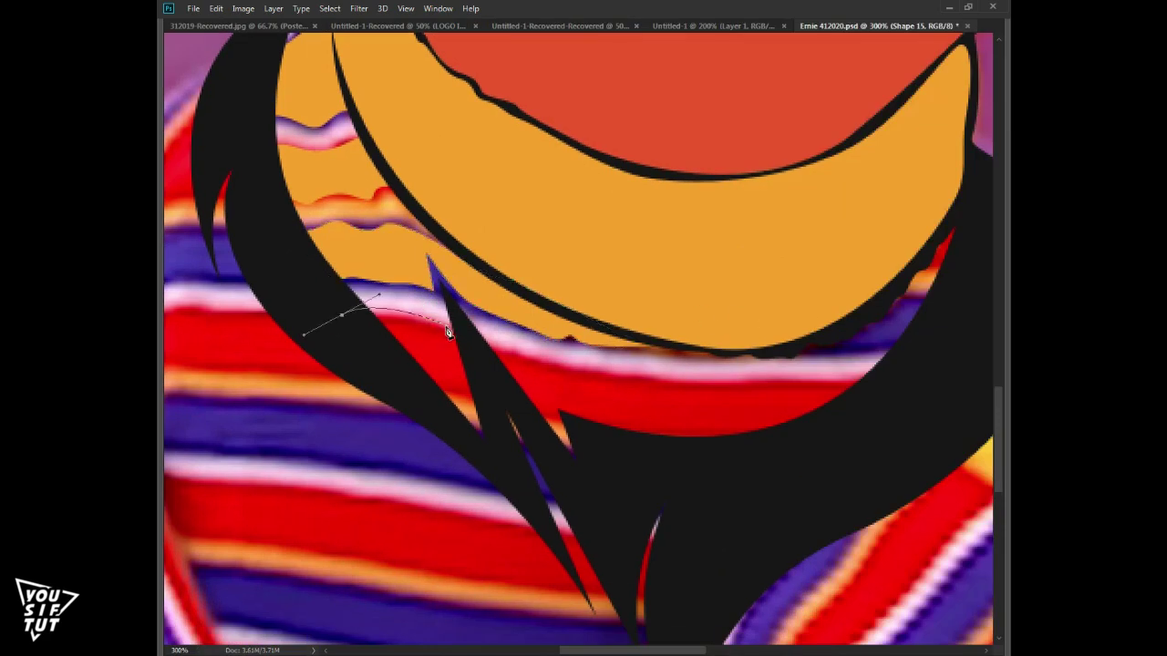
{"action": "left_click_drag", "start_coordinate": [467, 402], "coordinate": [434, 395]}
{"action": "key", "text": "Escape"}
{"action": "left_click", "coordinate": [498, 356]}
{"action": "left_click_drag", "start_coordinate": [866, 374], "coordinate": [901, 351]}
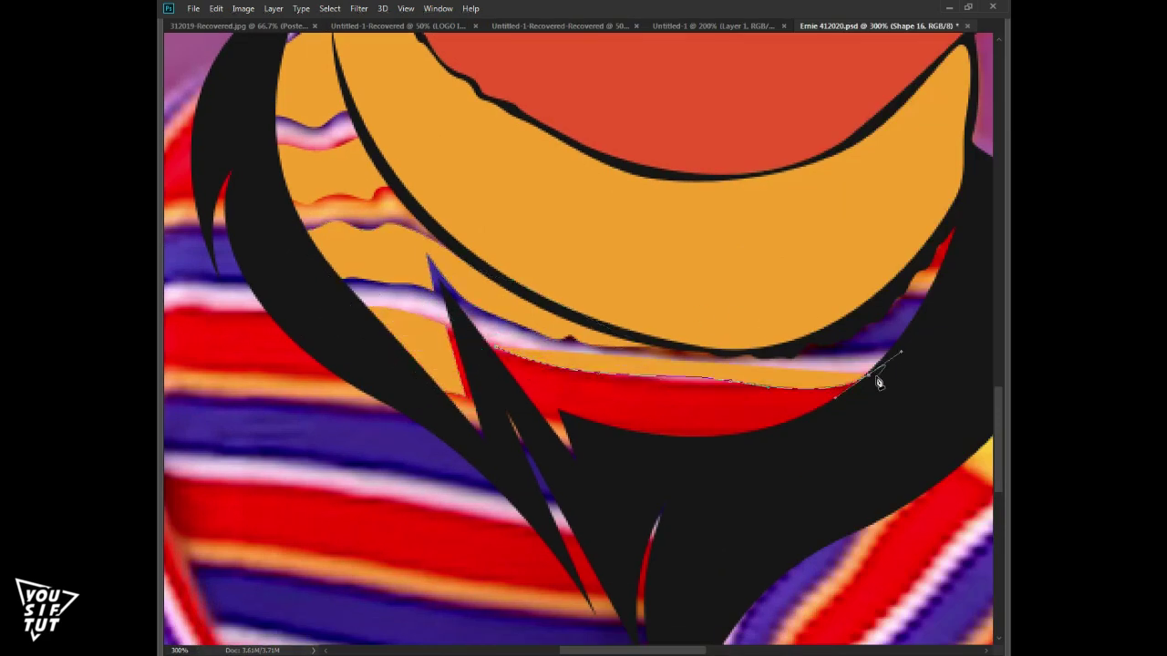
{"action": "left_click_drag", "start_coordinate": [615, 451], "coordinate": [579, 426]}
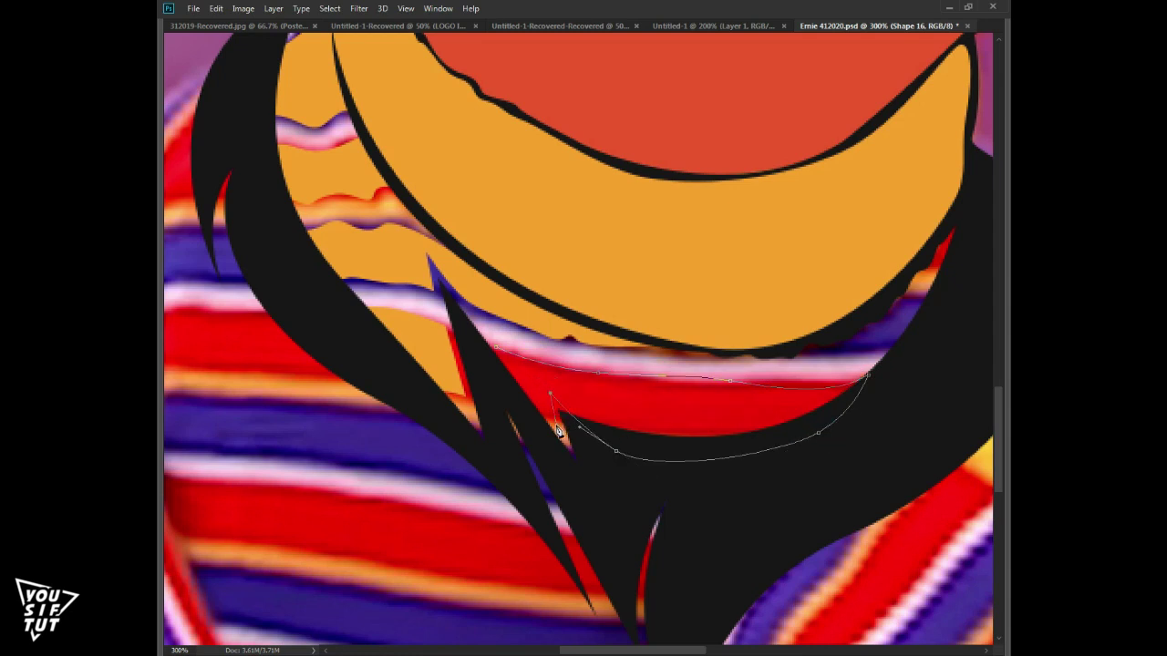
{"action": "left_click", "coordinate": [496, 350]}
Outline a small stripe at the right band edge, then show Layer 1 again
{"action": "left_click_drag", "start_coordinate": [867, 342], "coordinate": [734, 384]}
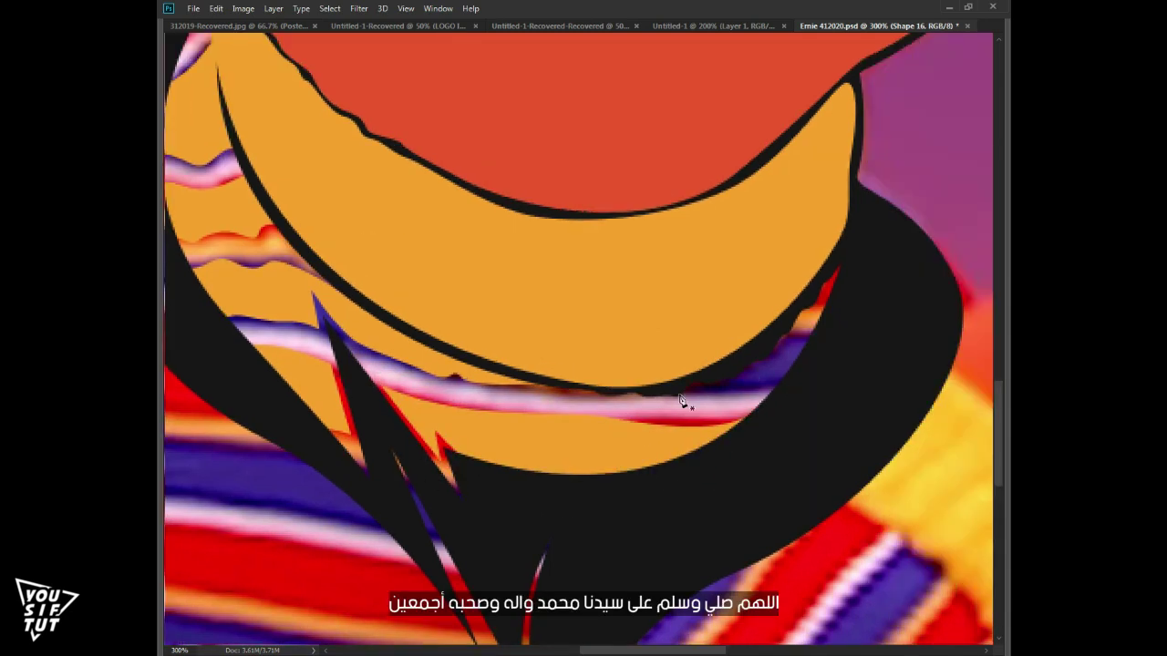
{"action": "left_click", "coordinate": [791, 387]}
{"action": "left_click", "coordinate": [819, 337]}
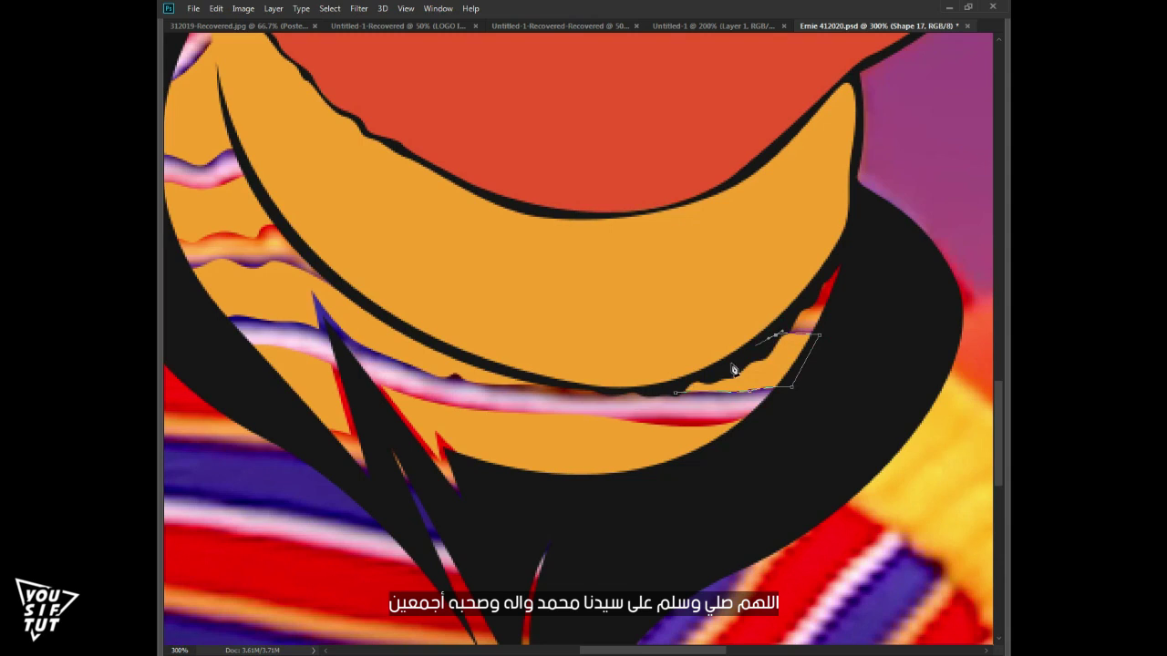
{"action": "left_click", "coordinate": [806, 308]}
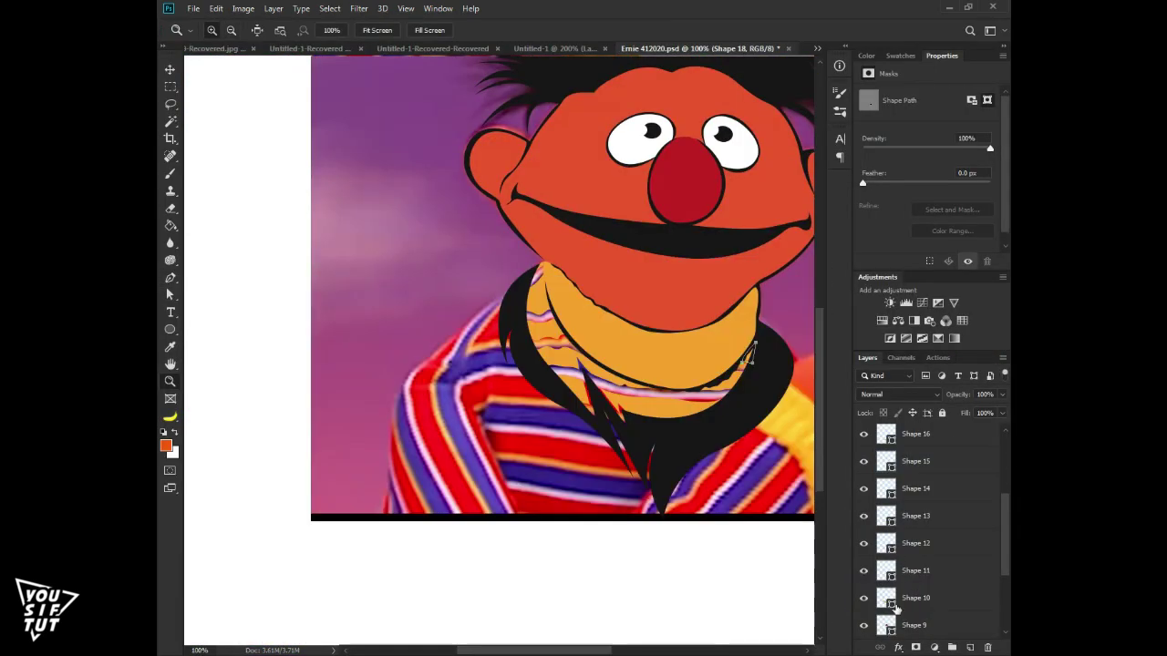
{"action": "scroll", "coordinate": [912, 547], "scroll_direction": "down", "scroll_amount": 4}
{"action": "left_click", "coordinate": [863, 625]}
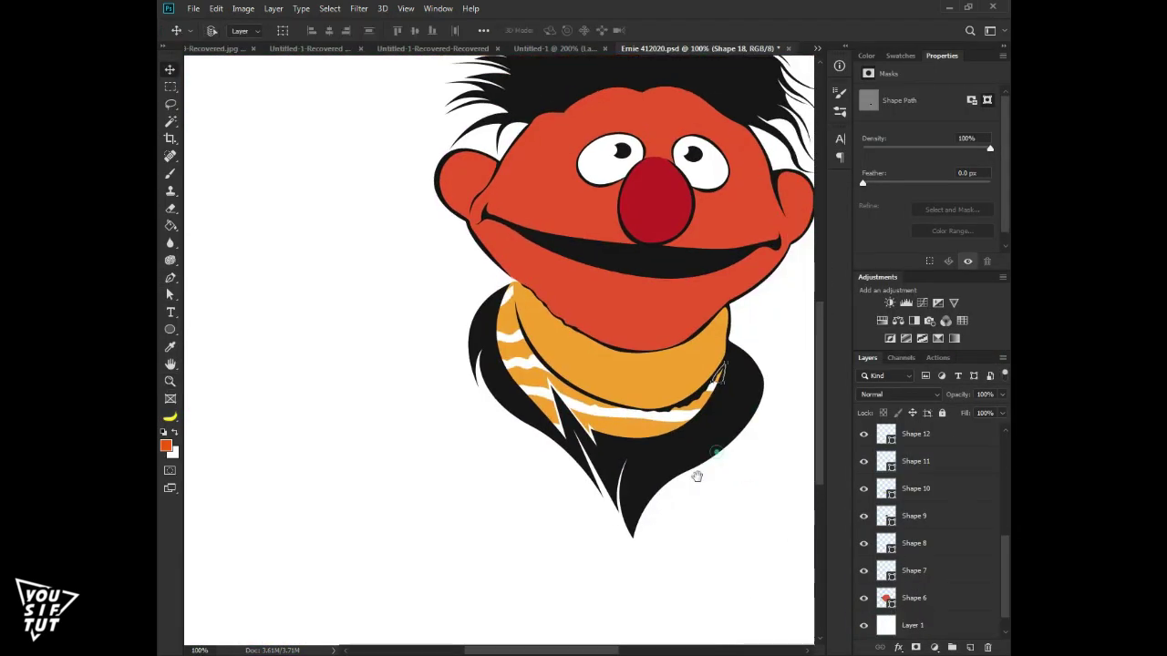
{"action": "key", "text": "a"}
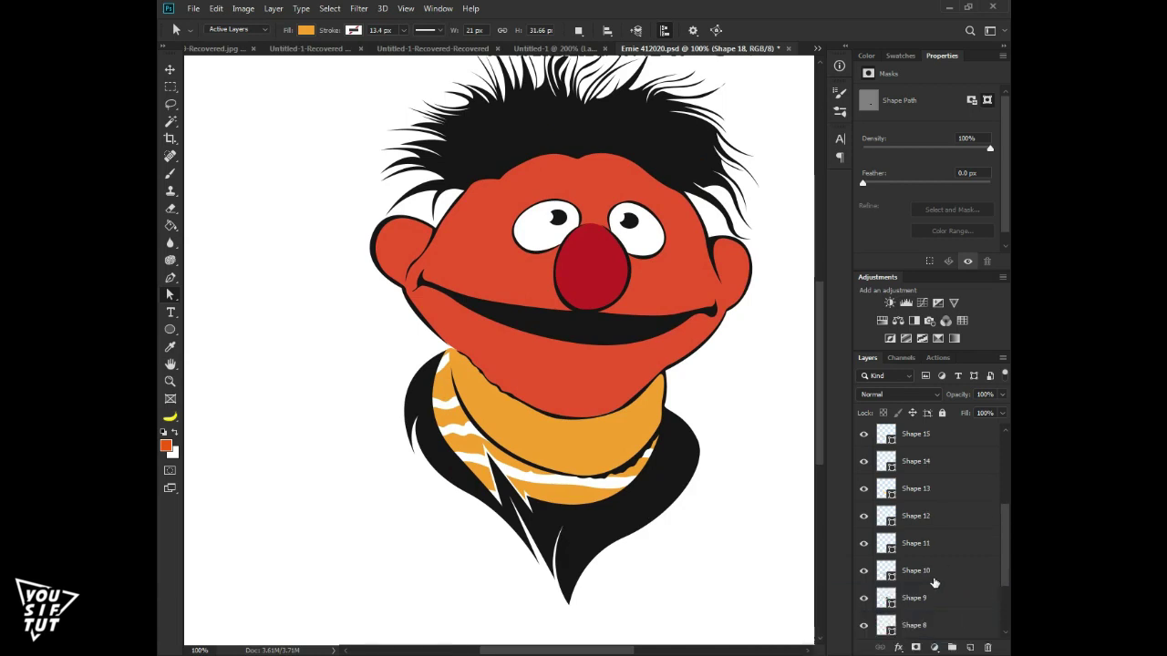
Group the new stripe shapes and hide the white layer to reveal the photo
{"action": "scroll", "coordinate": [912, 547], "scroll_direction": "up", "scroll_amount": 4}
{"action": "left_click", "coordinate": [942, 625]}
{"action": "left_click", "coordinate": [862, 443]}
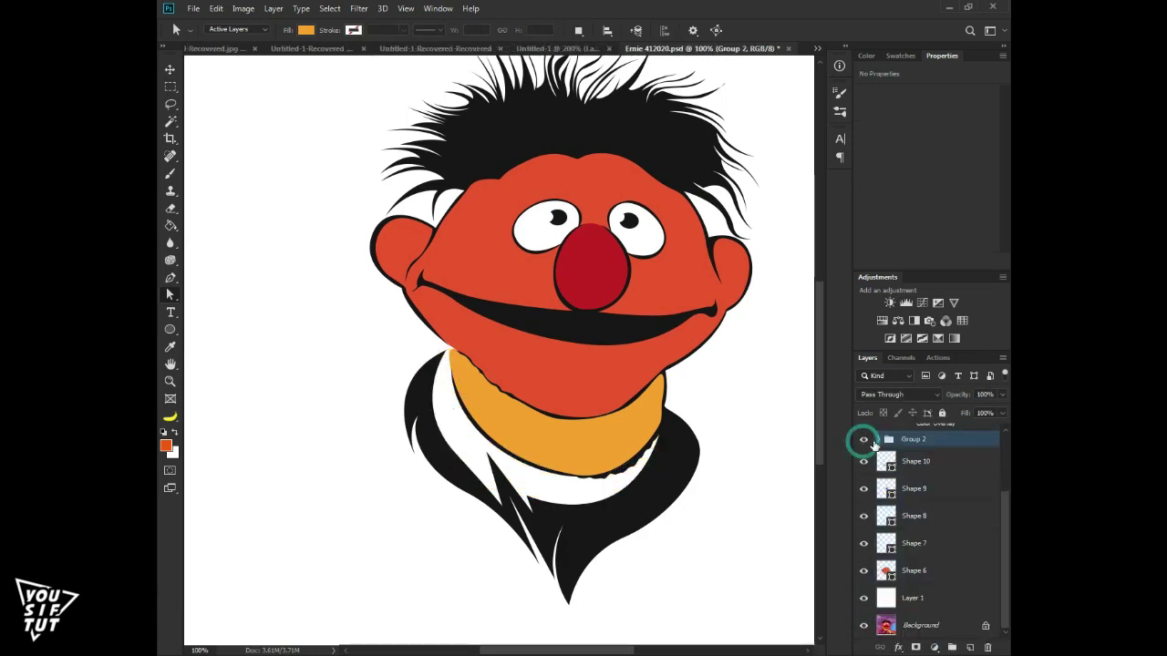
{"action": "key", "text": "z"}
{"action": "left_click", "coordinate": [746, 462]}
{"action": "left_click", "coordinate": [863, 598]}
{"action": "left_click", "coordinate": [878, 576]}
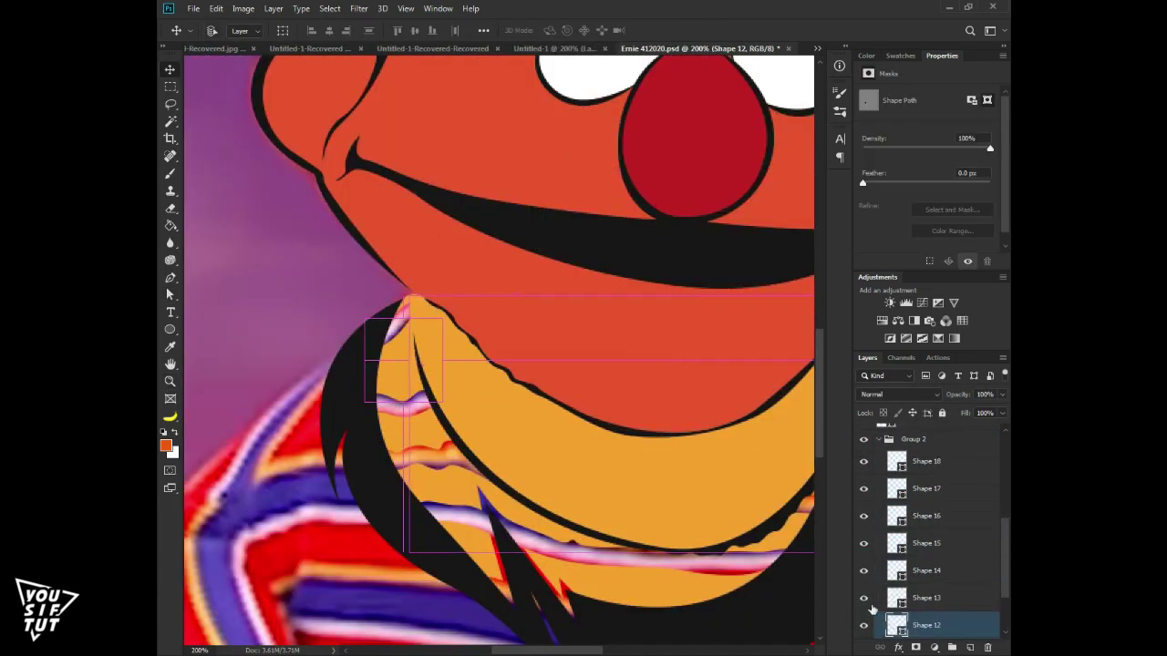
Recolour the first stripe with blue sampled from the sweater, and confirm the next stripe's colour
{"action": "double_click", "coordinate": [897, 625]}
{"action": "left_click", "coordinate": [841, 210]}
{"action": "left_click_drag", "start_coordinate": [827, 185], "coordinate": [781, 166]}
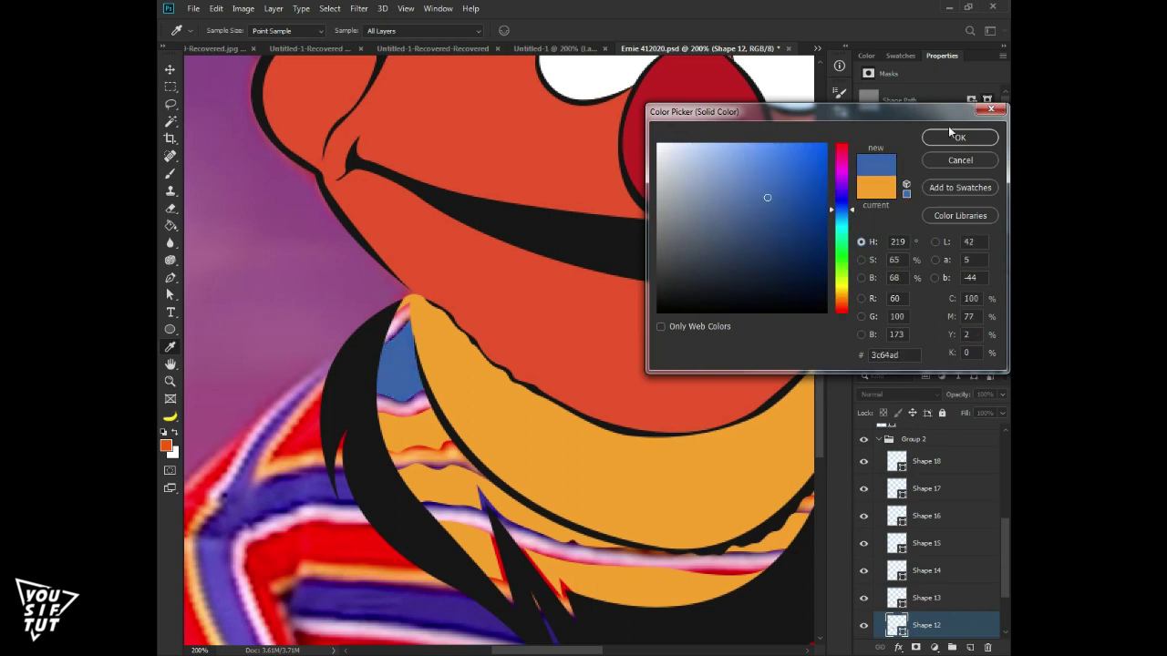
{"action": "left_click", "coordinate": [972, 143]}
{"action": "double_click", "coordinate": [897, 598]}
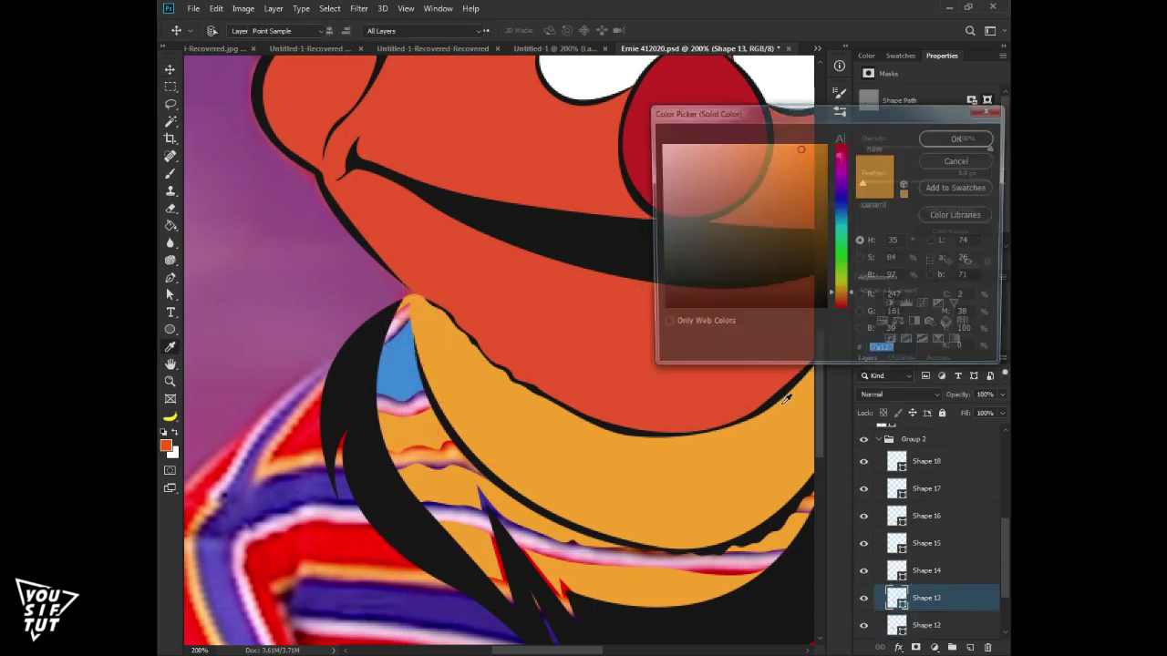
{"action": "left_click", "coordinate": [960, 138]}
Select two more stripes on the left of the collar and fill them red
{"action": "scroll", "coordinate": [926, 516], "scroll_direction": "up", "scroll_amount": 2}
{"action": "left_click_drag", "start_coordinate": [483, 486], "coordinate": [413, 438]}
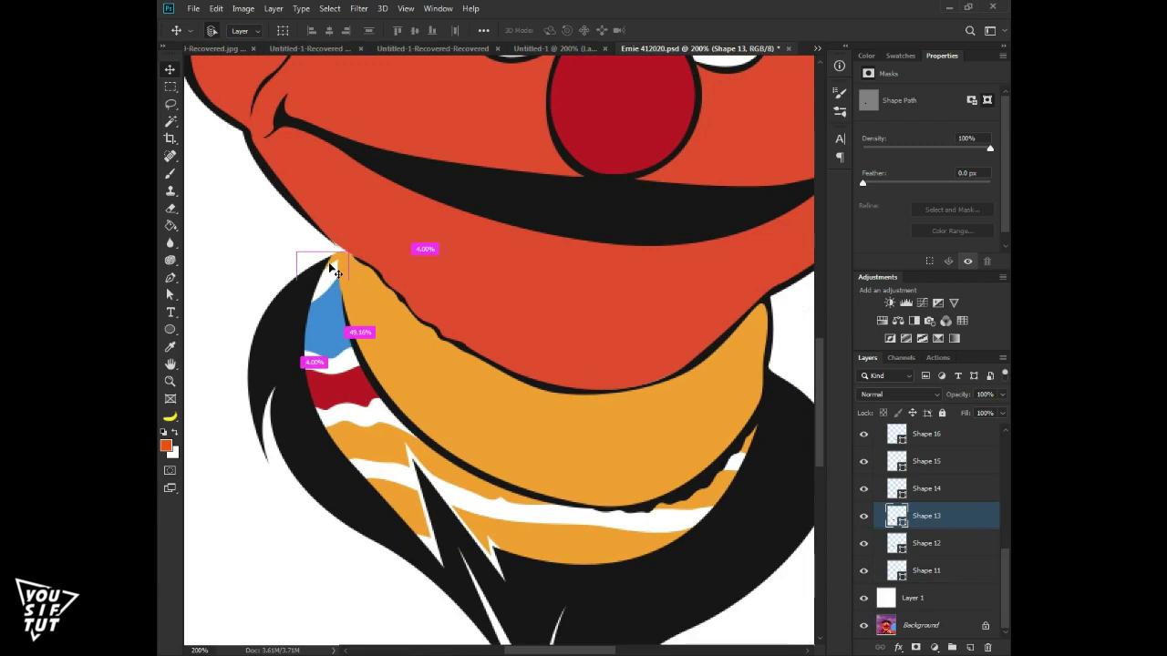
{"action": "left_click", "coordinate": [365, 337], "text": "shift"}
{"action": "left_click", "coordinate": [684, 504], "text": "shift"}
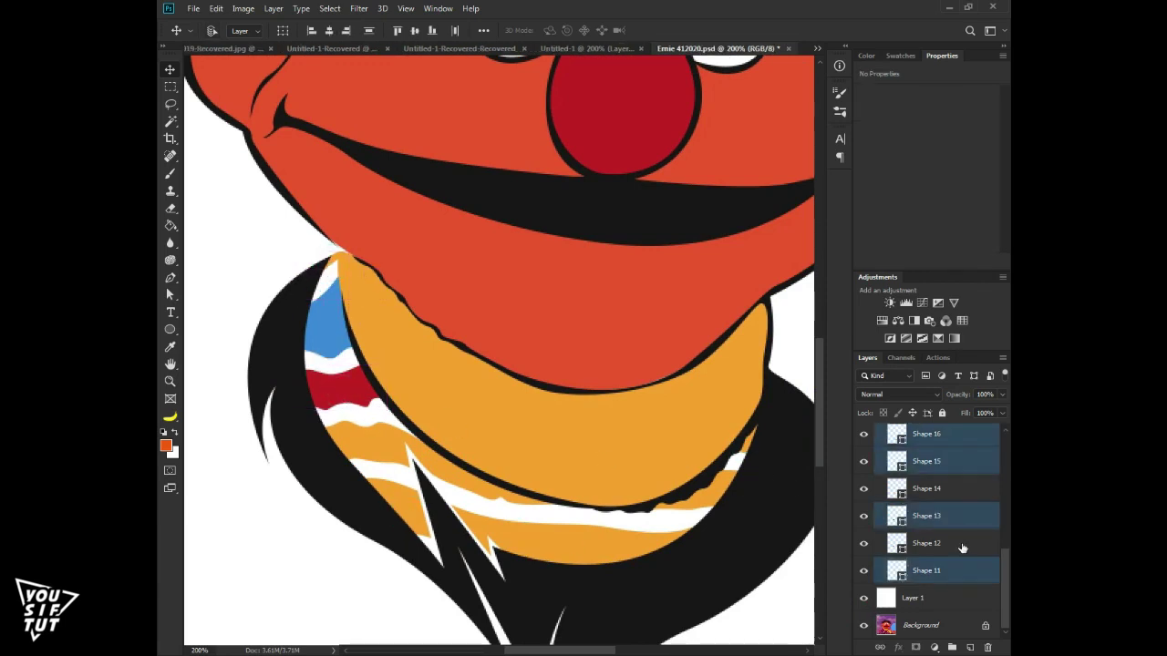
{"action": "key", "text": "u"}
{"action": "left_click", "coordinate": [249, 30]}
{"action": "left_click", "coordinate": [367, 51]}
{"action": "left_click", "coordinate": [886, 137]}
Give another stripe a blue fill and zoom out to see the whole portrait
{"action": "key", "text": "v"}
{"action": "left_click", "coordinate": [717, 513]}
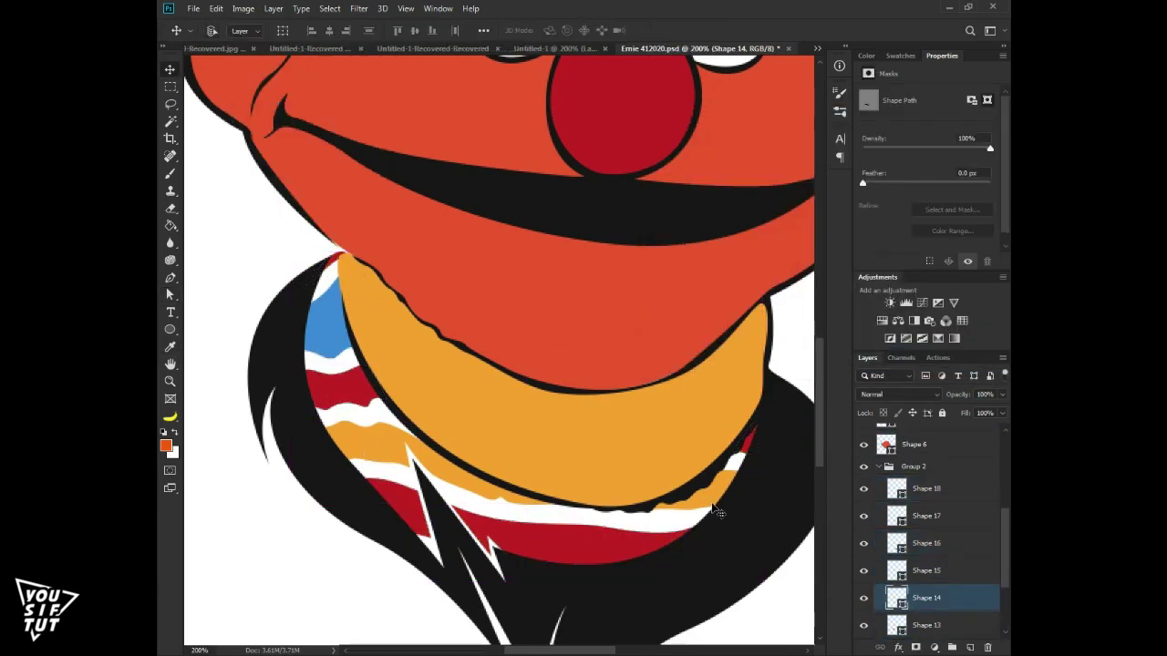
{"action": "double_click", "coordinate": [896, 516]}
{"action": "left_click", "coordinate": [963, 136]}
{"action": "key", "text": "z"}
{"action": "left_click", "coordinate": [321, 338], "text": "alt"}
{"action": "left_click", "coordinate": [501, 497]}
Zoom in on the collar to 200% and select the first stripe shape
{"action": "key", "text": "v"}
{"action": "key", "text": "z"}
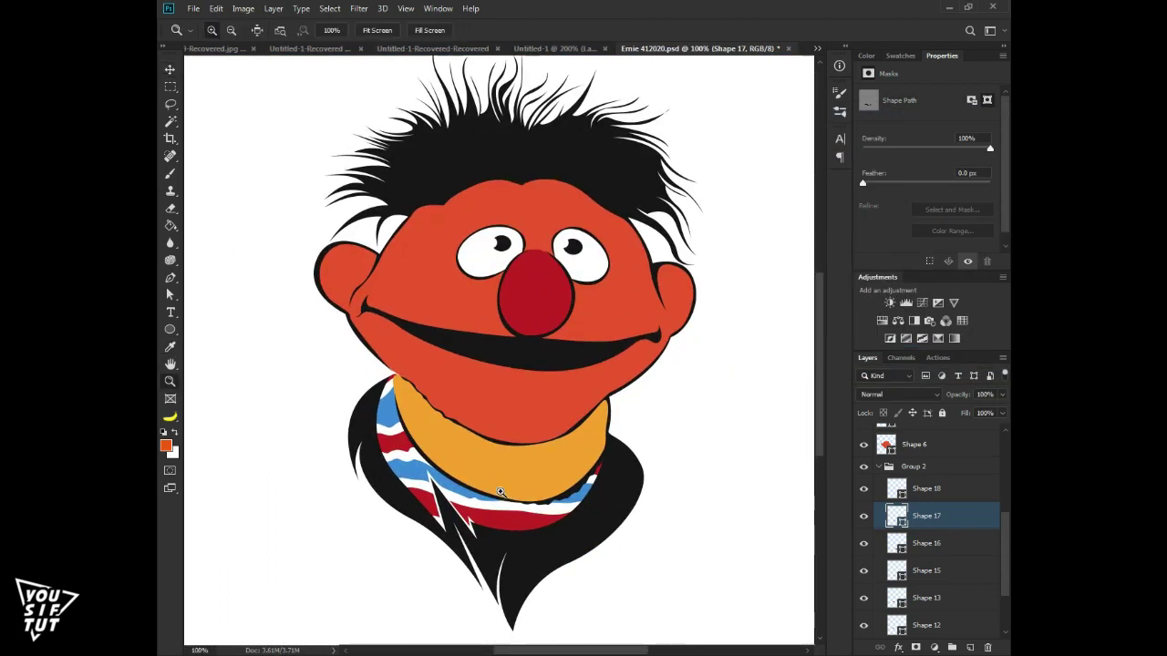
{"action": "left_click", "coordinate": [501, 497]}
{"action": "scroll", "coordinate": [921, 547], "scroll_direction": "down", "scroll_amount": 3}
{"action": "left_click", "coordinate": [912, 599]}
{"action": "left_click", "coordinate": [921, 570]}
{"action": "key", "text": "p"}
Trace a backing shape under the shirt stripes and send it beneath them
{"action": "left_click", "coordinate": [424, 527]}
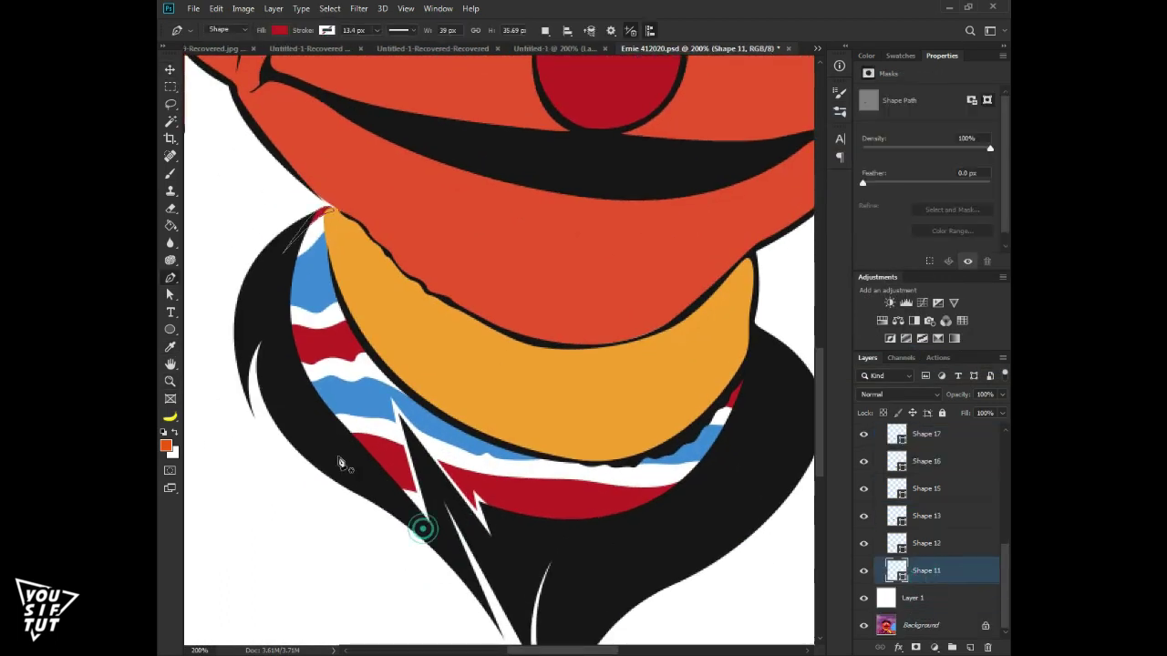
{"action": "left_click", "coordinate": [280, 386]}
{"action": "left_click", "coordinate": [271, 266]}
{"action": "left_click", "coordinate": [321, 208]}
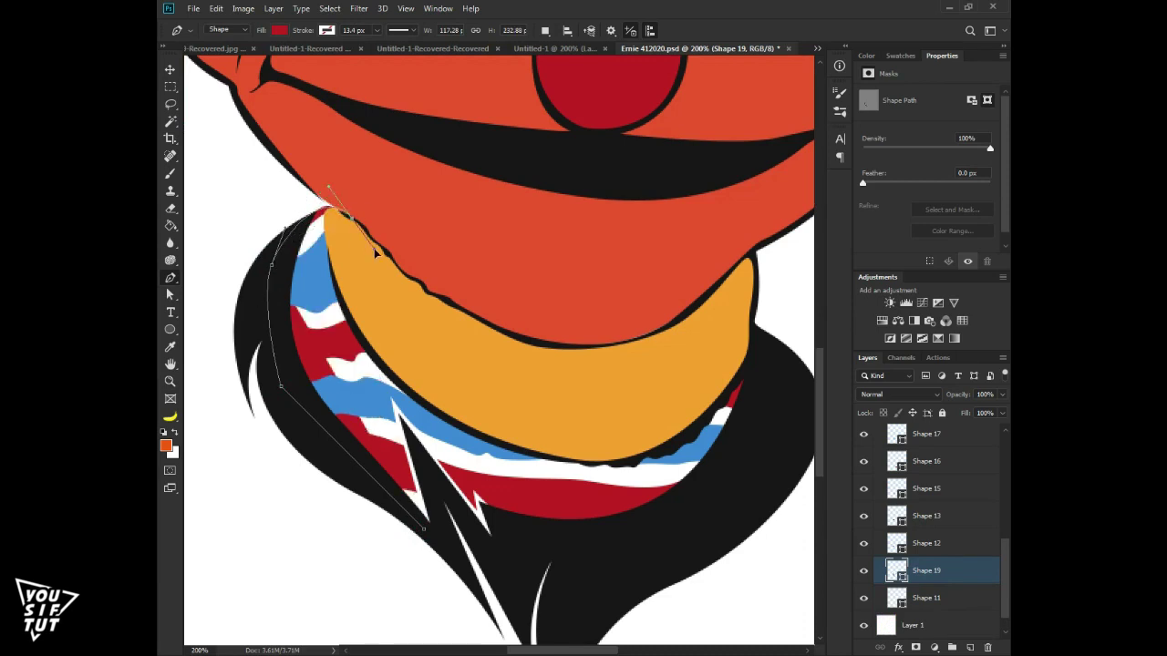
{"action": "left_click", "coordinate": [520, 389]}
{"action": "left_click", "coordinate": [737, 352]}
{"action": "left_click", "coordinate": [775, 396]}
{"action": "left_click", "coordinate": [626, 583]}
{"action": "left_click", "coordinate": [547, 545]}
{"action": "left_click", "coordinate": [515, 582]}
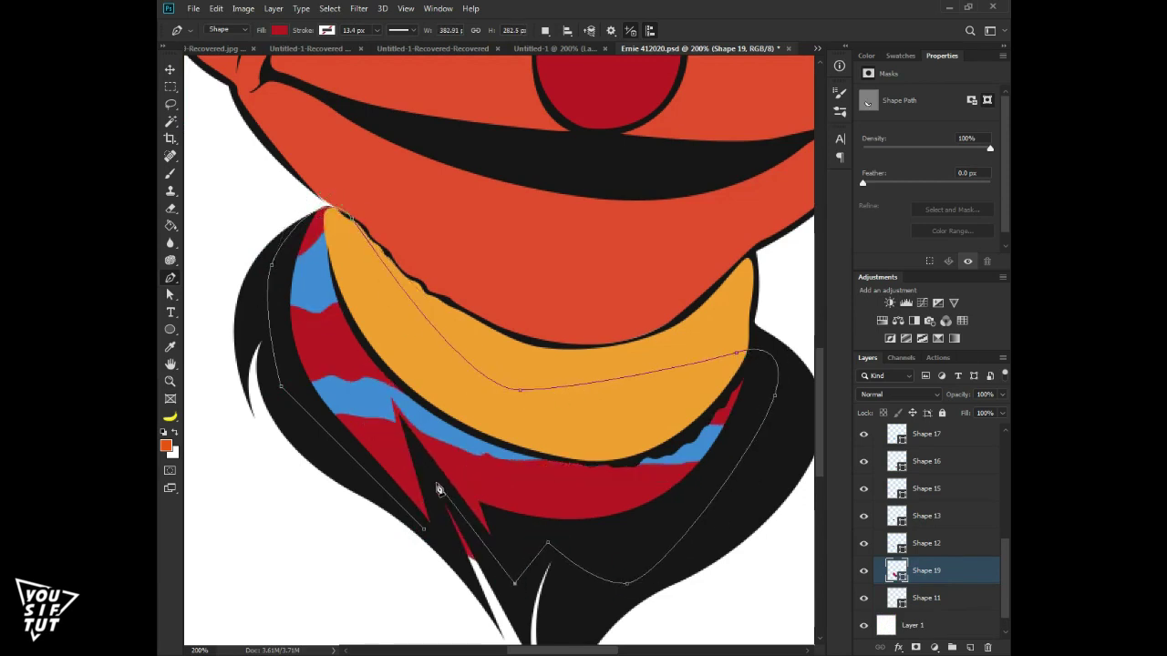
{"action": "left_click", "coordinate": [427, 536]}
{"action": "key", "text": "ctrl+bracketleft"}
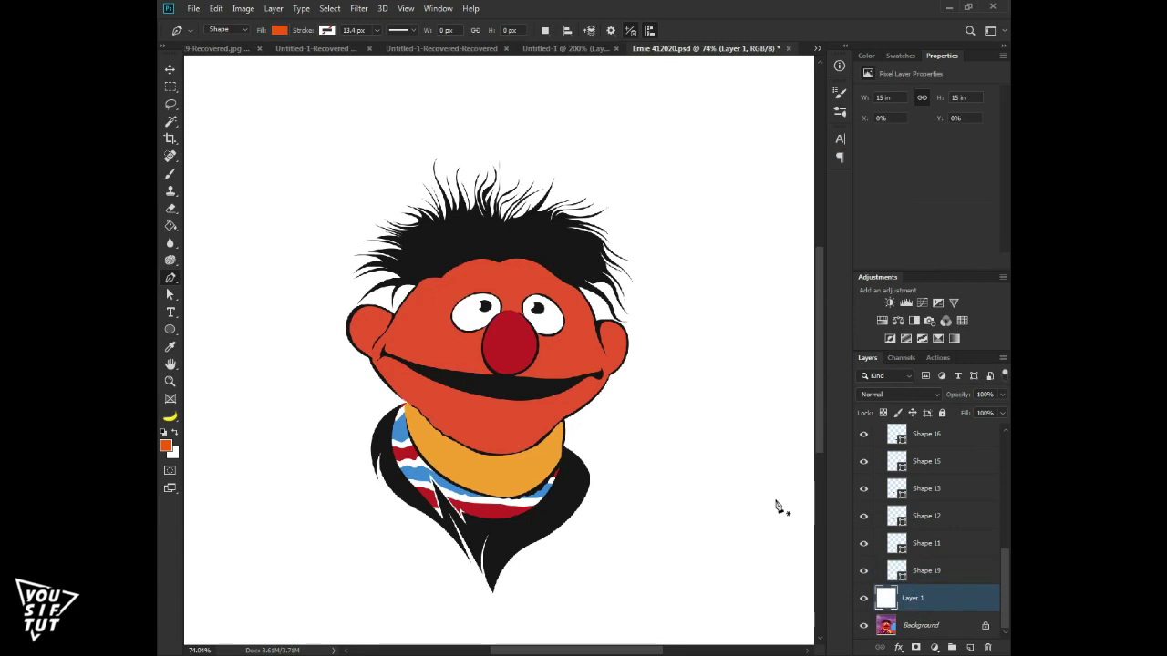
Fill Layer 1 plain white after briefly trying a black fill
{"action": "key", "text": "alt+BackSpace"}
{"action": "key", "text": "i"}
{"action": "left_click", "coordinate": [494, 332]}
{"action": "key", "text": "alt+BackSpace"}
{"action": "left_click", "coordinate": [584, 497]}
{"action": "key", "text": "alt+BackSpace"}
{"action": "key", "text": "x"}
{"action": "key", "text": "alt+BackSpace"}
{"action": "key", "text": "v"}
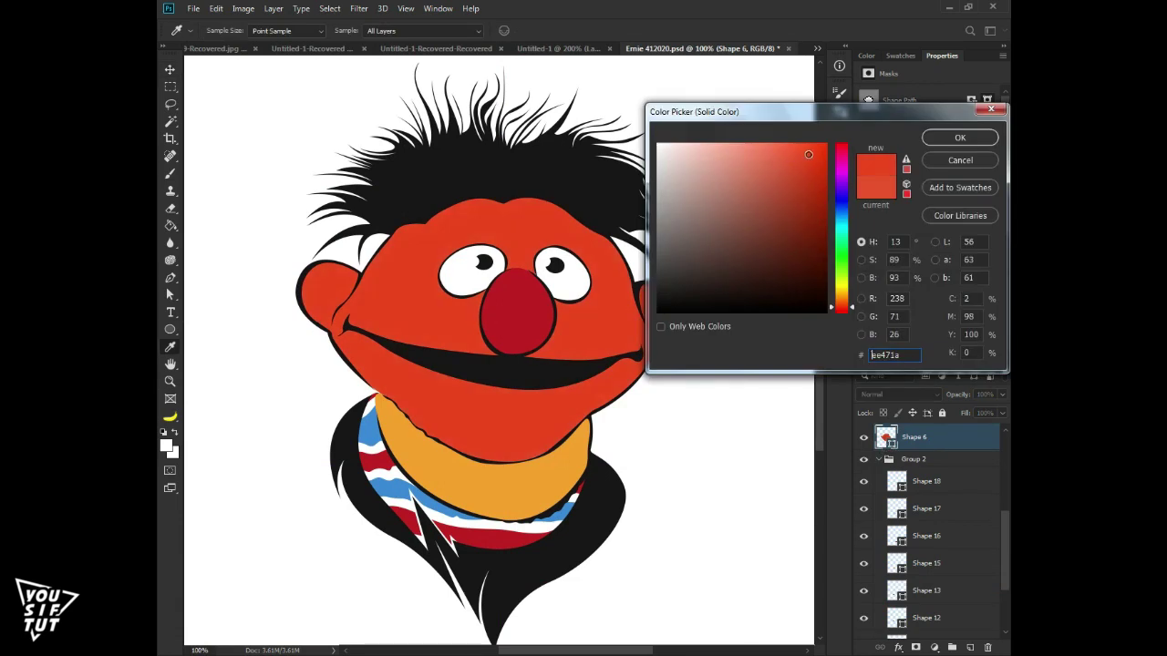
Preview orange and magenta face colours, discard them, and reveal the original photo behind the face
{"action": "left_click_drag", "start_coordinate": [841, 308], "coordinate": [847, 308]}
{"action": "left_click_drag", "start_coordinate": [847, 202], "coordinate": [847, 173]}
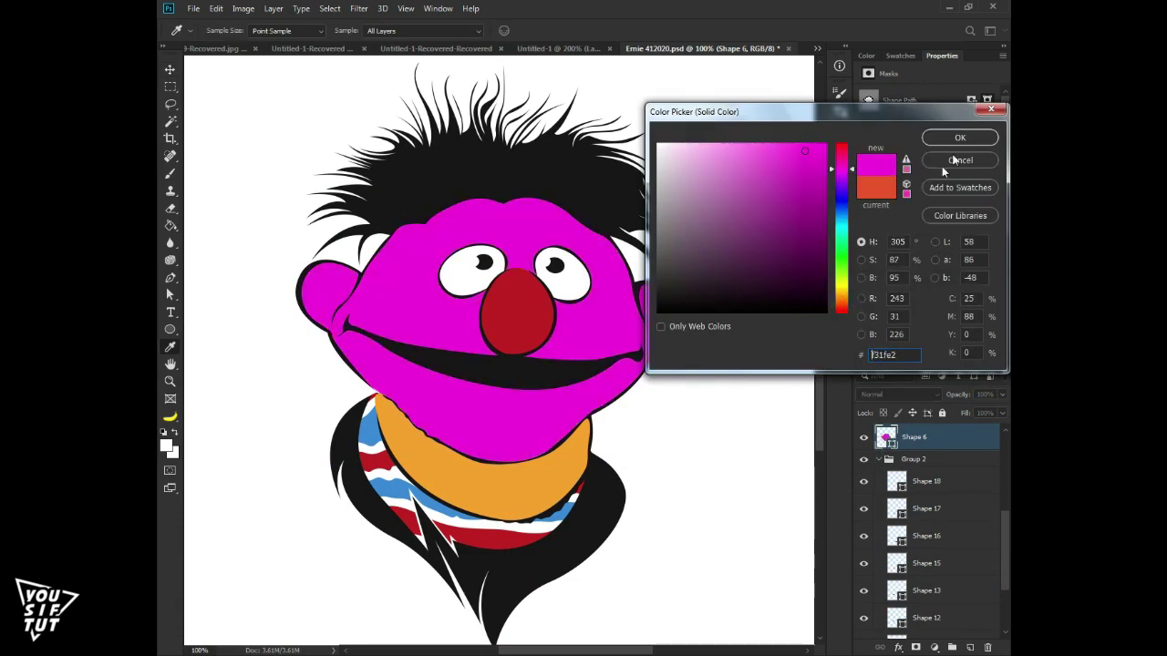
{"action": "left_click", "coordinate": [960, 159]}
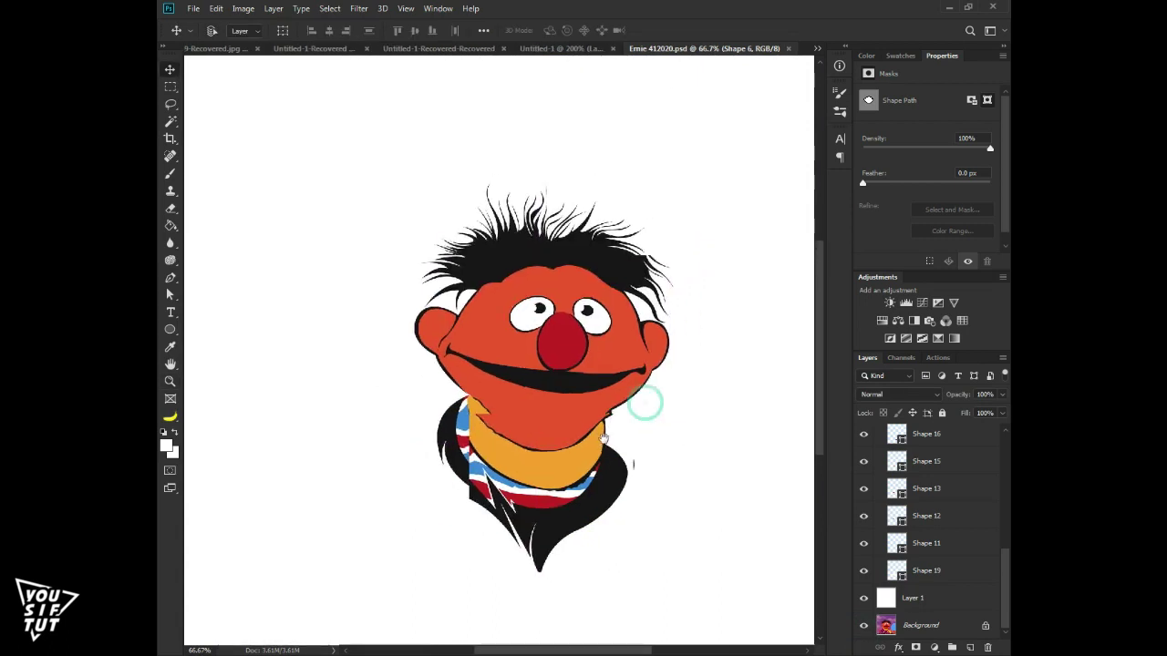
{"action": "left_click_drag", "start_coordinate": [603, 439], "coordinate": [606, 453]}
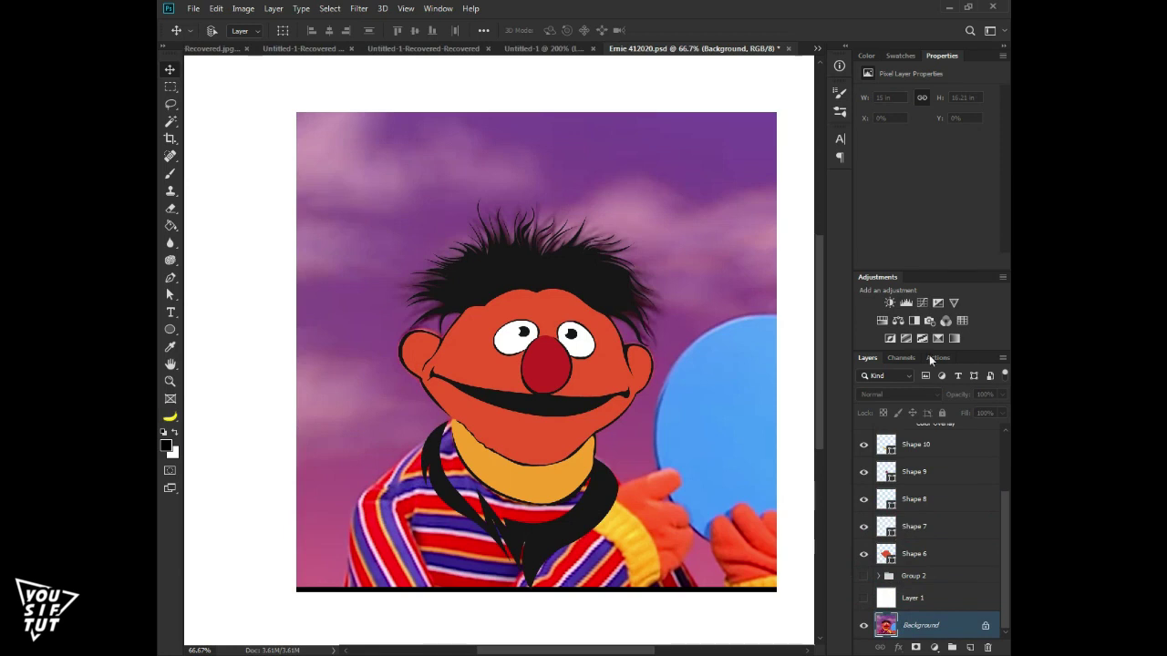
Hide the vector face fill and adjust the Posterize levels on the photo
{"action": "left_click", "coordinate": [865, 554]}
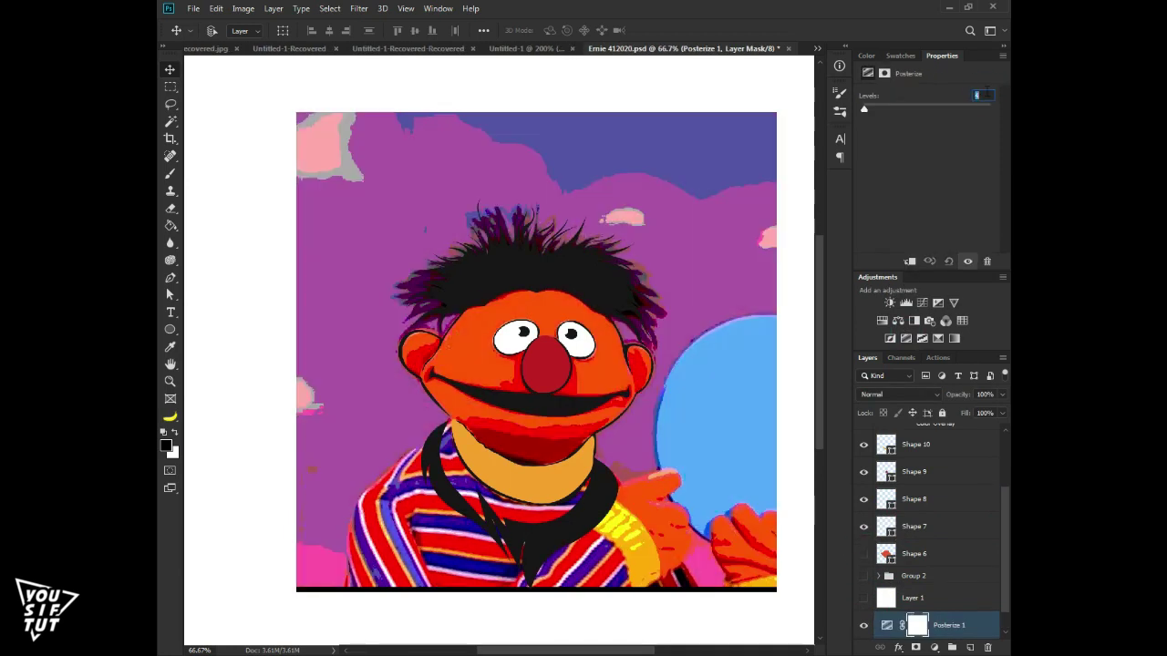
{"action": "key", "text": "Down"}
{"action": "key", "text": "Down"}
{"action": "key", "text": "Up"}
{"action": "key", "text": "Up"}
{"action": "key", "text": "Up"}
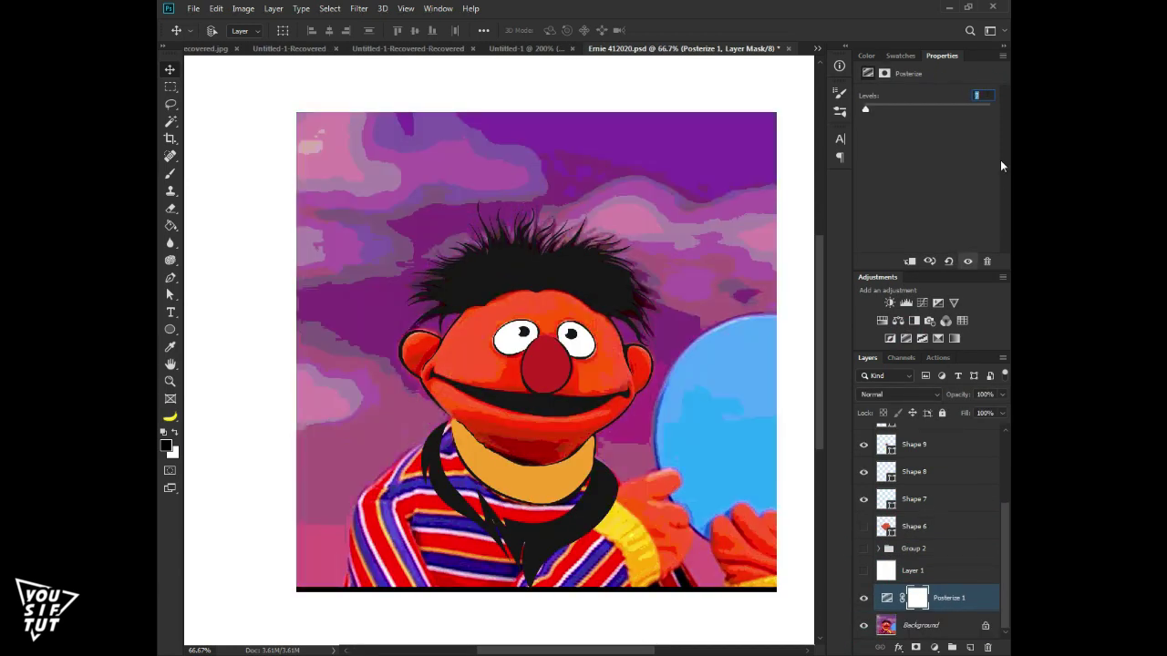
Zoom in on Ernie's face and nose, toggling the Posterize effect to compare
{"action": "left_click", "coordinate": [914, 526]}
{"action": "key", "text": "z"}
{"action": "left_click", "coordinate": [556, 394]}
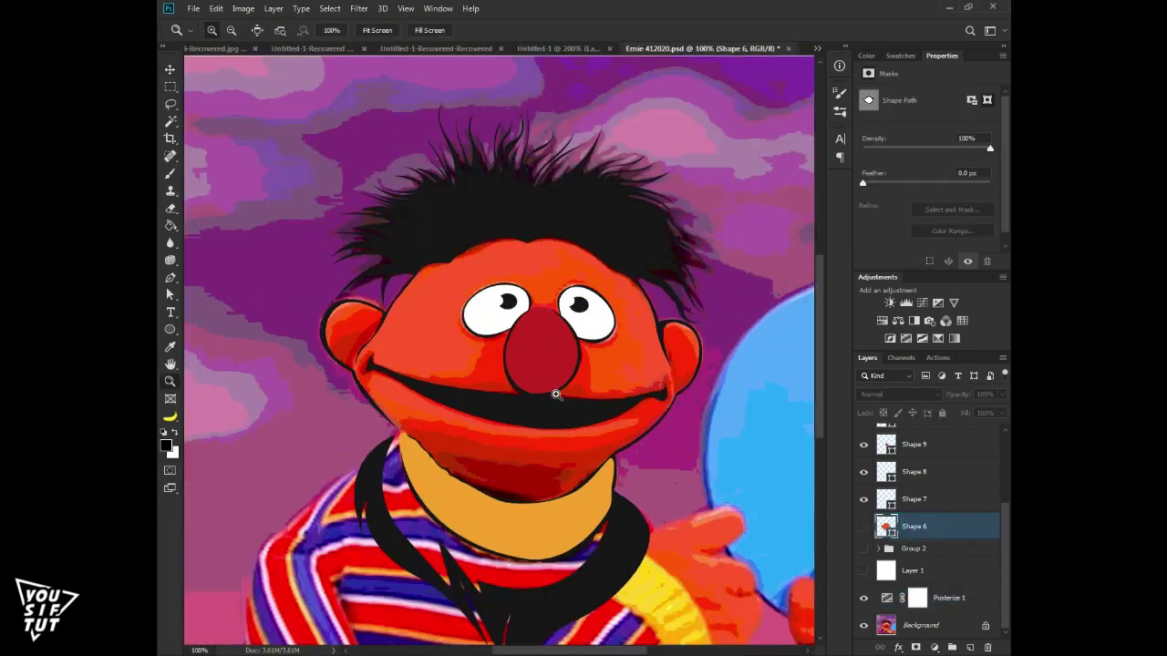
{"action": "left_click", "coordinate": [864, 597]}
{"action": "left_click", "coordinate": [948, 597]}
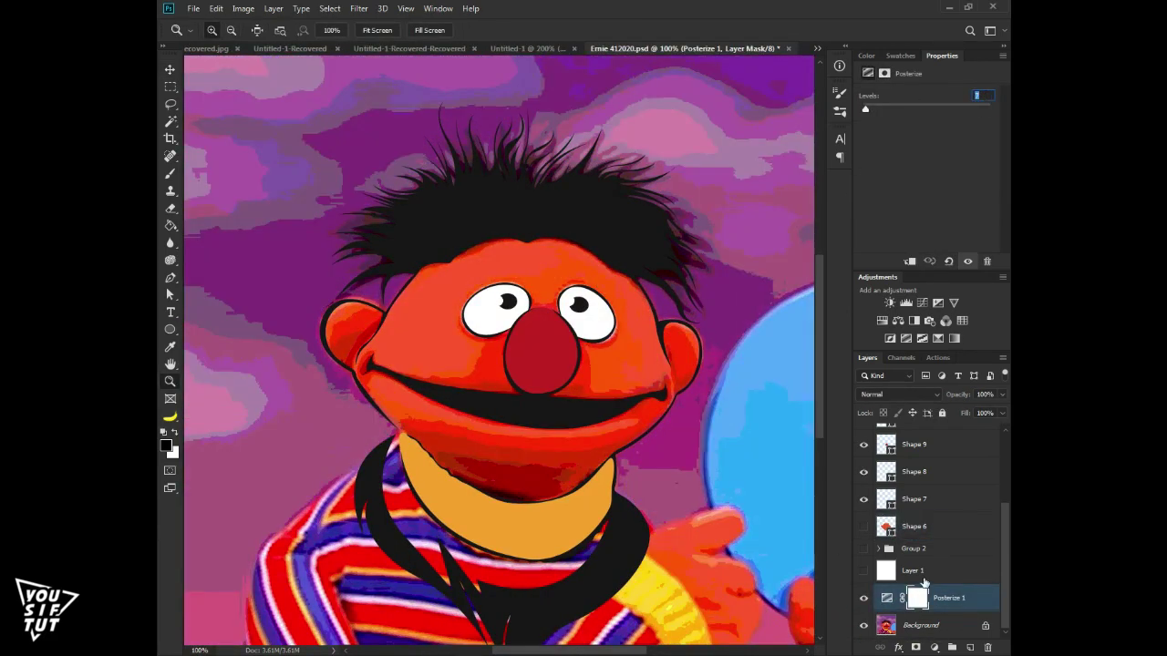
{"action": "left_click", "coordinate": [914, 526]}
{"action": "left_click", "coordinate": [532, 368]}
{"action": "key", "text": "Tab"}
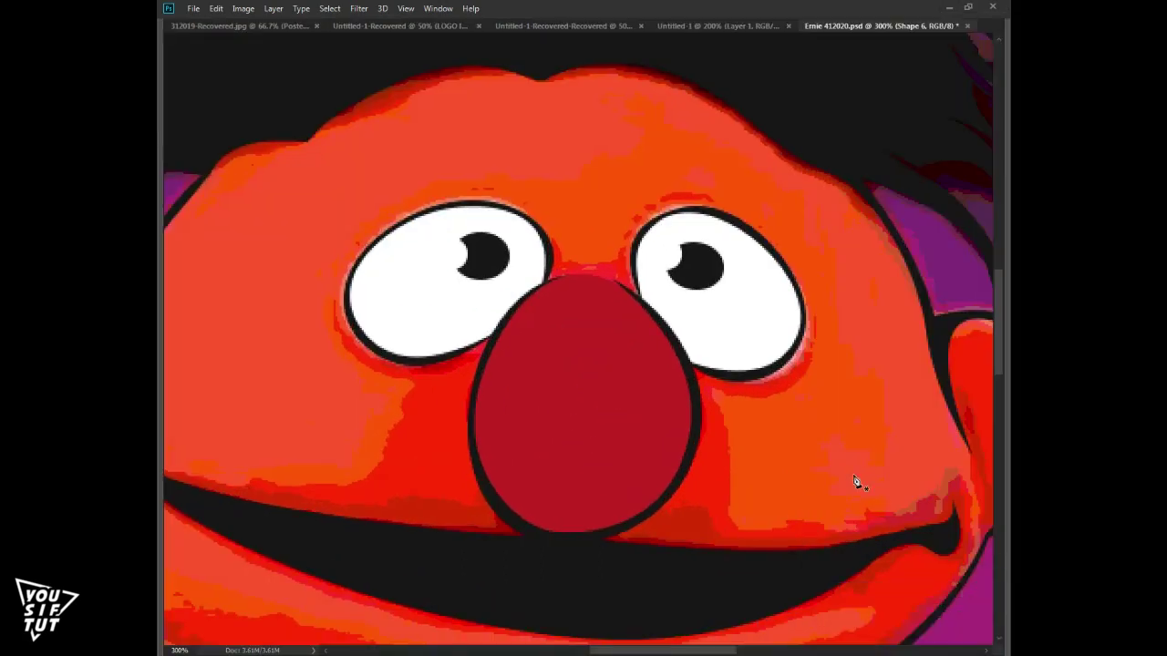
Start the shading shape beside the left eye, curving around the right eye to the cheek
{"action": "left_click_drag", "start_coordinate": [544, 235], "coordinate": [564, 269]}
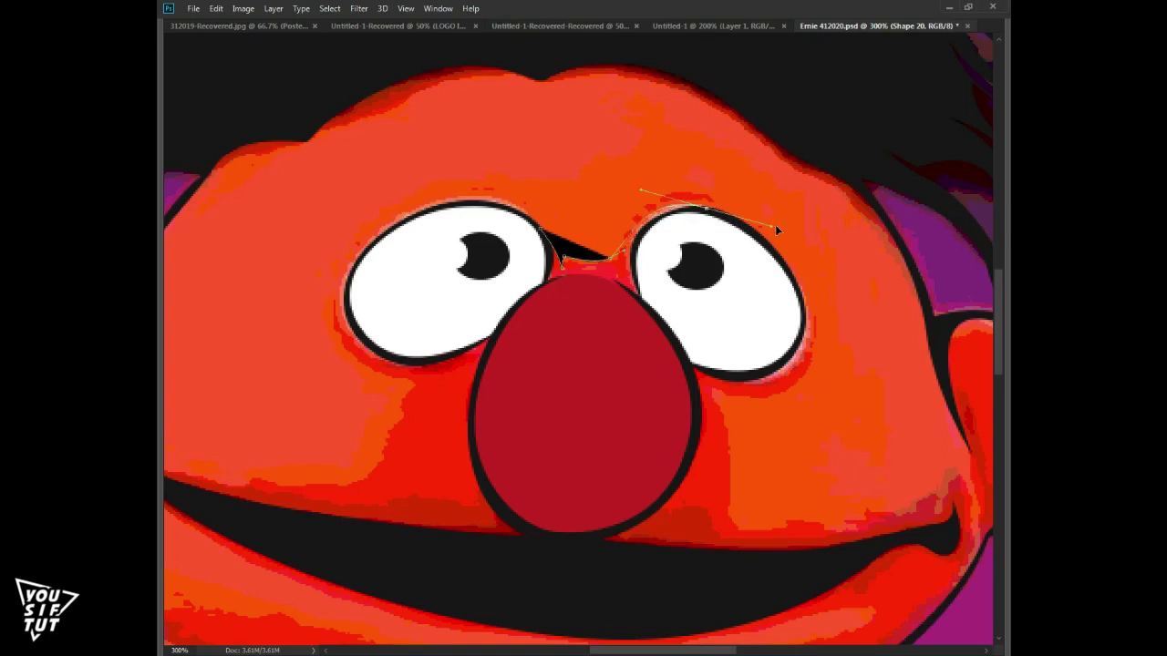
{"action": "left_click_drag", "start_coordinate": [775, 225], "coordinate": [780, 226]}
{"action": "left_click_drag", "start_coordinate": [689, 229], "coordinate": [793, 317]}
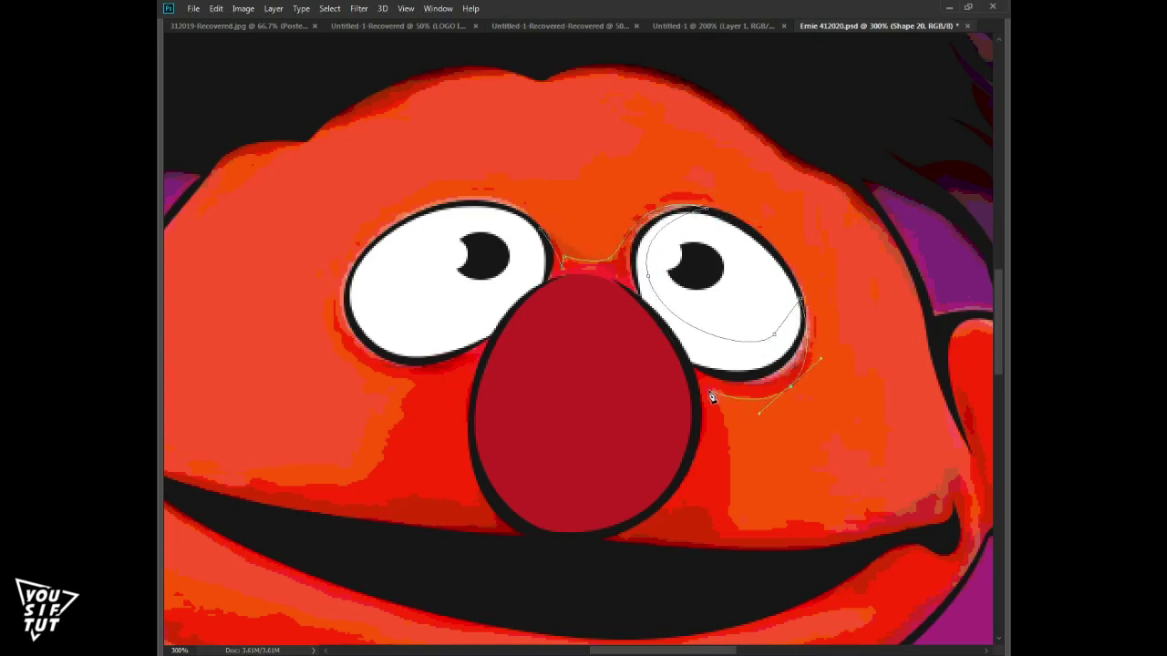
{"action": "scroll", "coordinate": [743, 541], "scroll_direction": "down", "scroll_amount": 5}
{"action": "left_click", "coordinate": [695, 347]}
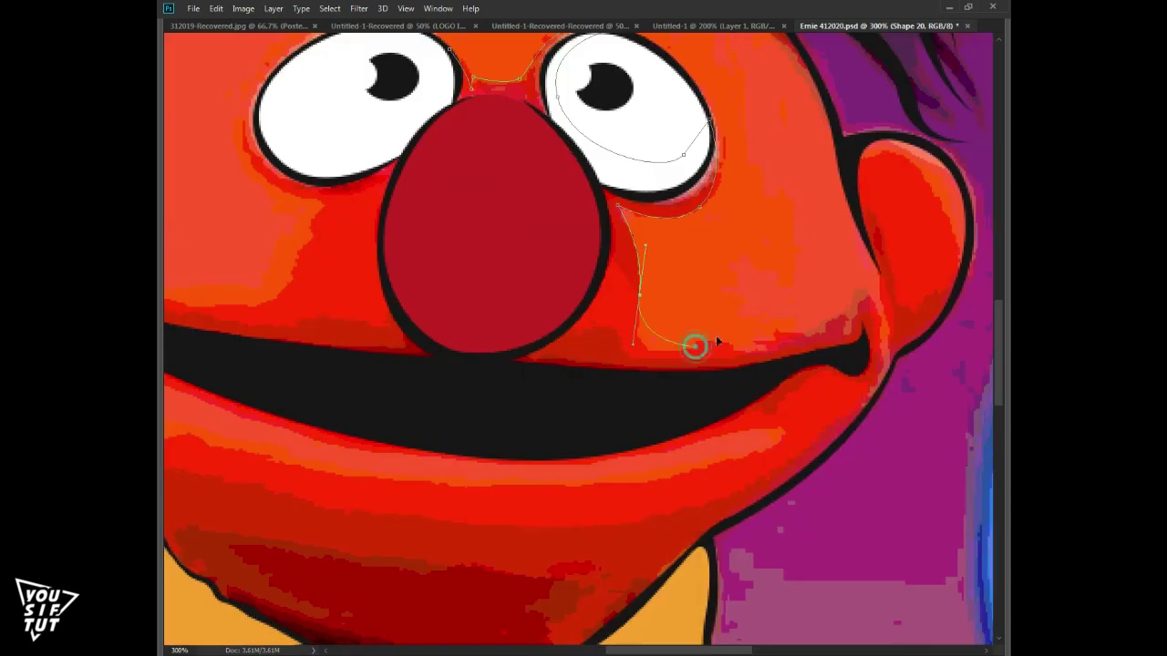
{"action": "left_click_drag", "start_coordinate": [832, 328], "coordinate": [955, 284]}
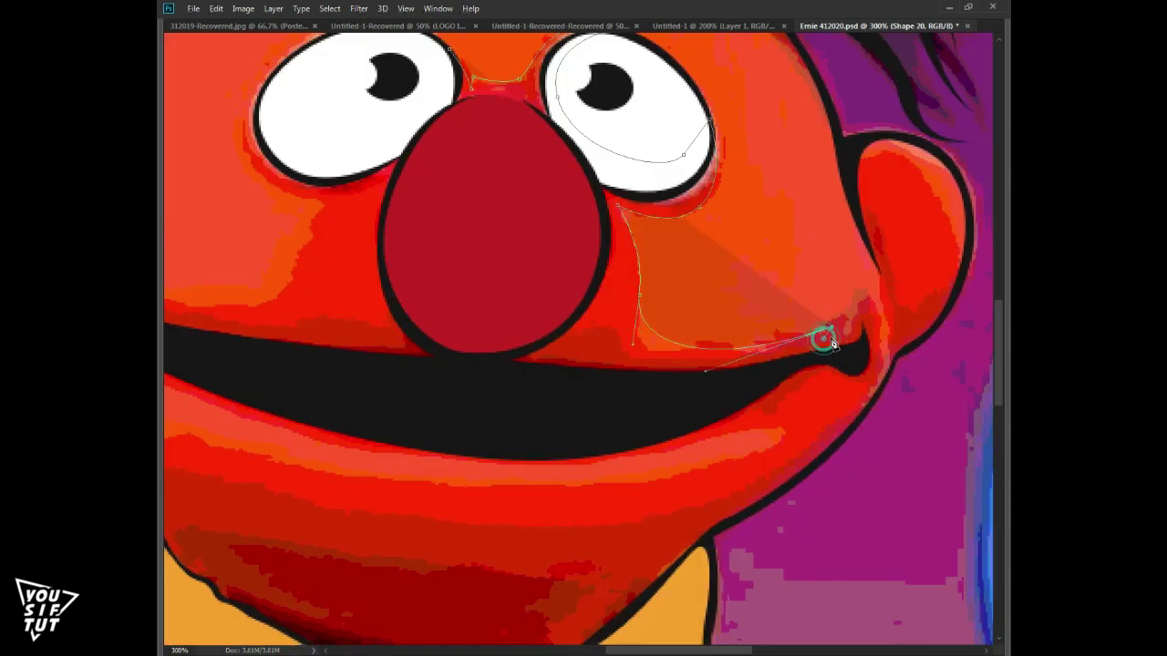
{"action": "left_click_drag", "start_coordinate": [864, 321], "coordinate": [873, 303]}
{"action": "left_click", "coordinate": [882, 346]}
{"action": "left_click_drag", "start_coordinate": [858, 212], "coordinate": [894, 259]}
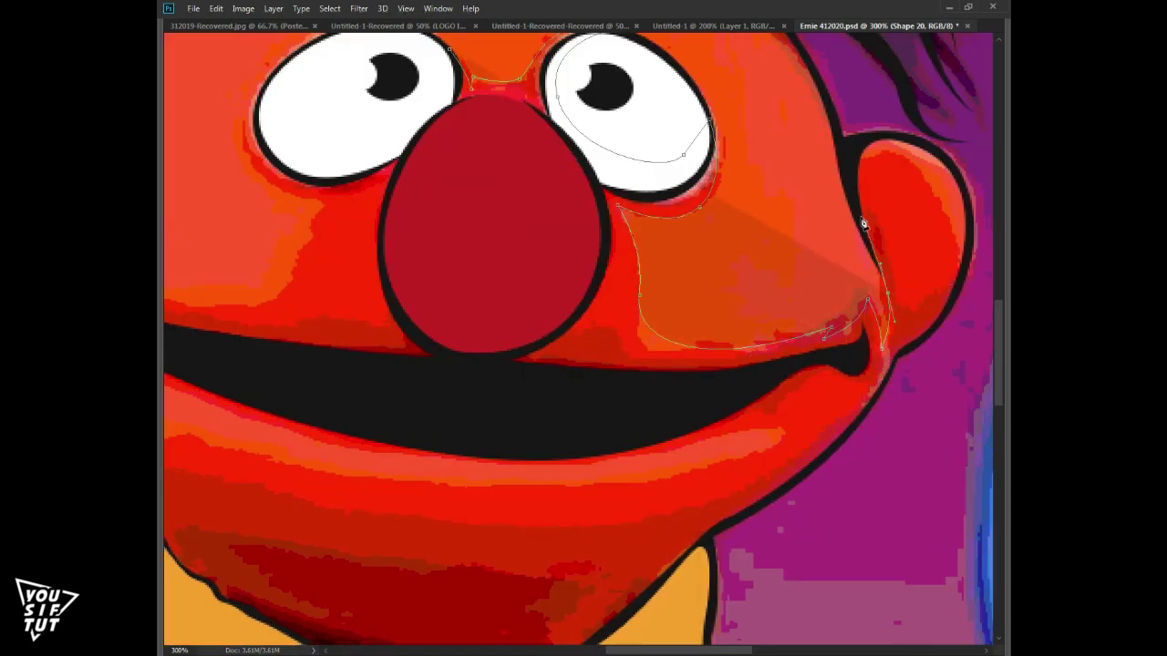
{"action": "left_click_drag", "start_coordinate": [908, 323], "coordinate": [921, 307]}
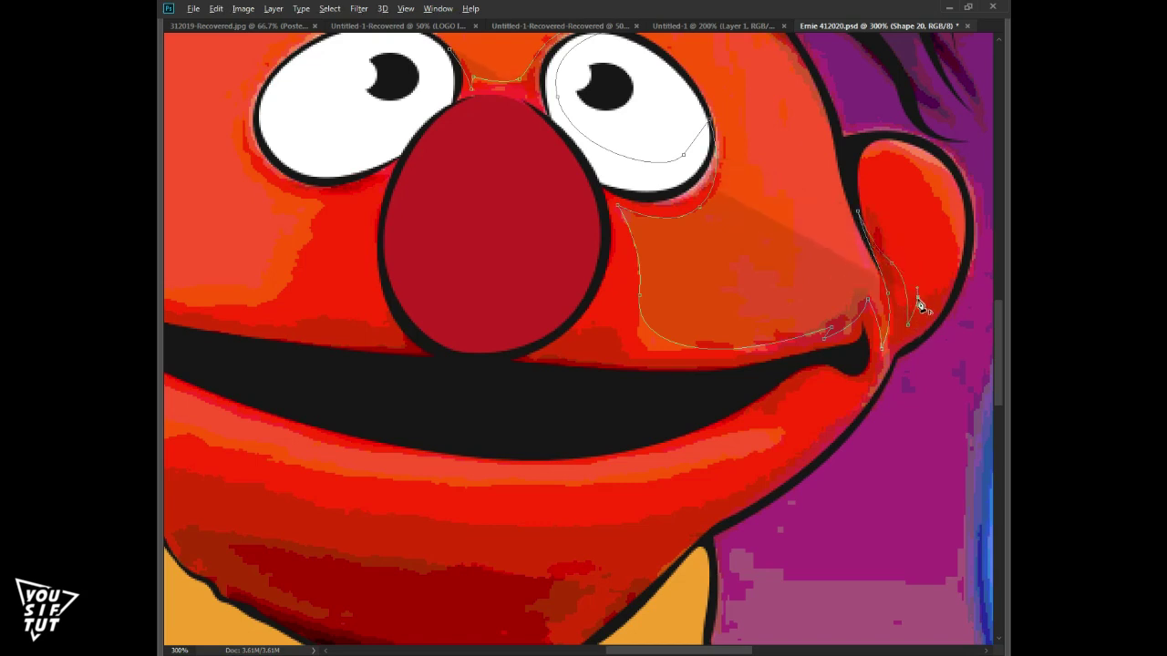
{"action": "left_click", "coordinate": [975, 242]}
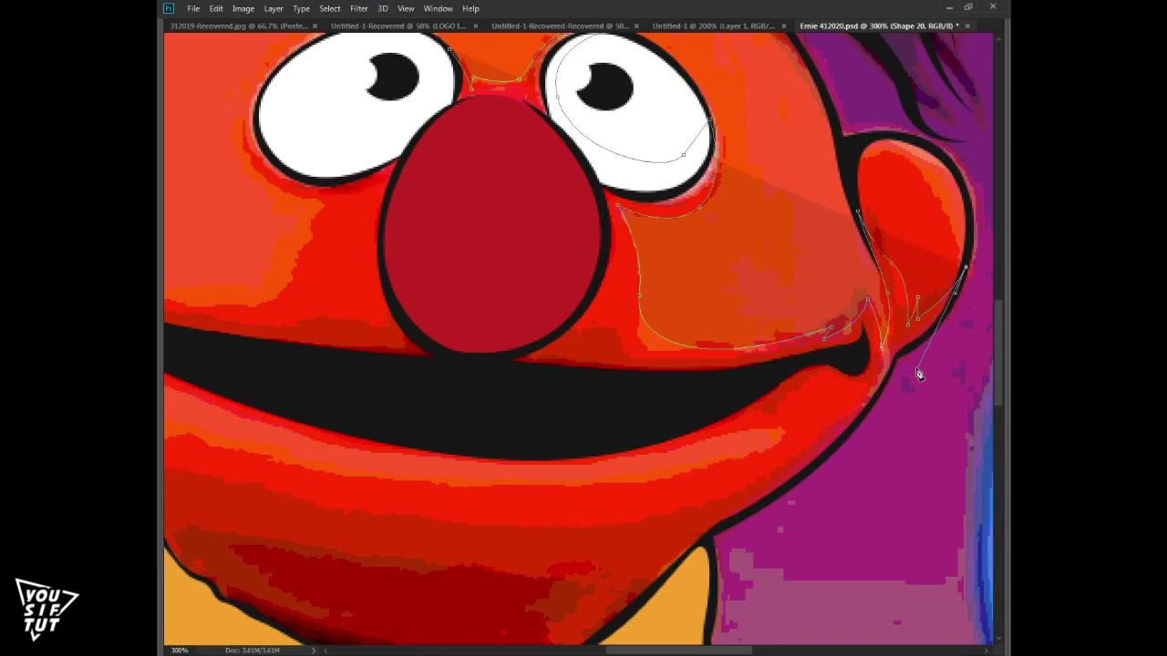
Continue the shading outline across the chin and along the lower lip
{"action": "scroll", "coordinate": [876, 428], "scroll_direction": "down", "scroll_amount": 3}
{"action": "scroll", "coordinate": [876, 428], "scroll_direction": "left", "scroll_amount": 5}
{"action": "left_click_drag", "start_coordinate": [505, 586], "coordinate": [406, 543]}
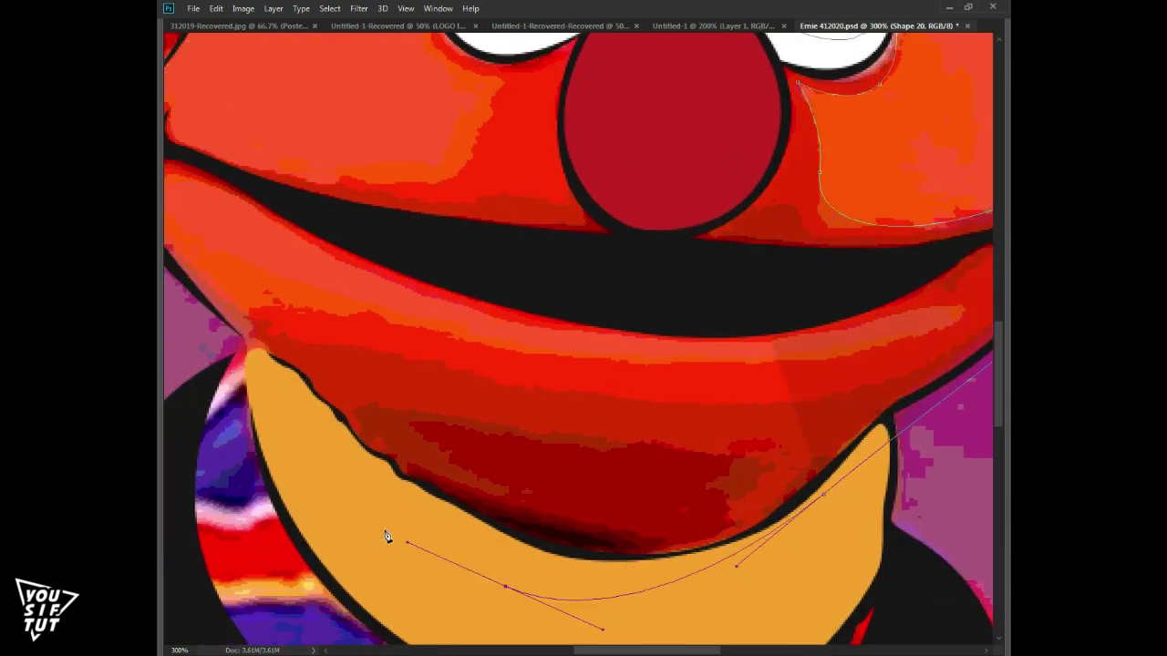
{"action": "left_click", "coordinate": [242, 330]}
{"action": "left_click_drag", "start_coordinate": [315, 308], "coordinate": [346, 326]}
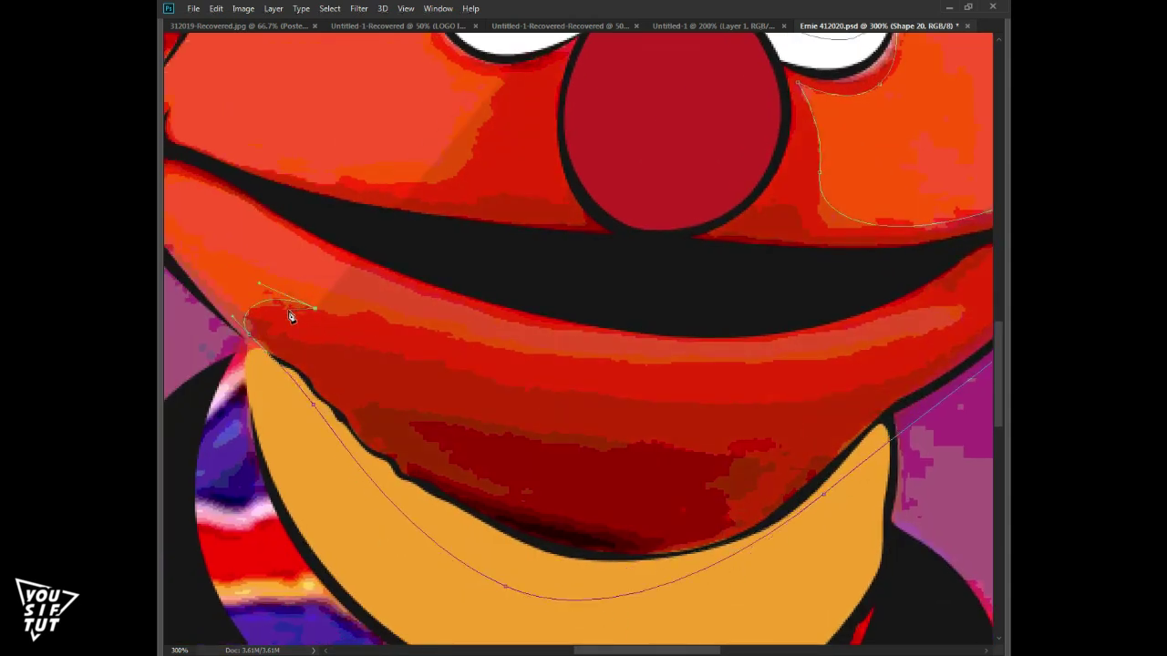
{"action": "left_click_drag", "start_coordinate": [722, 381], "coordinate": [875, 376]}
{"action": "scroll", "coordinate": [816, 383], "scroll_direction": "right", "scroll_amount": 4}
{"action": "scroll", "coordinate": [816, 383], "scroll_direction": "up", "scroll_amount": 1}
{"action": "left_click_drag", "start_coordinate": [774, 365], "coordinate": [729, 349]}
Close the outline around the left mouth corner and move the shape above the face fill
{"action": "scroll", "coordinate": [519, 380], "scroll_direction": "left", "scroll_amount": 5}
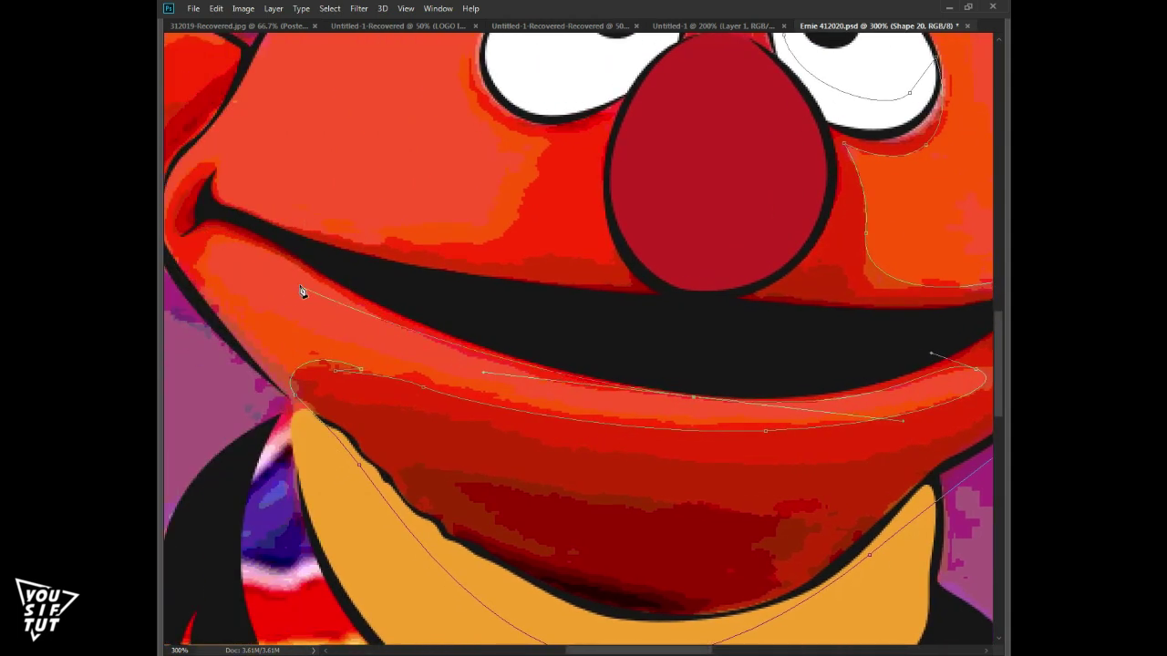
{"action": "left_click_drag", "start_coordinate": [310, 277], "coordinate": [381, 333]}
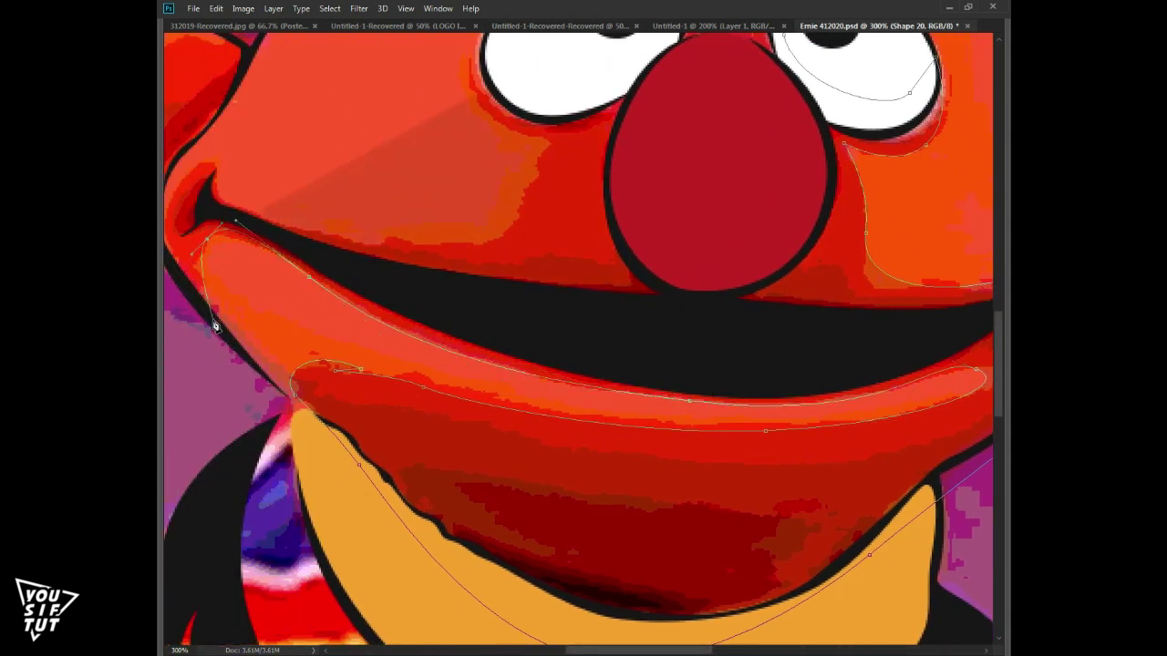
{"action": "scroll", "coordinate": [273, 301], "scroll_direction": "up", "scroll_amount": 3}
{"action": "scroll", "coordinate": [273, 301], "scroll_direction": "left", "scroll_amount": 3}
{"action": "left_click_drag", "start_coordinate": [319, 376], "coordinate": [297, 318]}
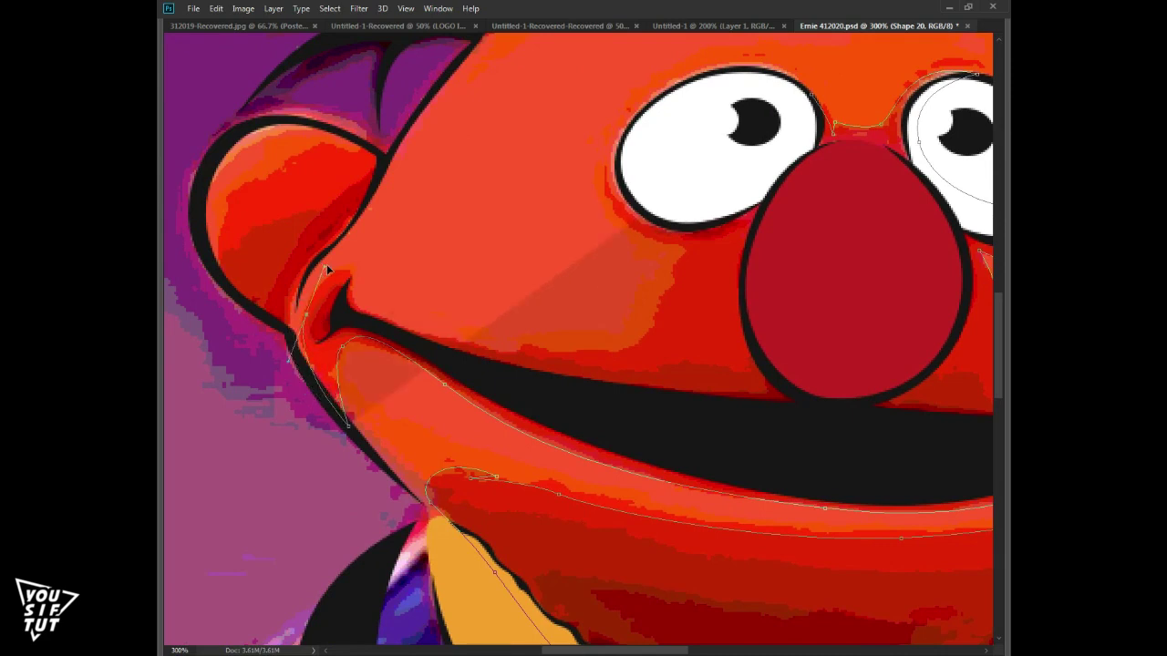
{"action": "left_click_drag", "start_coordinate": [354, 291], "coordinate": [362, 323]}
{"action": "left_click_drag", "start_coordinate": [671, 302], "coordinate": [711, 241]}
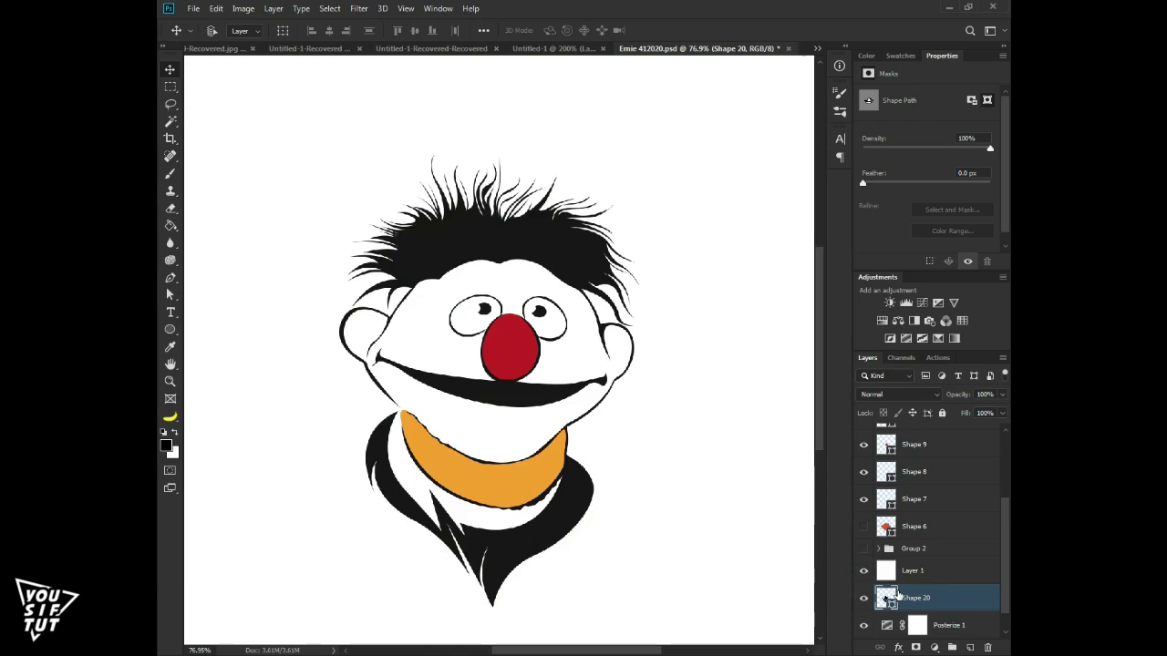
{"action": "left_click_drag", "start_coordinate": [903, 595], "coordinate": [885, 541]}
Recolour the Shape 20 shading to a darker, more saturated orange-red
{"action": "double_click", "coordinate": [885, 529]}
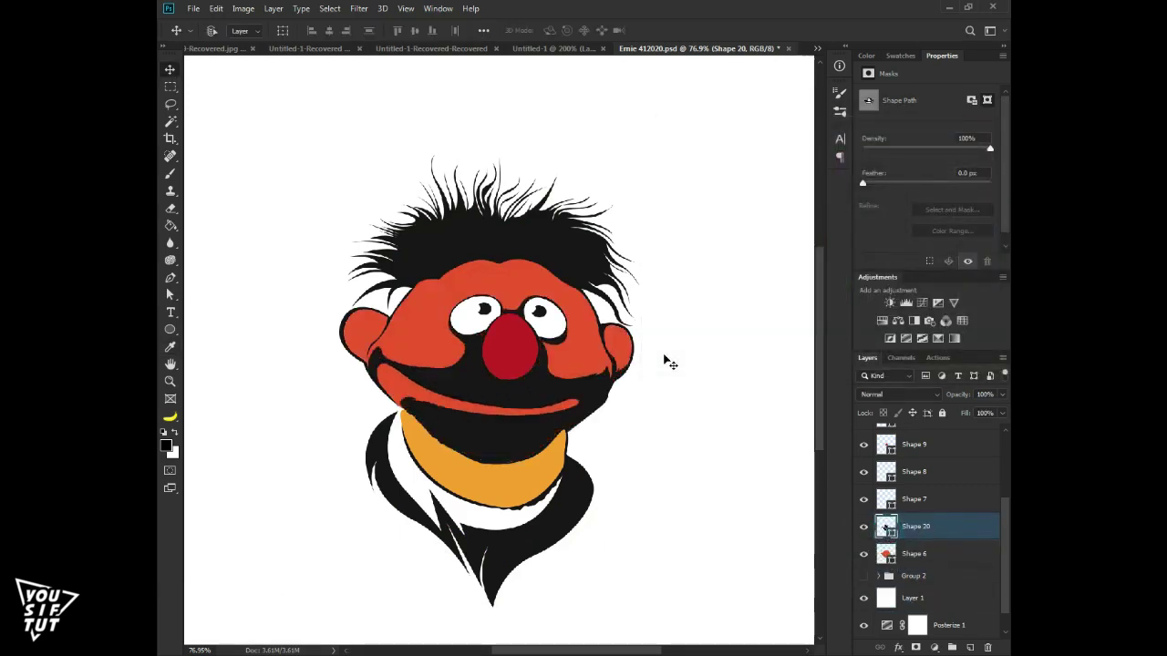
{"action": "left_click", "coordinate": [861, 277]}
{"action": "left_click_drag", "start_coordinate": [846, 156], "coordinate": [846, 202]}
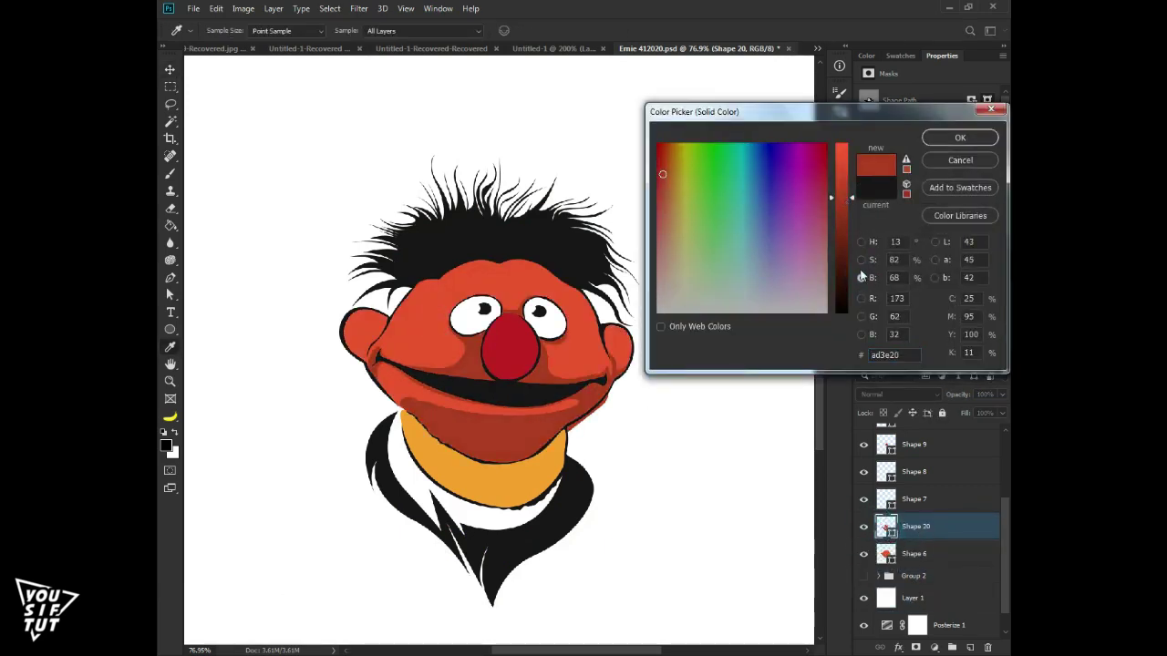
{"action": "left_click", "coordinate": [861, 241]}
{"action": "left_click", "coordinate": [860, 260]}
{"action": "left_click", "coordinate": [843, 171]}
{"action": "left_click", "coordinate": [862, 243]}
{"action": "left_click", "coordinate": [845, 311]}
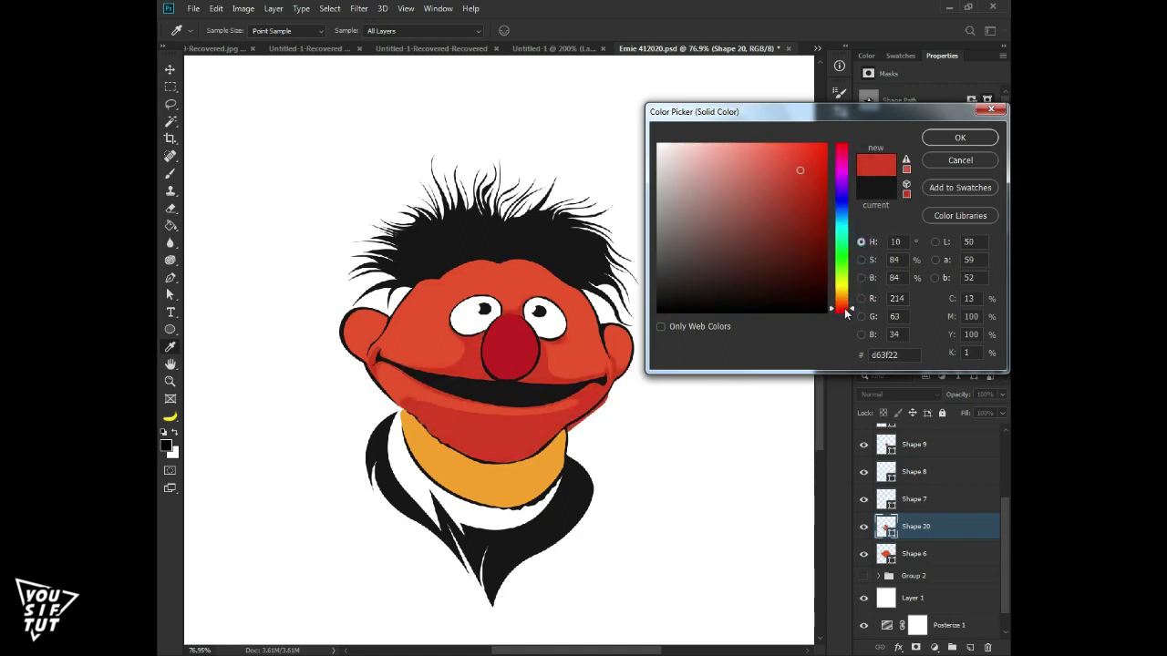
{"action": "key", "text": "Return"}
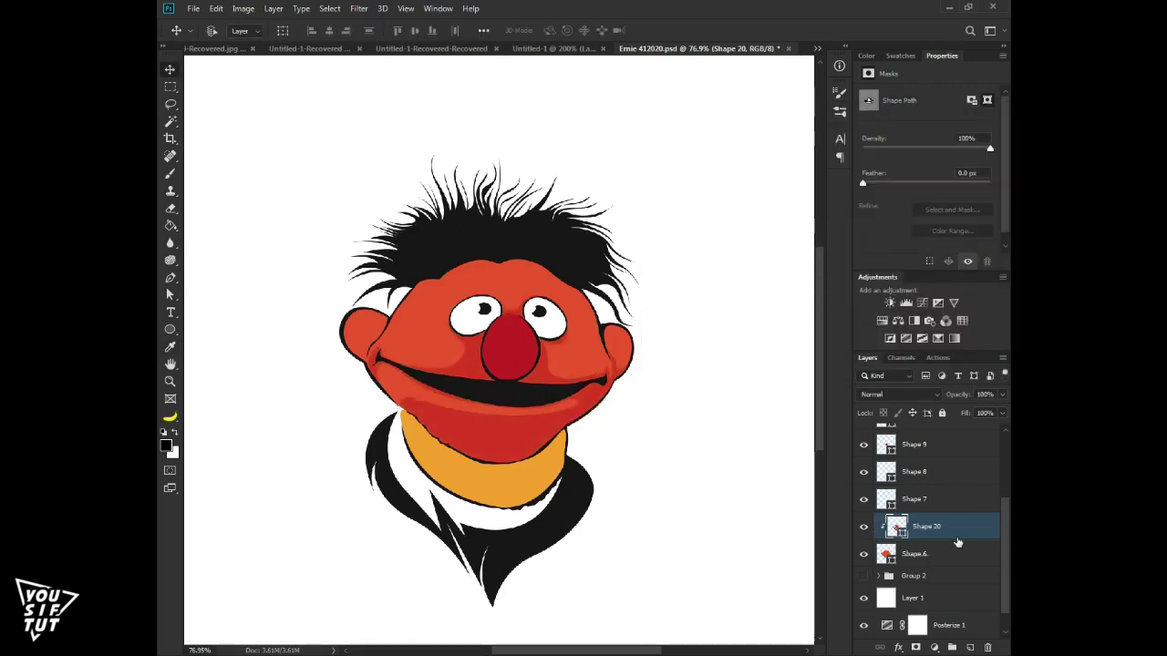
Hide the Shape 20 shading and change the Shape 6 face fill to an orange-red tone
{"action": "left_click", "coordinate": [863, 527]}
{"action": "double_click", "coordinate": [885, 553]}
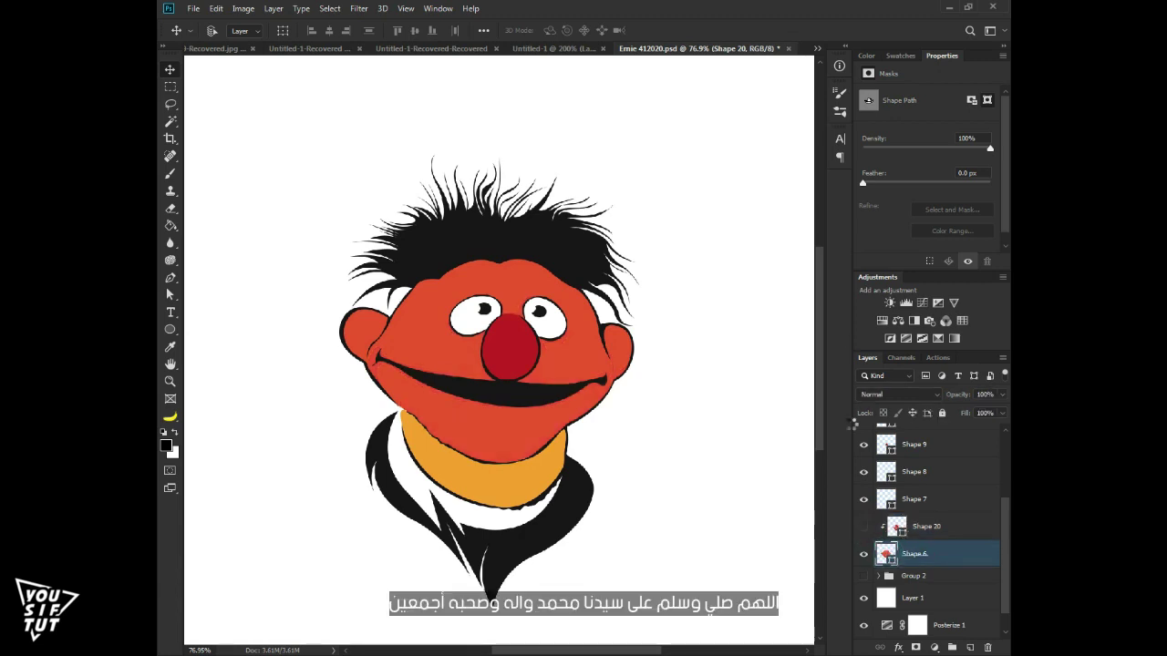
{"action": "left_click", "coordinate": [843, 308]}
{"action": "mouse_move", "coordinate": [843, 310]}
{"action": "left_mouse_down"}
{"action": "mouse_move", "coordinate": [844, 160]}
{"action": "mouse_move", "coordinate": [844, 306]}
{"action": "left_mouse_up"}
{"action": "left_click", "coordinate": [791, 170]}
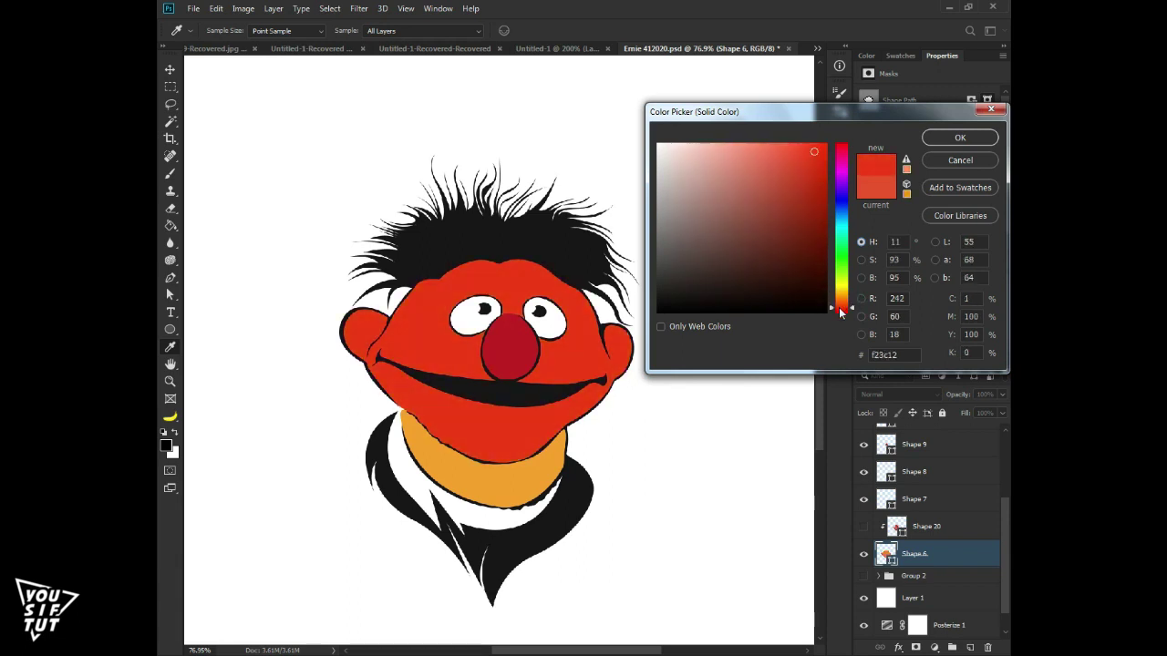
{"action": "key", "text": "Return"}
Show Shape 20 again and give its shading a deeper red fill
{"action": "left_click", "coordinate": [863, 526]}
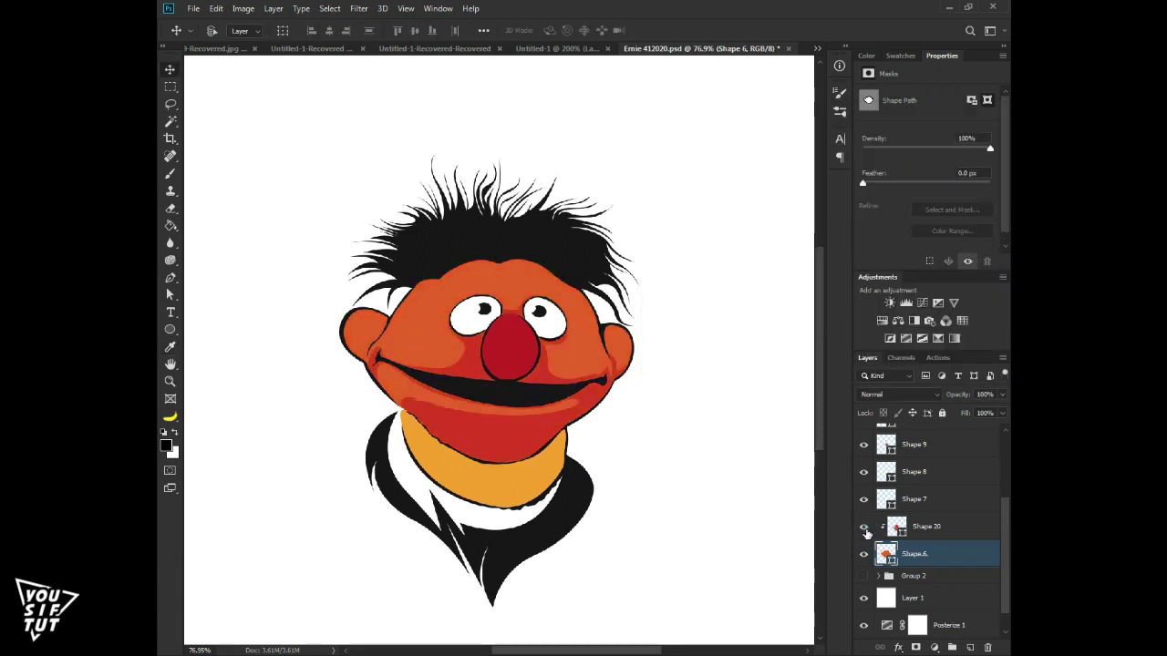
{"action": "double_click", "coordinate": [897, 527]}
{"action": "left_click", "coordinate": [810, 178]}
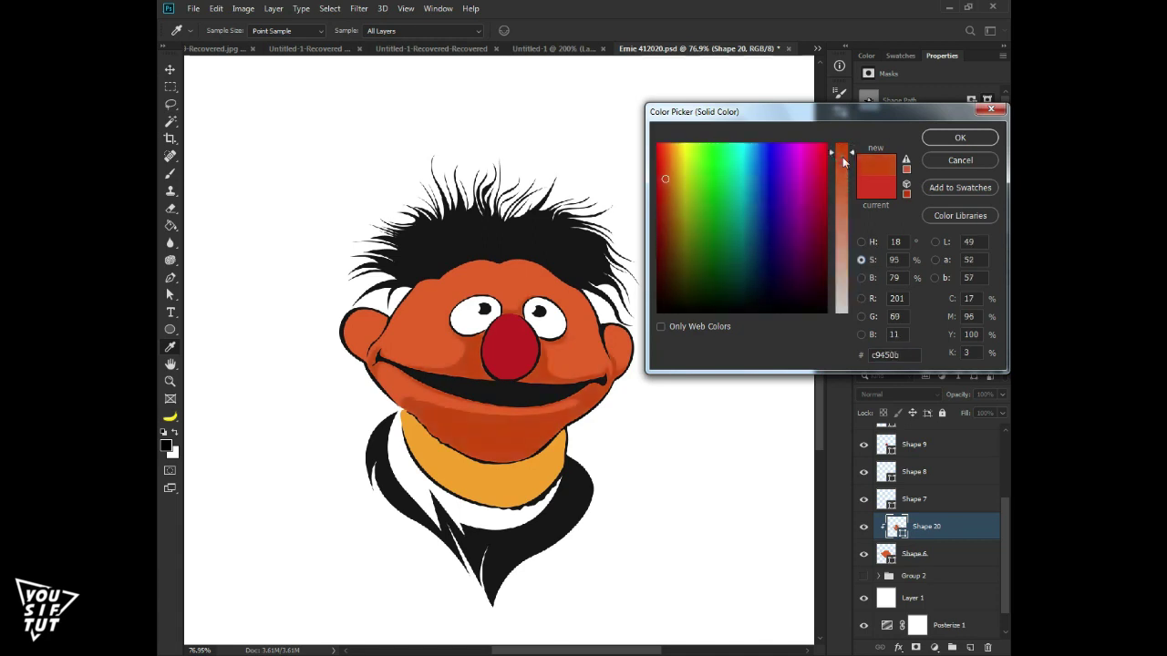
{"action": "left_click_drag", "start_coordinate": [843, 301], "coordinate": [843, 310]}
{"action": "key", "text": "Return"}
Hide Layer 1 to reveal the posterized photo and reselect the Shape 20 layer
{"action": "left_click", "coordinate": [864, 597]}
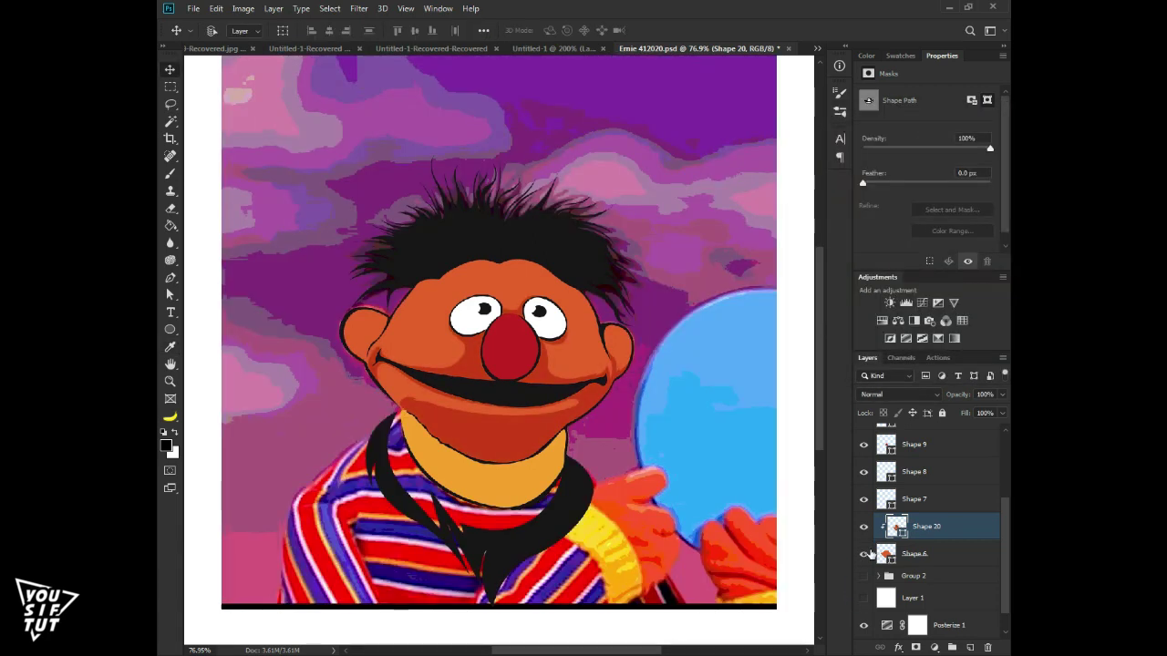
{"action": "left_click", "coordinate": [884, 553]}
{"action": "left_click", "coordinate": [889, 529]}
{"action": "key", "text": "p"}
{"action": "scroll", "coordinate": [347, 338], "scroll_direction": "up", "scroll_amount": 5}
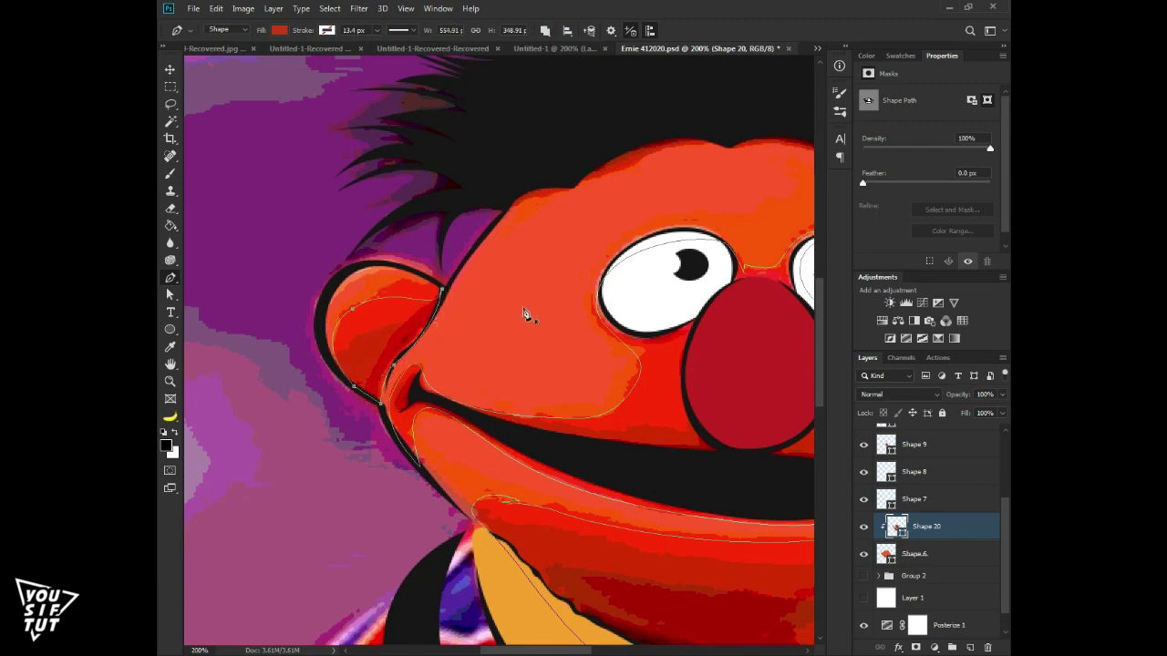
Draw a curved shadow shape across Ernie's chin below the mouth
{"action": "scroll", "coordinate": [490, 287], "scroll_direction": "down", "scroll_amount": 3}
{"action": "scroll", "coordinate": [490, 287], "scroll_direction": "right", "scroll_amount": 5}
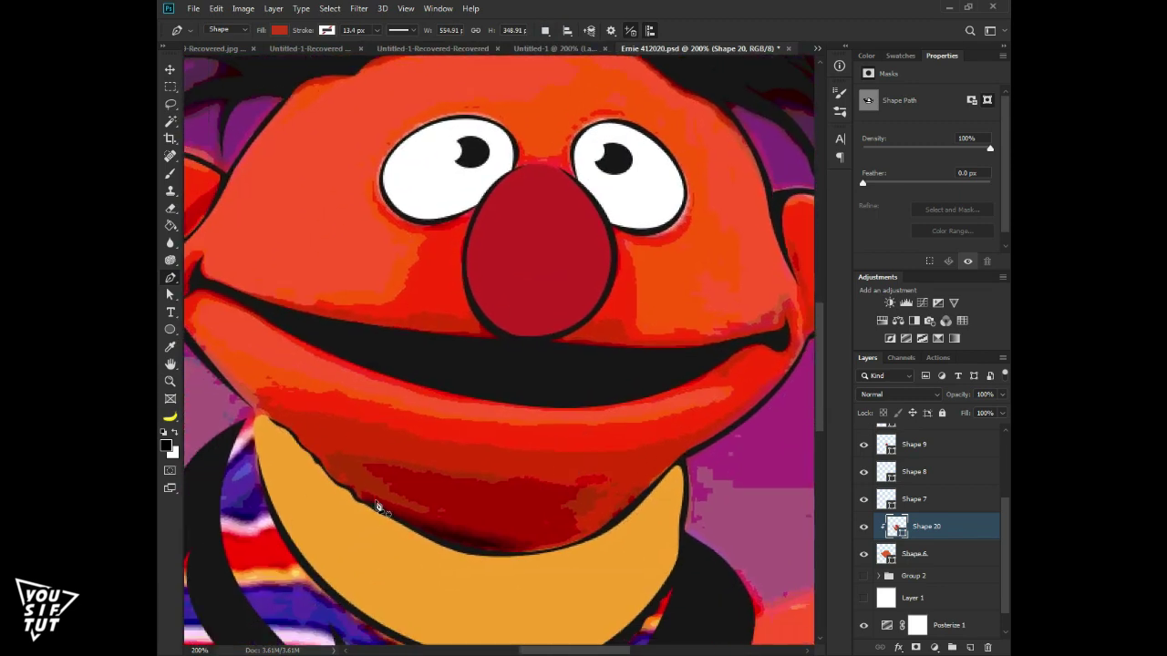
{"action": "left_click", "coordinate": [355, 500]}
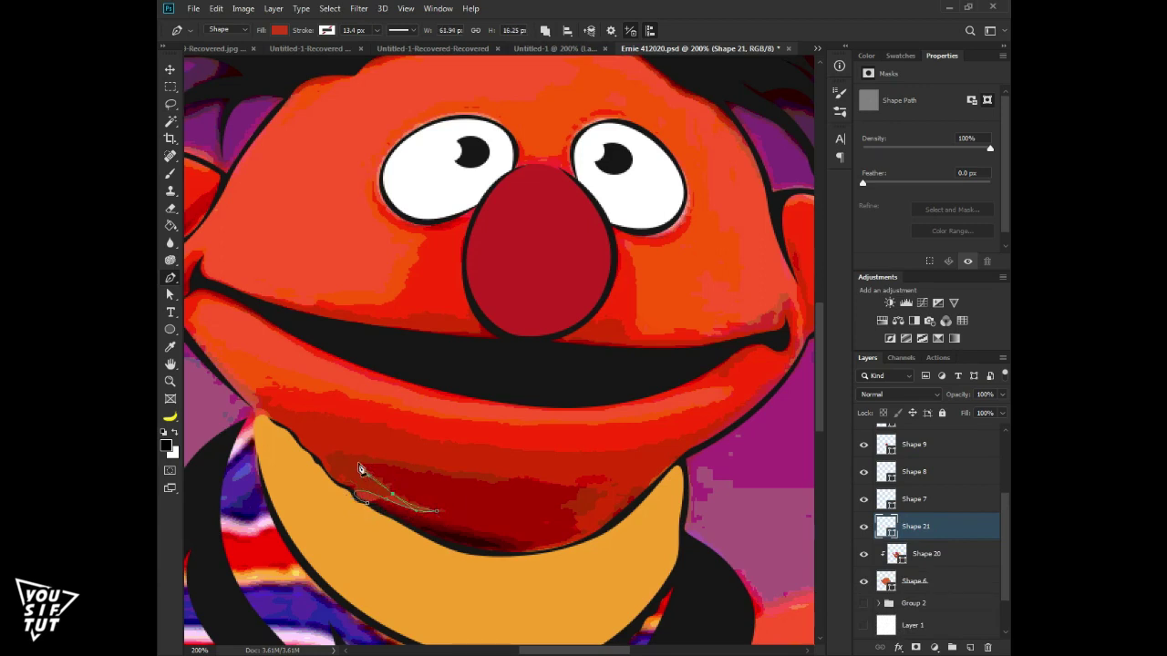
{"action": "left_click_drag", "start_coordinate": [453, 483], "coordinate": [493, 504]}
{"action": "left_click_drag", "start_coordinate": [603, 483], "coordinate": [552, 517]}
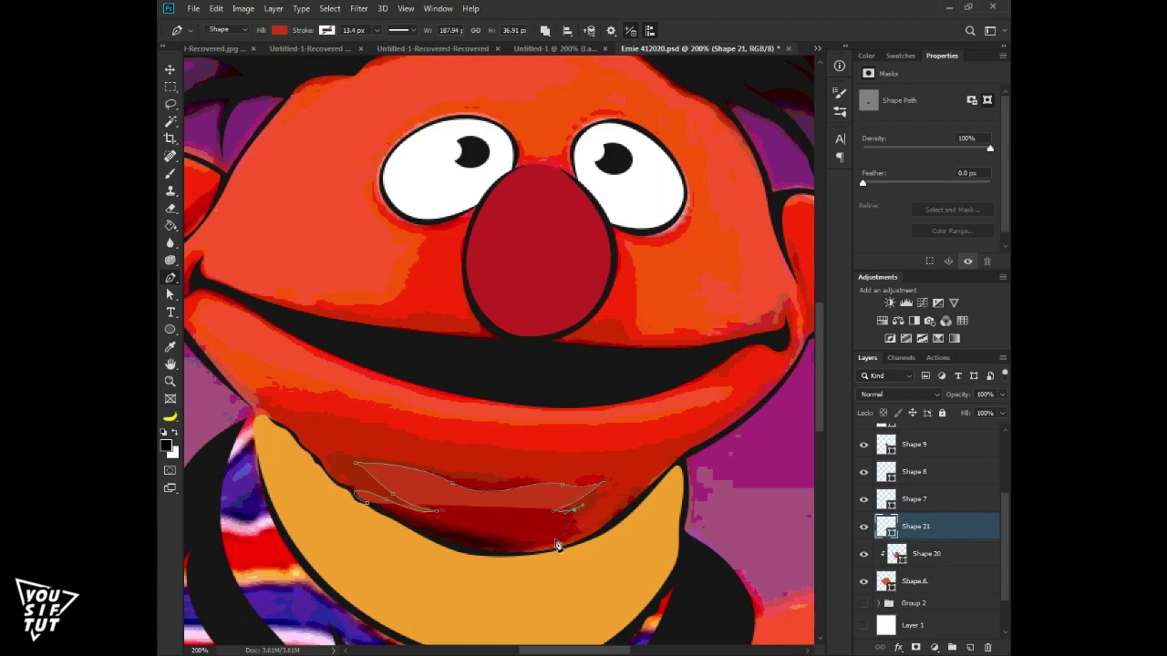
{"action": "left_click_drag", "start_coordinate": [460, 577], "coordinate": [513, 561]}
{"action": "key", "text": "i"}
Fill the chin shadow dark red (aa2d0c) and clip it to the face layer
{"action": "double_click", "coordinate": [885, 526]}
{"action": "left_click", "coordinate": [861, 278]}
{"action": "left_click", "coordinate": [846, 203]}
{"action": "left_click", "coordinate": [861, 260]}
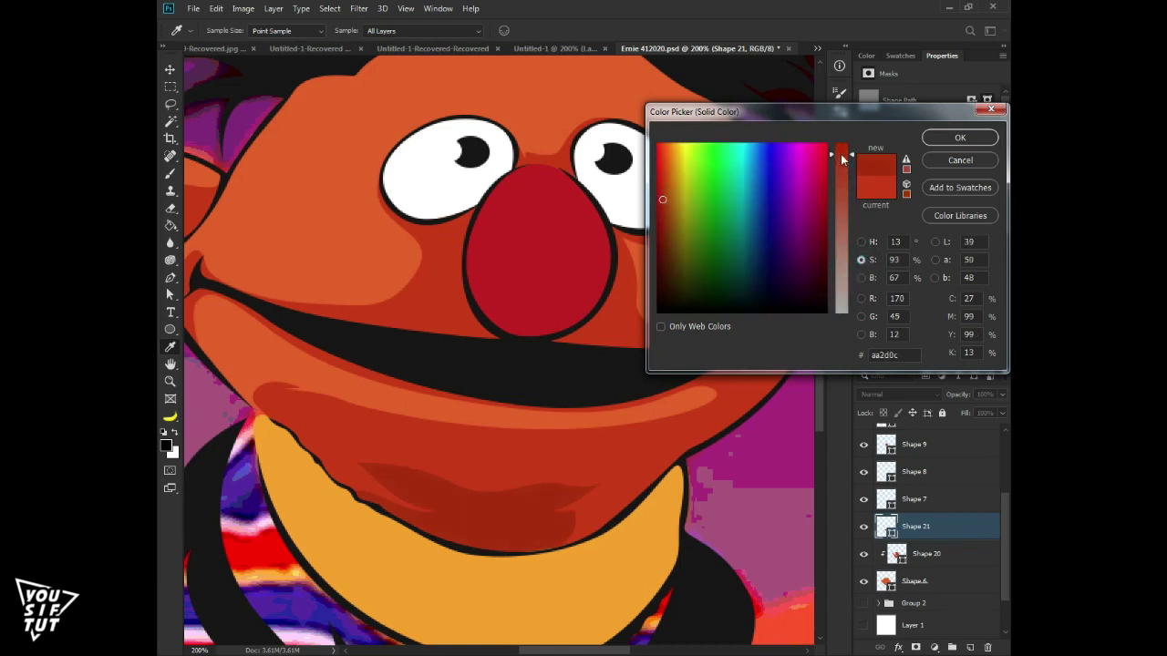
{"action": "left_click", "coordinate": [843, 310]}
{"action": "key", "text": "Return"}
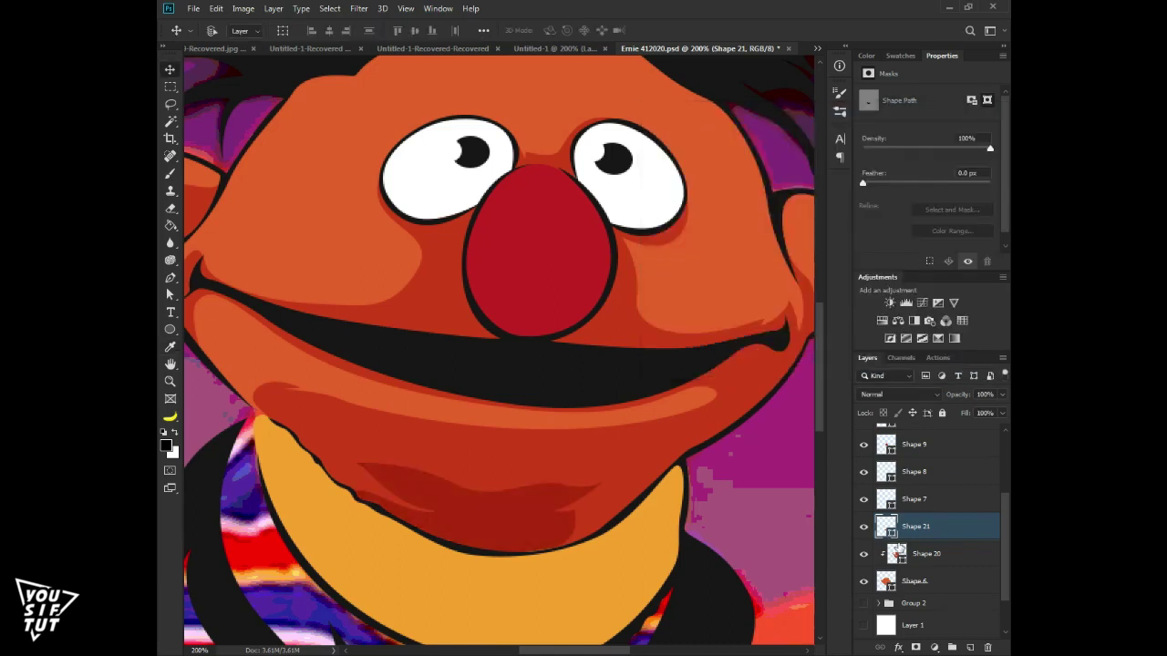
{"action": "key", "text": "ctrl+alt+g"}
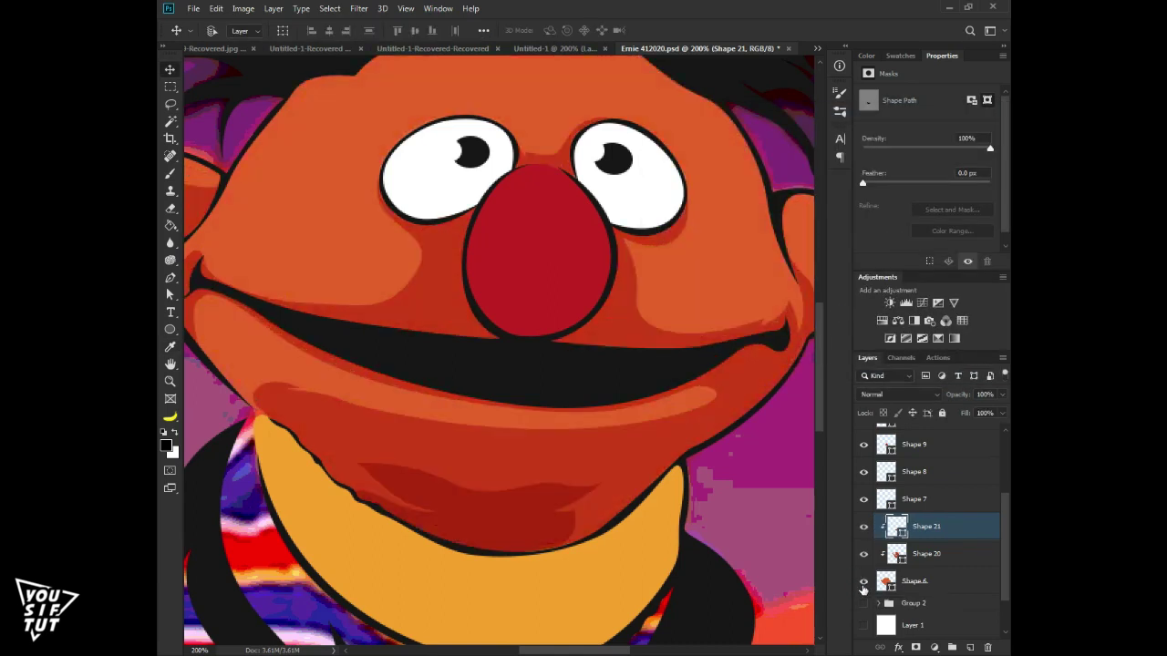
{"action": "scroll", "coordinate": [921, 547], "scroll_direction": "down", "scroll_amount": 5}
{"action": "left_click", "coordinate": [867, 625]}
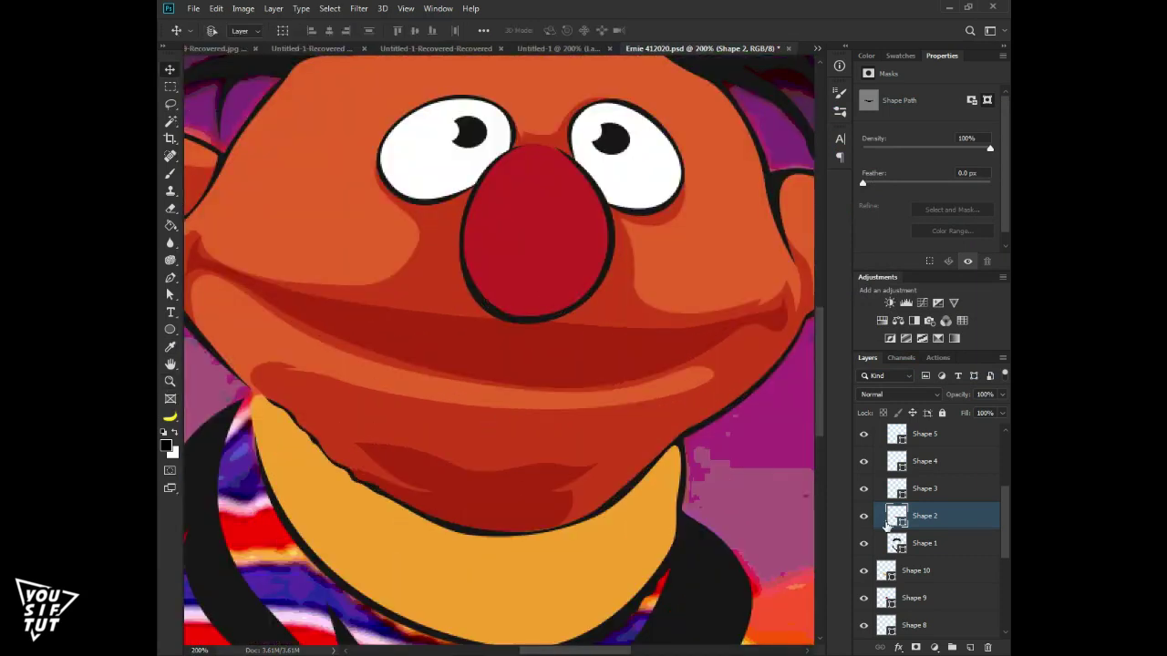
Lower Shape 2's opacity to 48% and hide the panels
{"action": "scroll", "coordinate": [866, 525], "scroll_direction": "down", "scroll_amount": 2}
{"action": "key", "text": "4"}
{"action": "key", "text": "8"}
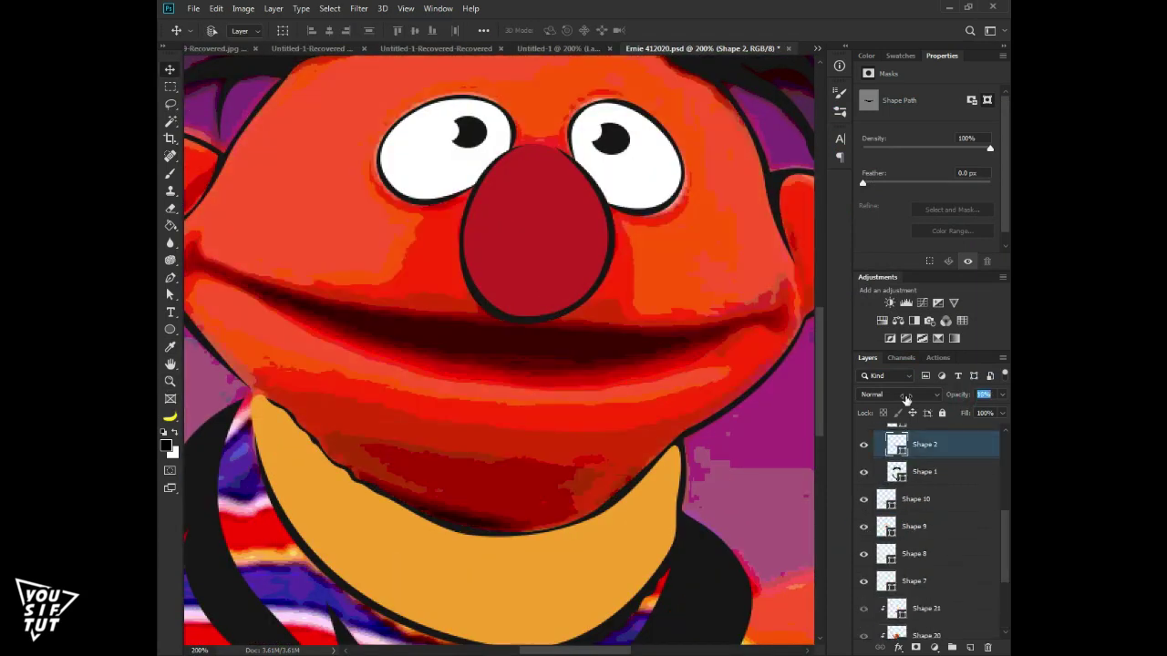
{"action": "scroll", "coordinate": [286, 313], "scroll_direction": "up", "scroll_amount": 3}
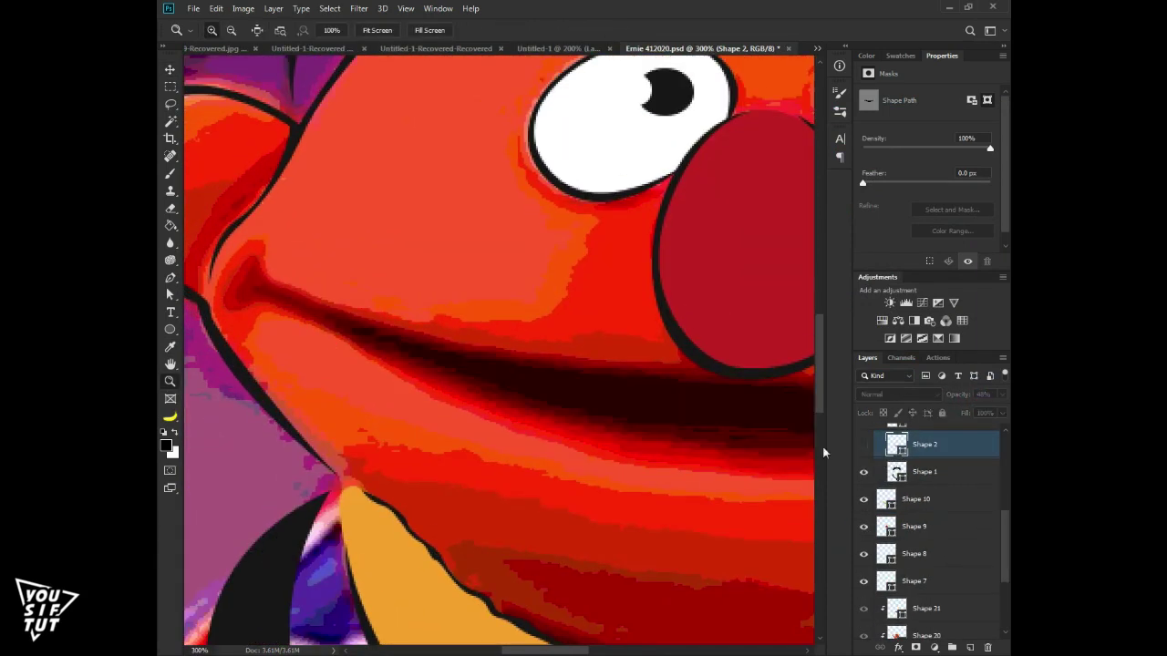
{"action": "key", "text": "Tab"}
Trace a closed lip shape along the top of Ernie's mouth
{"action": "left_click", "coordinate": [307, 287]}
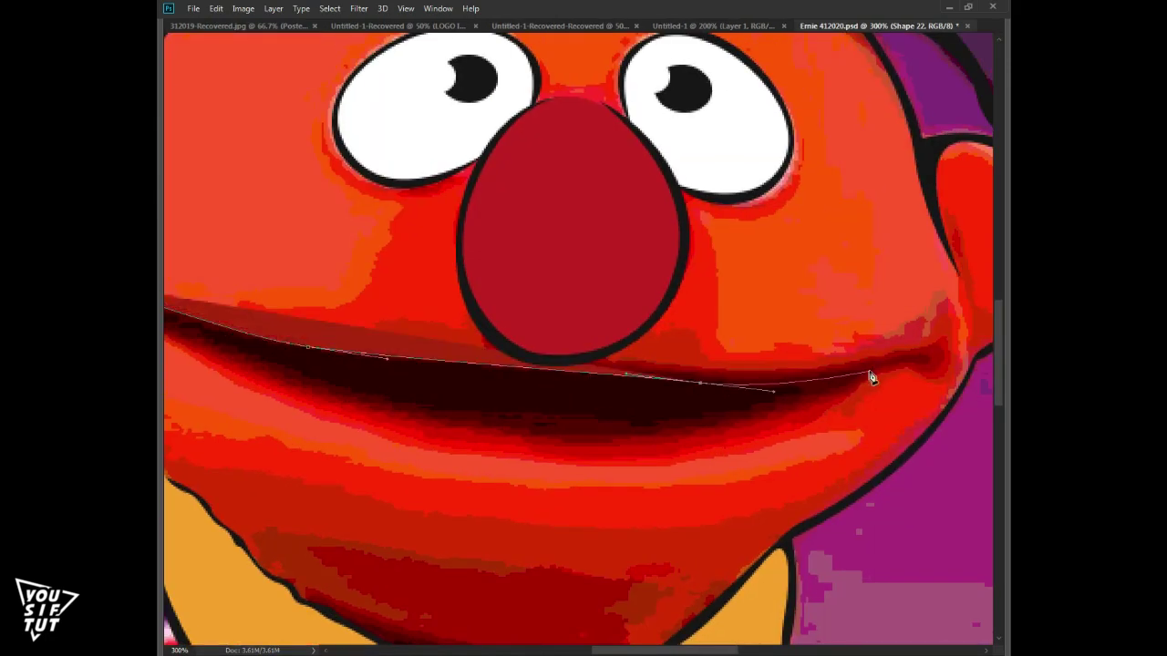
{"action": "mouse_move", "coordinate": [867, 373]}
{"action": "left_mouse_down"}
{"action": "mouse_move", "coordinate": [776, 414]}
{"action": "mouse_move", "coordinate": [592, 443]}
{"action": "left_mouse_up"}
{"action": "mouse_move", "coordinate": [365, 404]}
{"action": "left_mouse_down"}
{"action": "mouse_move", "coordinate": [331, 393]}
{"action": "mouse_move", "coordinate": [474, 419]}
{"action": "mouse_move", "coordinate": [421, 360]}
{"action": "left_mouse_up"}
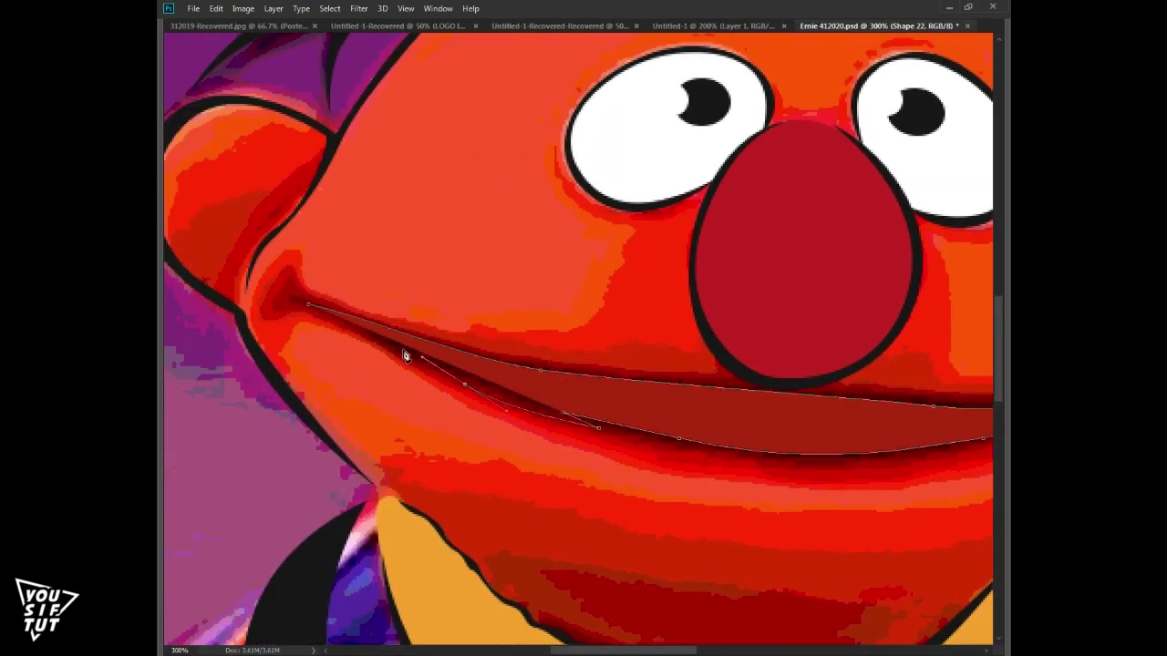
{"action": "left_click", "coordinate": [307, 310]}
{"action": "key", "text": "Tab"}
{"action": "key", "text": "ctrl+1"}
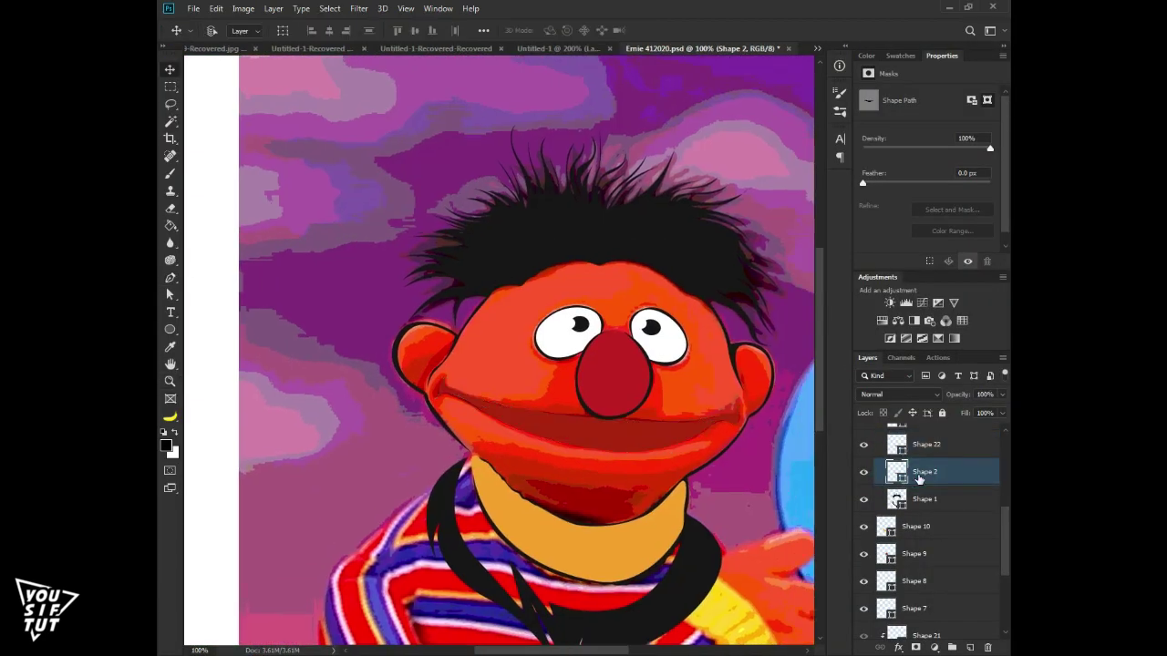
Hide Group 2 to clear the photo background and set the new mouth shape's fill
{"action": "left_click", "coordinate": [865, 602]}
{"action": "left_click_drag", "start_coordinate": [867, 497], "coordinate": [896, 445]}
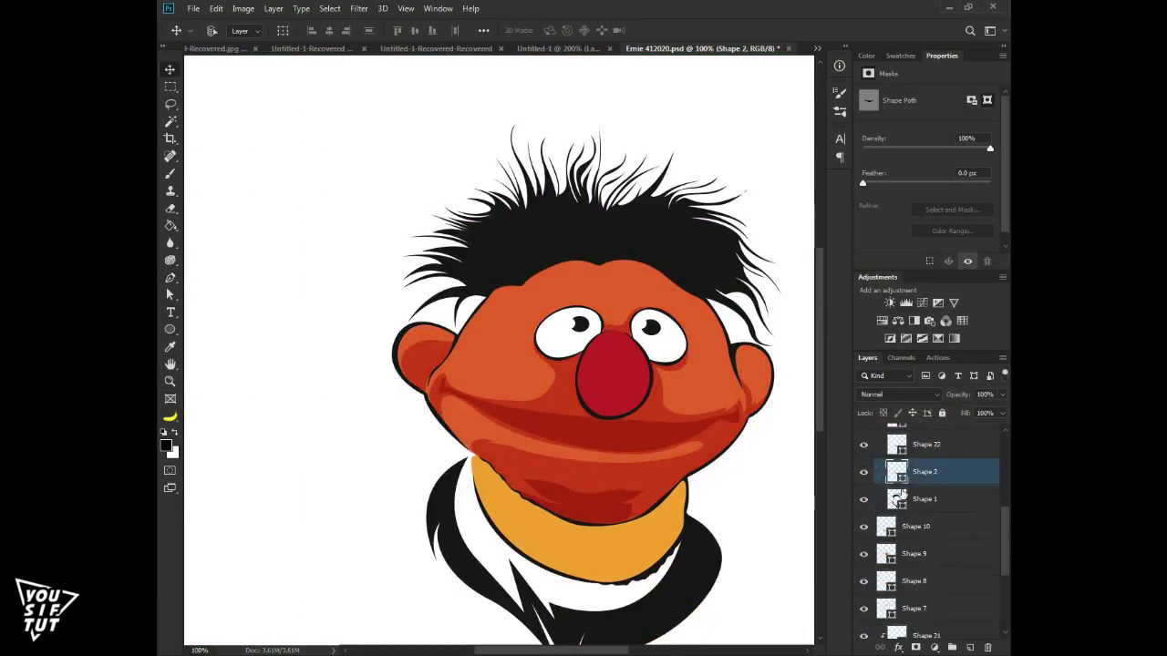
{"action": "double_click", "coordinate": [896, 446]}
{"action": "left_click", "coordinate": [653, 378]}
{"action": "key", "text": "Return"}
{"action": "key", "text": "z"}
{"action": "left_click", "coordinate": [698, 464]}
{"action": "key", "text": "ctrl+1"}
Fill Shape 2 with a colour sampled from the mouth at 50% opacity
{"action": "double_click", "coordinate": [899, 472]}
{"action": "left_click", "coordinate": [667, 430]}
{"action": "key", "text": "Return"}
{"action": "key", "text": "v"}
{"action": "key", "text": "5"}
Change Shape 2's fill to dark red and its opacity to 80%
{"action": "double_click", "coordinate": [898, 471]}
{"action": "left_click", "coordinate": [862, 260]}
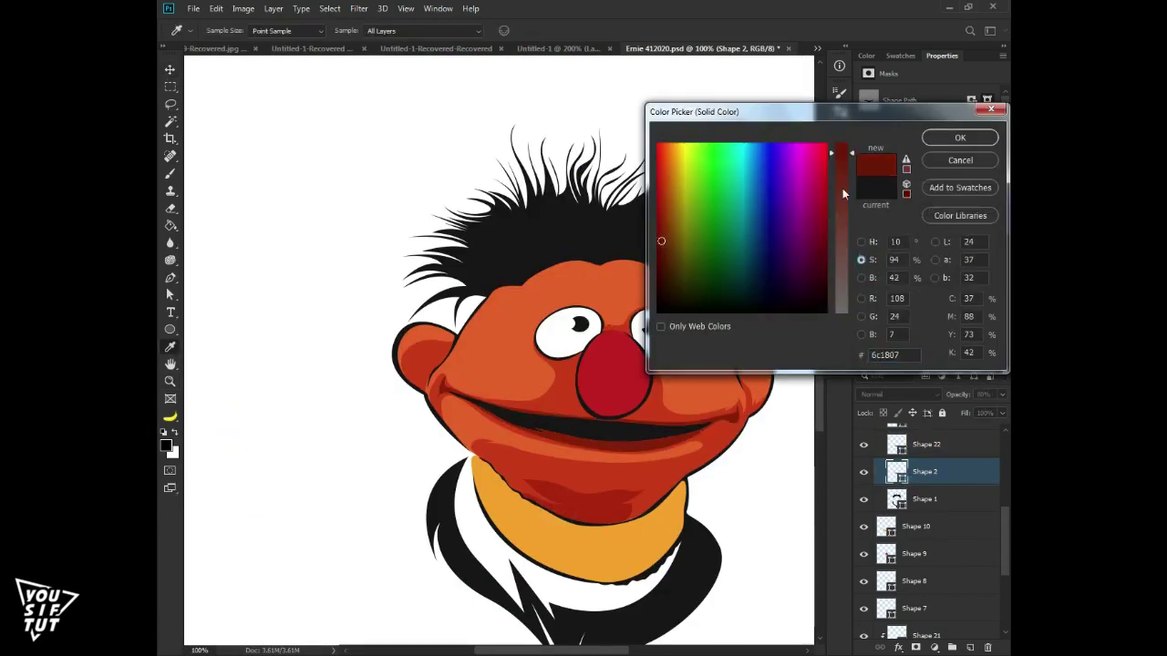
{"action": "left_click", "coordinate": [861, 242]}
{"action": "key", "text": "Return"}
{"action": "key", "text": "v"}
{"action": "key", "text": "ctrl+minus"}
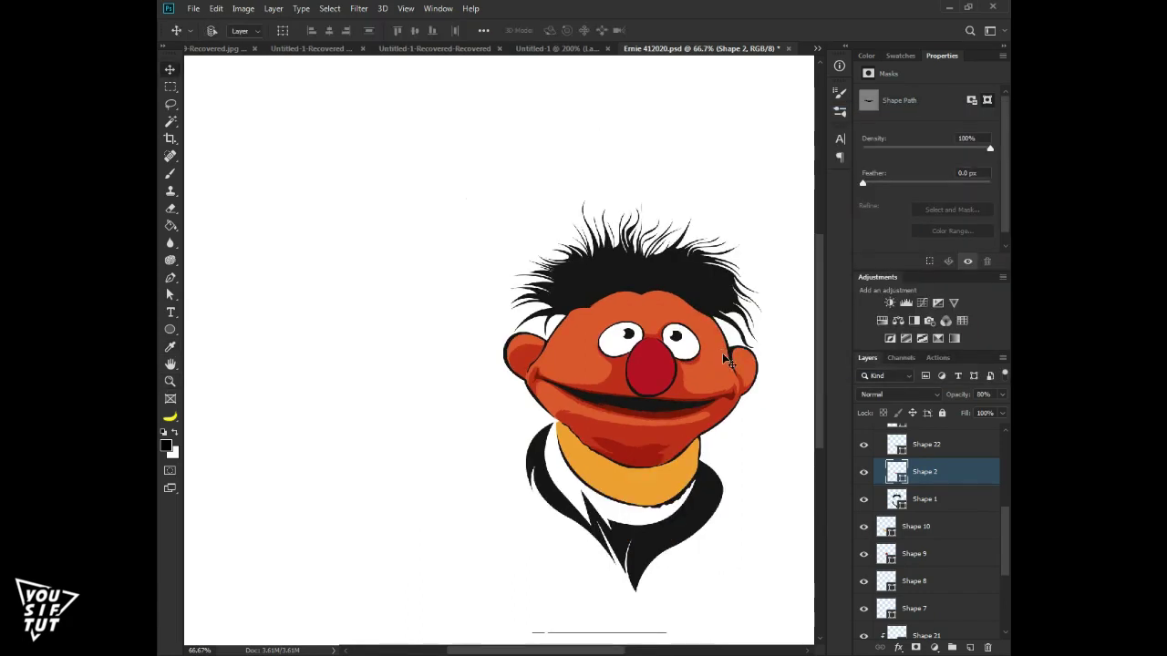
{"action": "key", "text": "8"}
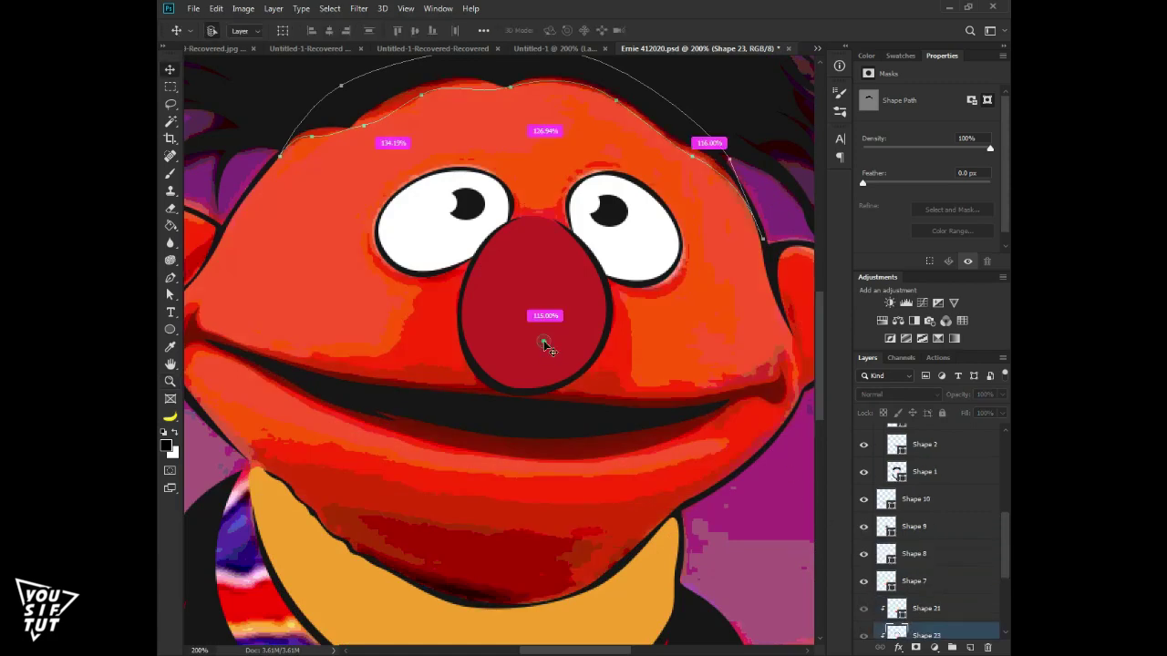
Draw a curved shadow on the lower nose, move it above Shape 9 and clip it there
{"action": "left_click", "coordinate": [865, 534]}
{"action": "key", "text": "p"}
{"action": "left_click_drag", "start_coordinate": [464, 351], "coordinate": [483, 387]}
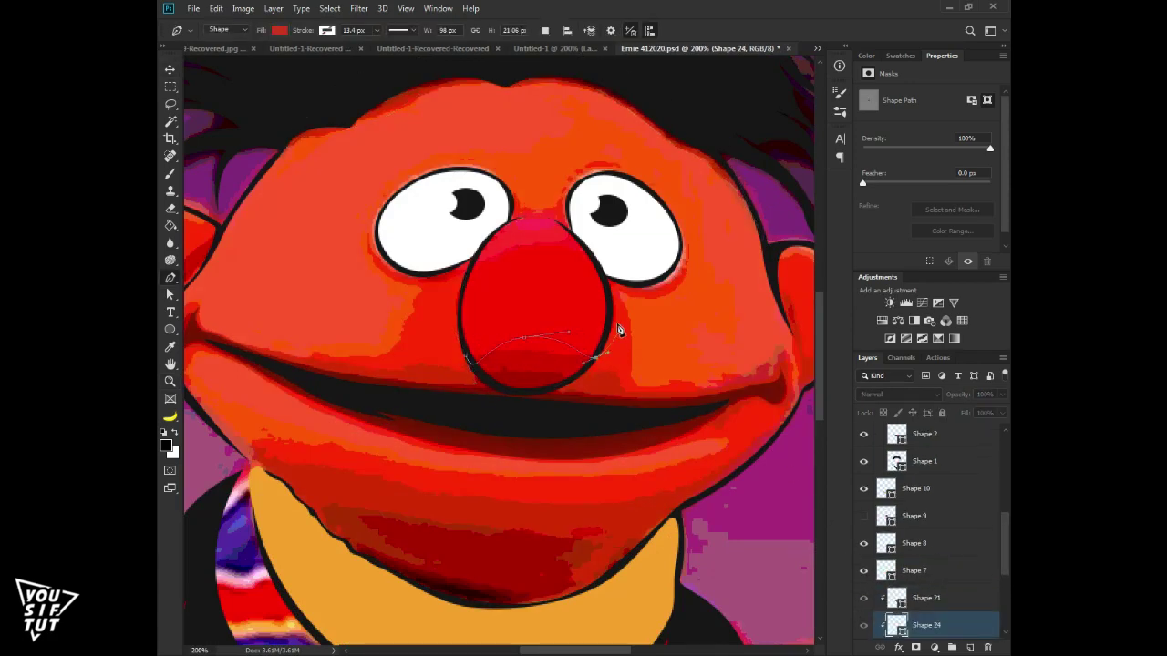
{"action": "left_click_drag", "start_coordinate": [926, 625], "coordinate": [921, 456]}
{"action": "left_click", "coordinate": [916, 489]}
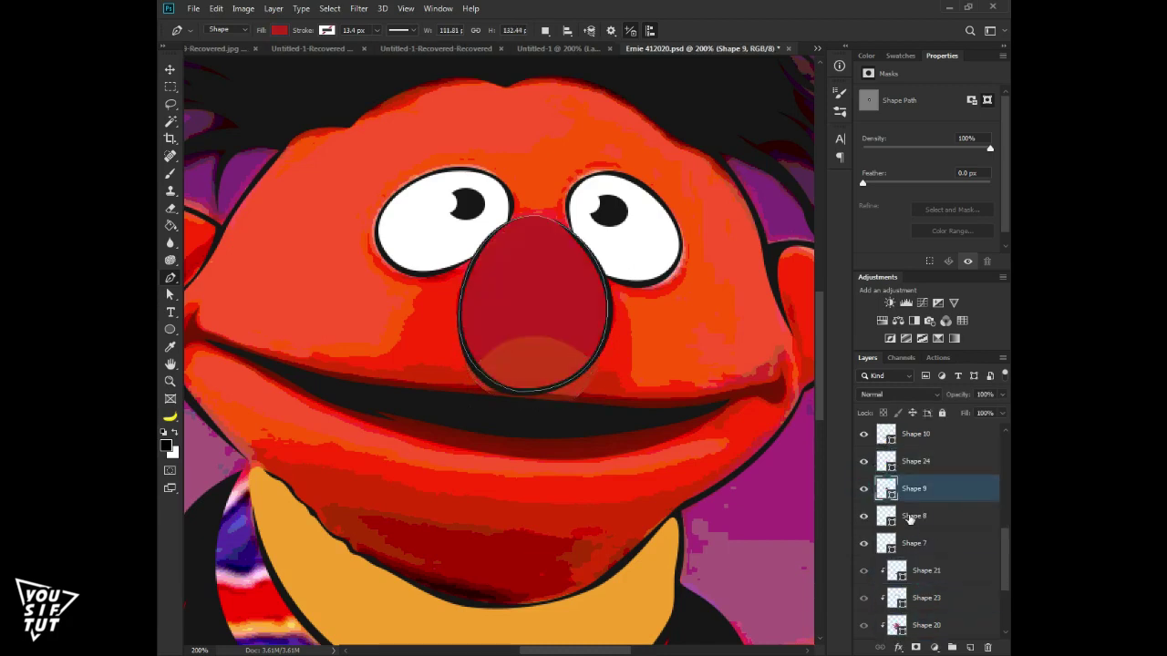
{"action": "left_click", "coordinate": [864, 488]}
{"action": "left_click", "coordinate": [857, 472], "text": "alt"}
{"action": "double_click", "coordinate": [897, 462]}
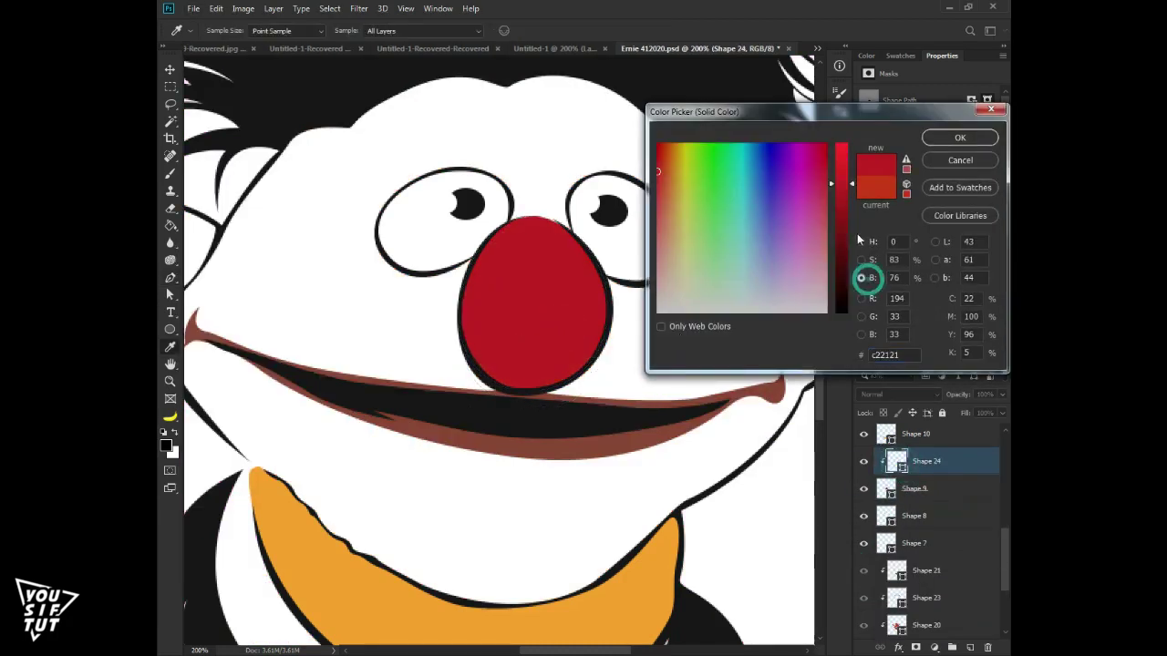
Set the Shape 24 nose shadow to dark red (c22121) and hide Shape 9
{"action": "left_click", "coordinate": [862, 242]}
{"action": "mouse_move", "coordinate": [840, 310]}
{"action": "left_mouse_down"}
{"action": "mouse_move", "coordinate": [839, 200]}
{"action": "mouse_move", "coordinate": [845, 328]}
{"action": "left_mouse_up"}
{"action": "left_click", "coordinate": [960, 137]}
{"action": "left_click", "coordinate": [860, 541]}
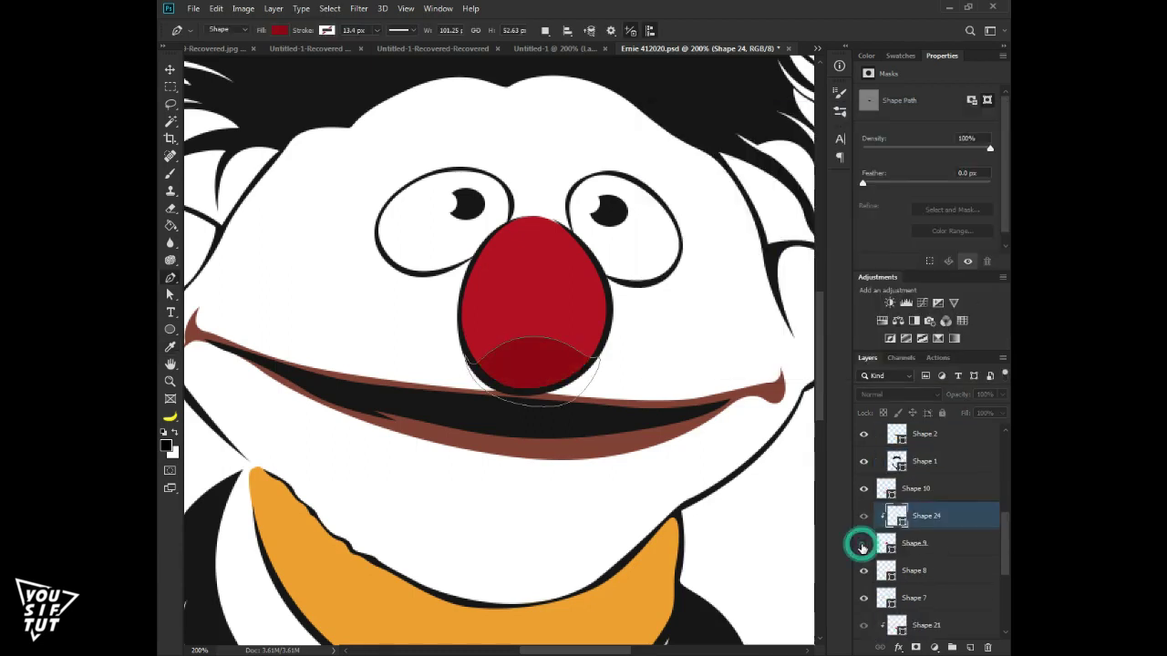
{"action": "left_click", "coordinate": [876, 605]}
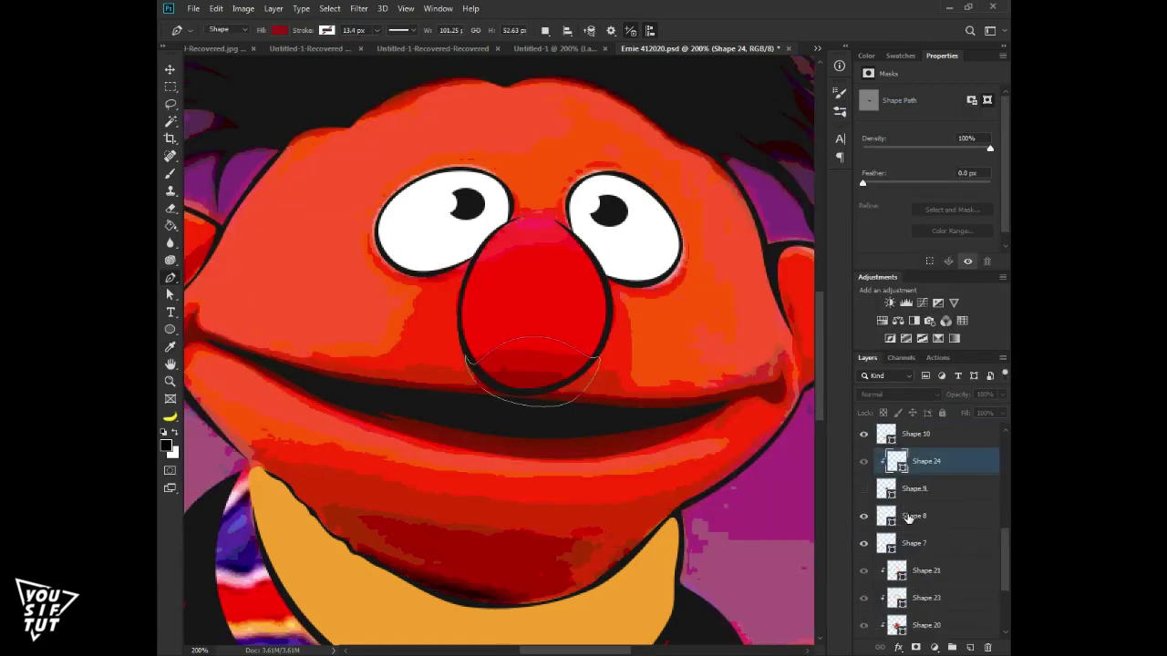
Draw a new shape on the nose and give it a warmer red fill
{"action": "left_click", "coordinate": [460, 301]}
{"action": "left_click_drag", "start_coordinate": [501, 211], "coordinate": [479, 262]}
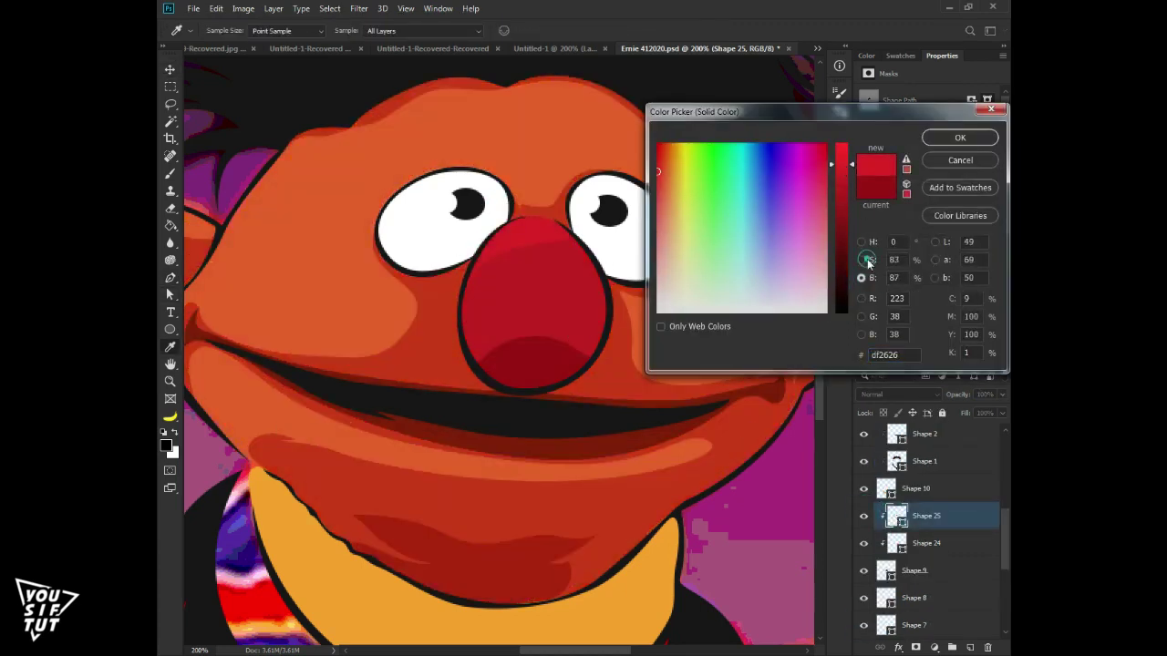
{"action": "left_click", "coordinate": [785, 164]}
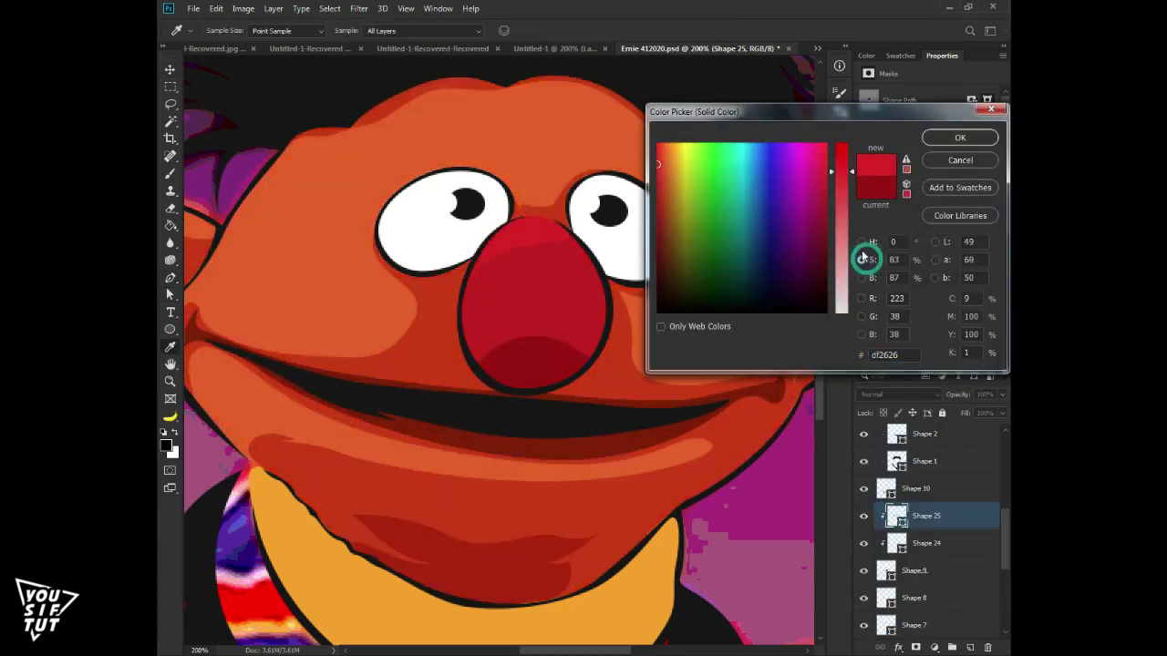
{"action": "left_click_drag", "start_coordinate": [844, 301], "coordinate": [846, 310]}
{"action": "key", "text": "Return"}
{"action": "double_click", "coordinate": [897, 516]}
{"action": "left_click", "coordinate": [861, 260]}
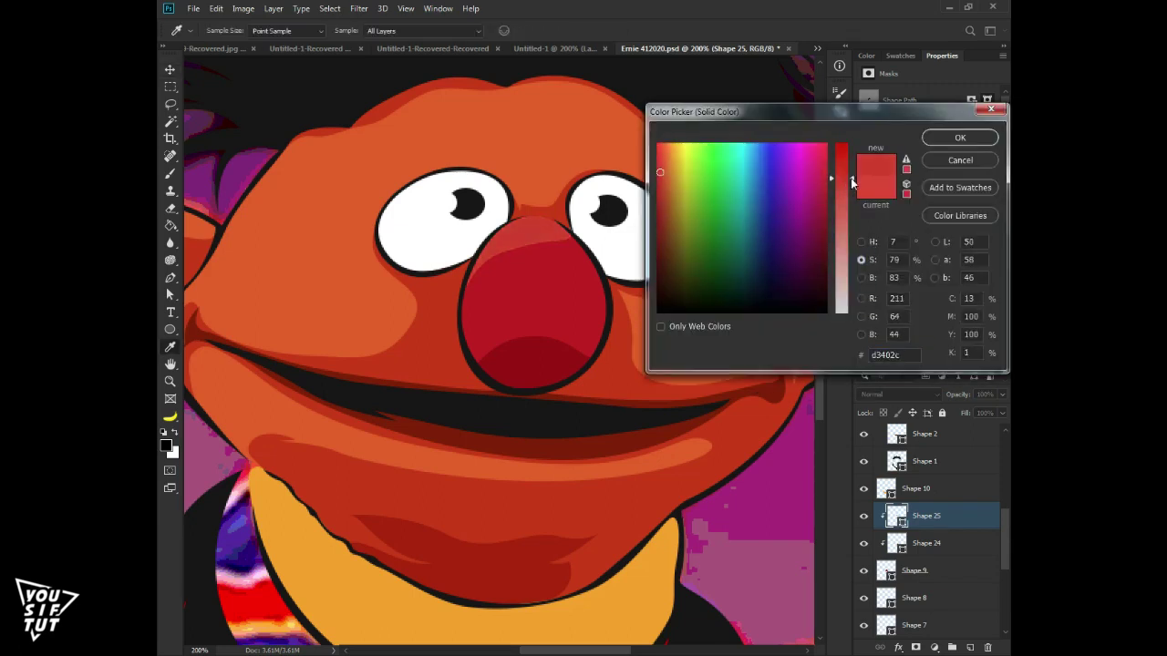
{"action": "key", "text": "Return"}
Draw a shadow across the lower nose and clip it under Shape 24 with the sampled colour
{"action": "scroll", "coordinate": [930, 528], "scroll_direction": "down", "scroll_amount": 3}
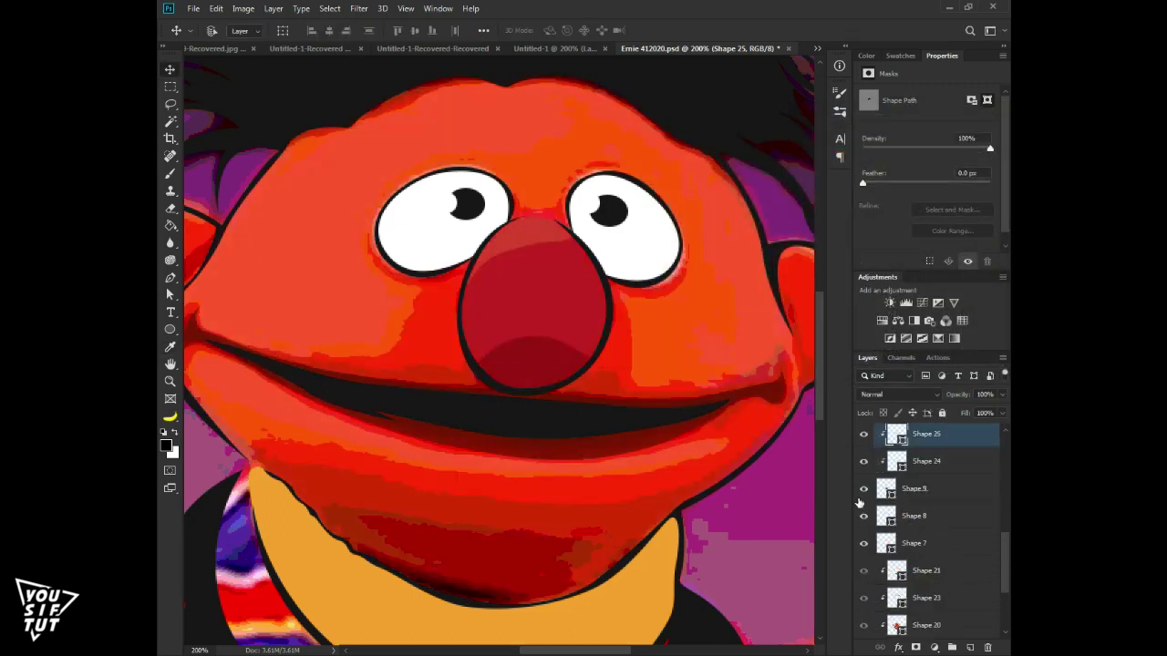
{"action": "key", "text": "p"}
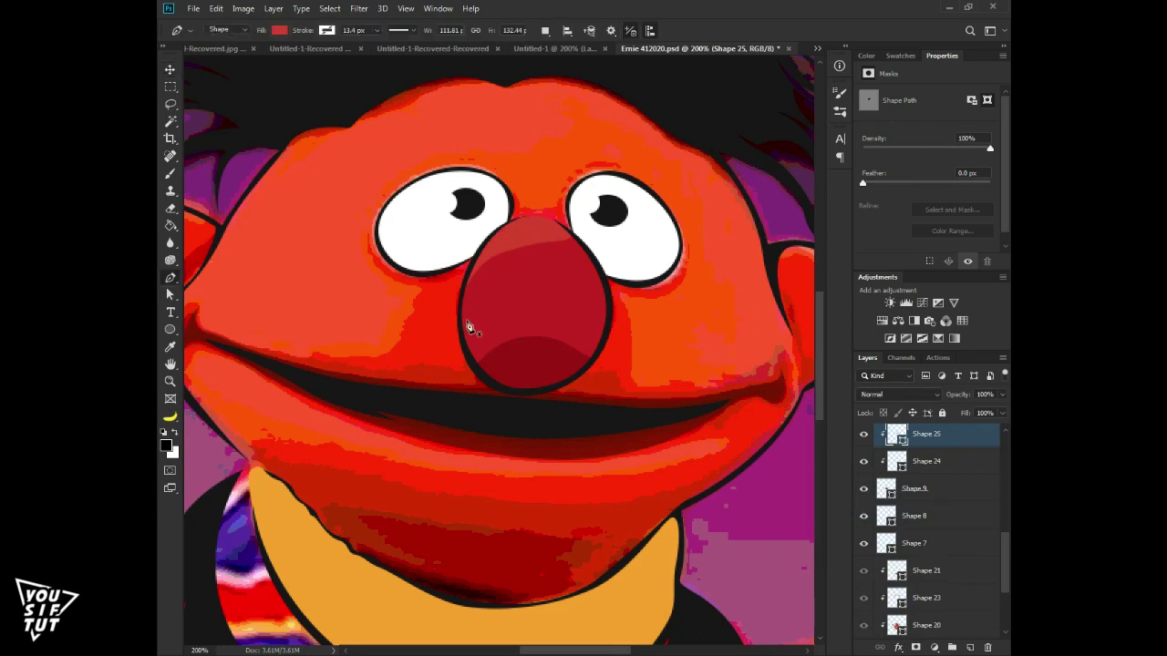
{"action": "left_click_drag", "start_coordinate": [459, 318], "coordinate": [466, 356]}
{"action": "left_click", "coordinate": [552, 303]}
{"action": "left_click_drag", "start_coordinate": [585, 310], "coordinate": [579, 374]}
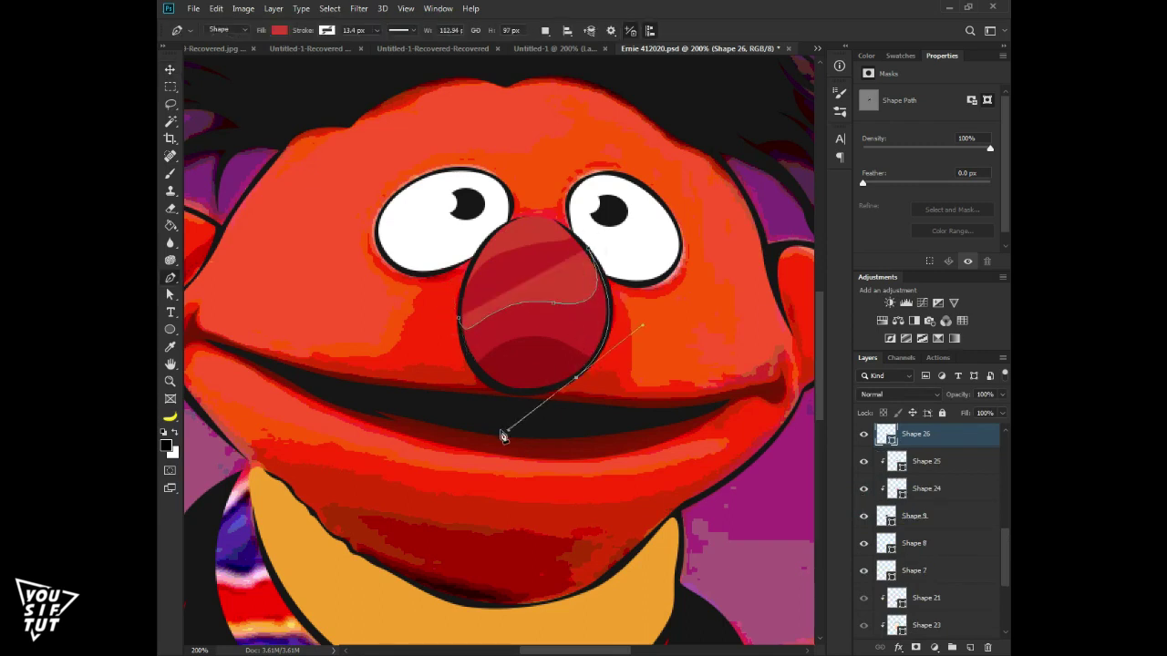
{"action": "left_click", "coordinate": [459, 317]}
{"action": "left_click_drag", "start_coordinate": [916, 434], "coordinate": [921, 501]}
{"action": "double_click", "coordinate": [896, 489]}
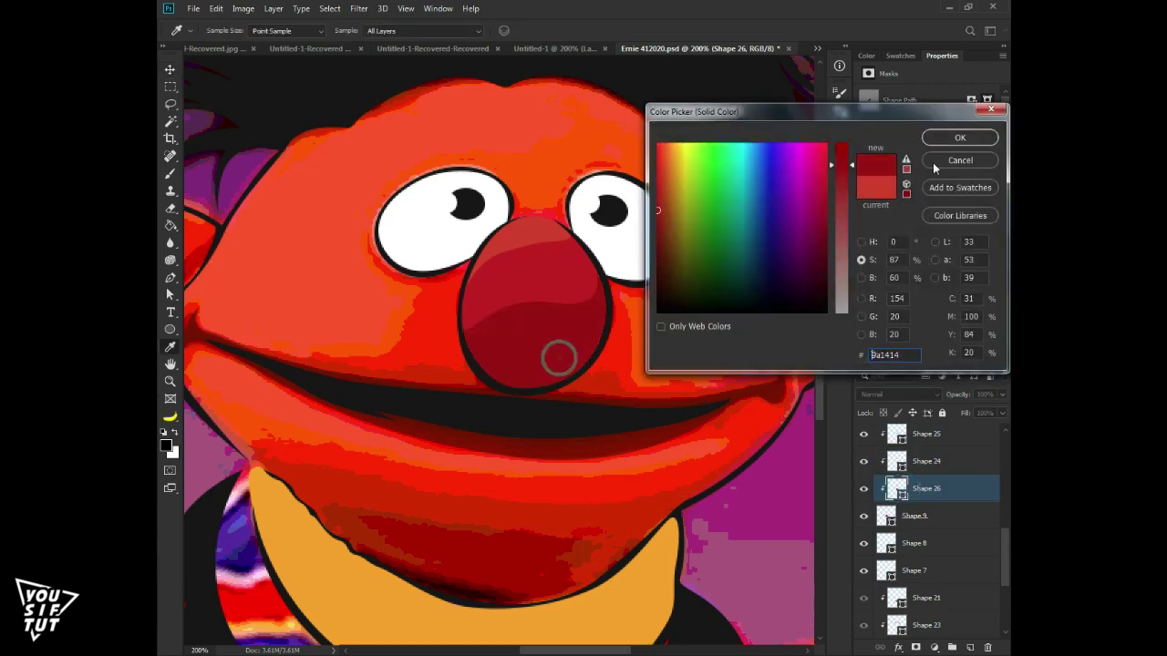
{"action": "left_click", "coordinate": [960, 137]}
Darken Shape 24 to 840c0c and show the flat Shape 6 vector face
{"action": "left_click", "coordinate": [926, 462]}
{"action": "double_click", "coordinate": [896, 461]}
{"action": "left_click", "coordinate": [861, 277]}
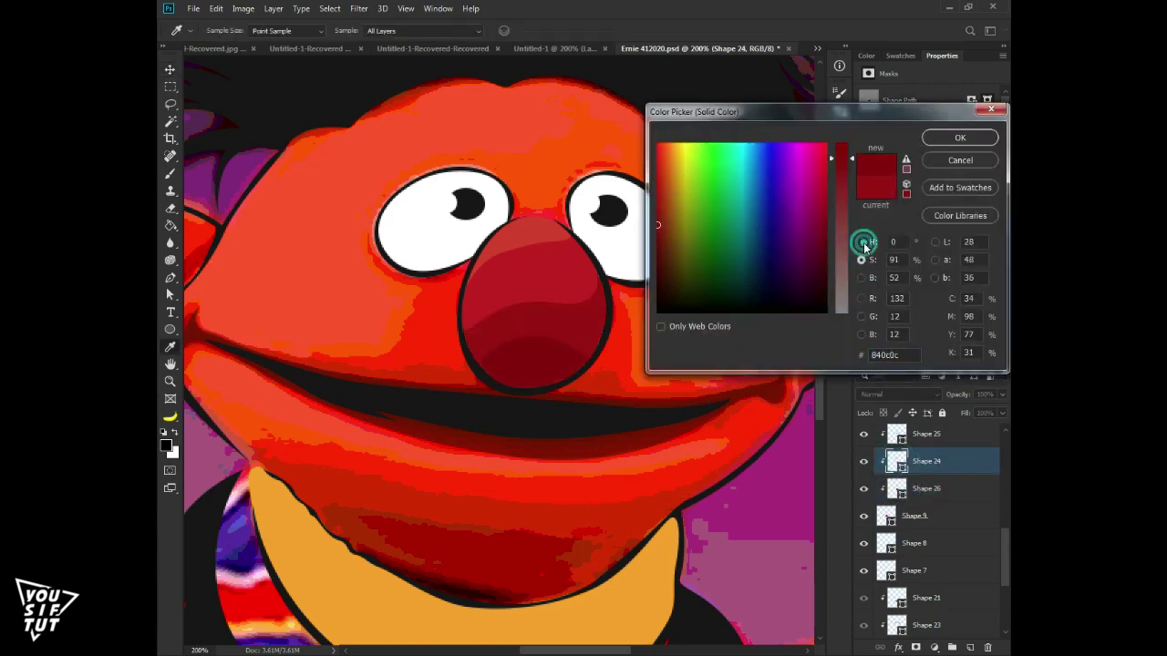
{"action": "left_click", "coordinate": [862, 241]}
{"action": "key", "text": "Escape"}
{"action": "scroll", "coordinate": [920, 529], "scroll_direction": "down", "scroll_amount": 4}
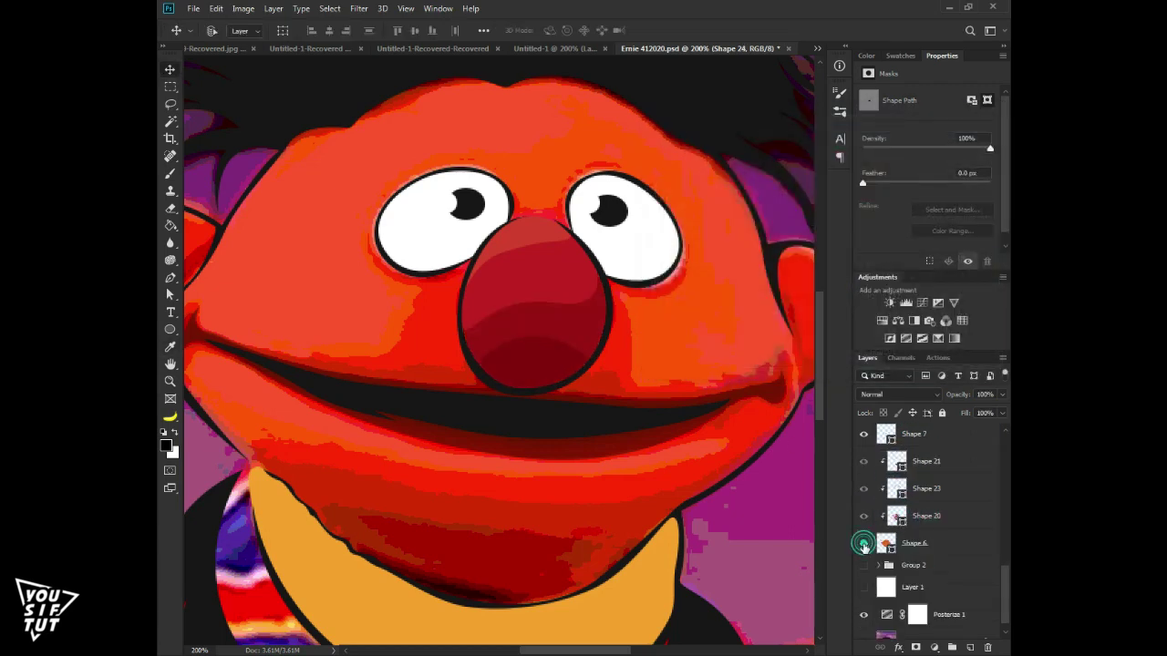
{"action": "left_click", "coordinate": [865, 545]}
{"action": "key", "text": "a"}
{"action": "left_click", "coordinate": [544, 345]}
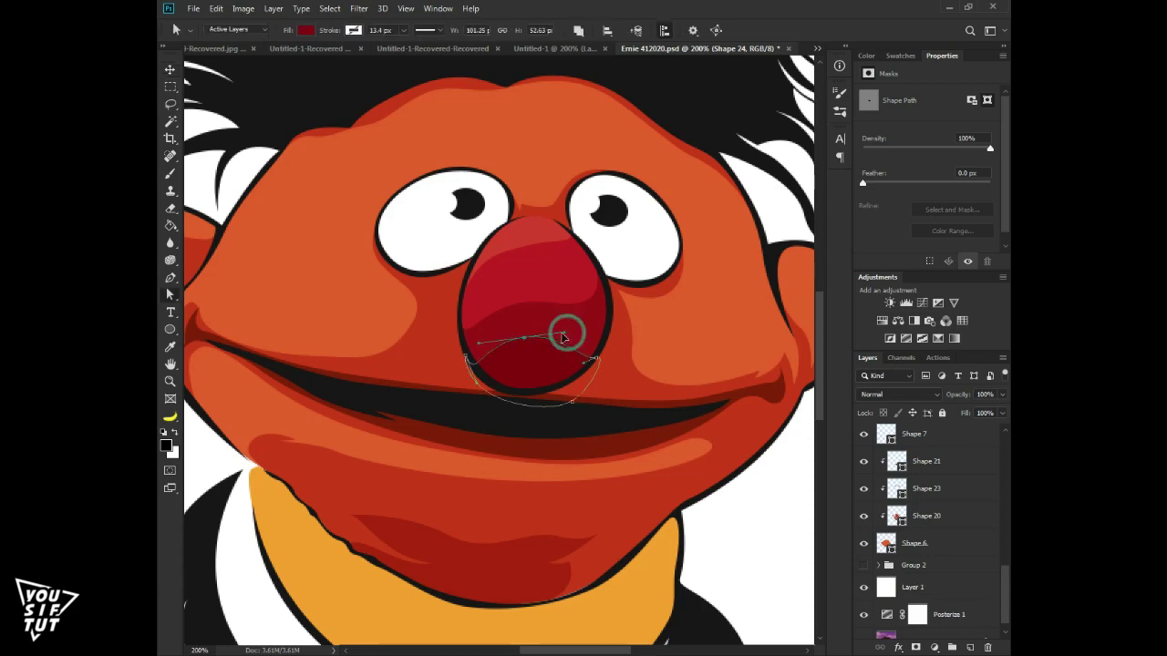
Zoom out to 100% and make Shape 24 and Shape 25 visible again
{"action": "key", "text": "v"}
{"action": "key", "text": "ctrl+minus"}
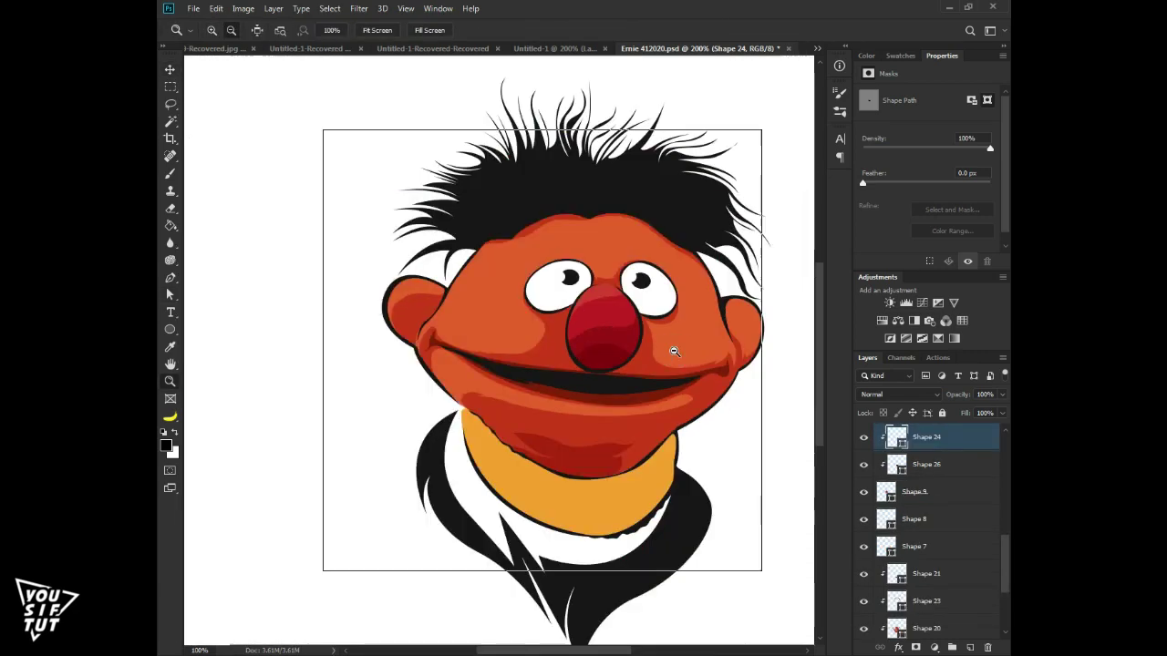
{"action": "left_click", "coordinate": [862, 439]}
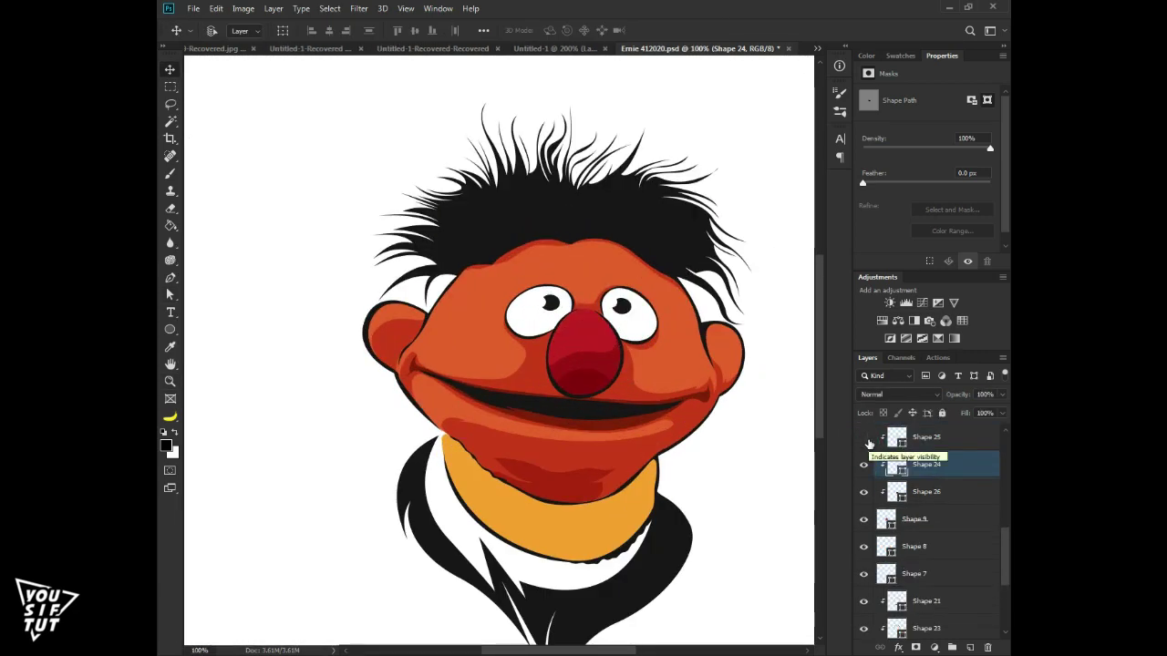
{"action": "left_click", "coordinate": [863, 437]}
{"action": "double_click", "coordinate": [897, 437]}
{"action": "left_click", "coordinate": [965, 137]}
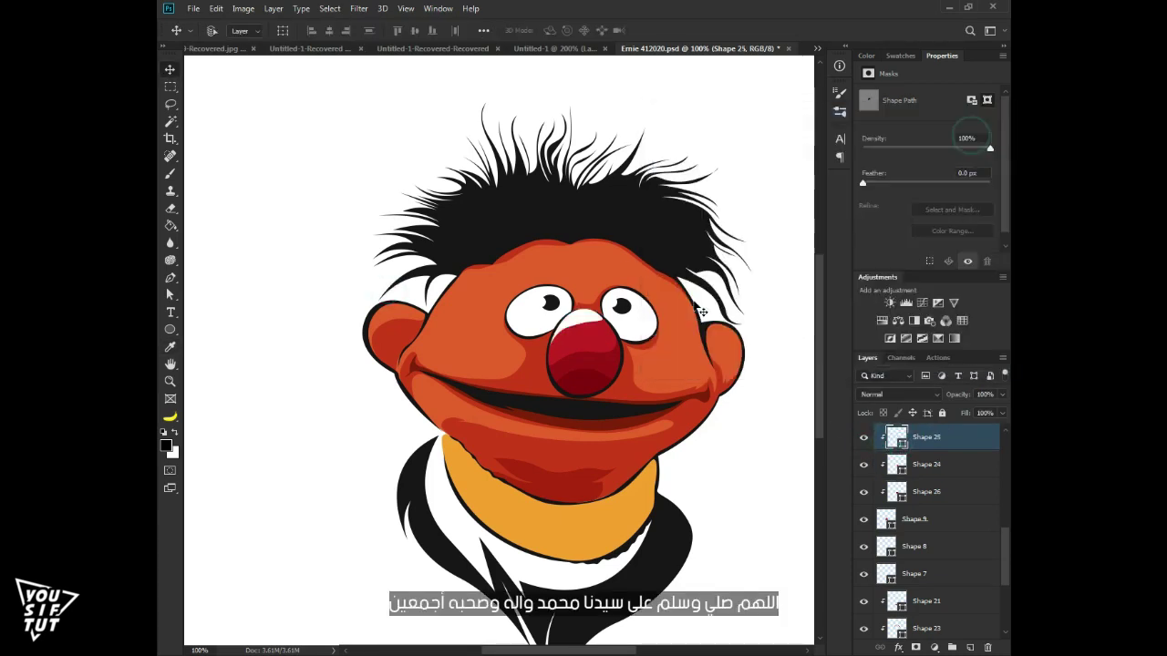
{"action": "key", "text": "a"}
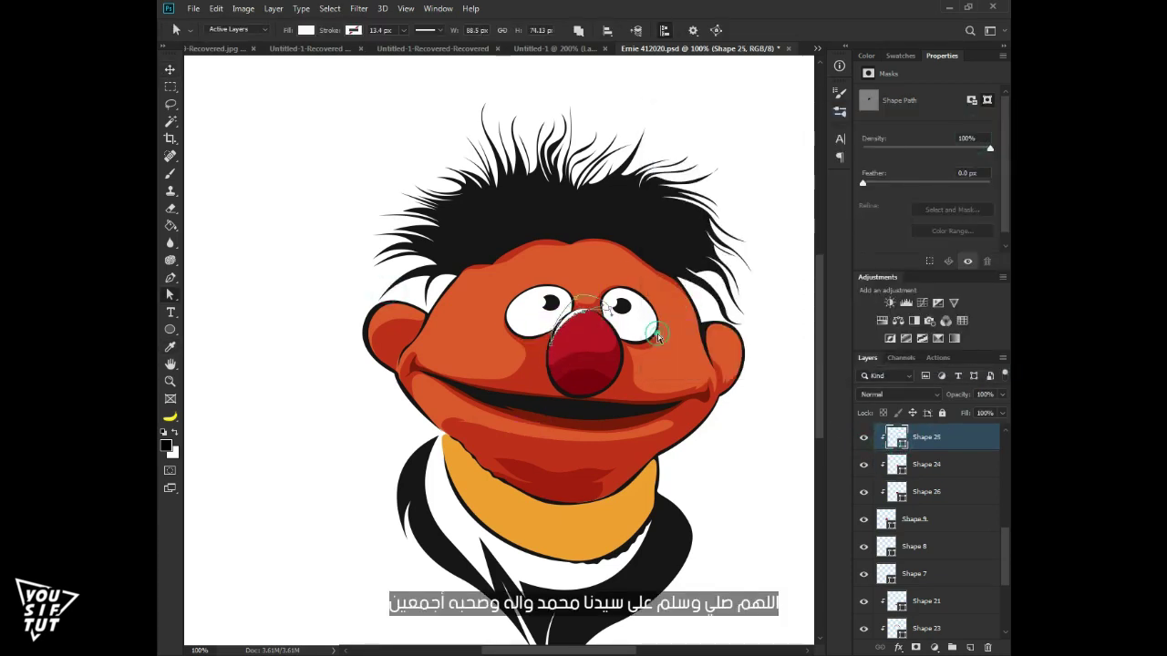
Hide the flat Shape 6 face so the posterized photo shows behind the cartoon
{"action": "scroll", "coordinate": [679, 401], "scroll_direction": "right", "scroll_amount": 1}
{"action": "key", "text": "v"}
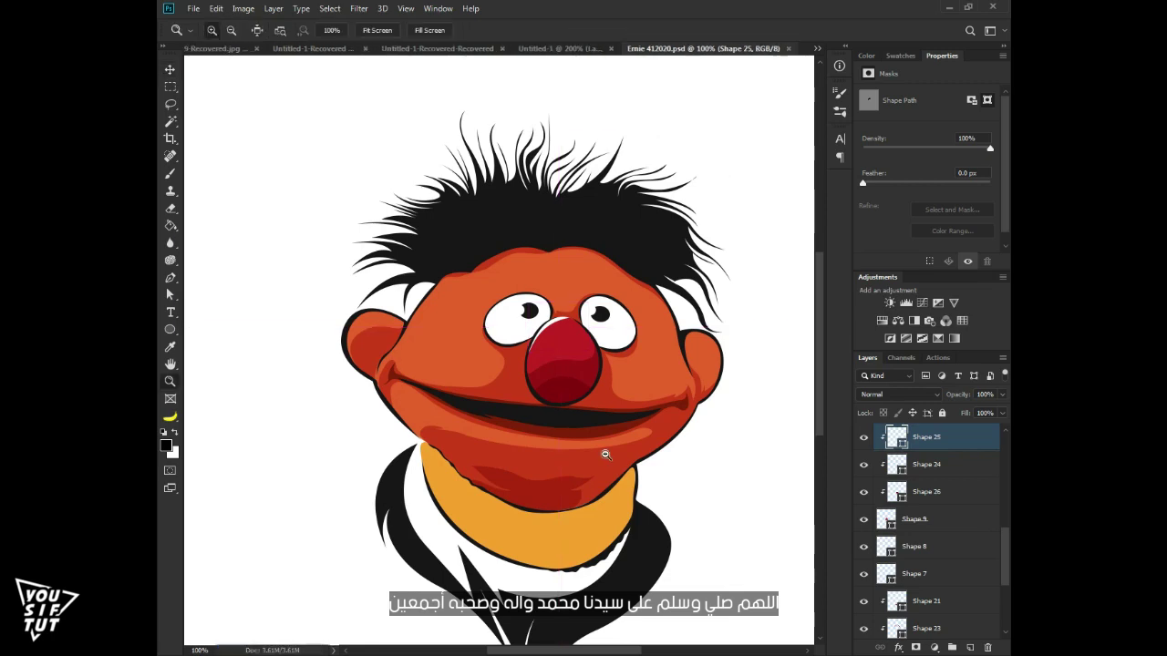
{"action": "scroll", "coordinate": [912, 547], "scroll_direction": "down", "scroll_amount": 3}
{"action": "left_click", "coordinate": [868, 613]}
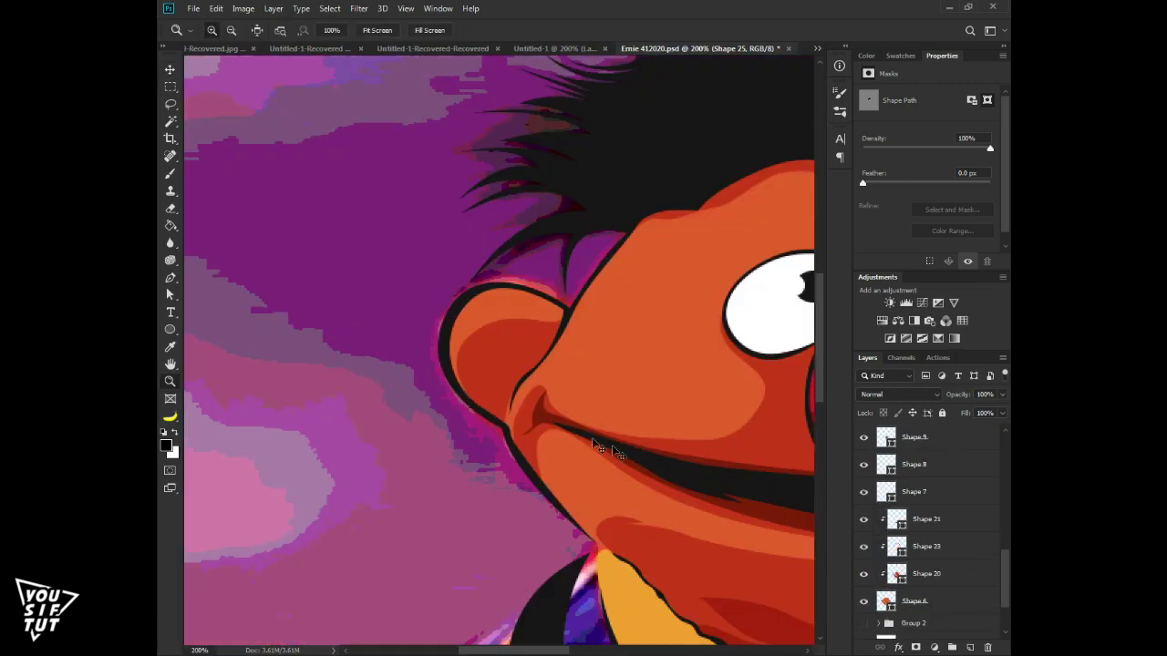
{"action": "left_click", "coordinate": [895, 438]}
{"action": "double_click", "coordinate": [896, 437]}
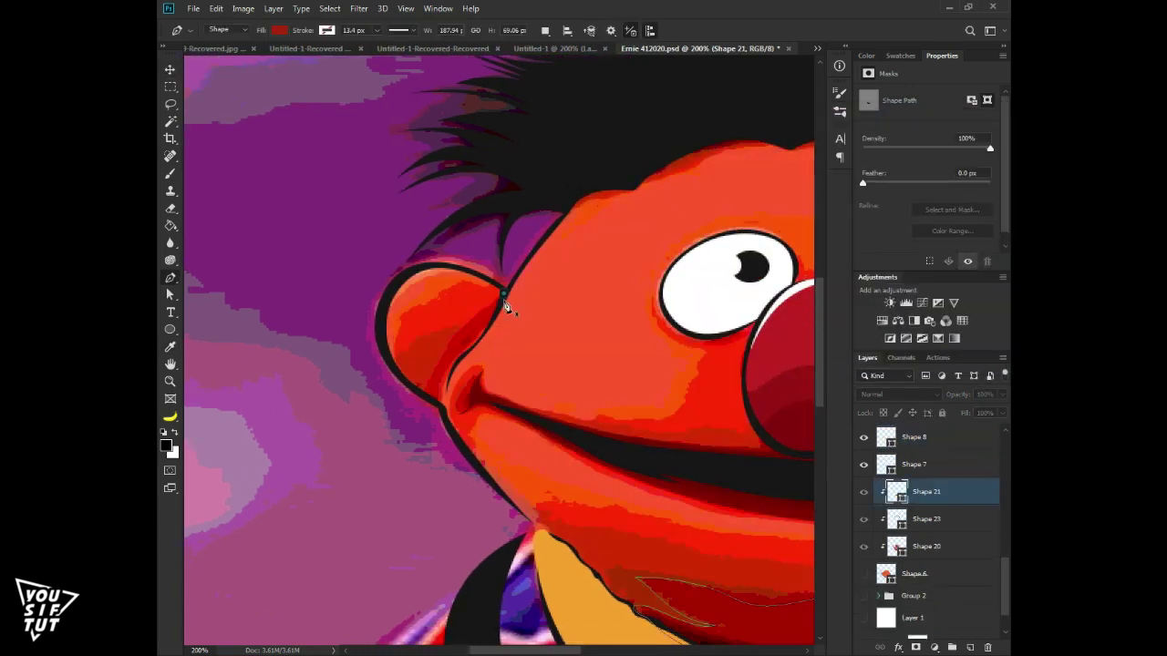
Draw the dark crease Shape 27 along Ernie's left cheek and clip it to the face
{"action": "left_click", "coordinate": [504, 294]}
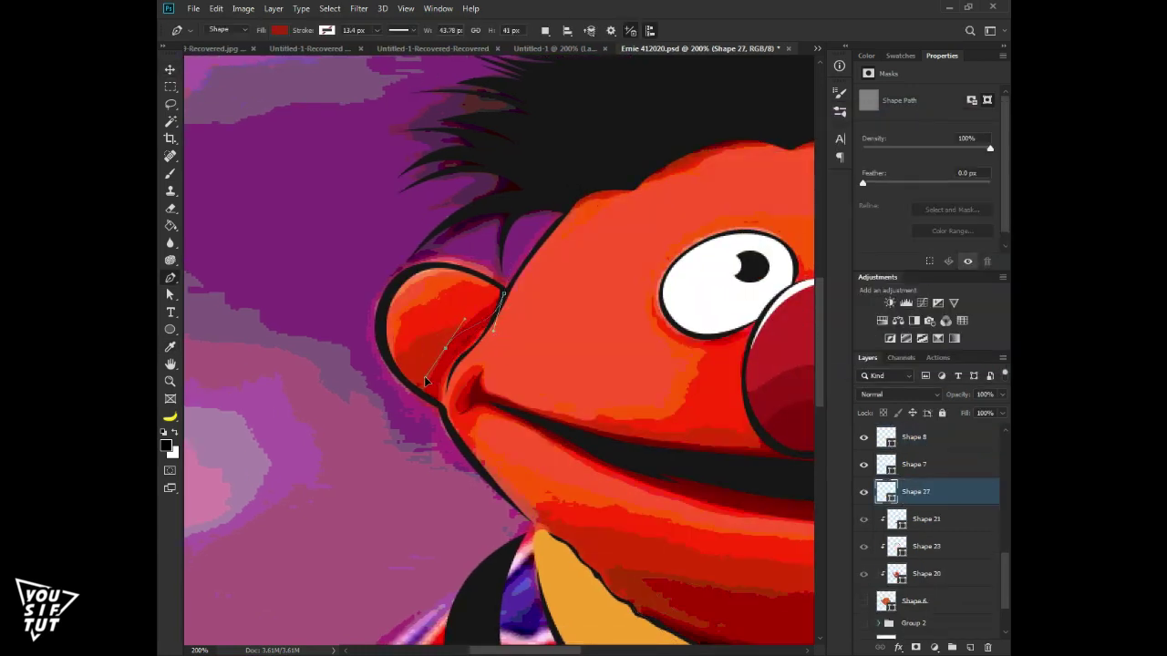
{"action": "left_click_drag", "start_coordinate": [446, 419], "coordinate": [454, 367]}
{"action": "left_click", "coordinate": [863, 601]}
{"action": "double_click", "coordinate": [886, 491]}
{"action": "key", "text": "Return"}
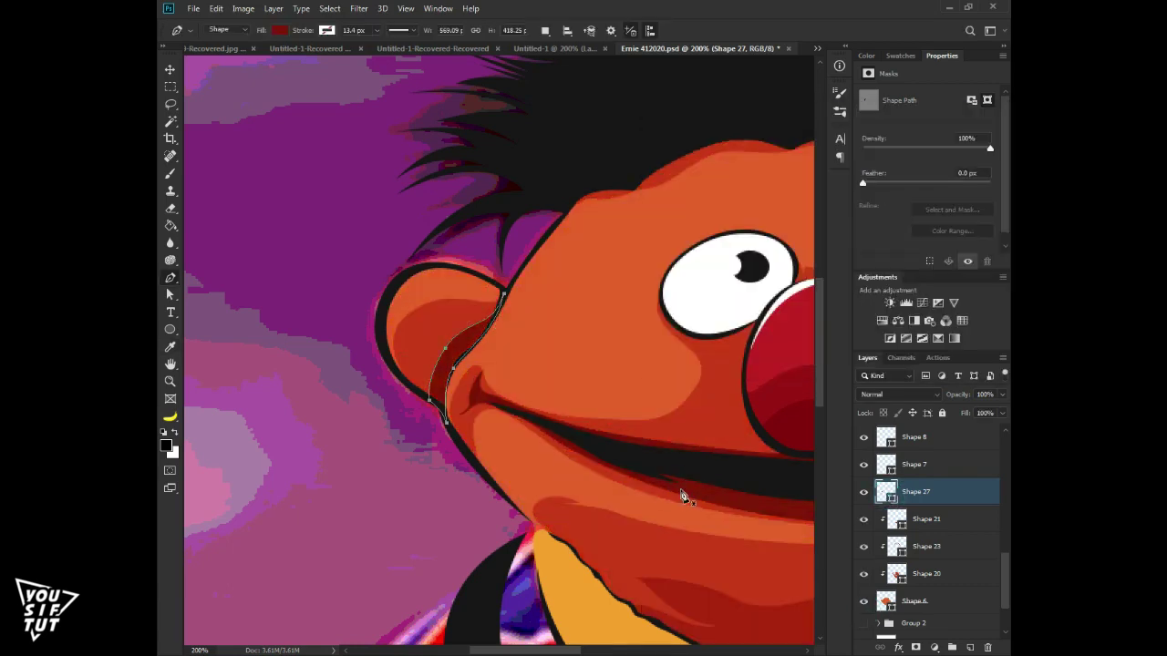
{"action": "left_click", "coordinate": [943, 507], "text": "alt"}
{"action": "left_click", "coordinate": [864, 601]}
{"action": "scroll", "coordinate": [560, 343], "scroll_direction": "right", "scroll_amount": 5}
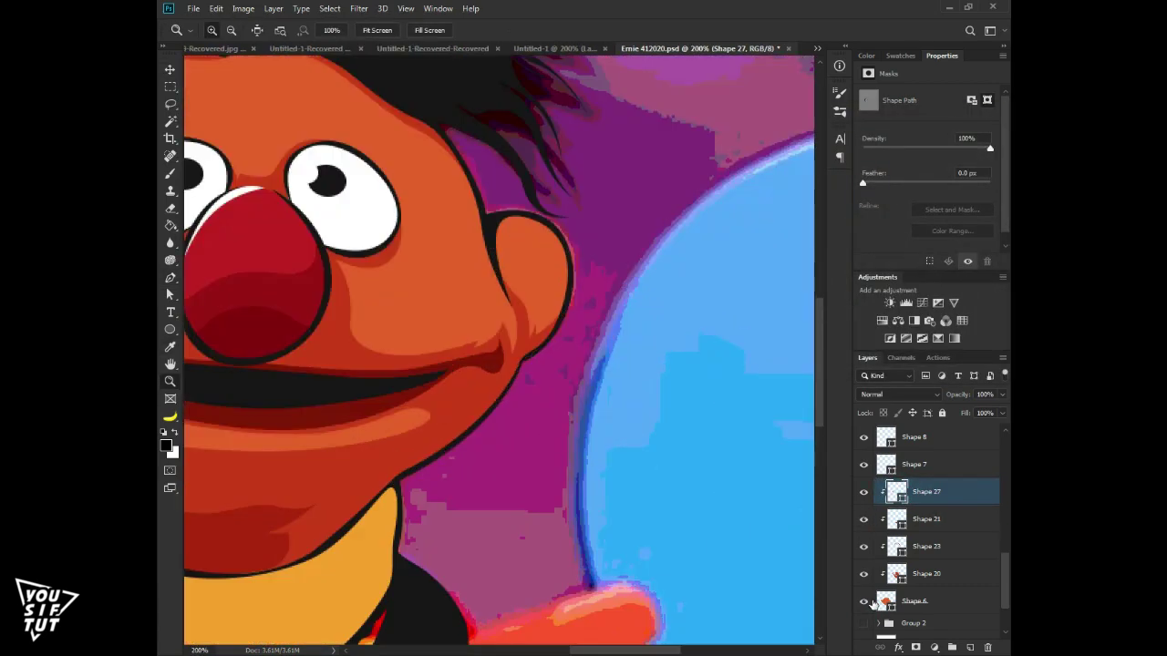
{"action": "scroll", "coordinate": [560, 343], "scroll_direction": "left", "scroll_amount": 3}
{"action": "scroll", "coordinate": [581, 400], "scroll_direction": "up", "scroll_amount": 2}
Pen-draw Shape 28 as a shadow inside Ernie's right ear
{"action": "key", "text": "p"}
{"action": "left_click", "coordinate": [542, 278]}
{"action": "left_click_drag", "start_coordinate": [609, 352], "coordinate": [617, 475]}
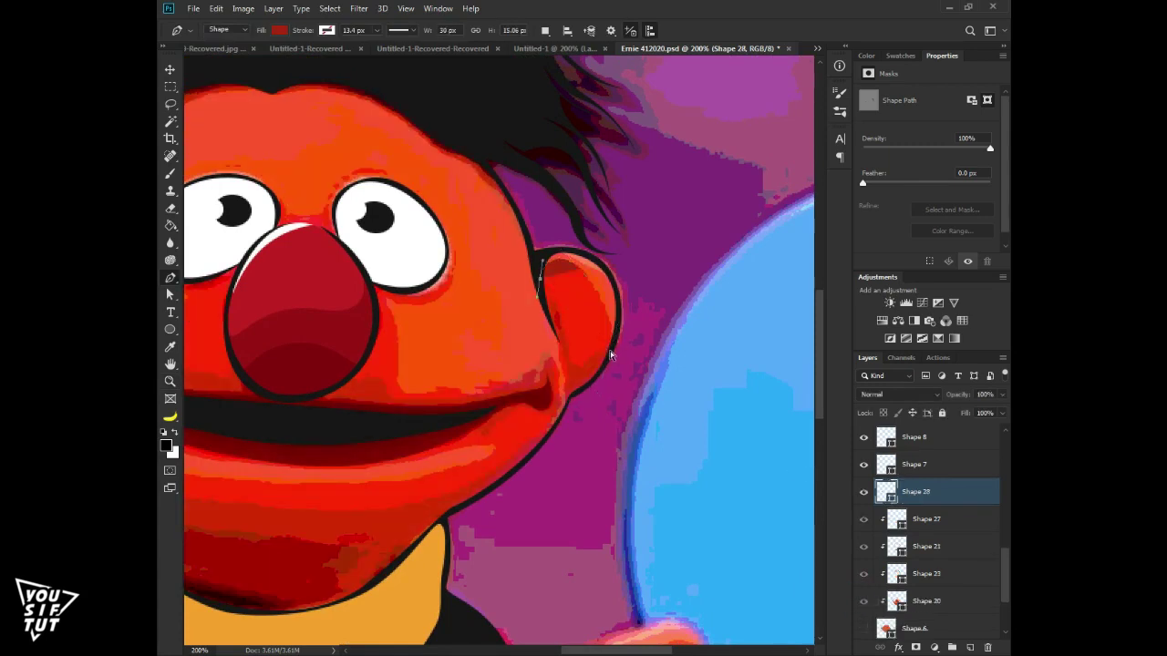
{"action": "left_click_drag", "start_coordinate": [567, 392], "coordinate": [563, 410]}
{"action": "key", "text": "1"}
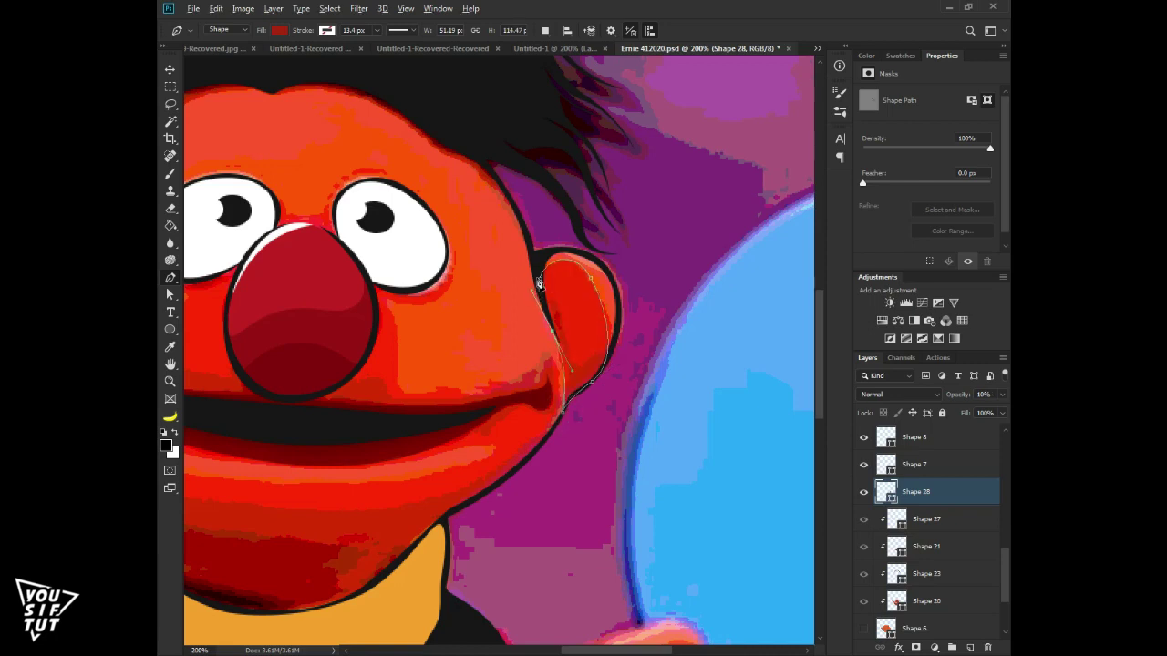
{"action": "key", "text": "0"}
{"action": "key", "text": "v"}
Move Shape 28 below Shape 20, clip it, and set its opacity to 48%
{"action": "scroll", "coordinate": [921, 492], "scroll_direction": "down", "scroll_amount": 1}
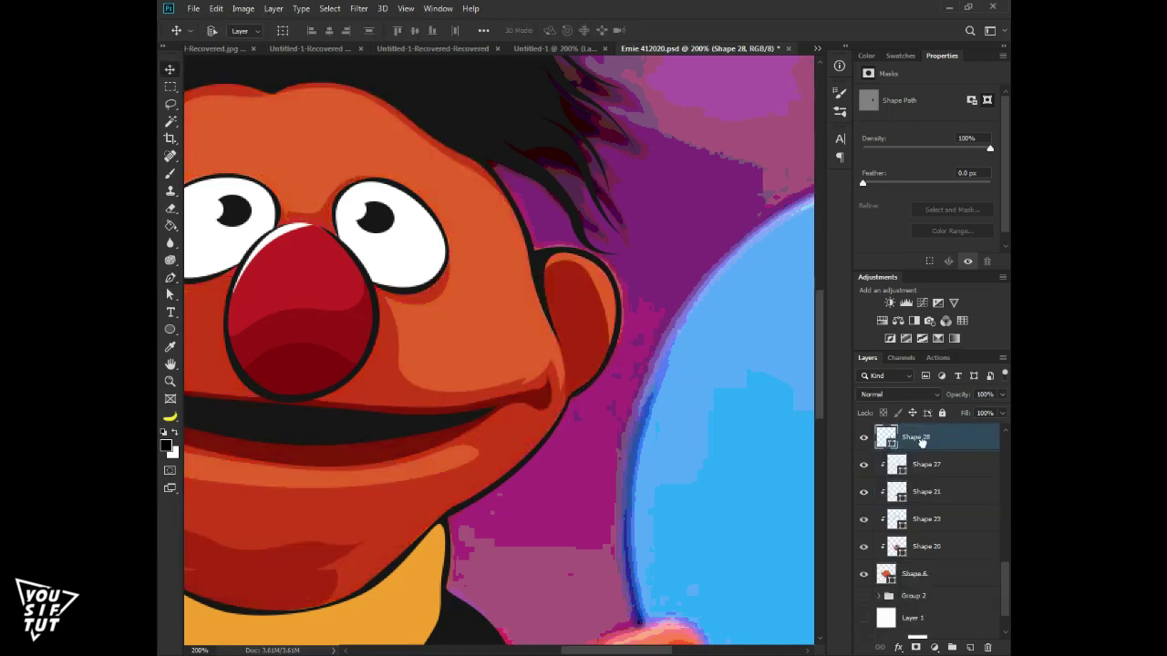
{"action": "left_click_drag", "start_coordinate": [919, 554], "coordinate": [919, 555]}
{"action": "double_click", "coordinate": [897, 546]}
{"action": "key", "text": "Escape"}
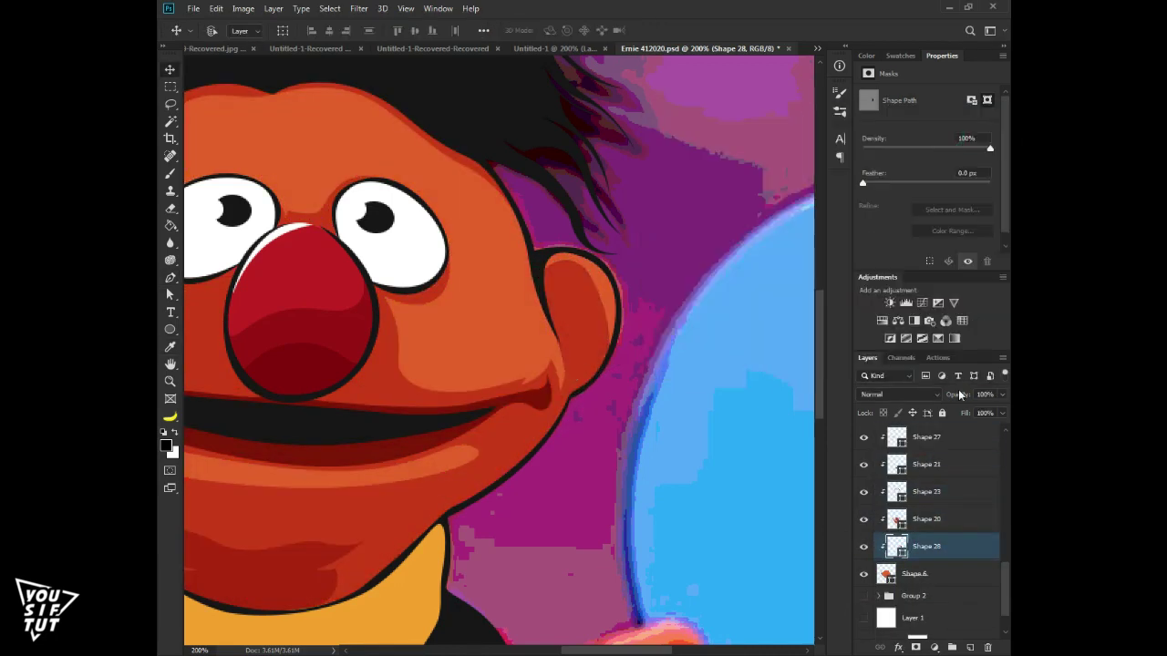
{"action": "key", "text": "4"}
{"action": "key", "text": "2"}
{"action": "key", "text": "ctrl+0"}
{"action": "key", "text": "4"}
{"action": "key", "text": "8"}
{"action": "key", "text": "ctrl+1"}
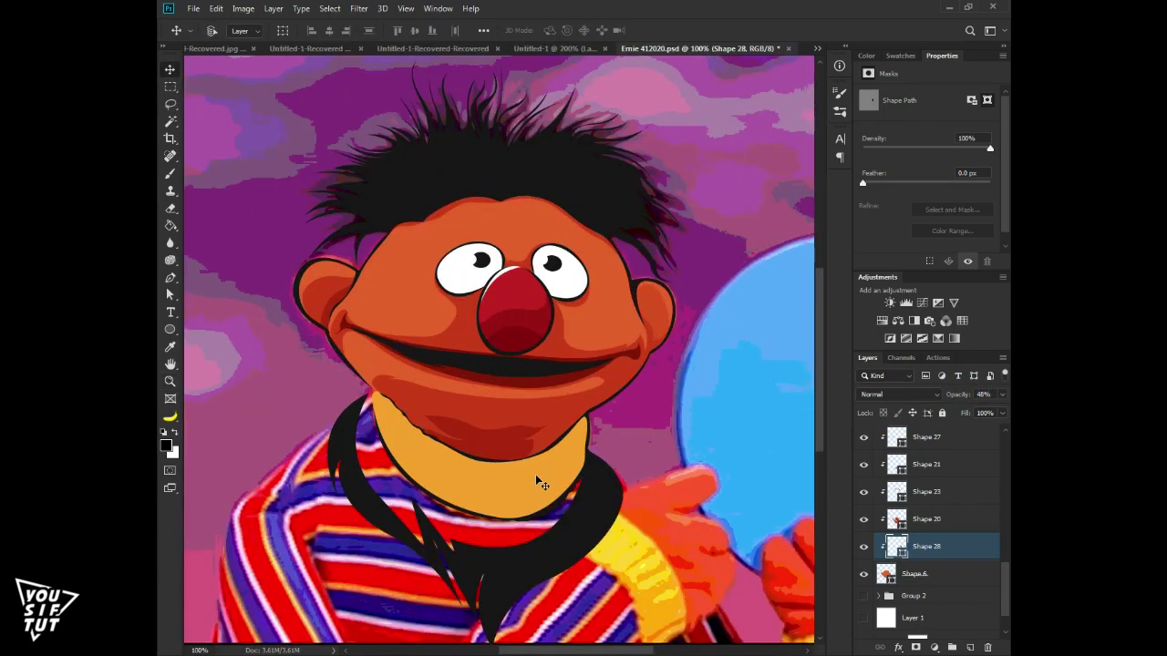
Adjust the Posterize 1 levels with the flat face shape hidden
{"action": "left_click", "coordinate": [865, 573]}
{"action": "scroll", "coordinate": [920, 547], "scroll_direction": "down", "scroll_amount": 1}
{"action": "left_click", "coordinate": [948, 598]}
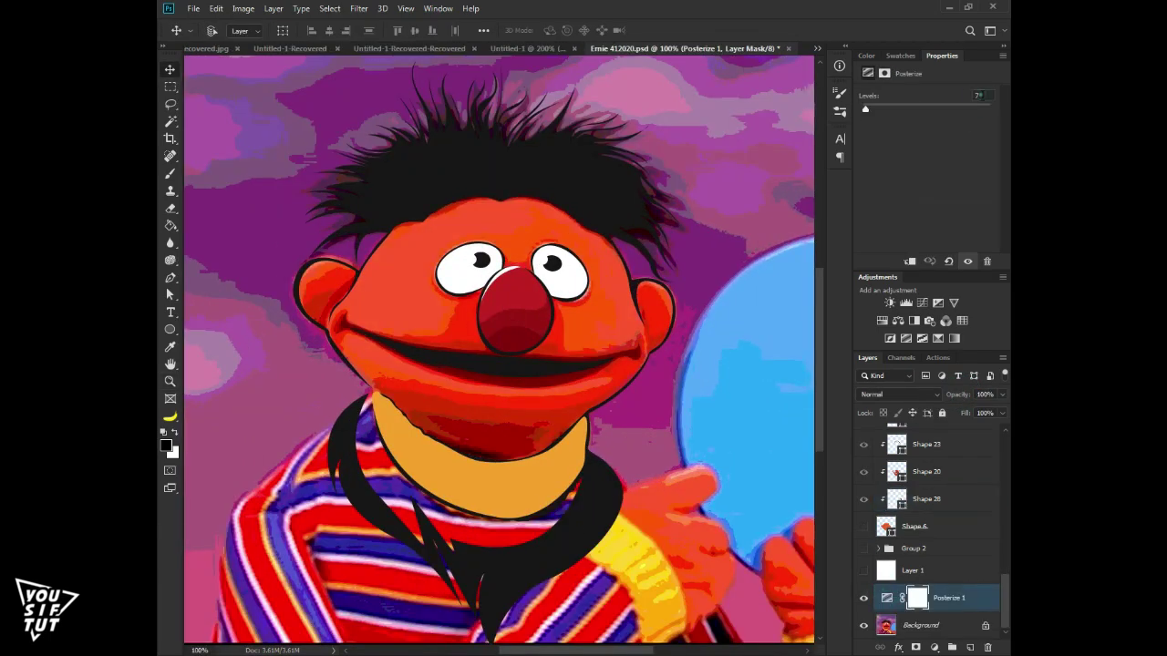
{"action": "left_click_drag", "start_coordinate": [864, 109], "coordinate": [866, 109]}
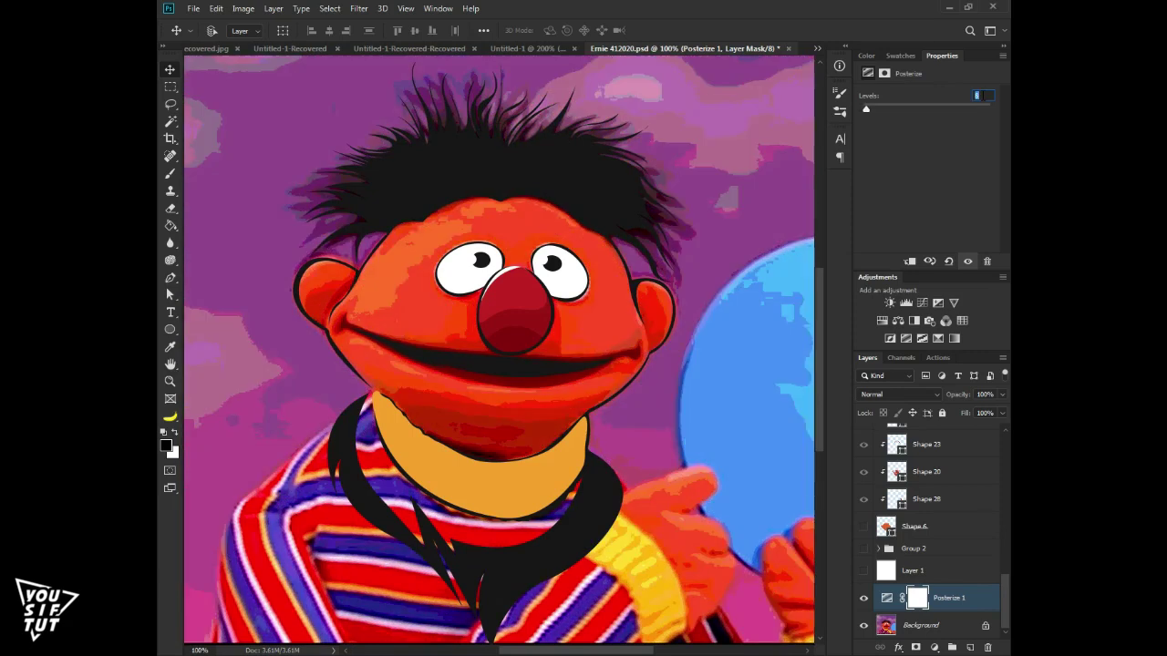
{"action": "scroll", "coordinate": [930, 456], "scroll_direction": "up", "scroll_amount": 2}
{"action": "left_click", "coordinate": [930, 456]}
{"action": "key", "text": "ctrl+plus"}
Pen-draw Shape 29 shading along Ernie's forehead and brow, down the cheek toward the jaw
{"action": "key", "text": "p"}
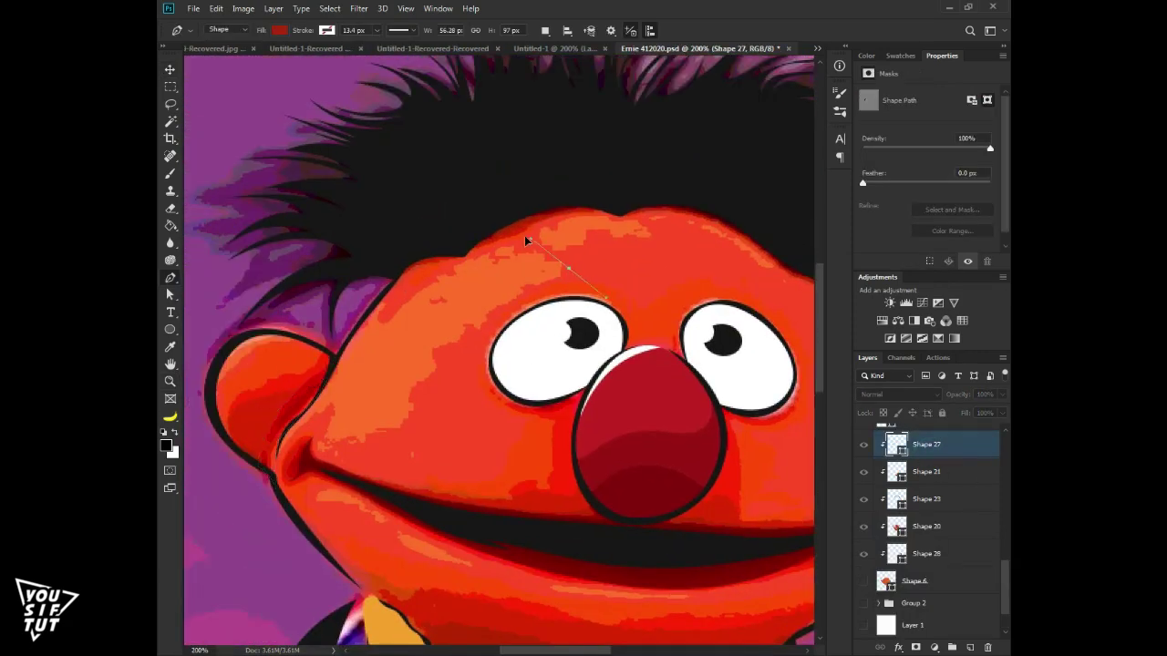
{"action": "left_click", "coordinate": [569, 268]}
{"action": "left_click_drag", "start_coordinate": [458, 275], "coordinate": [448, 288]}
{"action": "left_click_drag", "start_coordinate": [383, 330], "coordinate": [390, 306]}
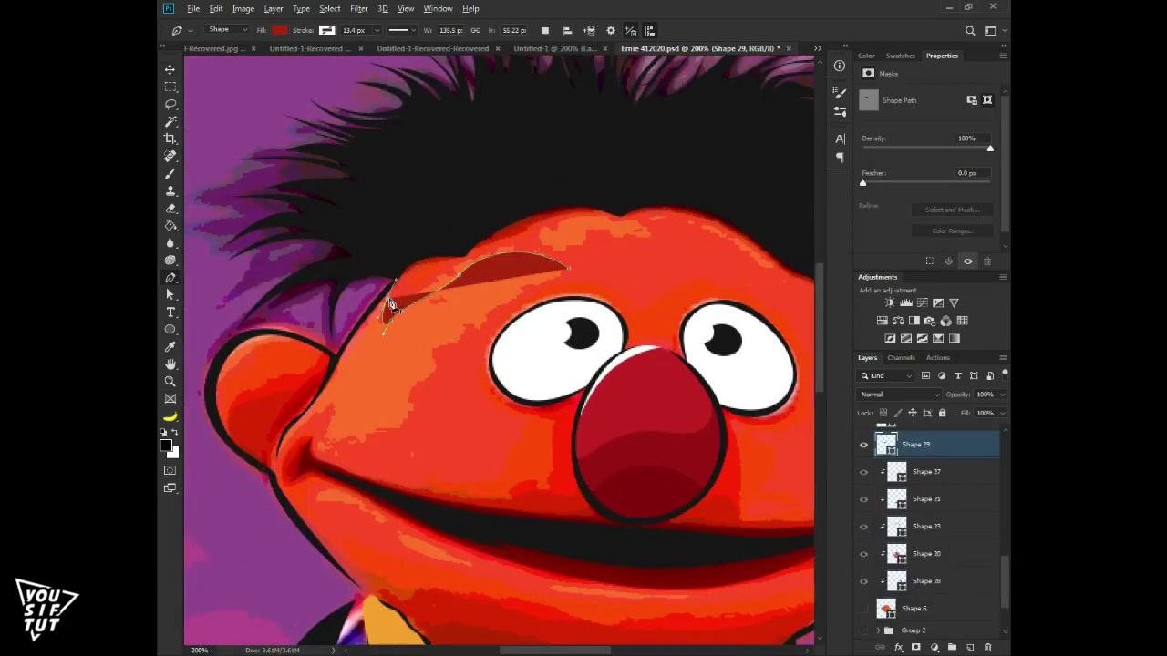
{"action": "left_click", "coordinate": [349, 349]}
{"action": "left_click", "coordinate": [321, 404]}
{"action": "left_click", "coordinate": [278, 461]}
{"action": "key", "text": "1"}
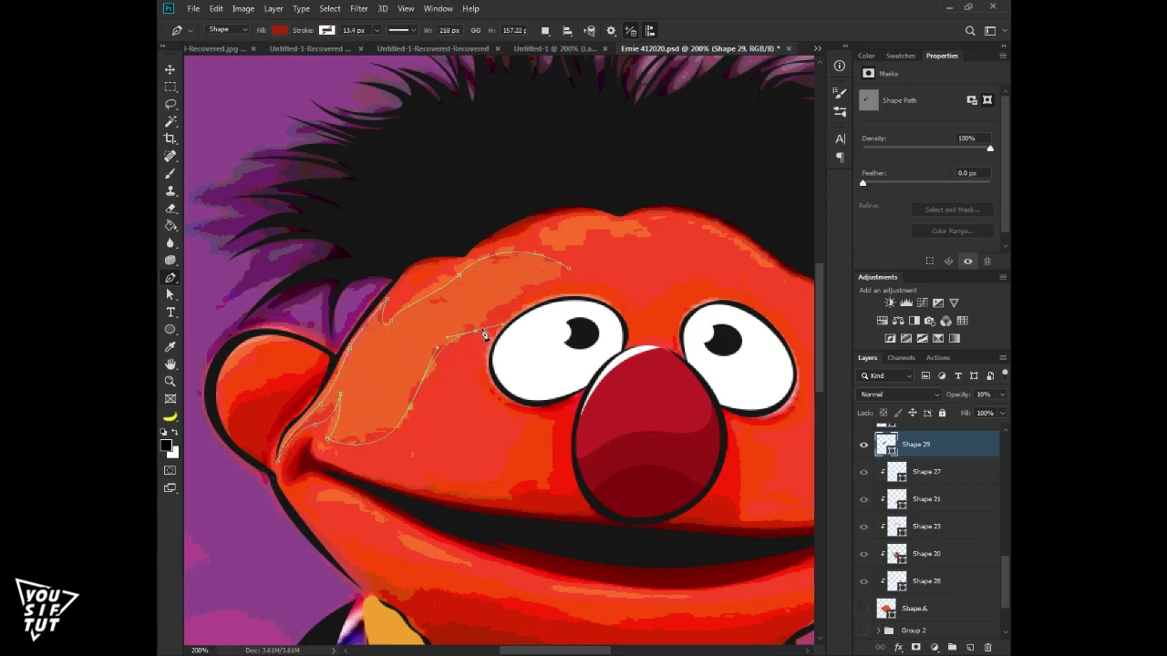
{"action": "key", "text": "Return"}
{"action": "left_click", "coordinate": [517, 238]}
Add Shape 30 across the head top, merge it with the brow shading, and edit its fill
{"action": "left_click", "coordinate": [580, 221]}
{"action": "left_click", "coordinate": [637, 224]}
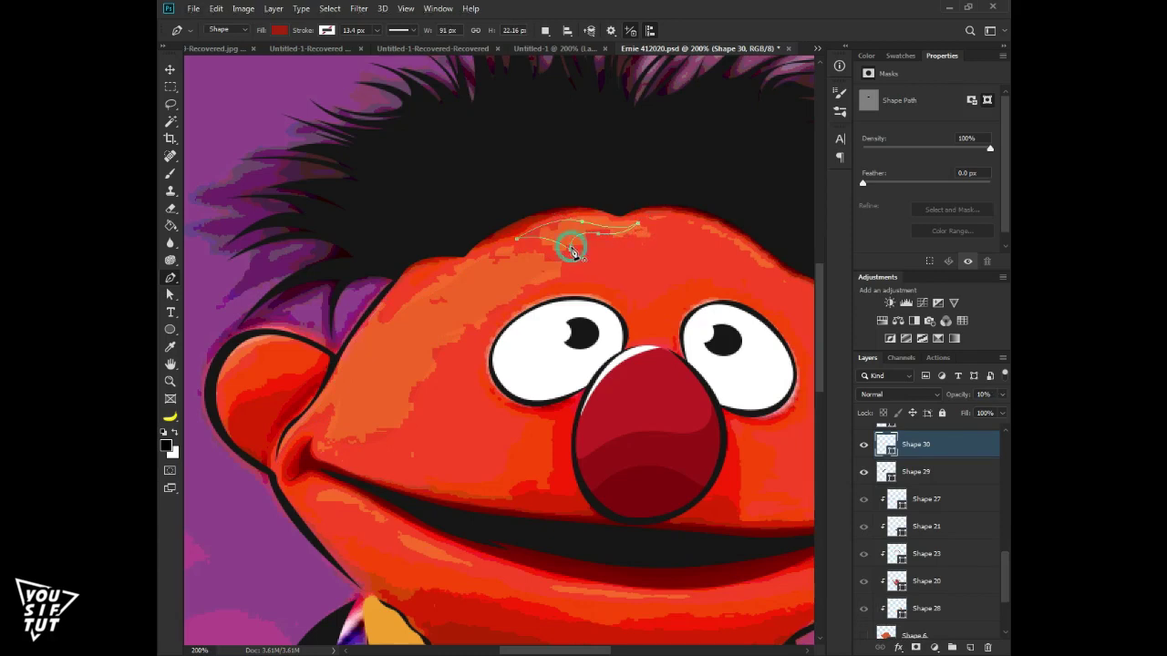
{"action": "key", "text": "Return"}
{"action": "key", "text": "v"}
{"action": "key", "text": "ctrl+e"}
{"action": "key", "text": "0"}
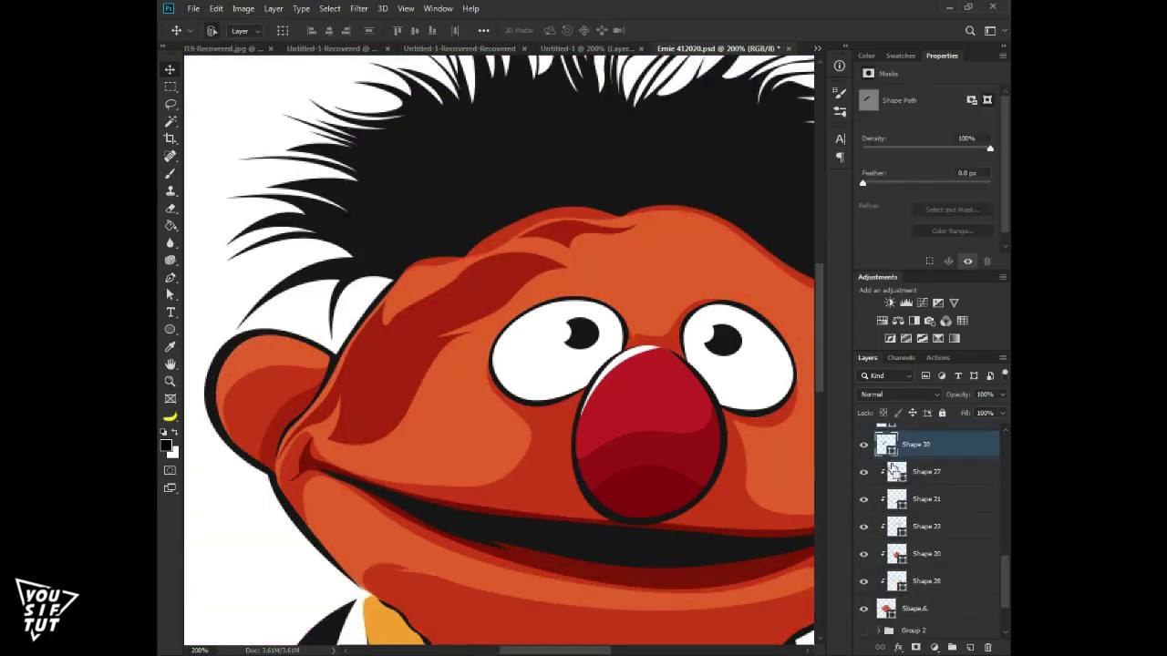
{"action": "double_click", "coordinate": [887, 444]}
{"action": "left_click", "coordinate": [861, 260]}
Confirm the lighter orange f0733c fill for the forehead shading
{"action": "left_click", "coordinate": [861, 242]}
{"action": "key", "text": "Return"}
{"action": "key", "text": "ctrl+0"}
{"action": "scroll", "coordinate": [365, 337], "scroll_direction": "up", "scroll_amount": 3}
{"action": "scroll", "coordinate": [435, 357], "scroll_direction": "up", "scroll_amount": 2}
Draw a lighter orange highlight shape on Ernie's cheek and clip it to the face
{"action": "key", "text": "p"}
{"action": "left_click", "coordinate": [545, 30]}
{"action": "left_click", "coordinate": [592, 60]}
{"action": "left_click_drag", "start_coordinate": [415, 294], "coordinate": [499, 323]}
{"action": "left_click", "coordinate": [306, 456]}
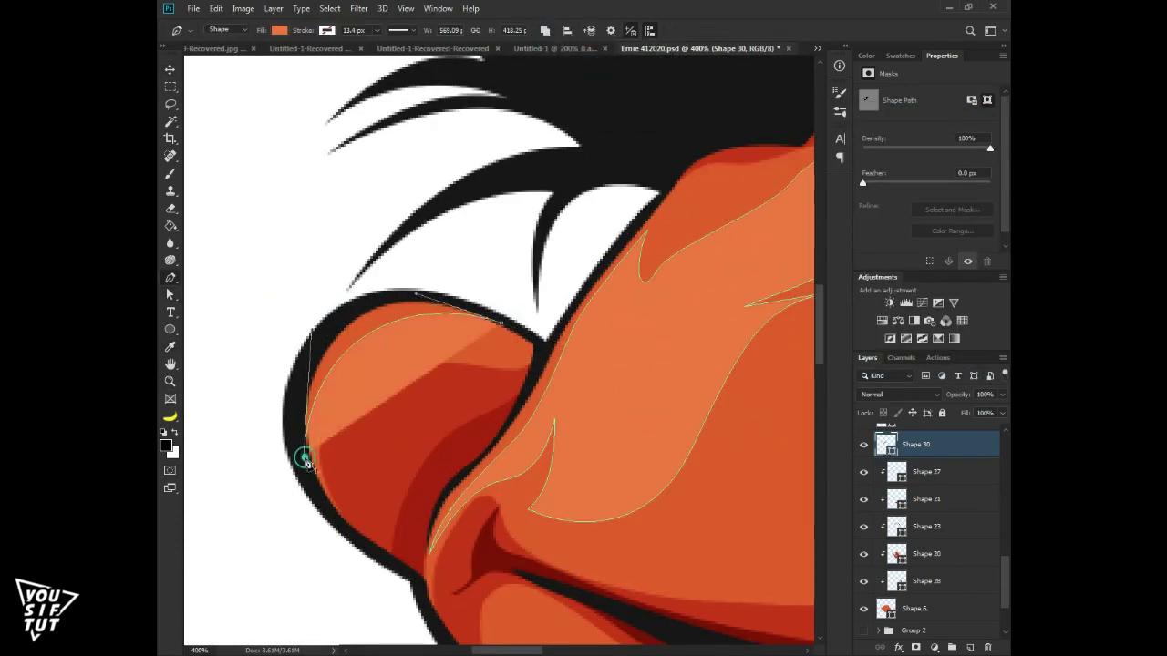
{"action": "left_click", "coordinate": [283, 326]}
{"action": "left_click", "coordinate": [415, 293]}
{"action": "key", "text": "v"}
{"action": "left_click", "coordinate": [868, 456], "text": "alt"}
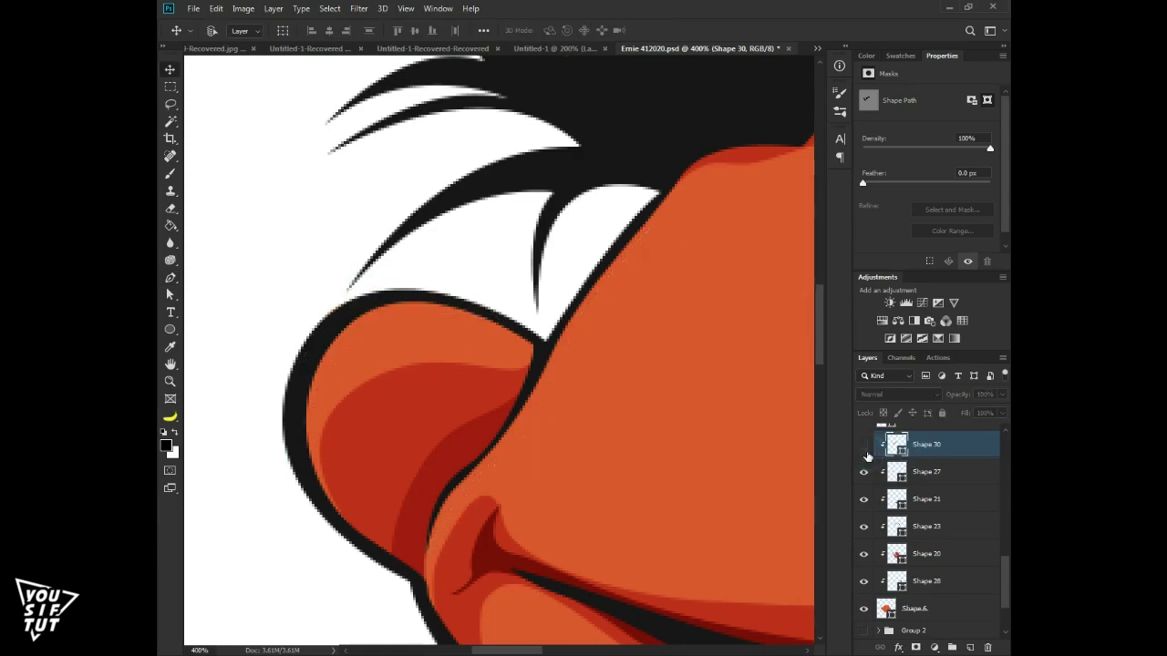
Zoom out and toggle the face shading layers to compare the portrait
{"action": "key", "text": "ctrl+0"}
{"action": "key", "text": "z"}
{"action": "scroll", "coordinate": [644, 373], "scroll_direction": "up", "scroll_amount": 3}
{"action": "scroll", "coordinate": [646, 379], "scroll_direction": "down", "scroll_amount": 2}
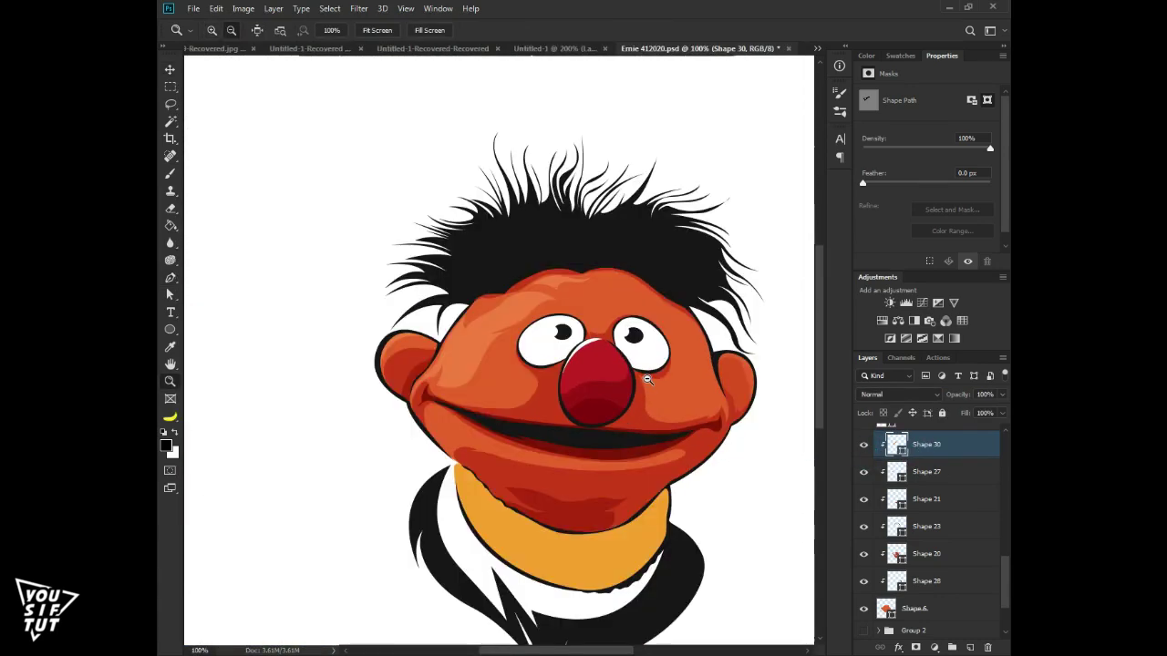
{"action": "scroll", "coordinate": [646, 379], "scroll_direction": "down", "scroll_amount": 1}
{"action": "key", "text": "v"}
{"action": "left_click", "coordinate": [868, 444]}
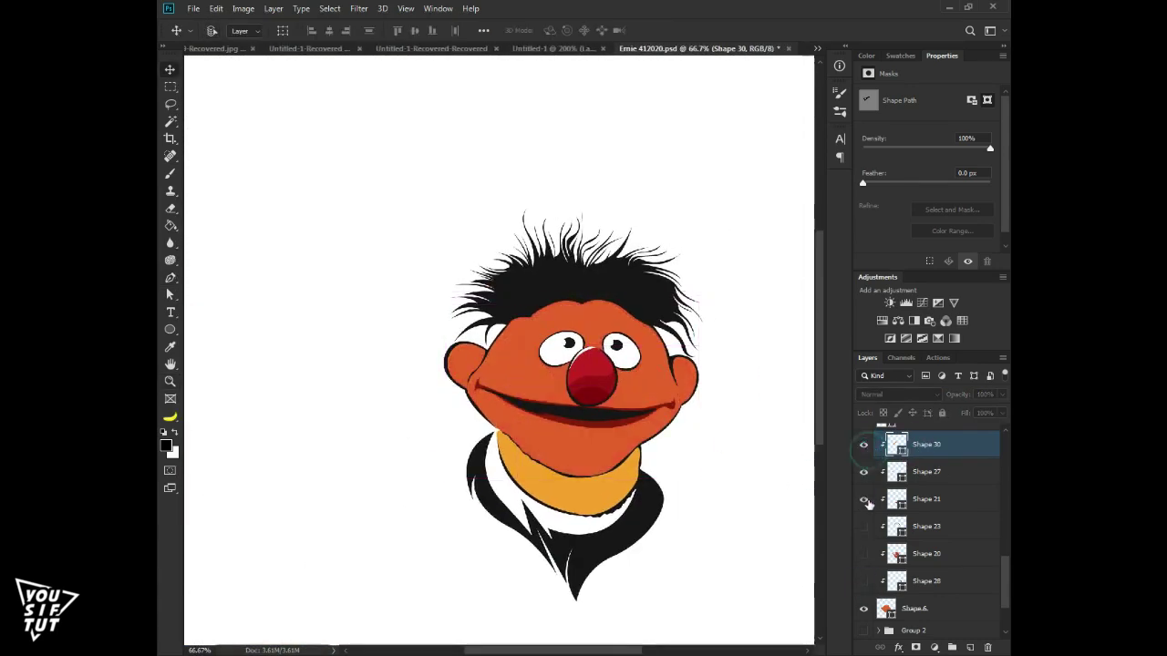
{"action": "left_click", "coordinate": [868, 444]}
{"action": "key", "text": "z"}
{"action": "left_click", "coordinate": [625, 438]}
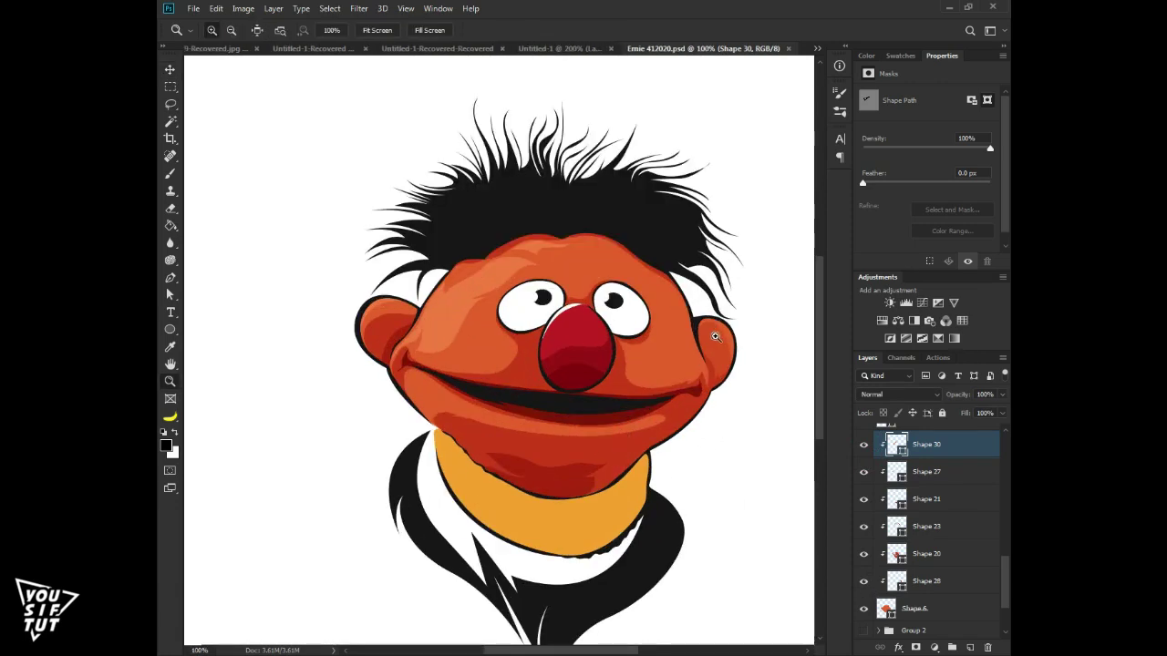
{"action": "left_click", "coordinate": [715, 337]}
Pen-draw a separate highlight shape along Ernie's right ear
{"action": "key", "text": "p"}
{"action": "left_click", "coordinate": [546, 30]}
{"action": "left_click", "coordinate": [599, 64]}
{"action": "left_click", "coordinate": [557, 424]}
{"action": "left_click", "coordinate": [560, 376]}
{"action": "left_click_drag", "start_coordinate": [606, 379], "coordinate": [627, 387]}
{"action": "left_click", "coordinate": [657, 527]}
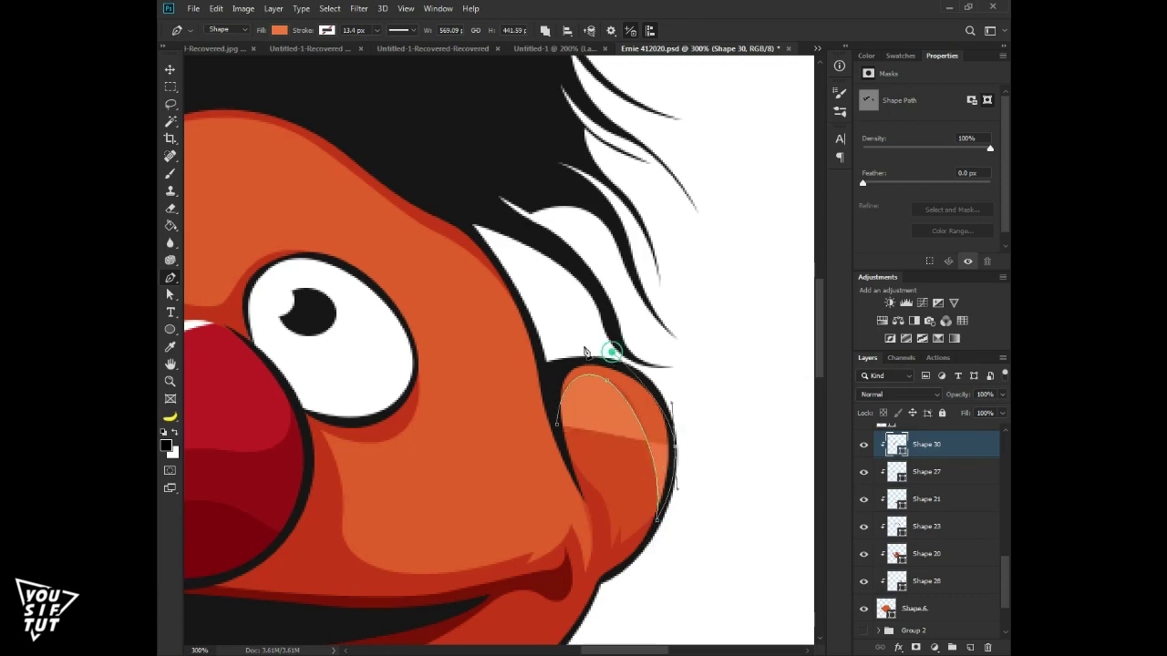
{"action": "left_click", "coordinate": [557, 424]}
Select the Shape 28 ear shading path for removal
{"action": "key", "text": "v"}
{"action": "key", "text": "a"}
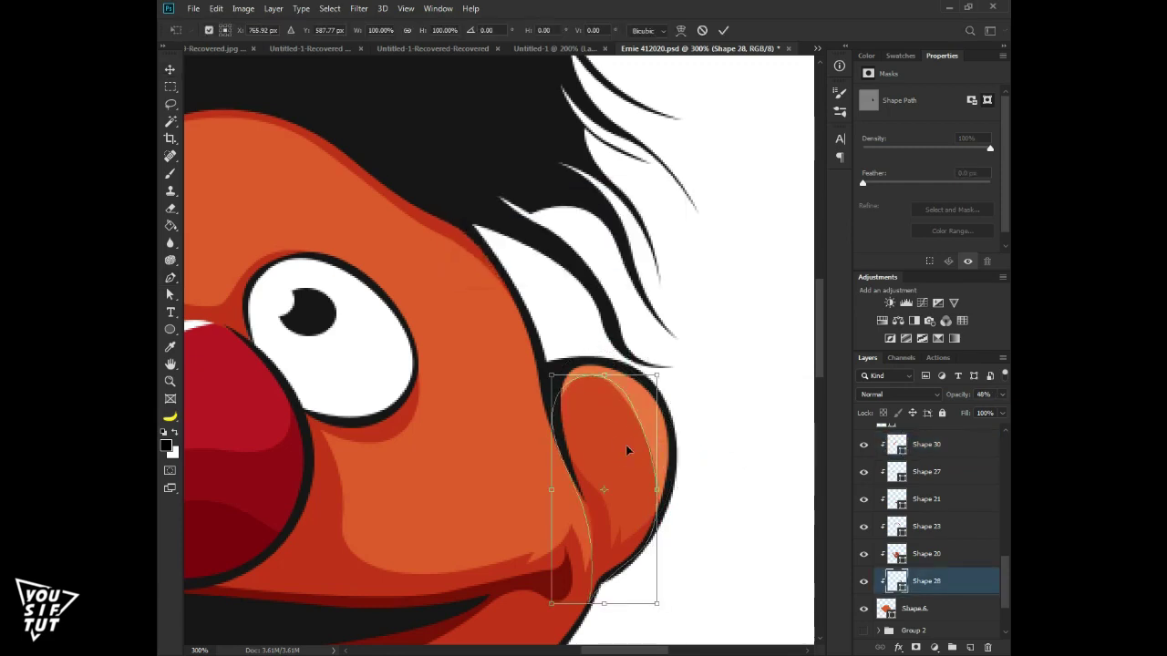
{"action": "left_click", "coordinate": [590, 374]}
{"action": "key", "text": "v"}
{"action": "key", "text": "ctrl+minus"}
{"action": "key", "text": "ctrl+minus"}
{"action": "key", "text": "ctrl+minus"}
Restore the ear shading layer, then delete the extra red collar stripe layers
{"action": "key", "text": "ctrl+1"}
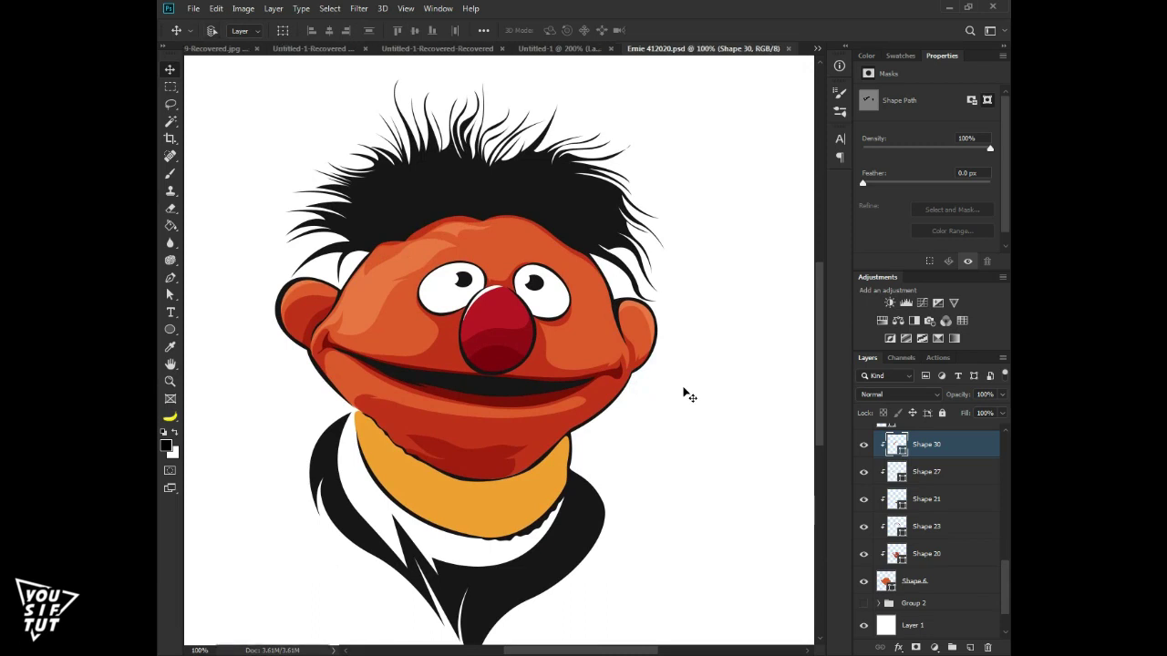
{"action": "key", "text": "ctrl+z"}
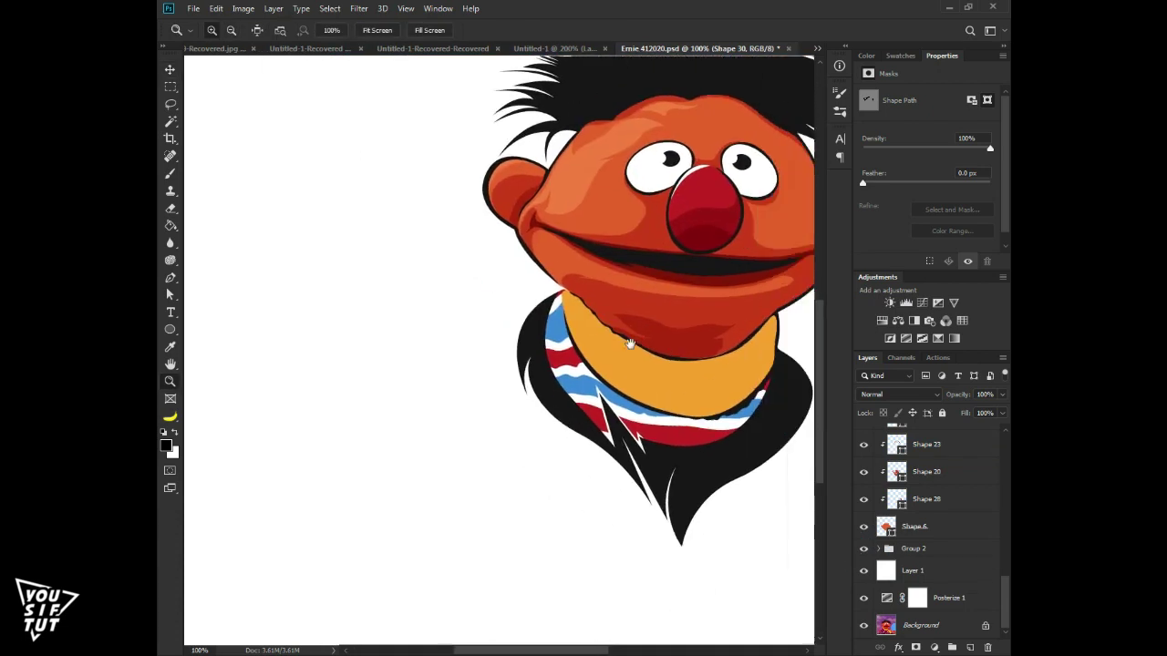
{"action": "left_click", "coordinate": [629, 342]}
{"action": "key", "text": "v"}
{"action": "left_click", "coordinate": [643, 375]}
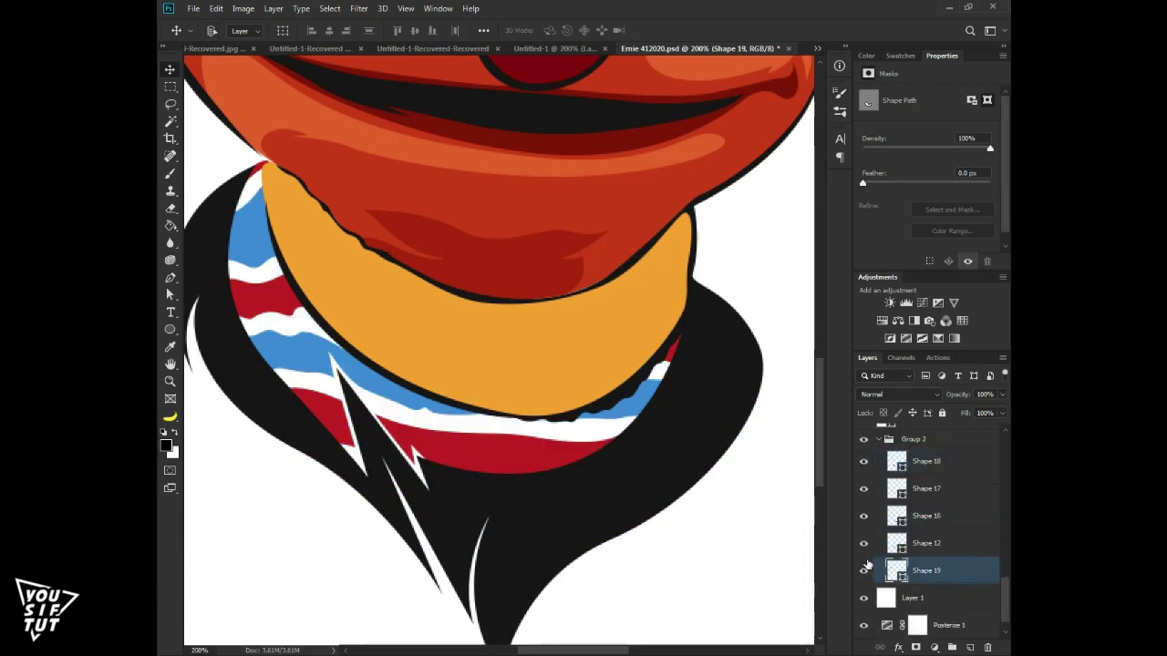
{"action": "key", "text": "Return"}
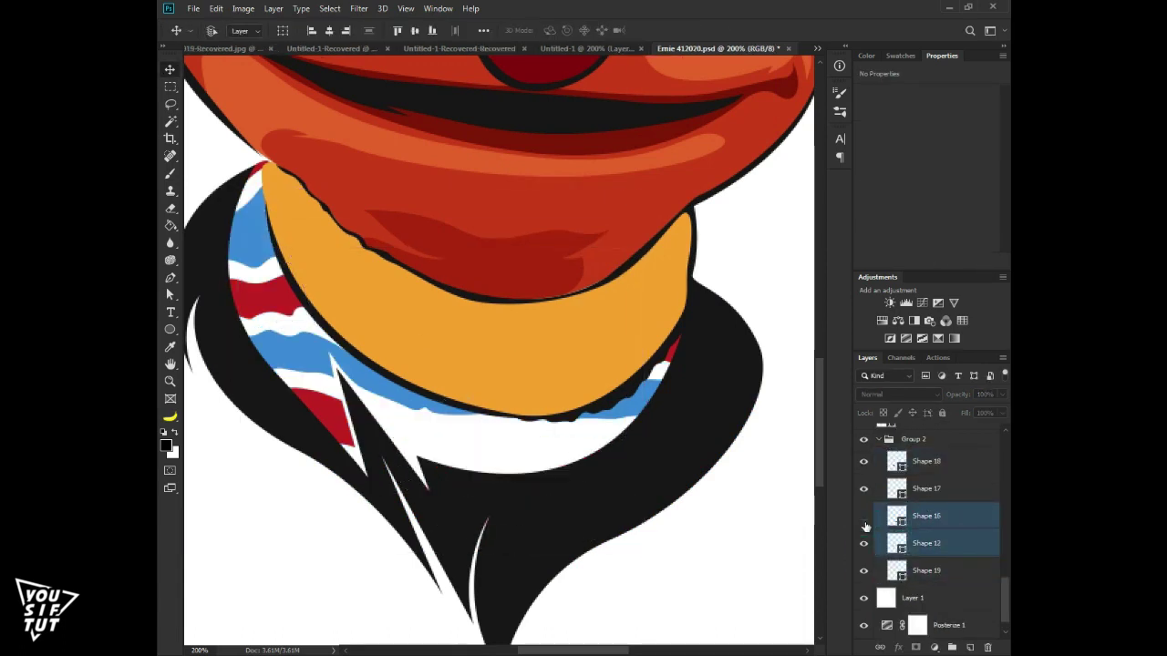
{"action": "left_click", "coordinate": [858, 467]}
{"action": "key", "text": "Delete"}
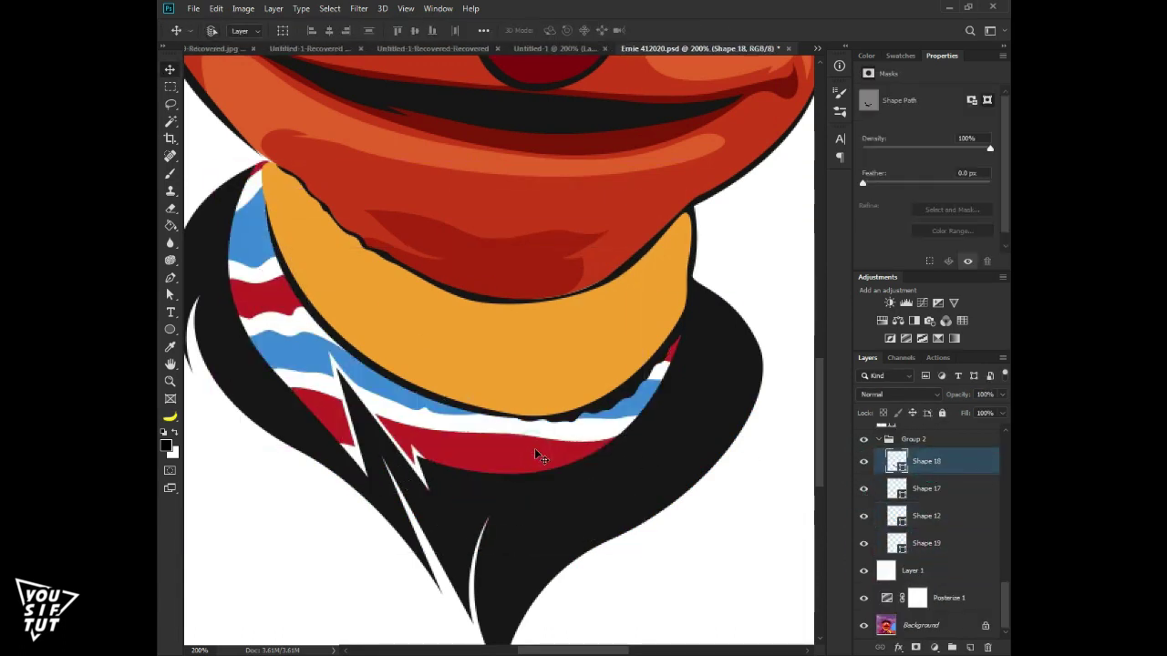
Recolour the collar stripes to steel blue #3e70a2 and crimson #c22121
{"action": "left_click", "coordinate": [864, 491]}
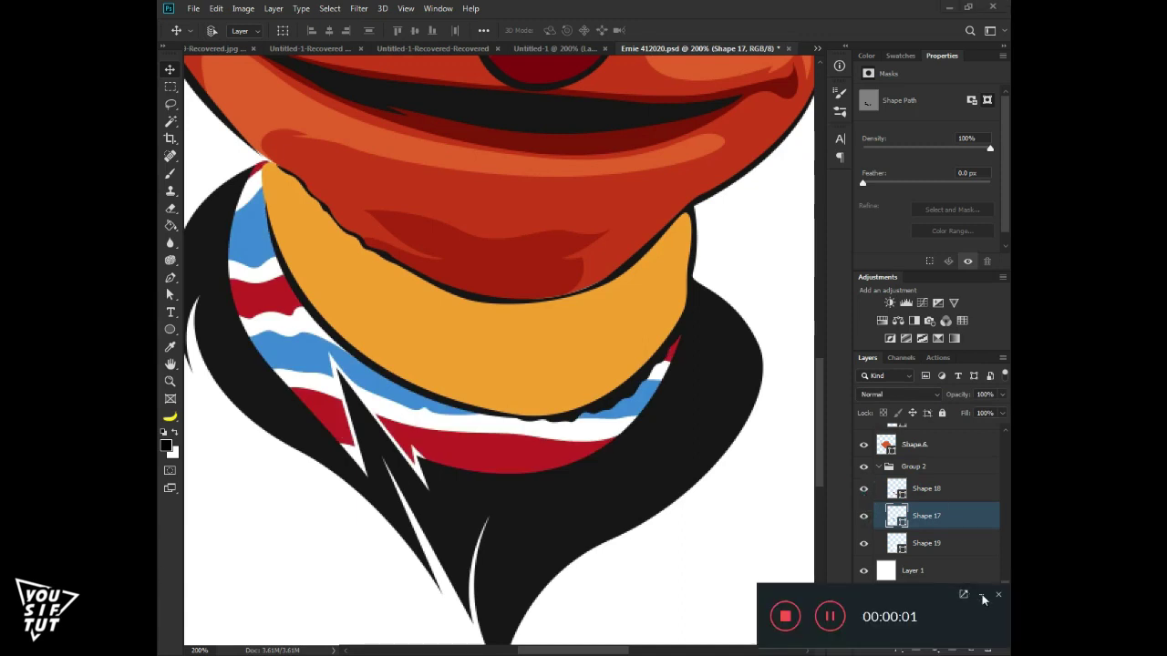
{"action": "left_click", "coordinate": [983, 597]}
{"action": "double_click", "coordinate": [897, 516]}
{"action": "left_click_drag", "start_coordinate": [794, 199], "coordinate": [765, 203]}
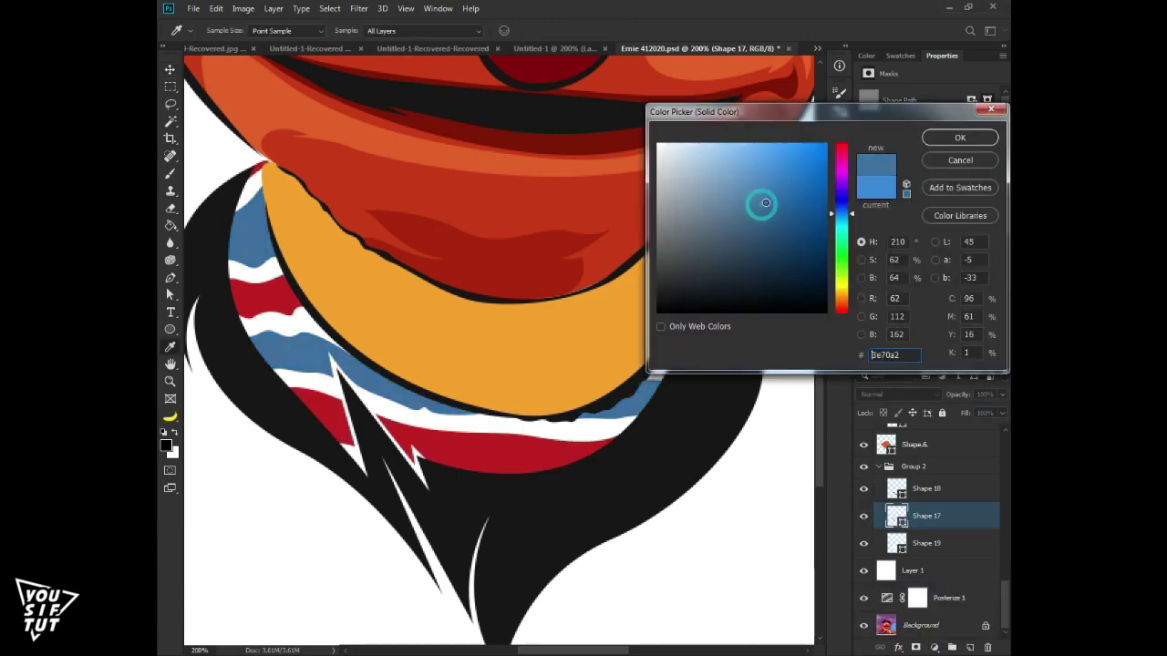
{"action": "left_click", "coordinate": [960, 137]}
{"action": "double_click", "coordinate": [897, 489]}
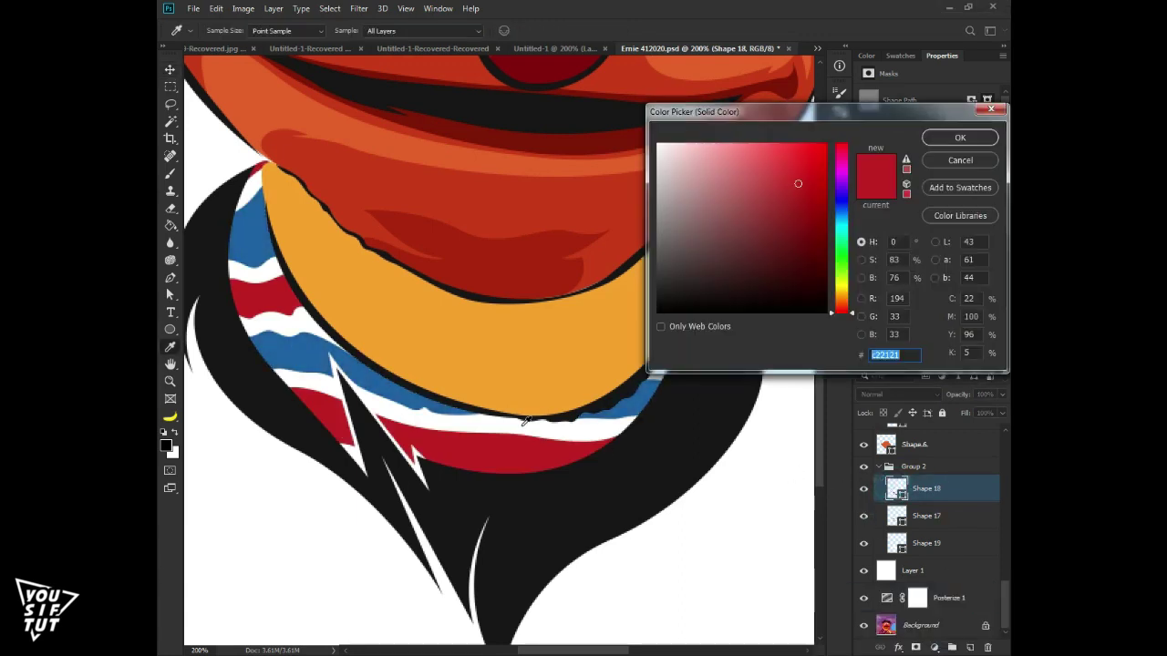
{"action": "left_click_drag", "start_coordinate": [833, 169], "coordinate": [846, 145]}
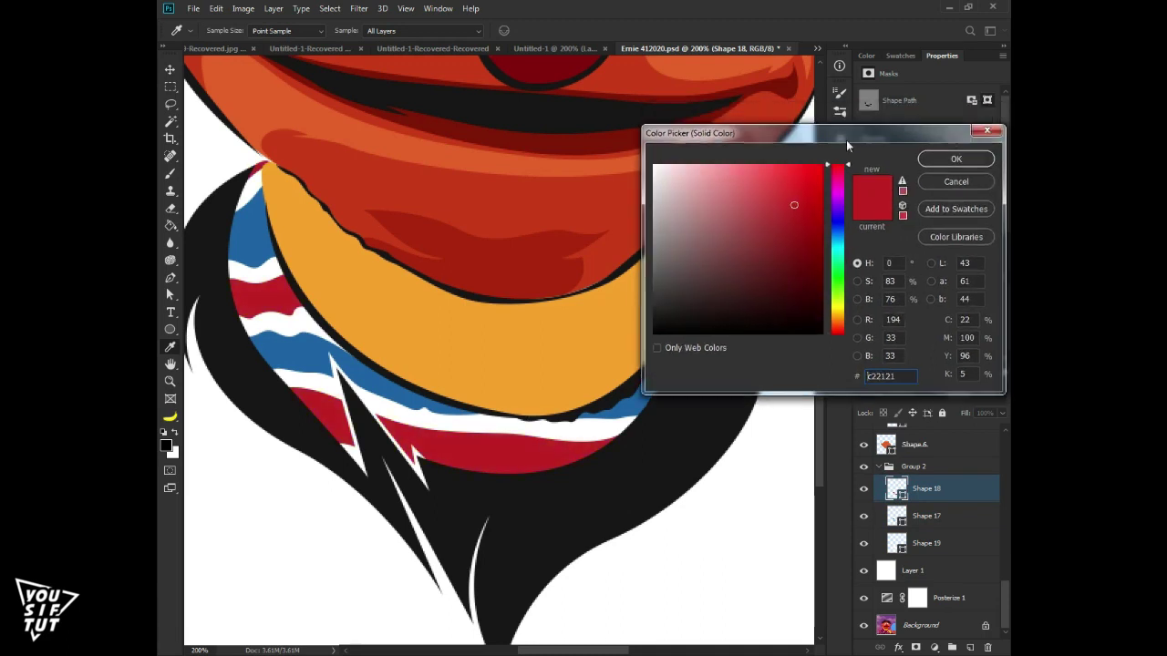
{"action": "key", "text": "Return"}
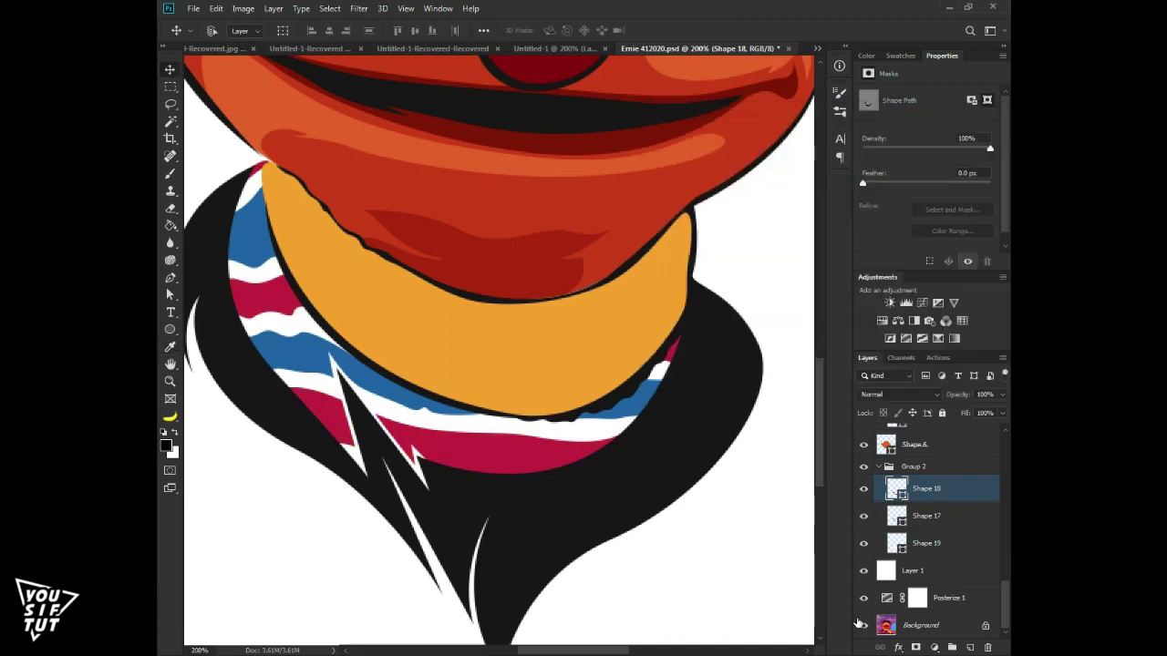
Set the remaining stripe layer's fill to pure white
{"action": "double_click", "coordinate": [896, 544]}
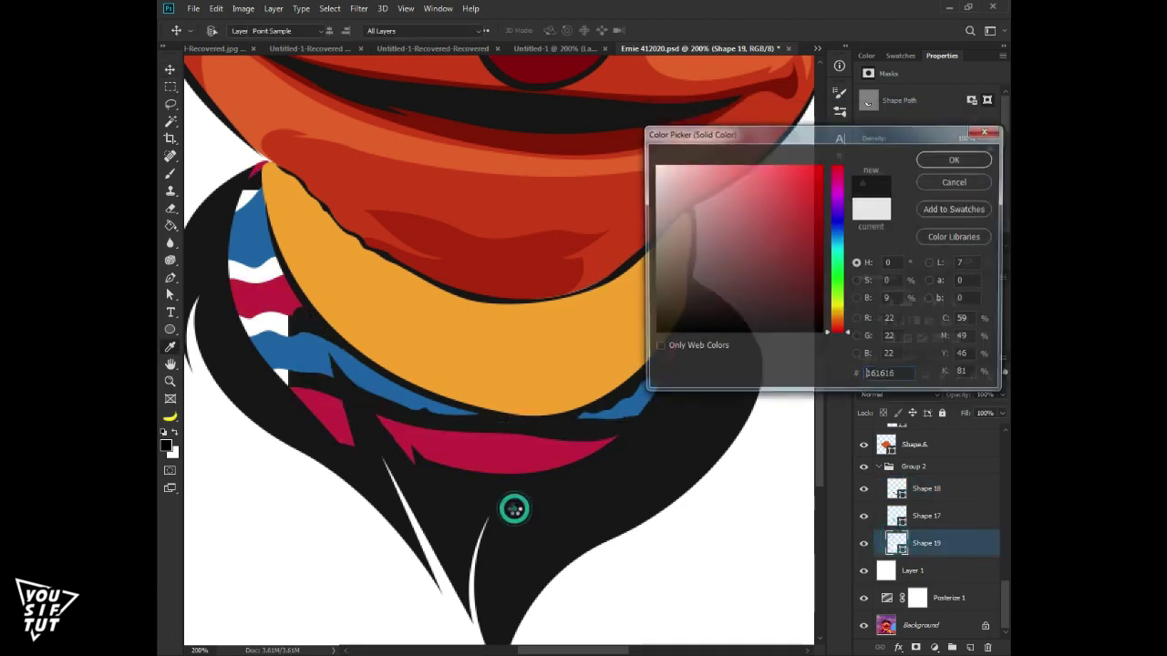
{"action": "left_click", "coordinate": [534, 324]}
{"action": "left_click", "coordinate": [728, 515]}
{"action": "key", "text": "Return"}
{"action": "scroll", "coordinate": [729, 520], "scroll_direction": "up", "scroll_amount": 2}
{"action": "scroll", "coordinate": [672, 534], "scroll_direction": "up", "scroll_amount": 3}
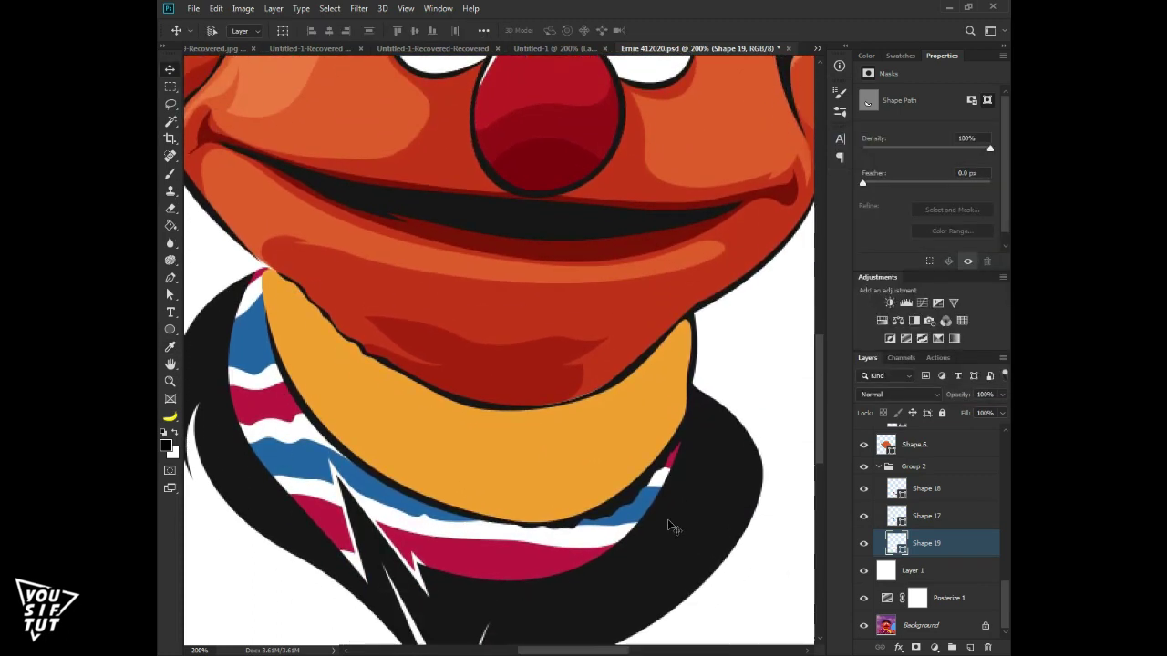
Draw a first shape along the lower lip and give it a deeper orange fill
{"action": "scroll", "coordinate": [718, 531], "scroll_direction": "down", "scroll_amount": 5}
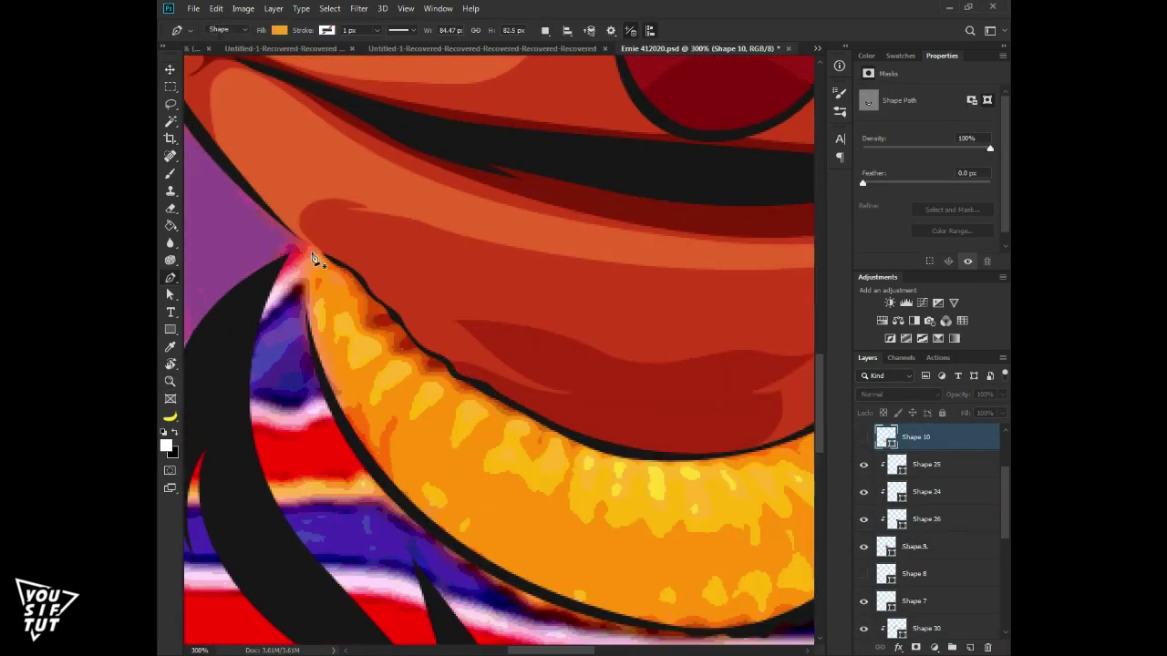
{"action": "left_click", "coordinate": [311, 252]}
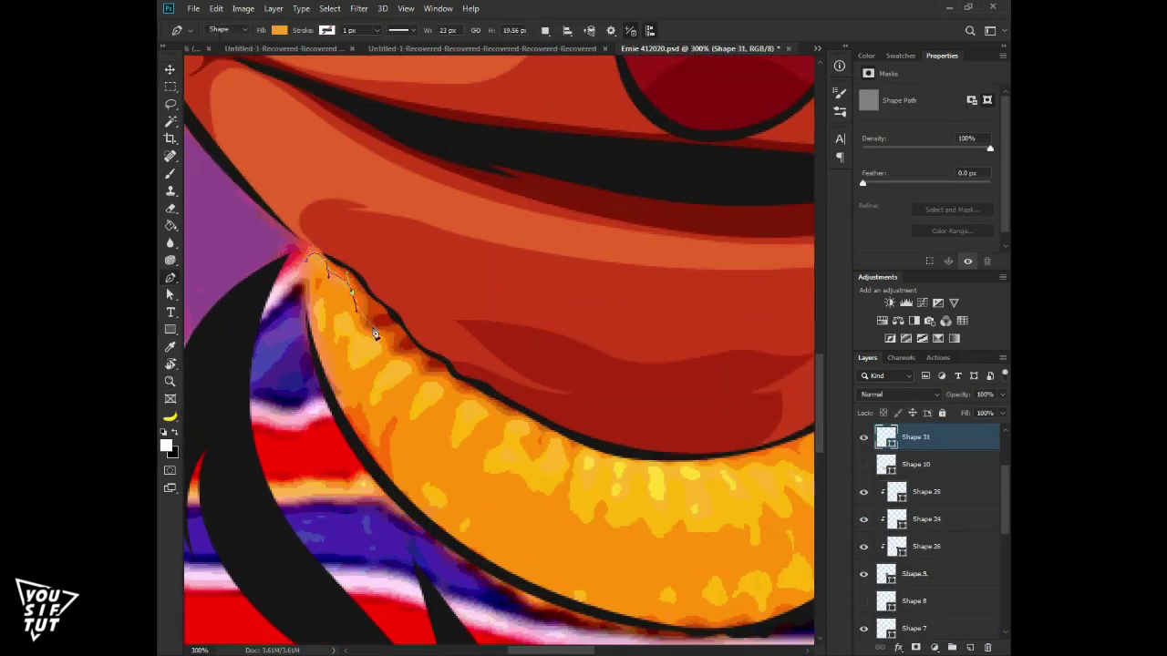
{"action": "mouse_move", "coordinate": [443, 401]}
{"action": "left_mouse_down"}
{"action": "mouse_move", "coordinate": [611, 447]}
{"action": "mouse_move", "coordinate": [594, 459]}
{"action": "mouse_move", "coordinate": [657, 443]}
{"action": "mouse_move", "coordinate": [760, 371]}
{"action": "mouse_move", "coordinate": [781, 307]}
{"action": "mouse_move", "coordinate": [682, 391]}
{"action": "mouse_move", "coordinate": [390, 391]}
{"action": "mouse_move", "coordinate": [315, 273]}
{"action": "mouse_move", "coordinate": [308, 279]}
{"action": "left_mouse_up"}
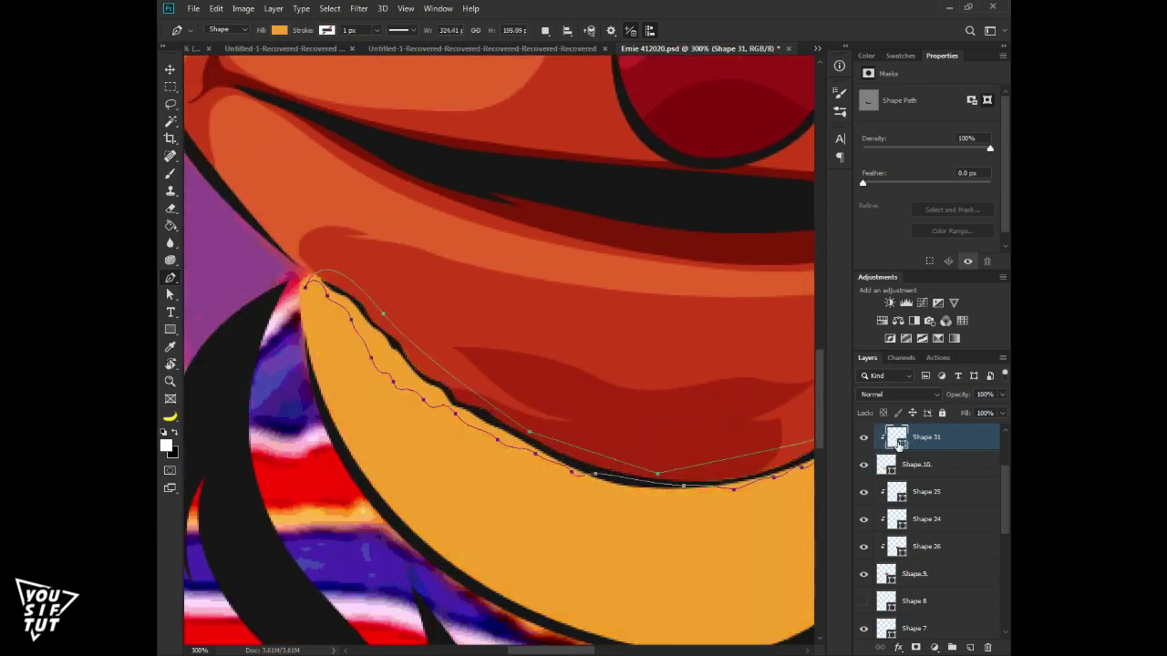
{"action": "double_click", "coordinate": [886, 438]}
{"action": "left_click", "coordinate": [861, 260]}
{"action": "left_click_drag", "start_coordinate": [841, 296], "coordinate": [843, 306]}
{"action": "key", "text": "Return"}
Hide the original neck shape and pen-trace a new shape around the lip and neck
{"action": "left_click", "coordinate": [864, 464]}
{"action": "key", "text": "p"}
{"action": "mouse_move", "coordinate": [313, 365]}
{"action": "left_mouse_down"}
{"action": "mouse_move", "coordinate": [373, 470]}
{"action": "mouse_move", "coordinate": [398, 446]}
{"action": "left_mouse_up"}
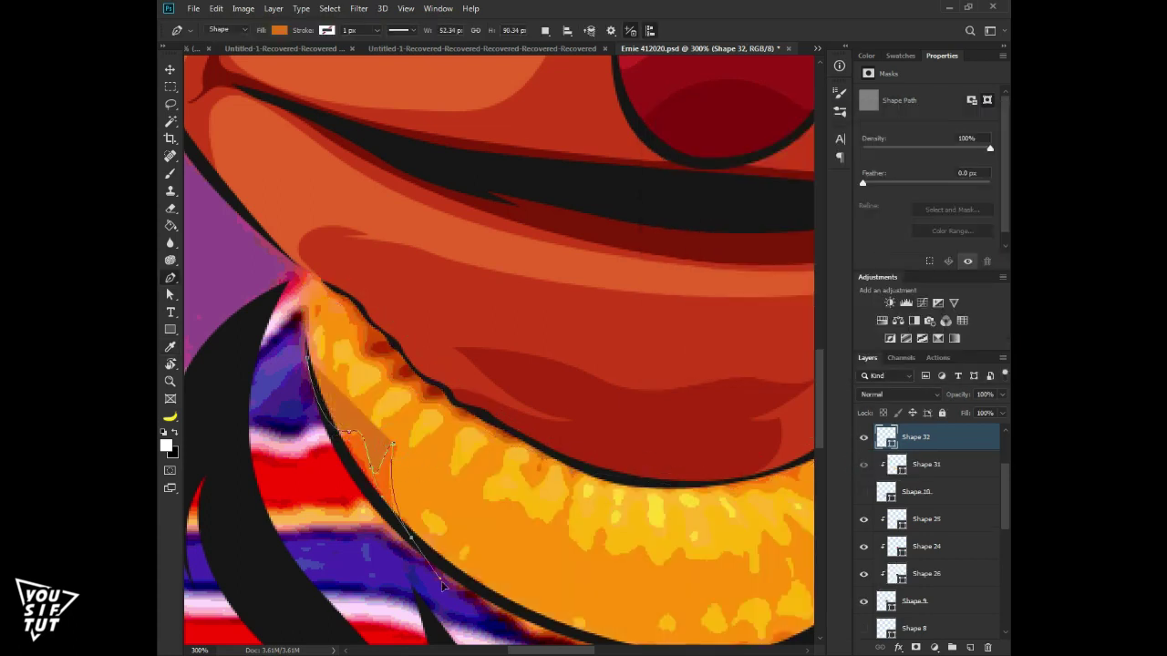
{"action": "left_click_drag", "start_coordinate": [441, 581], "coordinate": [220, 337]}
{"action": "left_click", "coordinate": [387, 404]}
{"action": "left_click_drag", "start_coordinate": [545, 410], "coordinate": [584, 396]}
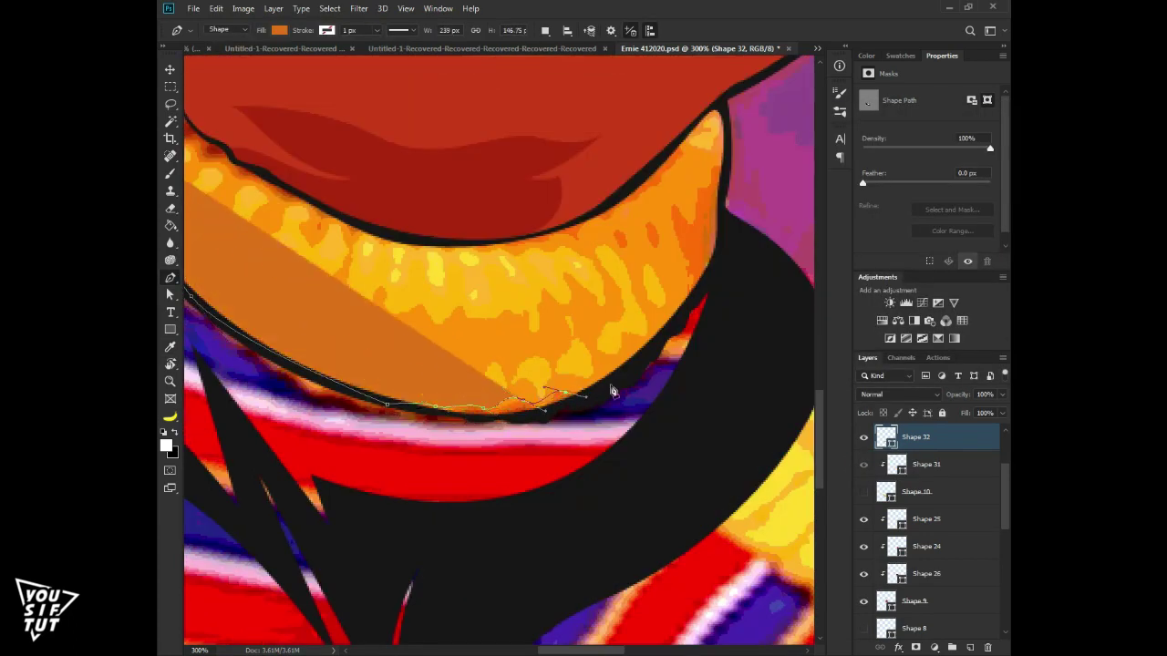
{"action": "left_click", "coordinate": [632, 375]}
{"action": "left_click", "coordinate": [713, 306]}
{"action": "left_click", "coordinate": [735, 219]}
{"action": "left_click", "coordinate": [721, 166]}
{"action": "left_click", "coordinate": [672, 205]}
{"action": "left_click", "coordinate": [685, 274]}
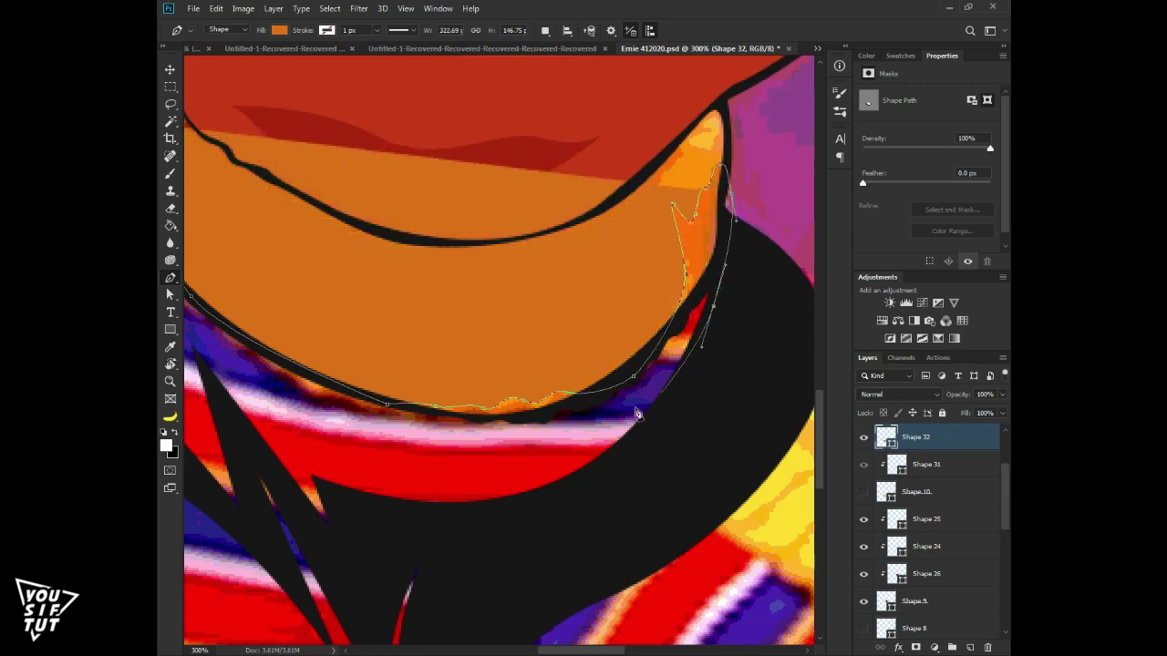
{"action": "scroll", "coordinate": [334, 417], "scroll_direction": "up", "scroll_amount": 2}
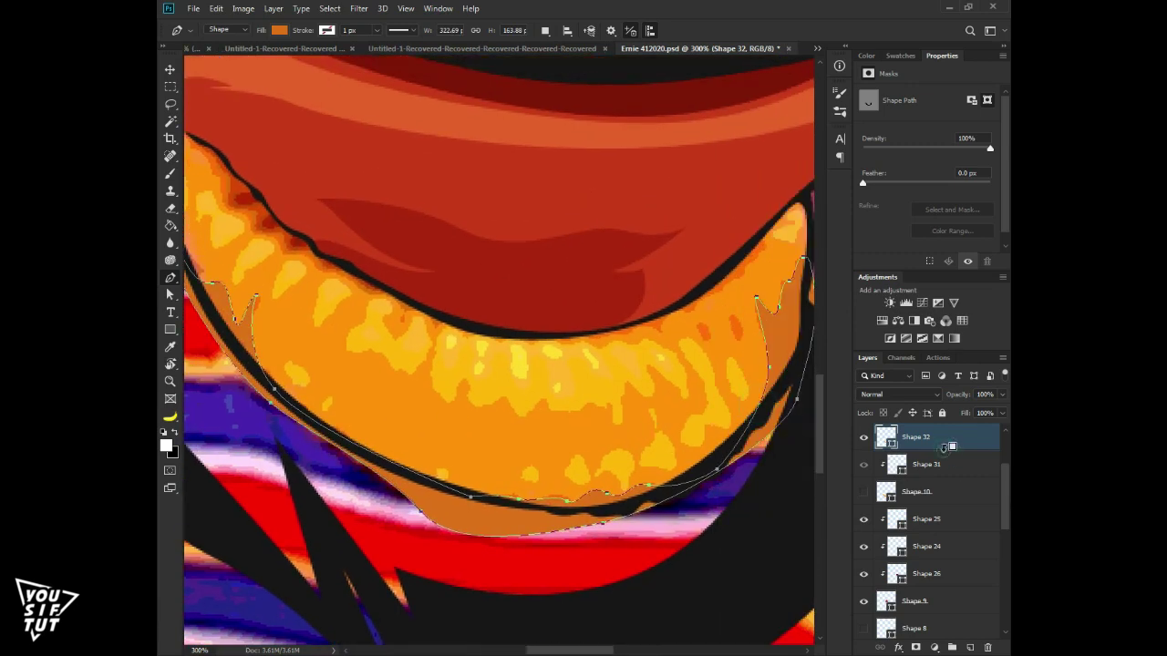
Merge and clip the neck shapes with orange f78622 fill, then start a small neck spot
{"action": "key", "text": "ctrl+e"}
{"action": "double_click", "coordinate": [897, 439]}
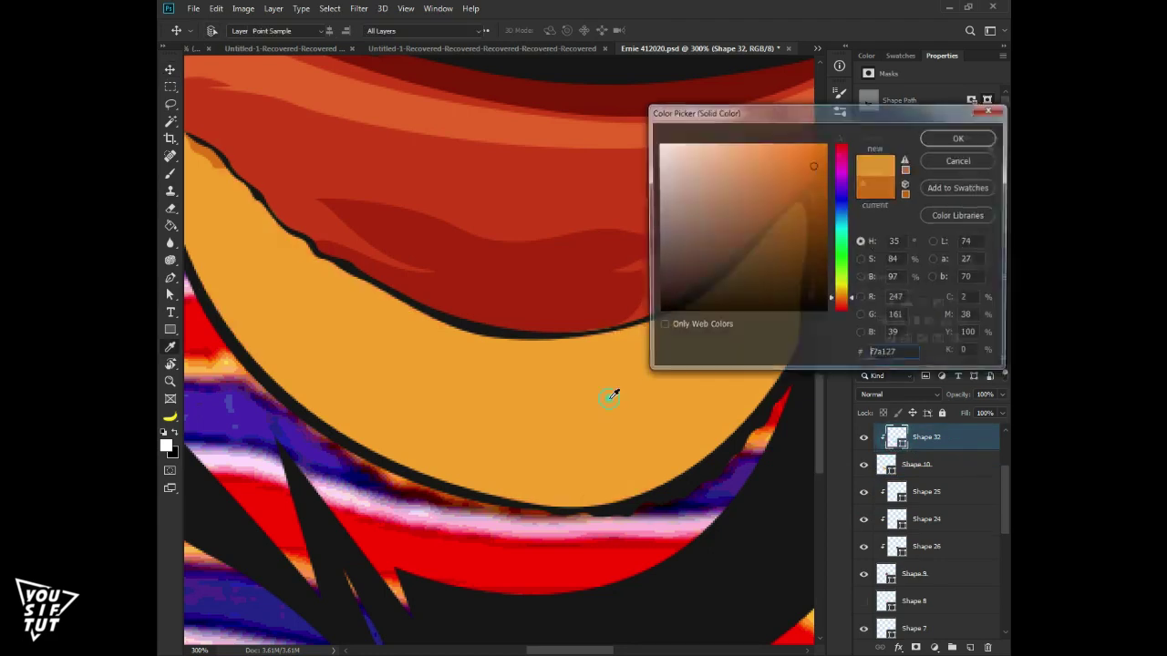
{"action": "left_click_drag", "start_coordinate": [840, 296], "coordinate": [840, 301]}
{"action": "left_click", "coordinate": [861, 277]}
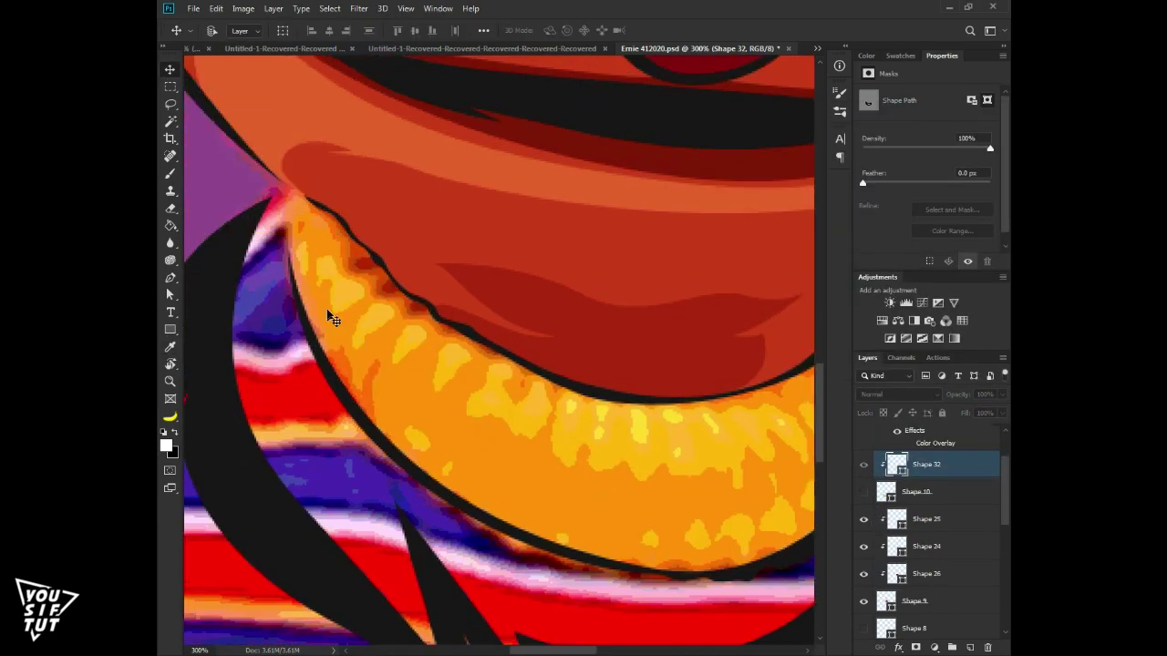
{"action": "key", "text": "ctrl+plus"}
{"action": "key", "text": "p"}
{"action": "left_click_drag", "start_coordinate": [326, 272], "coordinate": [321, 235]}
Make the highlight blob fill cyan and set new blobs to add into the same layer
{"action": "double_click", "coordinate": [889, 467]}
{"action": "left_click", "coordinate": [748, 204]}
{"action": "left_click", "coordinate": [964, 136]}
{"action": "left_click", "coordinate": [546, 30]}
{"action": "left_click", "coordinate": [584, 57]}
Trace a second highlight blob on the collar and drop the layer to 10% opacity
{"action": "left_click", "coordinate": [390, 310]}
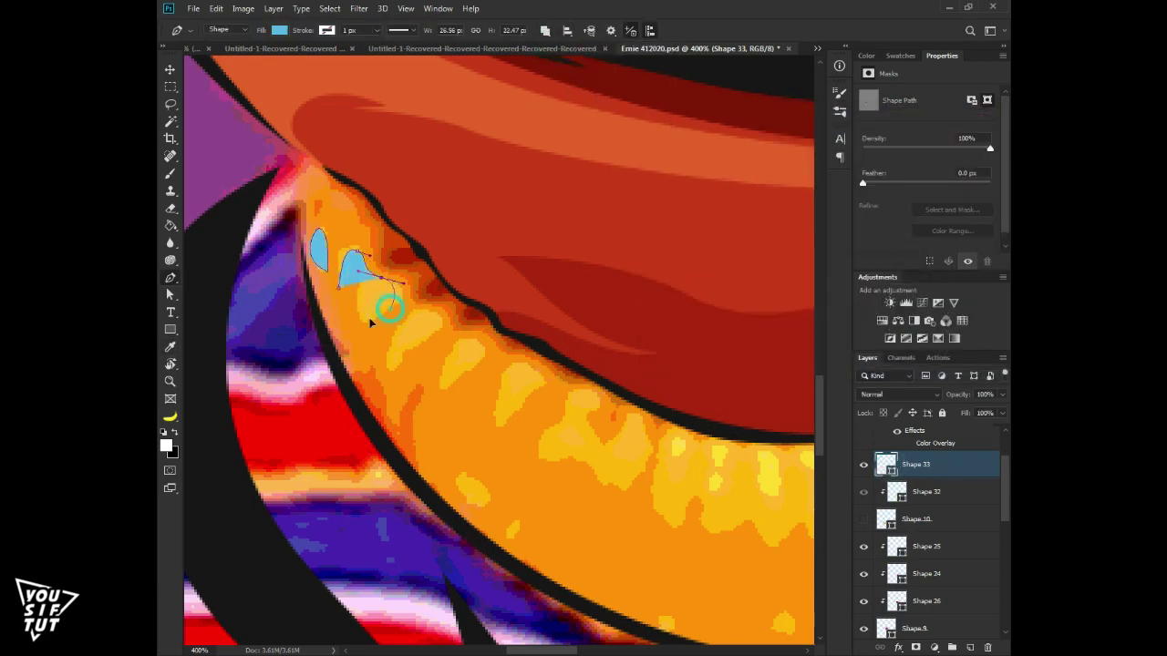
{"action": "left_click", "coordinate": [355, 308]}
{"action": "left_click", "coordinate": [338, 287]}
{"action": "key", "text": "1"}
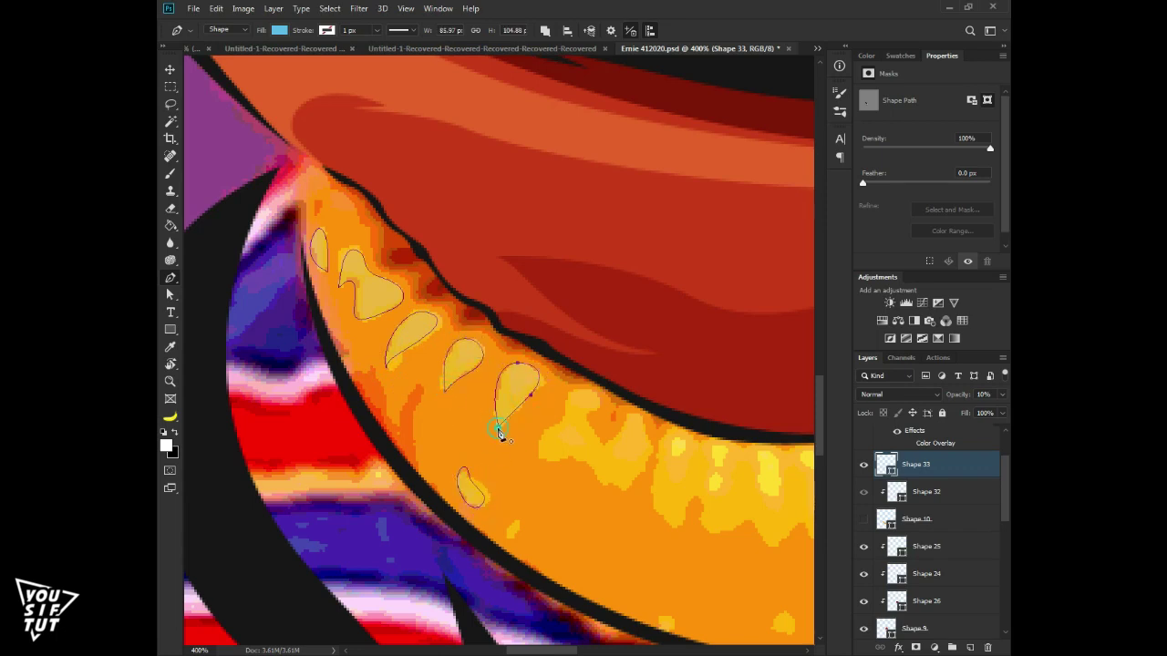
Trace more highlight outline along the right side of the collar's dark edge
{"action": "left_click_drag", "start_coordinate": [500, 435], "coordinate": [377, 371]}
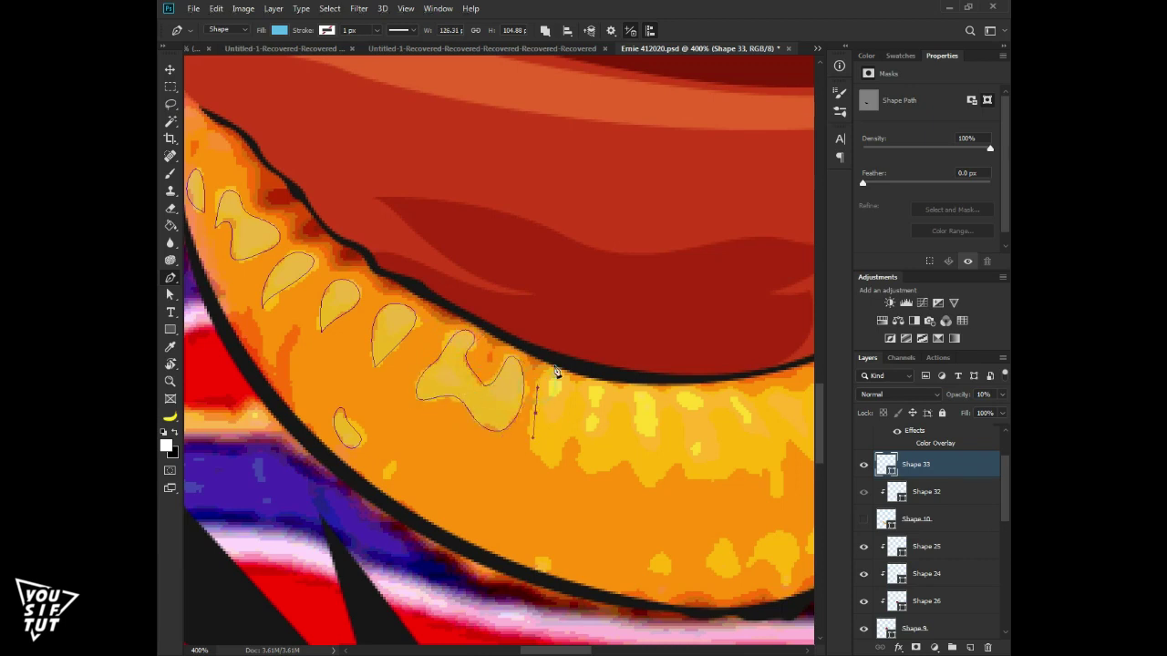
{"action": "left_click", "coordinate": [668, 394]}
{"action": "left_click", "coordinate": [713, 398]}
{"action": "left_click_drag", "start_coordinate": [737, 398], "coordinate": [543, 398]}
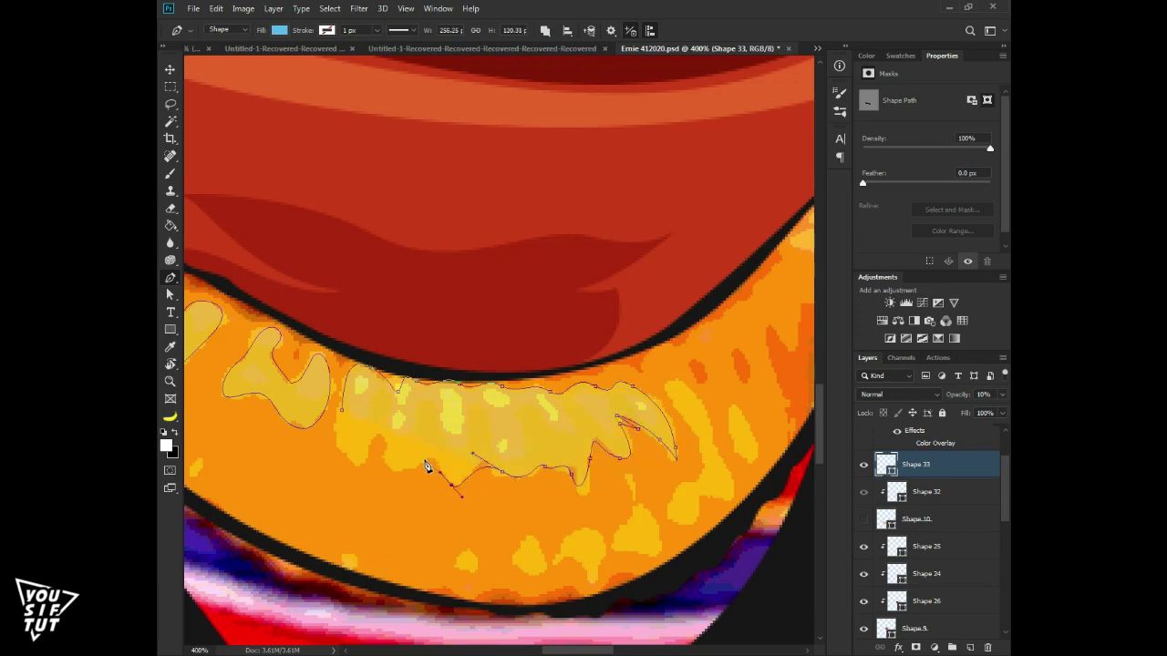
{"action": "left_click_drag", "start_coordinate": [363, 364], "coordinate": [222, 372]}
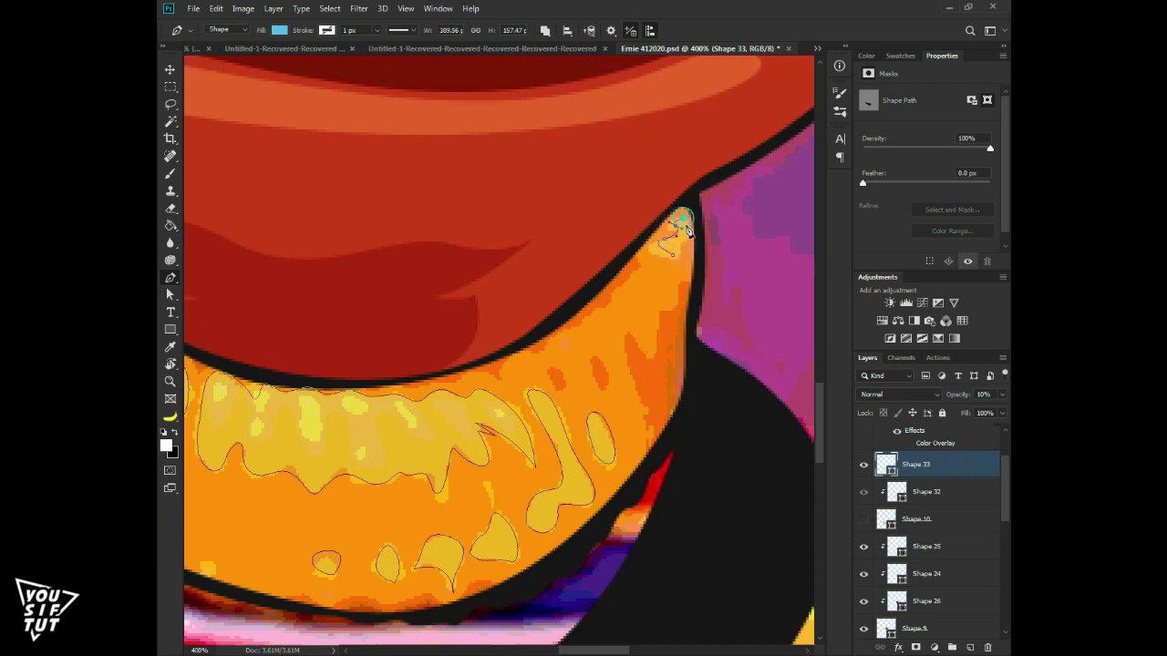
{"action": "key", "text": "ctrl+minus"}
{"action": "key", "text": "ctrl+minus"}
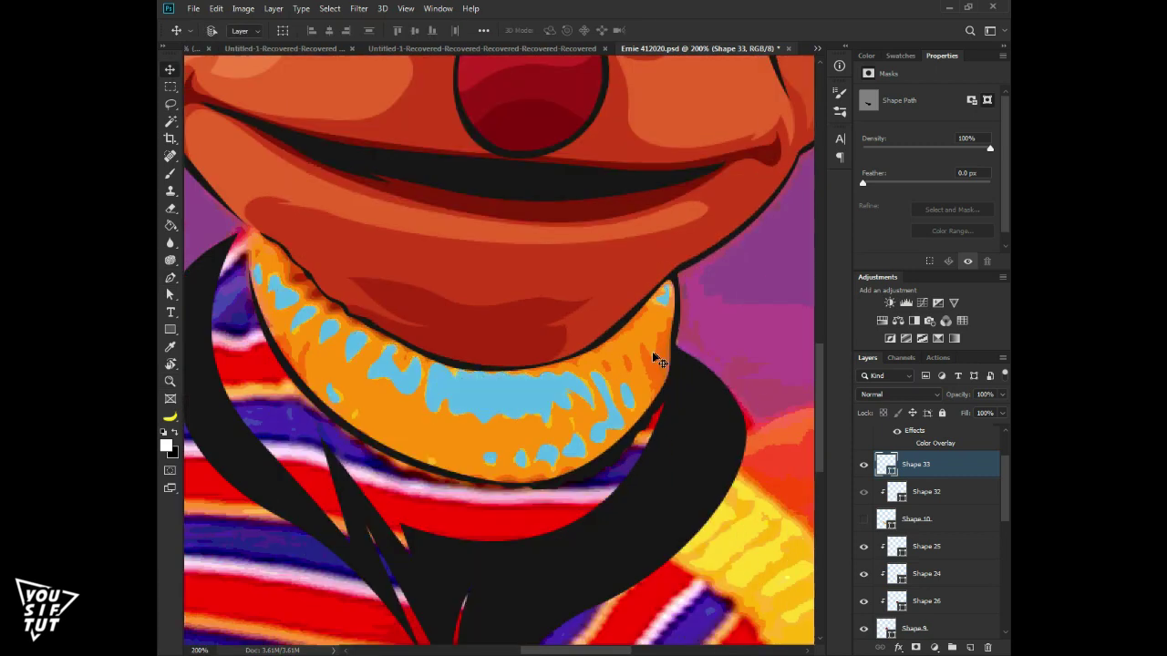
Change the Shape 33 highlight colour to the lighter orange ffb041
{"action": "double_click", "coordinate": [885, 464]}
{"action": "left_click", "coordinate": [838, 149]}
{"action": "left_click", "coordinate": [861, 260]}
{"action": "left_click", "coordinate": [842, 186]}
{"action": "left_click", "coordinate": [861, 241]}
{"action": "key", "text": "Return"}
Zoom in on the collar, hide Shape 10 and select Shape 32
{"action": "key", "text": "z"}
{"action": "left_click", "coordinate": [664, 345]}
{"action": "key", "text": "v"}
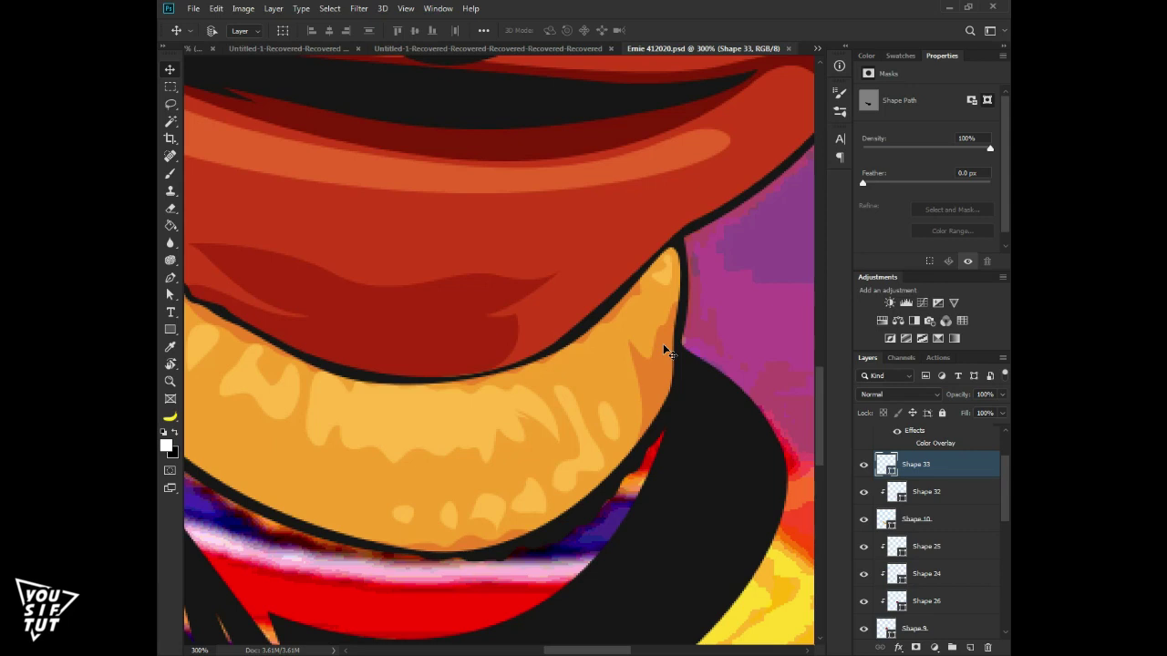
{"action": "left_click", "coordinate": [984, 600]}
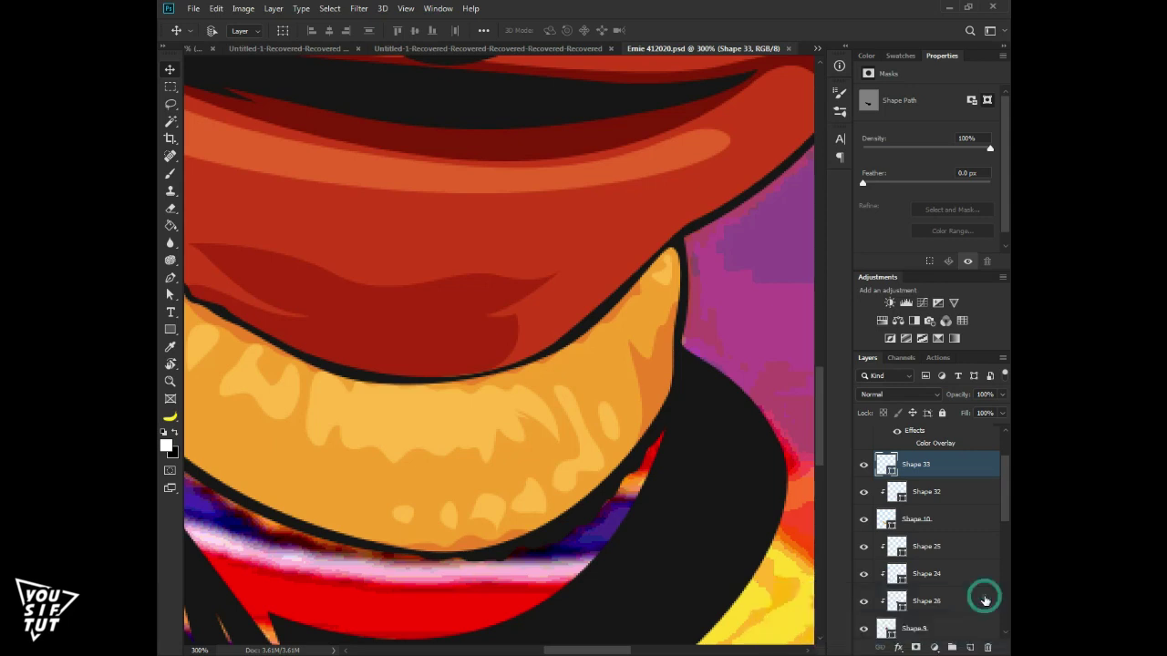
{"action": "left_click", "coordinate": [864, 520]}
{"action": "left_click", "coordinate": [926, 491]}
{"action": "key", "text": "p"}
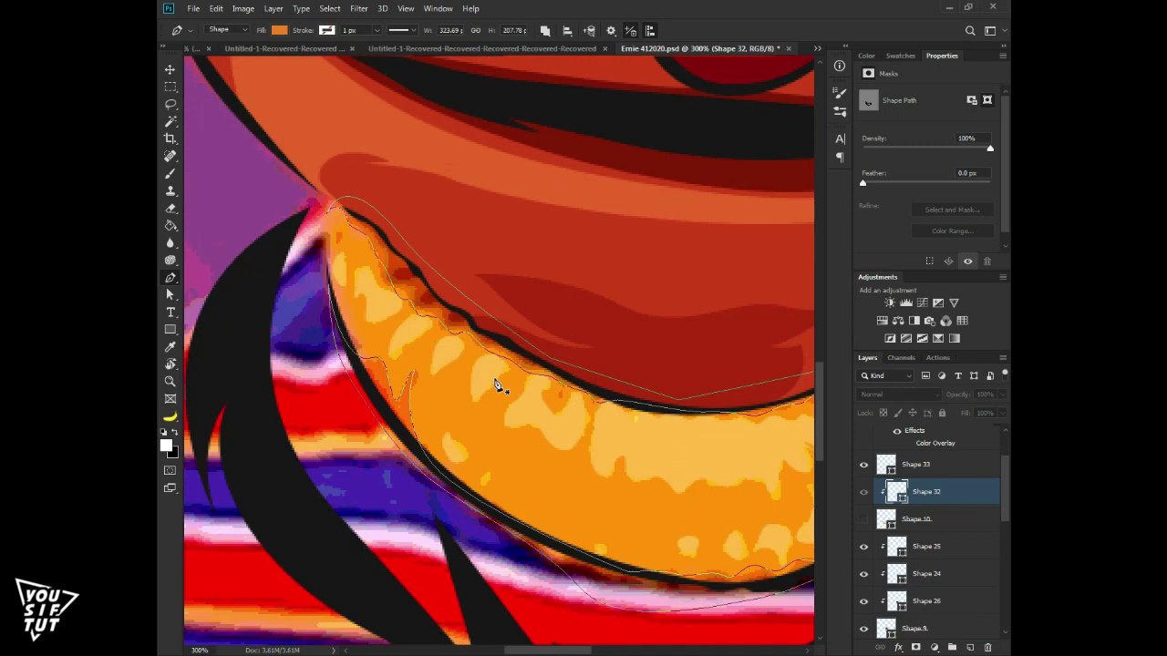
Show Shape 10 again and zoom out to check the whole portrait at 100%
{"action": "key", "text": "v"}
{"action": "left_click", "coordinate": [863, 518]}
{"action": "scroll", "coordinate": [904, 492], "scroll_direction": "down", "scroll_amount": 2}
{"action": "key", "text": "ctrl+minus"}
{"action": "key", "text": "ctrl+minus"}
{"action": "key", "text": "ctrl+minus"}
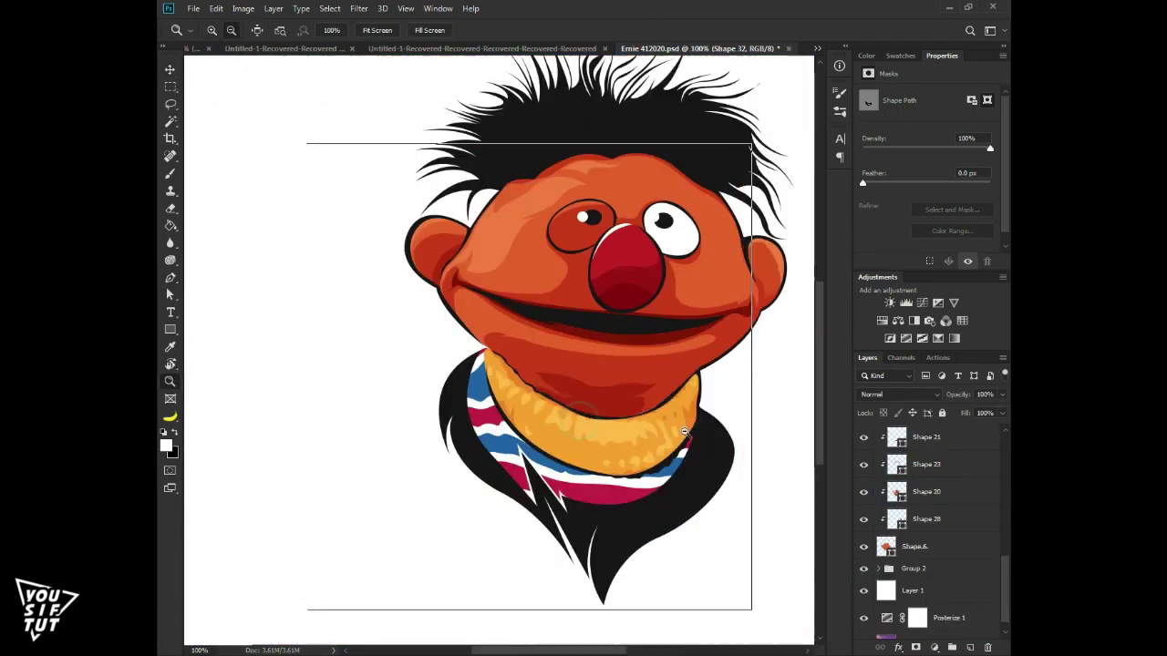
{"action": "scroll", "coordinate": [884, 524], "scroll_direction": "down", "scroll_amount": 2}
{"action": "key", "text": "ctrl+plus"}
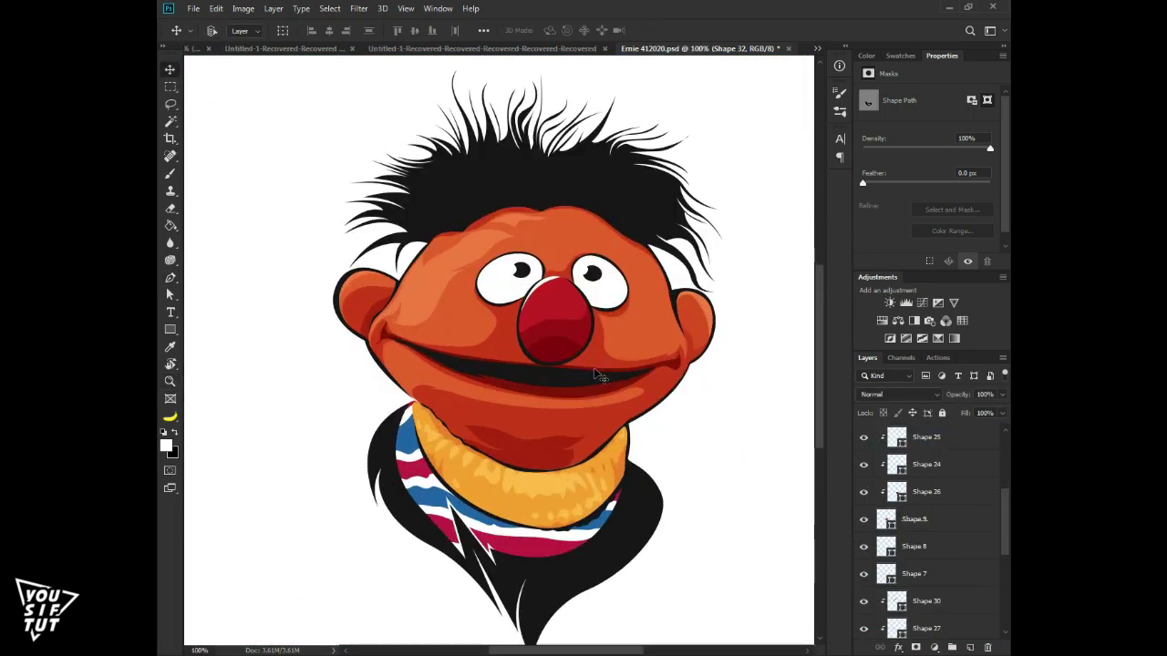
{"action": "scroll", "coordinate": [911, 529], "scroll_direction": "down", "scroll_amount": 1}
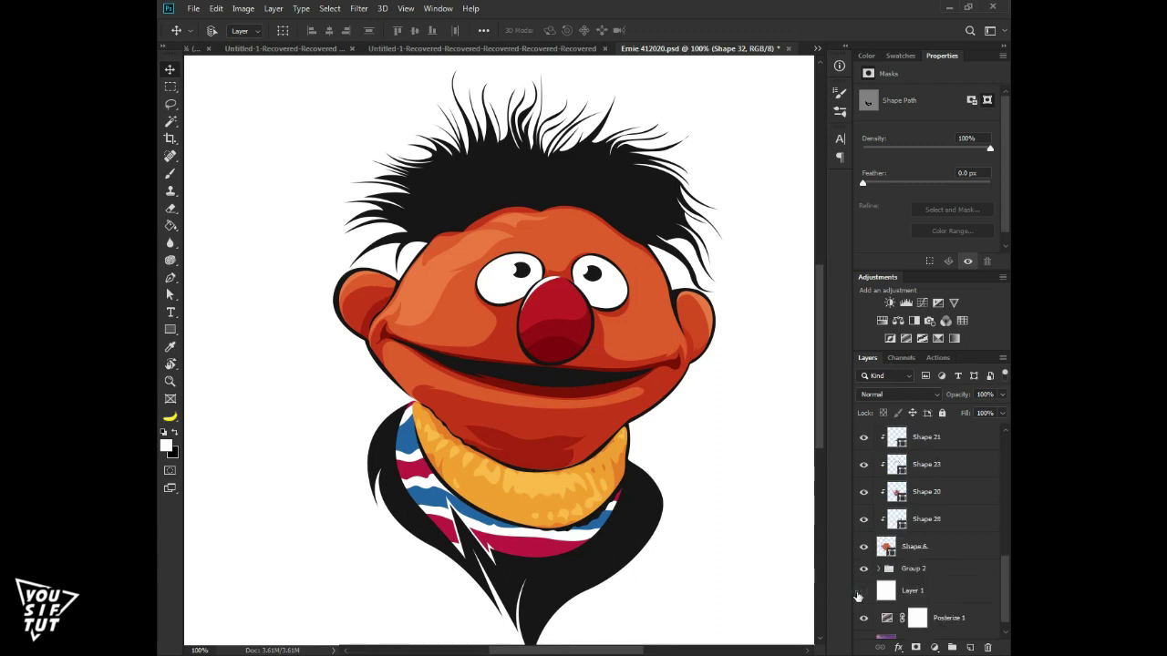
Briefly compare against the reference photo, then select Group 2 as the drawing target
{"action": "left_click", "coordinate": [864, 595]}
{"action": "left_click", "coordinate": [863, 566]}
{"action": "left_click", "coordinate": [914, 568]}
{"action": "key", "text": "z"}
{"action": "left_click", "coordinate": [398, 465]}
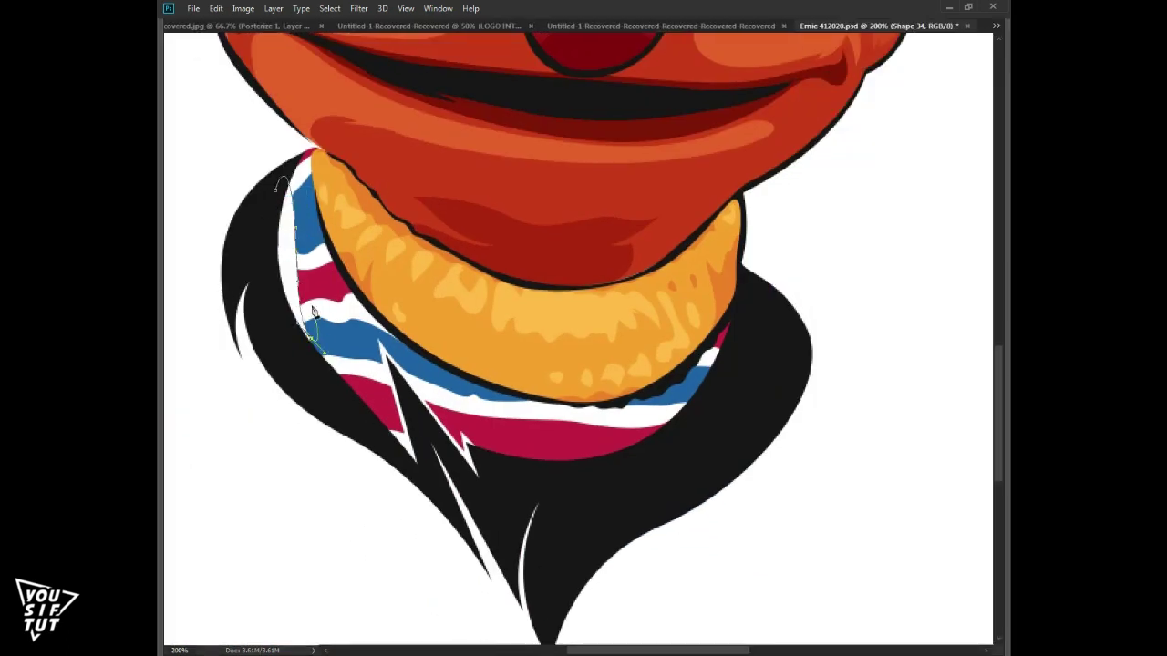
Draw a stripe shape down the collar and fill it black
{"action": "left_click_drag", "start_coordinate": [341, 341], "coordinate": [372, 374]}
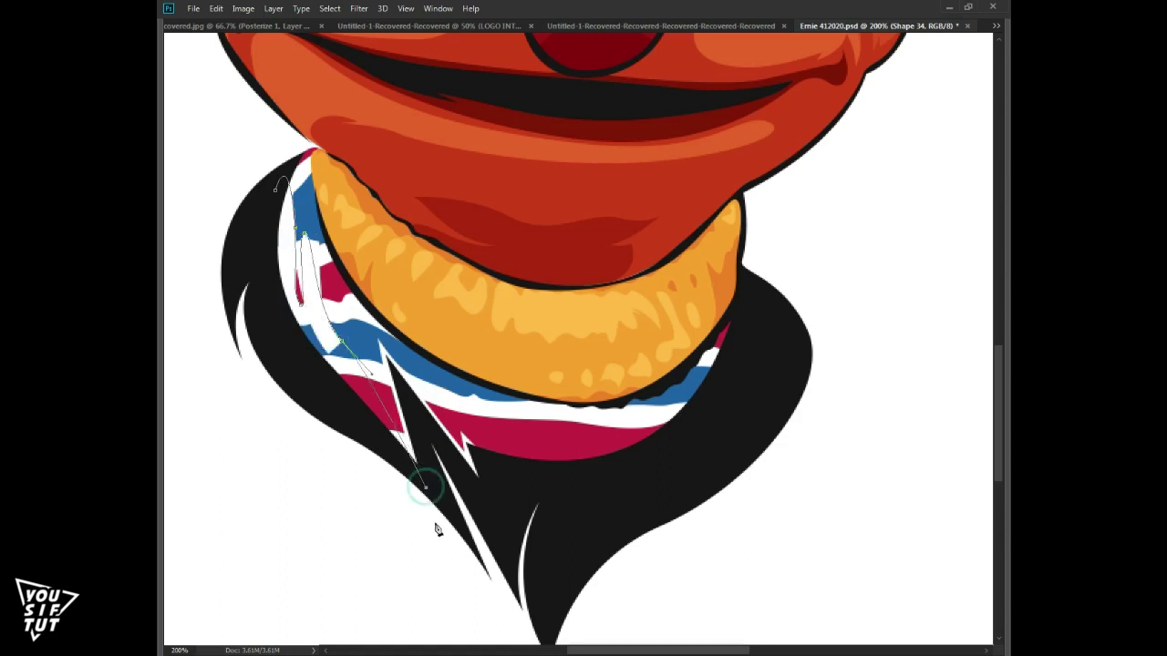
{"action": "left_click_drag", "start_coordinate": [425, 488], "coordinate": [437, 529]}
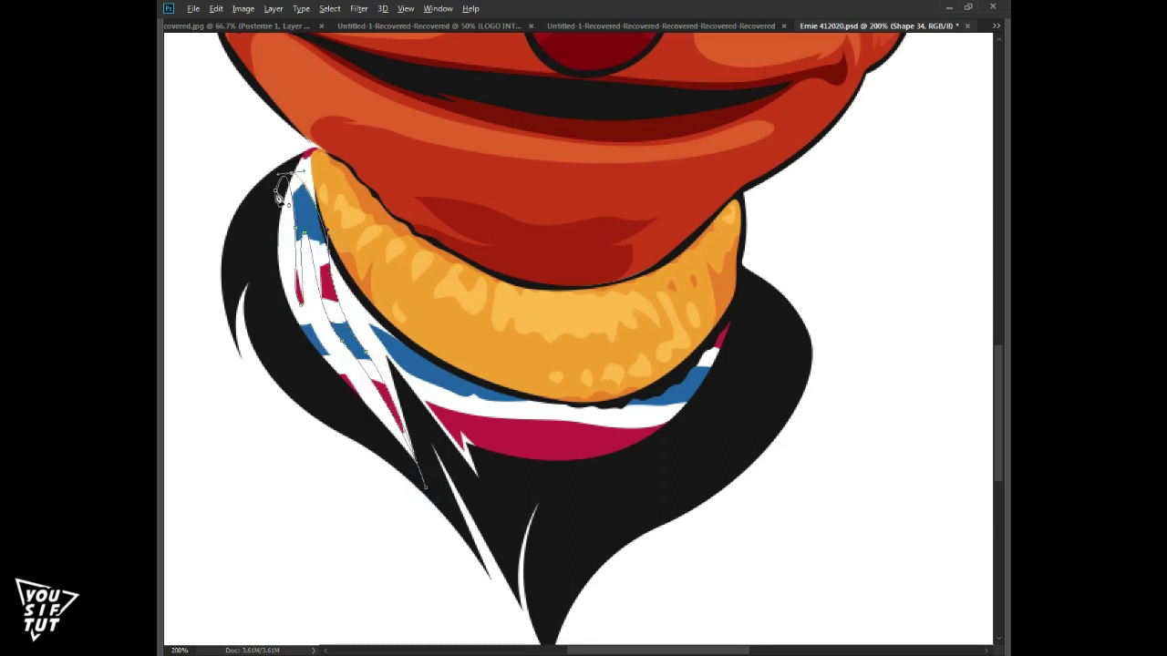
{"action": "left_click", "coordinate": [280, 196]}
{"action": "key", "text": "a"}
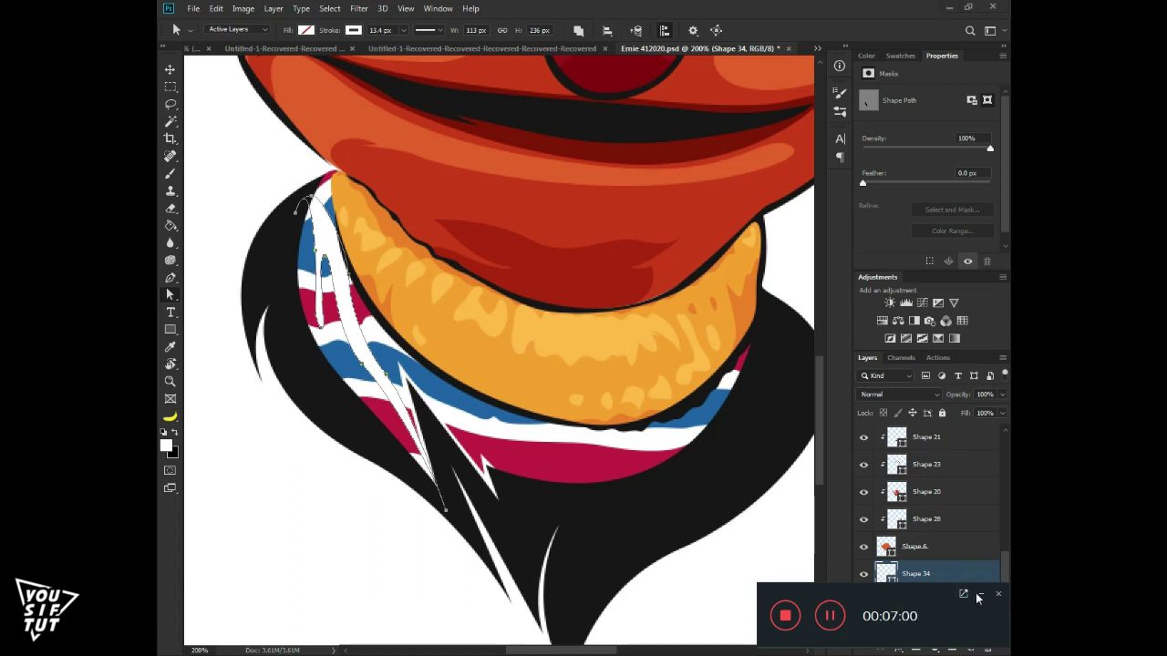
{"action": "left_click", "coordinate": [306, 30]}
{"action": "left_click", "coordinate": [249, 96]}
{"action": "left_click", "coordinate": [169, 69]}
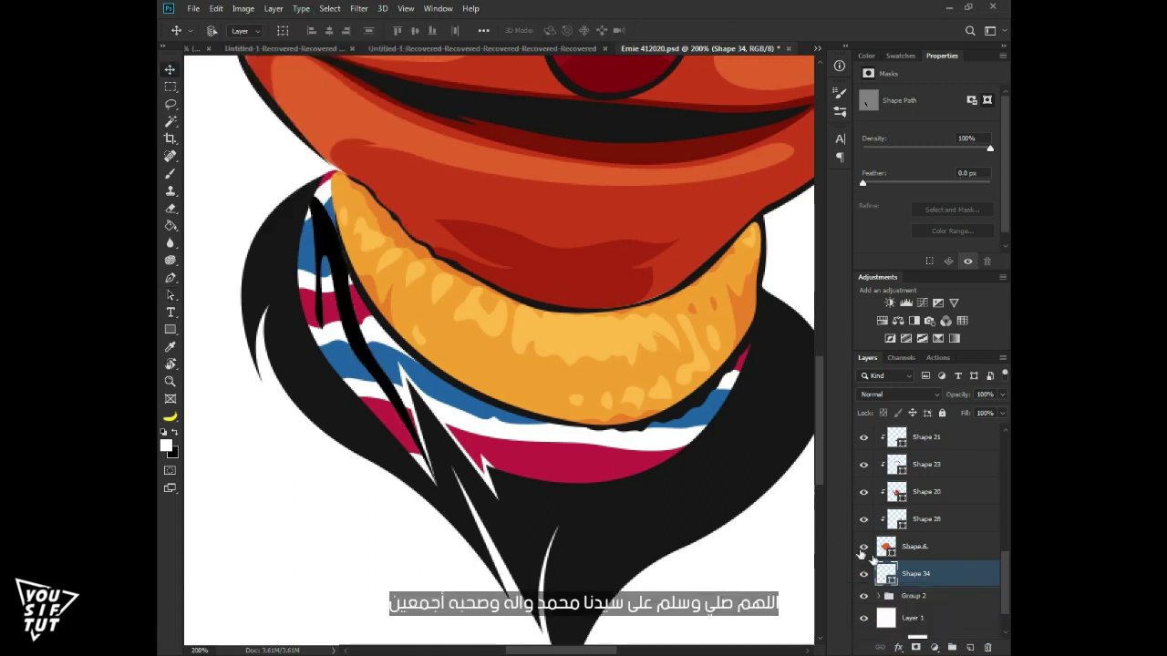
Lower the black stripe to 62% opacity, extend it along the collar, and set it to Overlay
{"action": "double_click", "coordinate": [887, 572]}
{"action": "left_click", "coordinate": [963, 136]}
{"action": "left_click_drag", "start_coordinate": [957, 394], "coordinate": [907, 404]}
{"action": "key", "text": "p"}
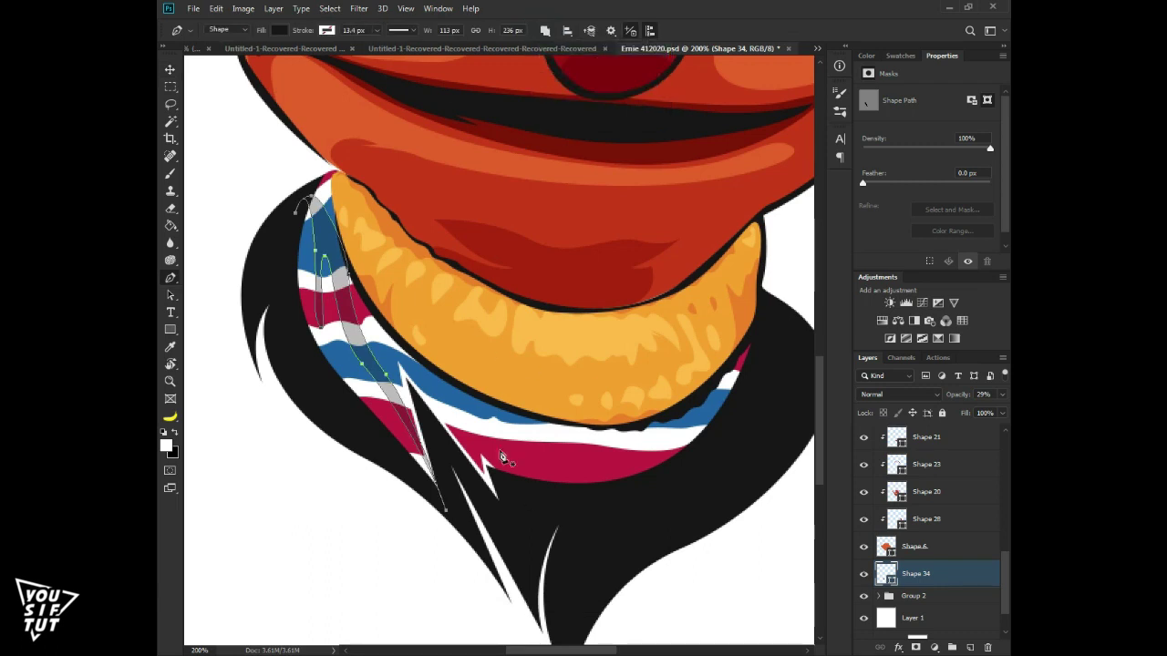
{"action": "left_click_drag", "start_coordinate": [497, 424], "coordinate": [566, 507]}
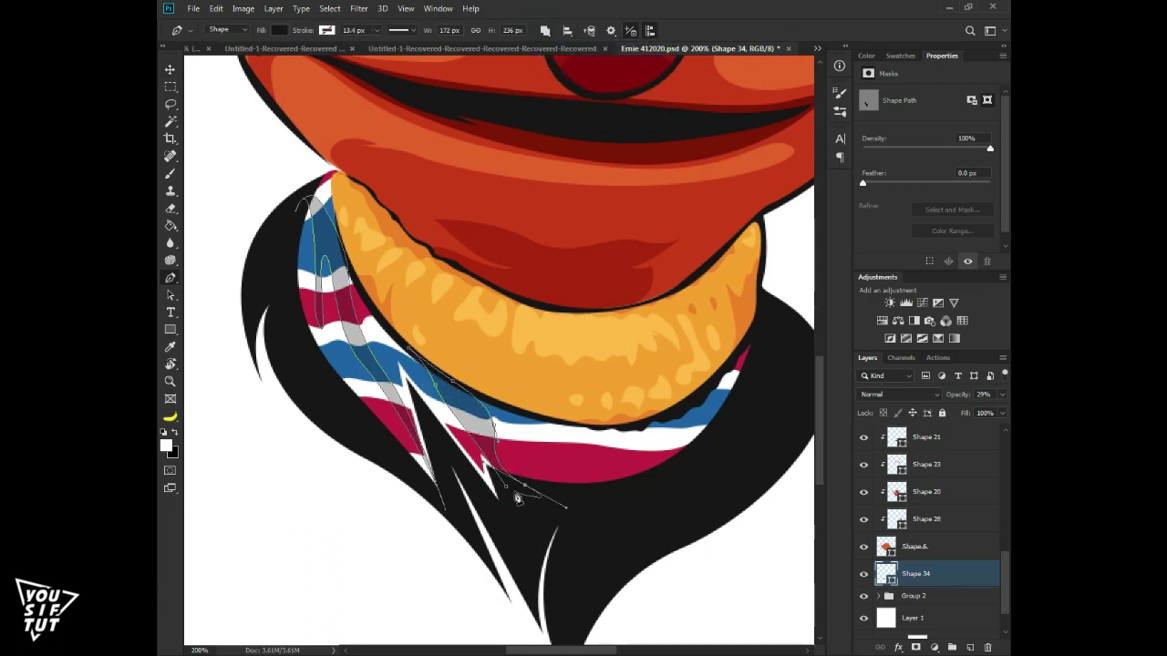
{"action": "key", "text": "v"}
{"action": "key", "text": "ctrl+minus"}
{"action": "left_click", "coordinate": [898, 394]}
{"action": "left_click", "coordinate": [899, 482]}
{"action": "left_click_drag", "start_coordinate": [959, 397], "coordinate": [989, 407]}
Draw a white collar stripe at about 13% opacity and outline another stripe shape
{"action": "key", "text": "p"}
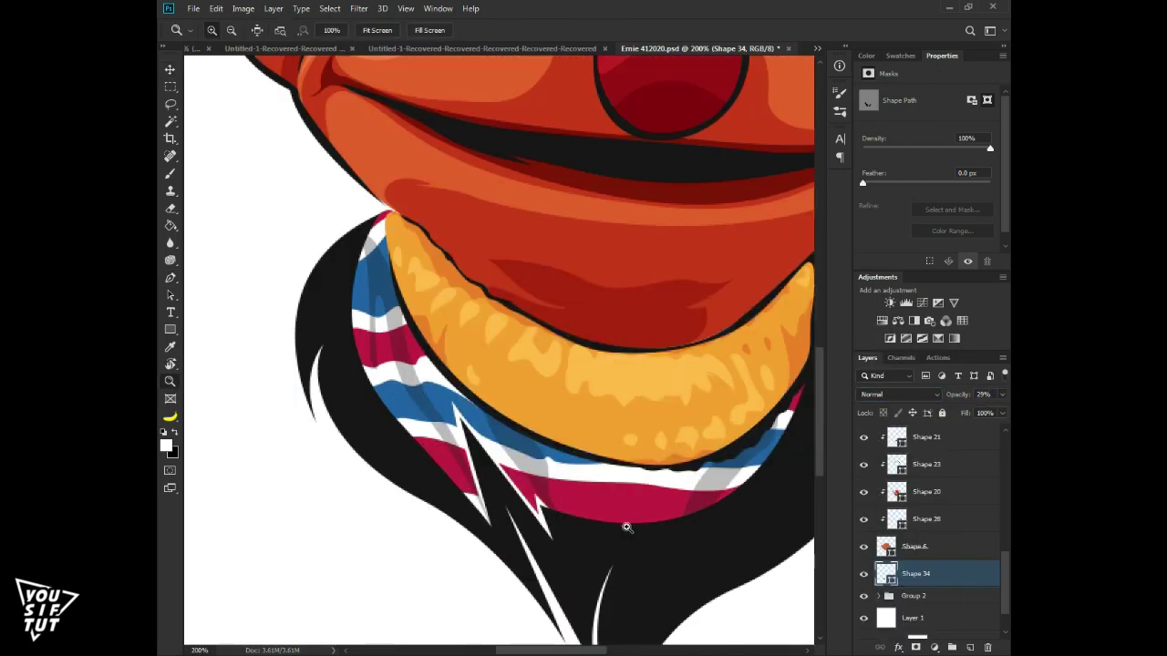
{"action": "scroll", "coordinate": [616, 521], "scroll_direction": "up", "scroll_amount": 2}
{"action": "left_click_drag", "start_coordinate": [616, 516], "coordinate": [631, 499]}
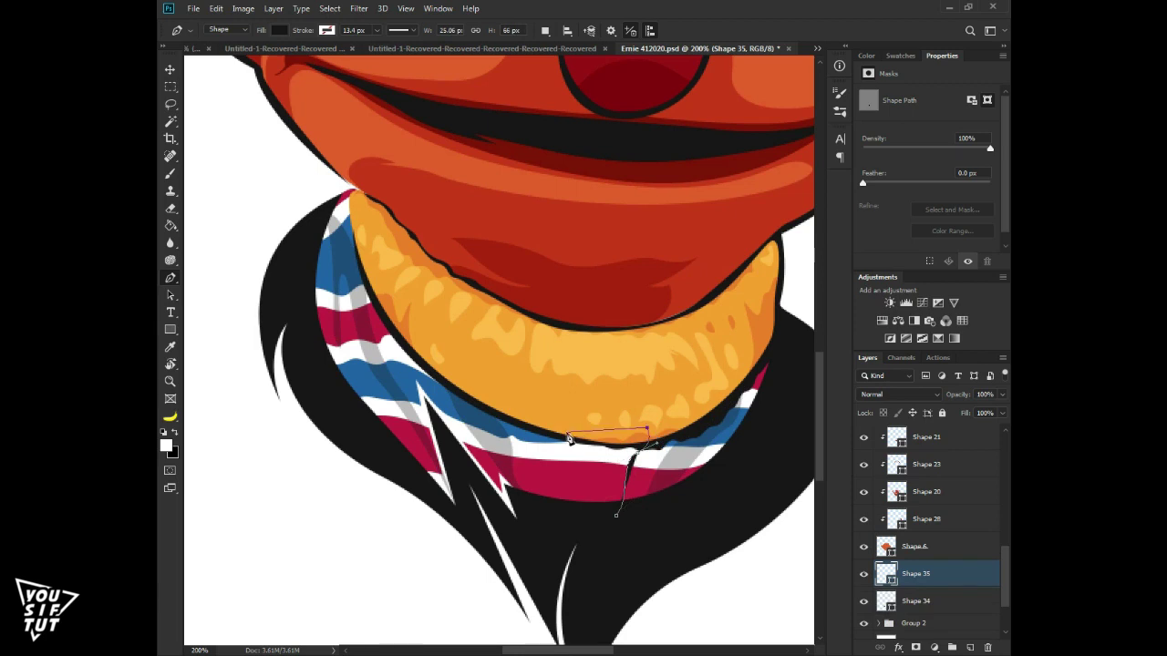
{"action": "left_click", "coordinate": [576, 528]}
{"action": "left_click", "coordinate": [964, 136]}
{"action": "key", "text": "v"}
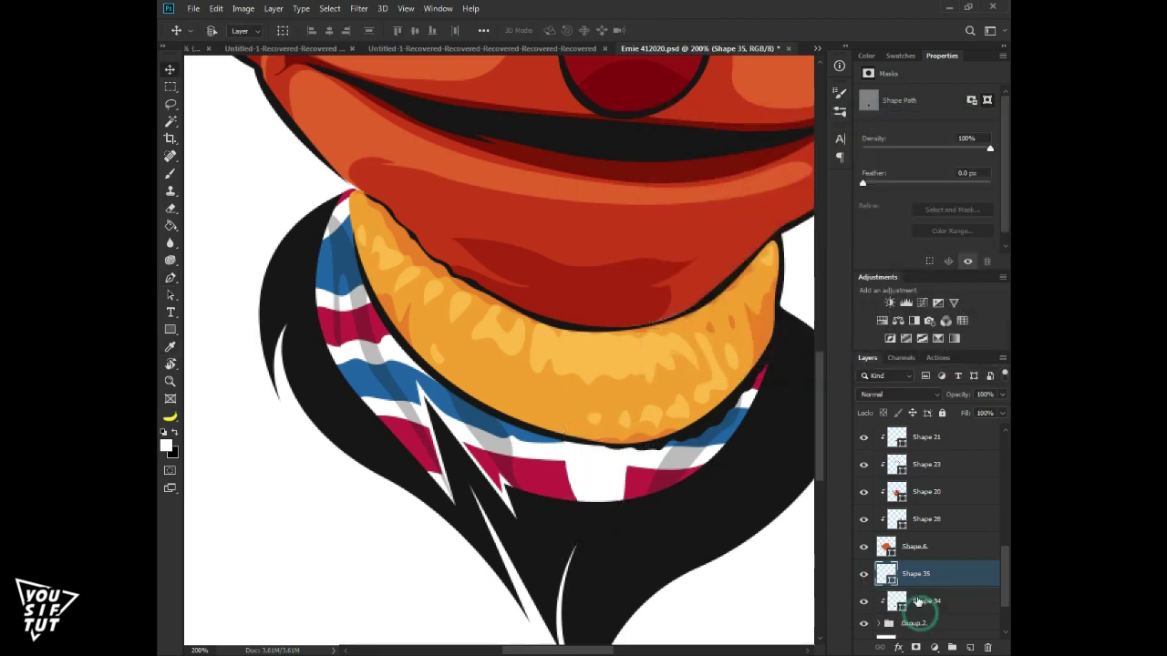
{"action": "left_click_drag", "start_coordinate": [964, 394], "coordinate": [906, 399]}
{"action": "key", "text": "p"}
{"action": "left_click", "coordinate": [447, 489]}
{"action": "left_click_drag", "start_coordinate": [354, 351], "coordinate": [350, 331]}
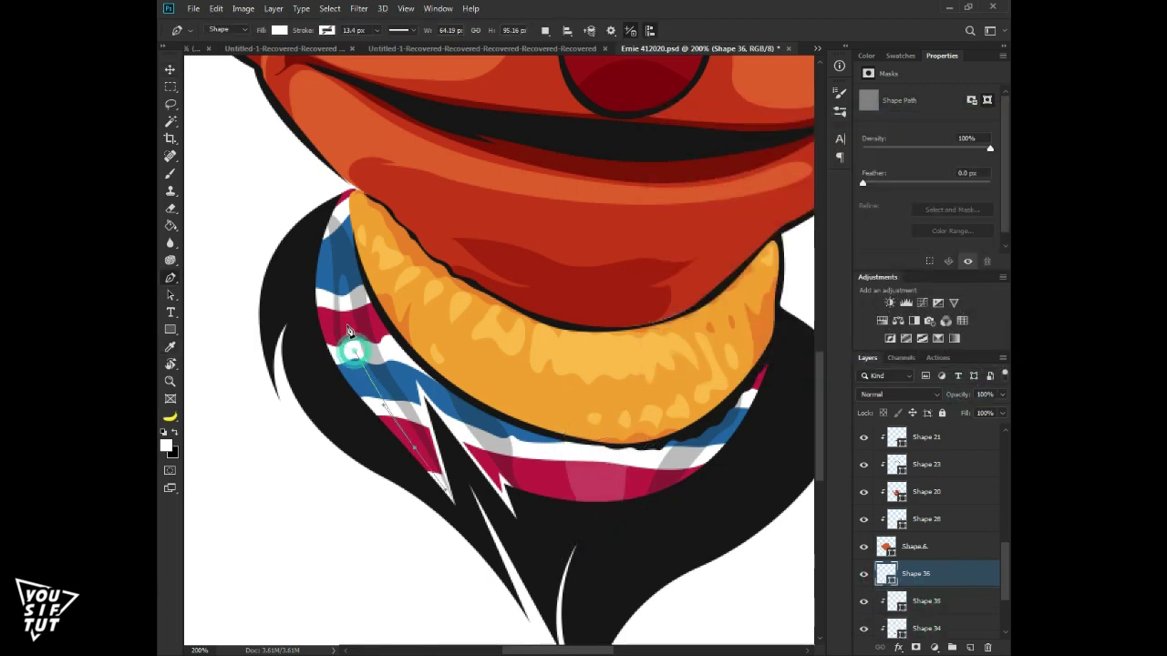
{"action": "key", "text": "v"}
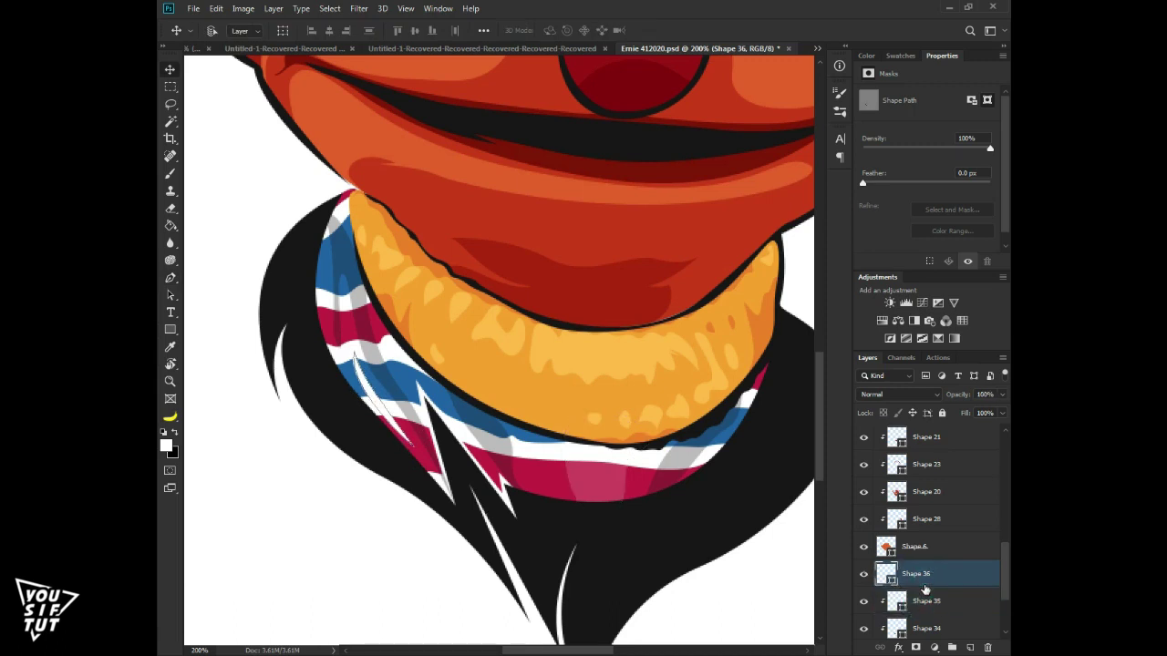
Set Shape 34 and Shape 36 to Overlay blending with raised opacity
{"action": "scroll", "coordinate": [762, 538], "scroll_direction": "down", "scroll_amount": 3}
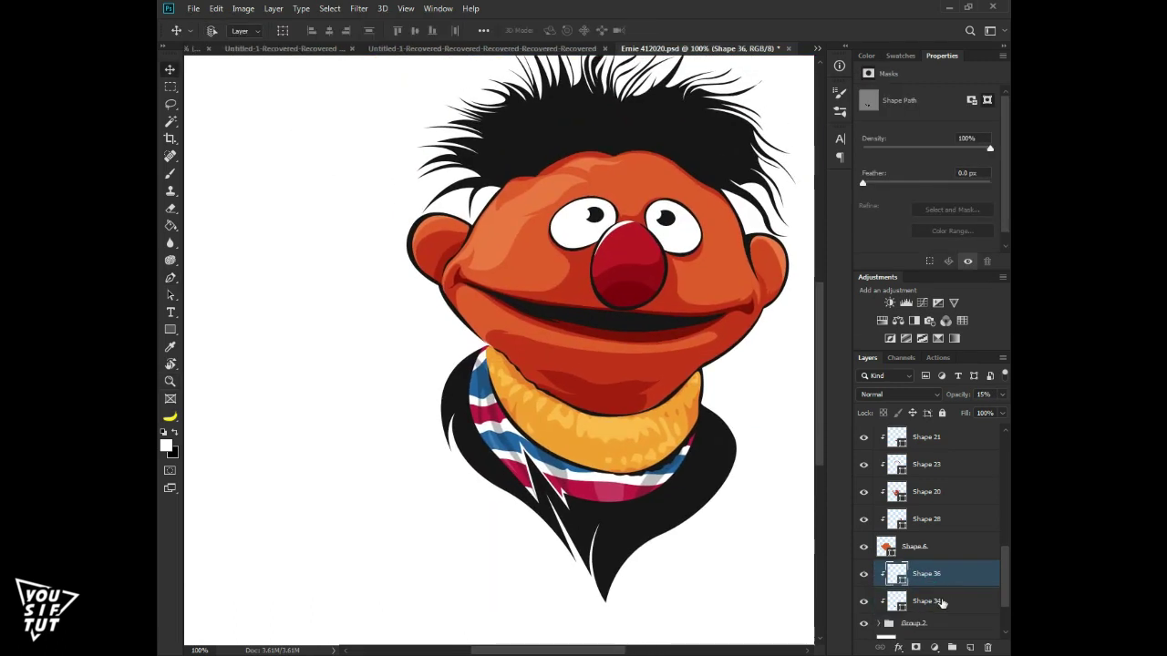
{"action": "left_click", "coordinate": [926, 601], "text": "shift"}
{"action": "left_click", "coordinate": [898, 394]}
{"action": "left_click", "coordinate": [903, 544]}
{"action": "left_click_drag", "start_coordinate": [951, 399], "coordinate": [926, 395]}
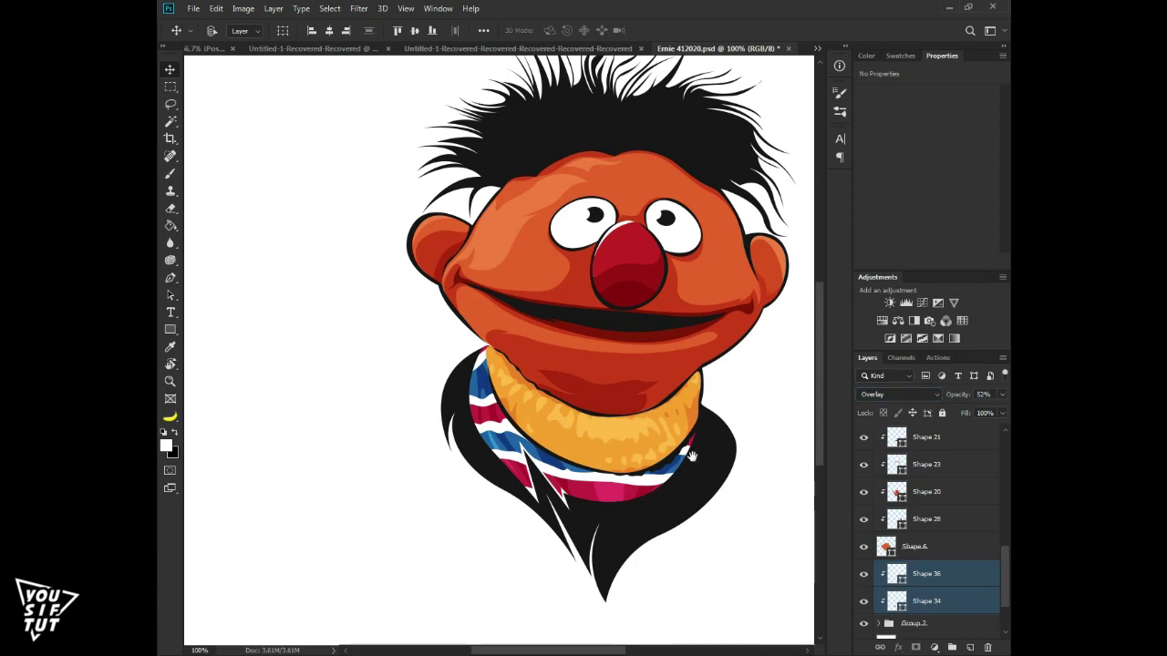
Hide Layer 1 to reveal the background and zoom in on the turtleneck's edge
{"action": "scroll", "coordinate": [930, 529], "scroll_direction": "down", "scroll_amount": 3}
{"action": "left_click", "coordinate": [864, 562]}
{"action": "key", "text": "z"}
{"action": "key", "text": "ctrl+plus"}
{"action": "key", "text": "ctrl+plus"}
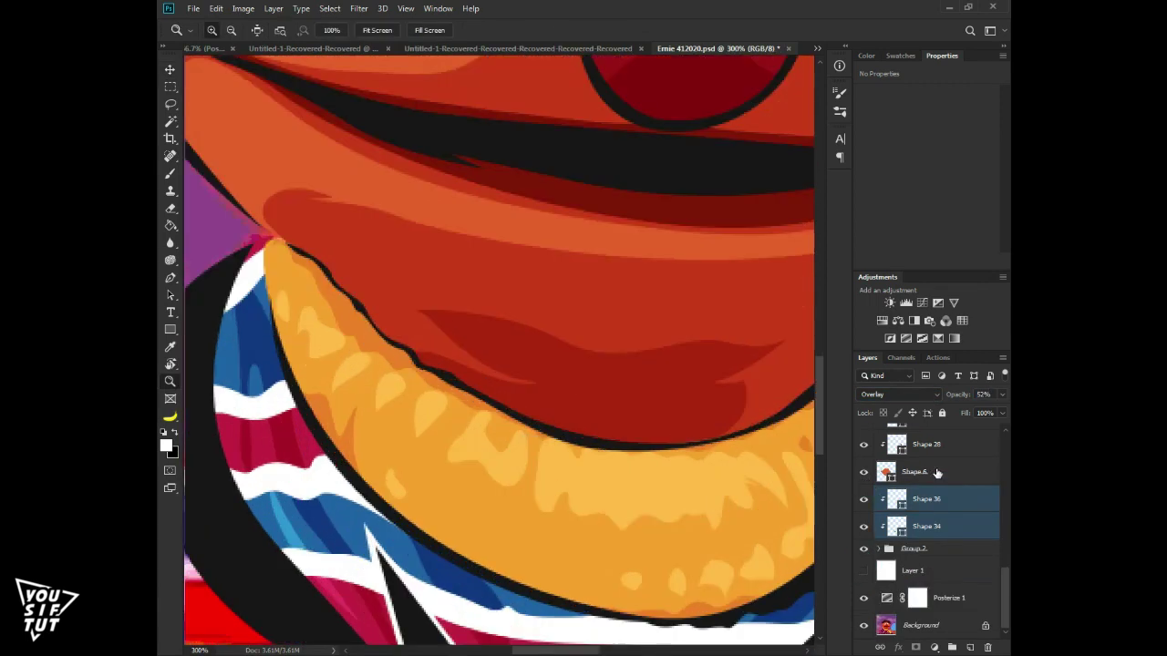
Trace a shadow shape (Shape 37) under the chin along the turtleneck's top
{"action": "scroll", "coordinate": [948, 485], "scroll_direction": "up", "scroll_amount": 5}
{"action": "key", "text": "p"}
{"action": "left_click", "coordinate": [438, 369]}
{"action": "left_click_drag", "start_coordinate": [493, 395], "coordinate": [525, 416]}
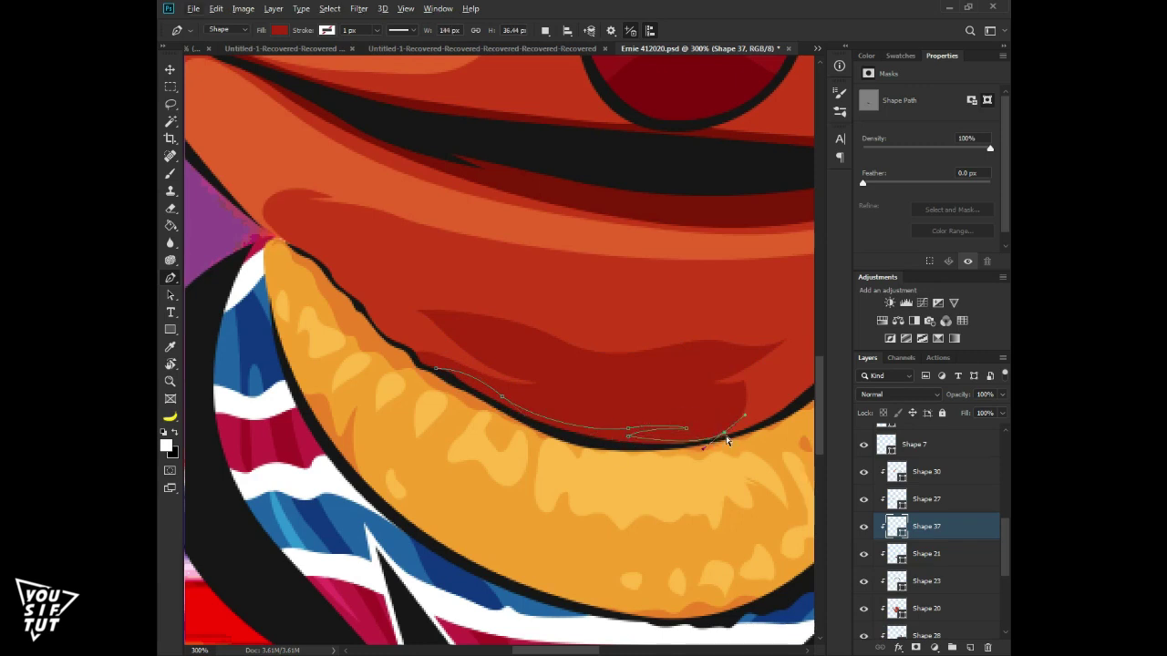
{"action": "double_click", "coordinate": [896, 526]}
{"action": "left_click", "coordinate": [534, 191]}
{"action": "key", "text": "Return"}
Show Layer 1 as a white backdrop and toggle Shape 6 to check the face
{"action": "key", "text": "ctrl+0"}
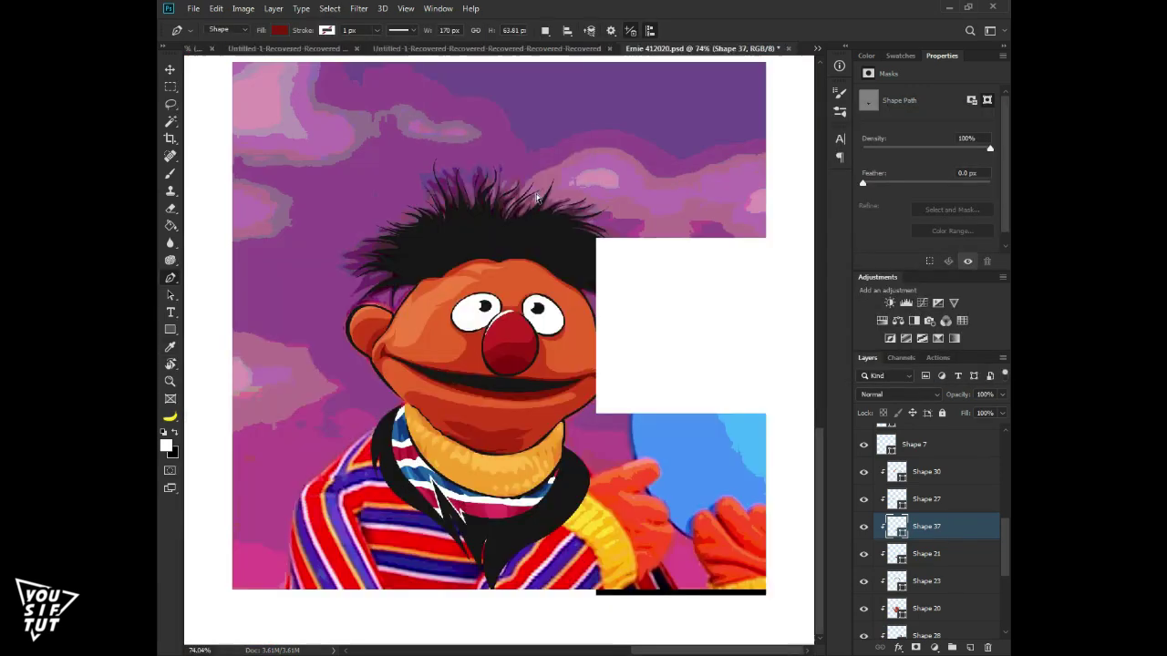
{"action": "key", "text": "v"}
{"action": "scroll", "coordinate": [929, 547], "scroll_direction": "down", "scroll_amount": 1}
{"action": "left_click", "coordinate": [863, 571]}
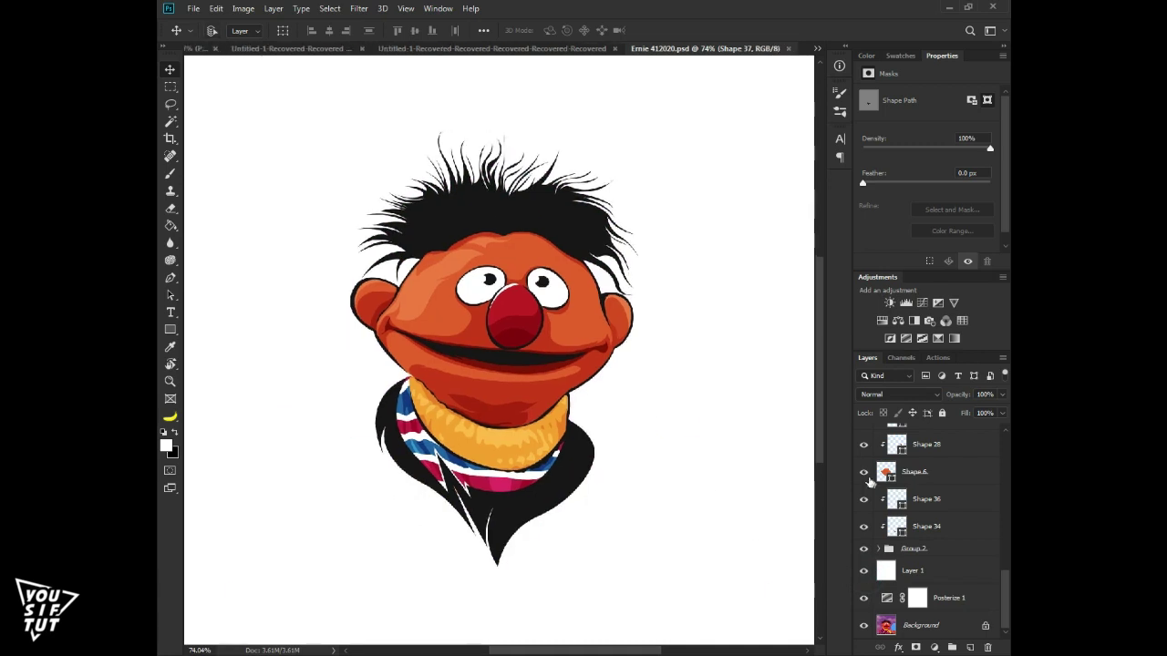
{"action": "left_click", "coordinate": [864, 472]}
{"action": "left_click", "coordinate": [863, 474]}
{"action": "key", "text": "z"}
{"action": "left_click", "coordinate": [506, 483]}
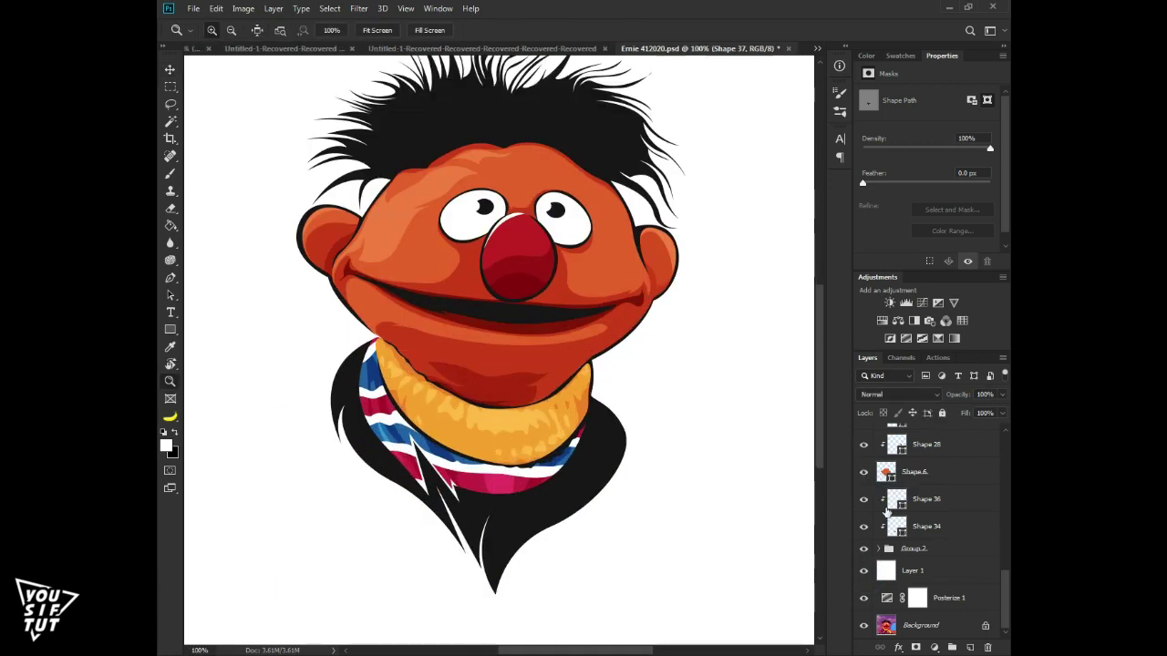
Zoom in on the lower face, turn on Shape 36 and Shape 34, and view the original photo
{"action": "scroll", "coordinate": [885, 518], "scroll_direction": "up", "scroll_amount": 5}
{"action": "key", "text": "ctrl+plus"}
{"action": "scroll", "coordinate": [866, 528], "scroll_direction": "up", "scroll_amount": 3}
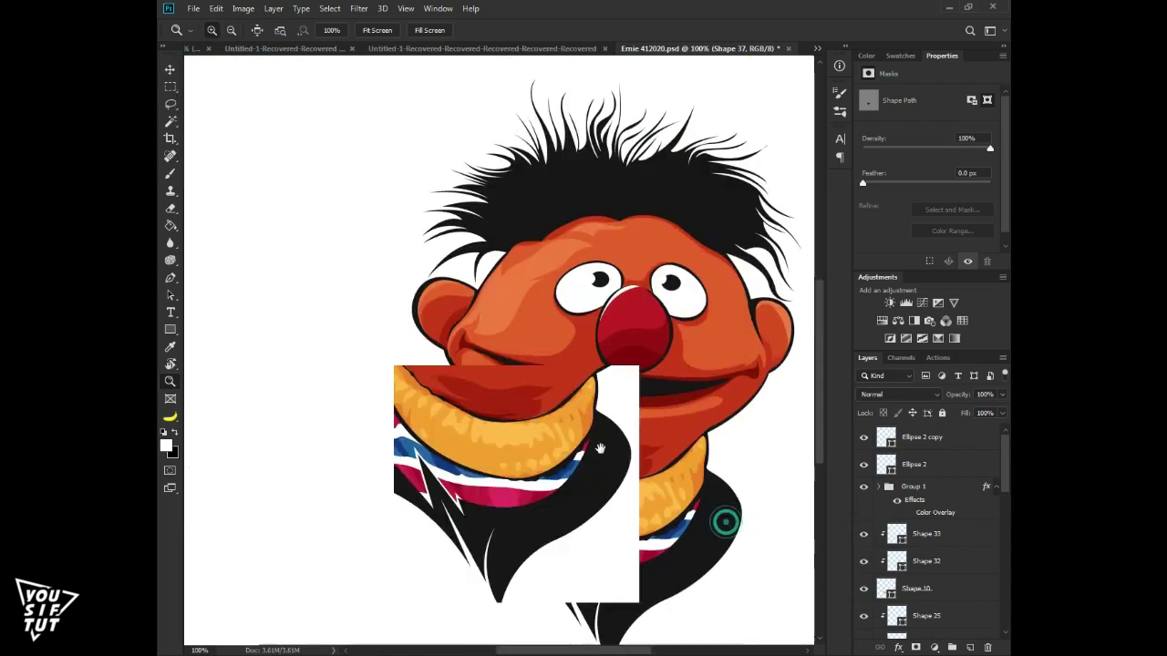
{"action": "left_click_drag", "start_coordinate": [724, 521], "coordinate": [675, 455]}
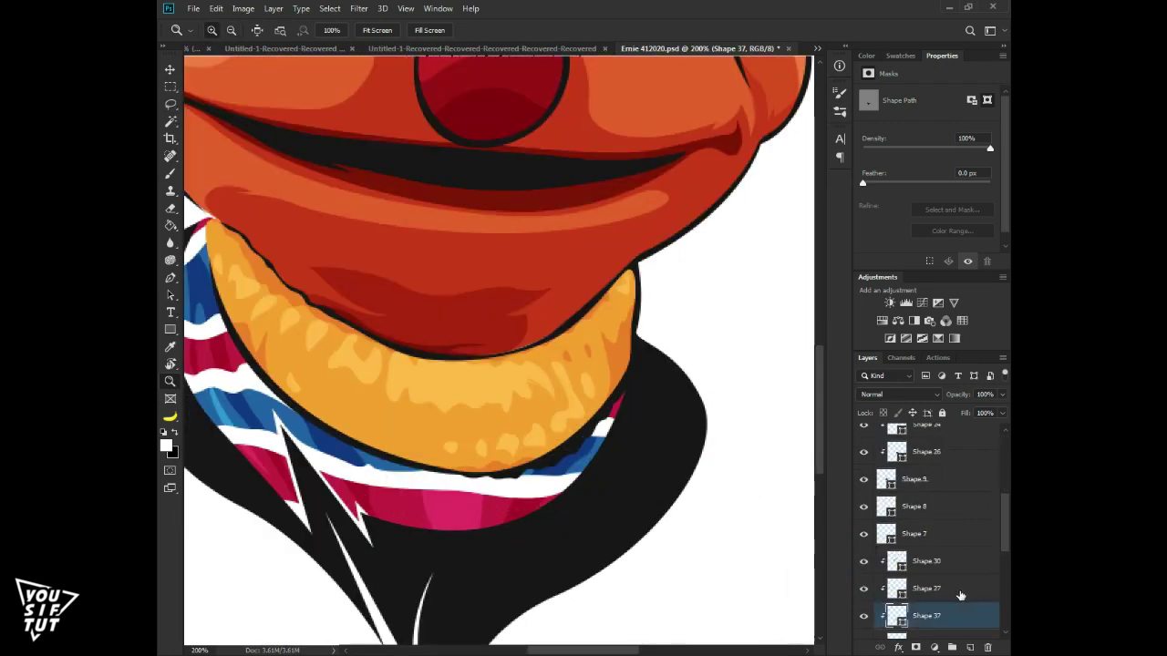
{"action": "scroll", "coordinate": [866, 545], "scroll_direction": "down", "scroll_amount": 5}
{"action": "left_click_drag", "start_coordinate": [864, 534], "coordinate": [864, 561]}
{"action": "scroll", "coordinate": [866, 547], "scroll_direction": "down", "scroll_amount": 3}
{"action": "left_click", "coordinate": [863, 626], "text": "alt"}
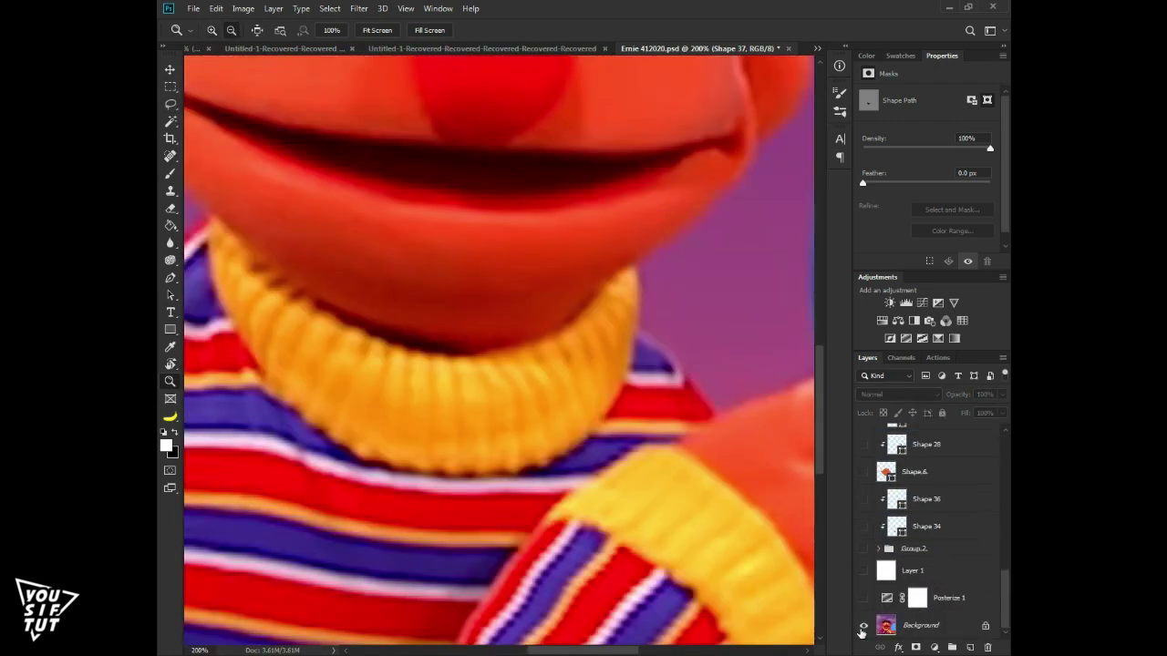
Fit the whole portrait on screen and select Group 2
{"action": "key", "text": "ctrl+0"}
{"action": "key", "text": "v"}
{"action": "left_click", "coordinate": [948, 548]}
{"action": "scroll", "coordinate": [951, 516], "scroll_direction": "up", "scroll_amount": 5}
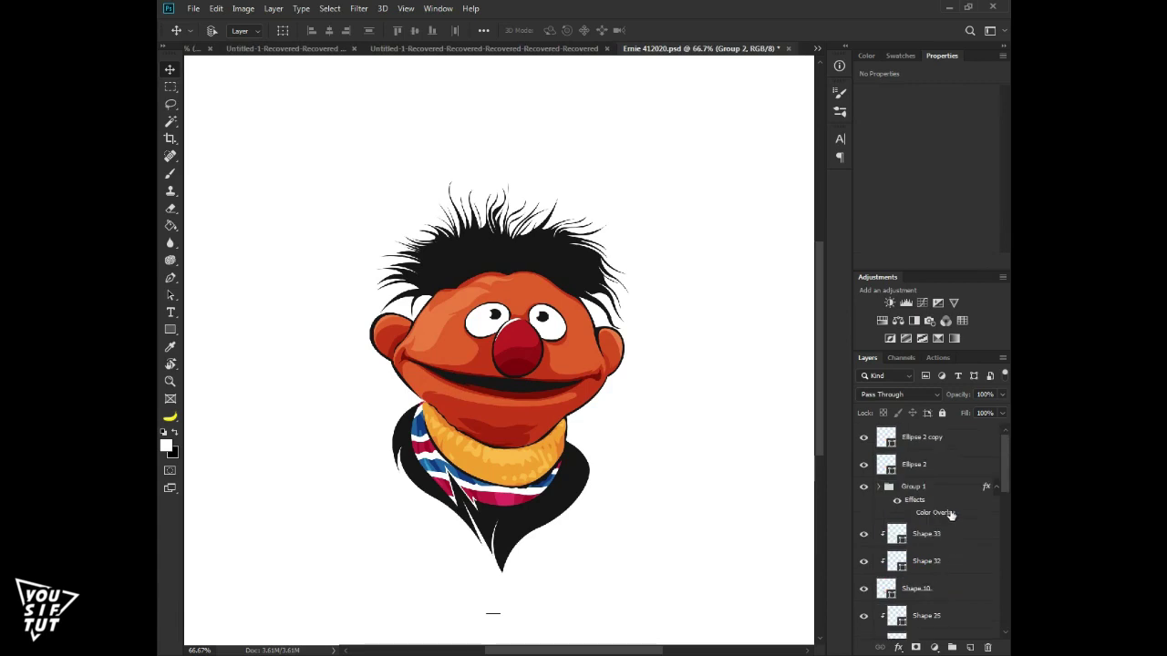
Group the artwork layers into Group 3 and create a new 1080×1350 document
{"action": "left_click", "coordinate": [939, 437], "text": "shift"}
{"action": "key", "text": "ctrl+g"}
{"action": "left_click_drag", "start_coordinate": [607, 448], "coordinate": [739, 455]}
{"action": "key", "text": "ctrl+n"}
{"action": "type", "text": "1080"}
{"action": "type", "text": "1350"}
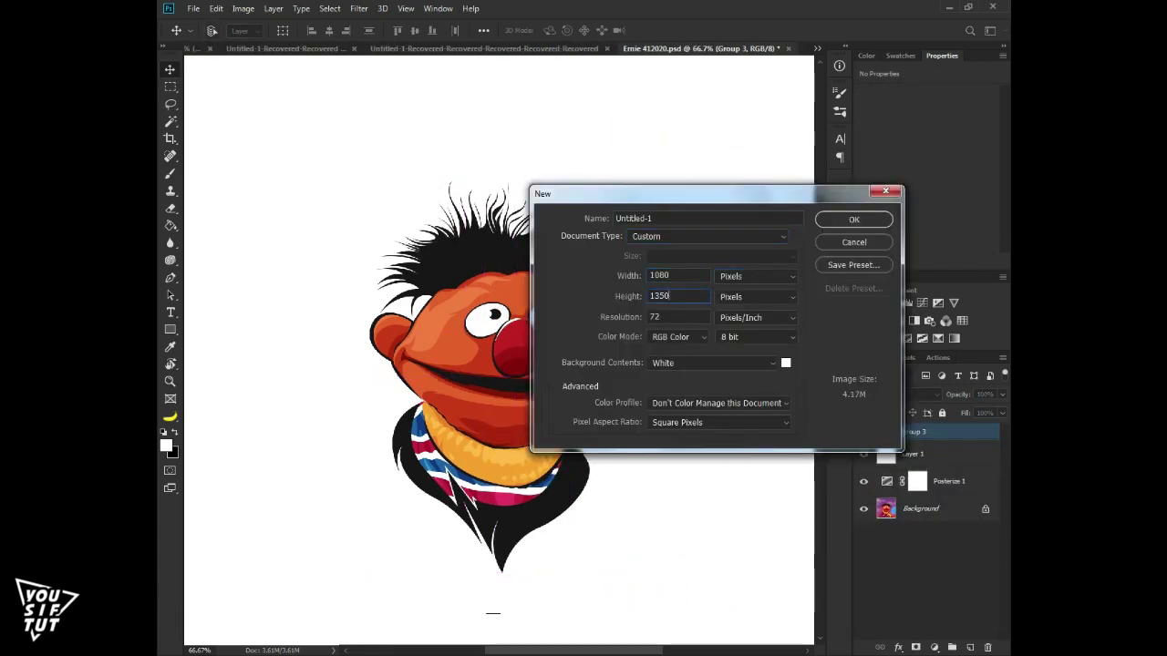
{"action": "key", "text": "Return"}
Bring Group 3 into the new document as a smart object and scale it to fit
{"action": "left_click", "coordinate": [583, 47]}
{"action": "left_click_drag", "start_coordinate": [502, 319], "coordinate": [661, 471]}
{"action": "key", "text": "ctrl+t"}
{"action": "key", "text": "Return"}
{"action": "left_click", "coordinate": [358, 9]}
{"action": "left_click", "coordinate": [383, 42]}
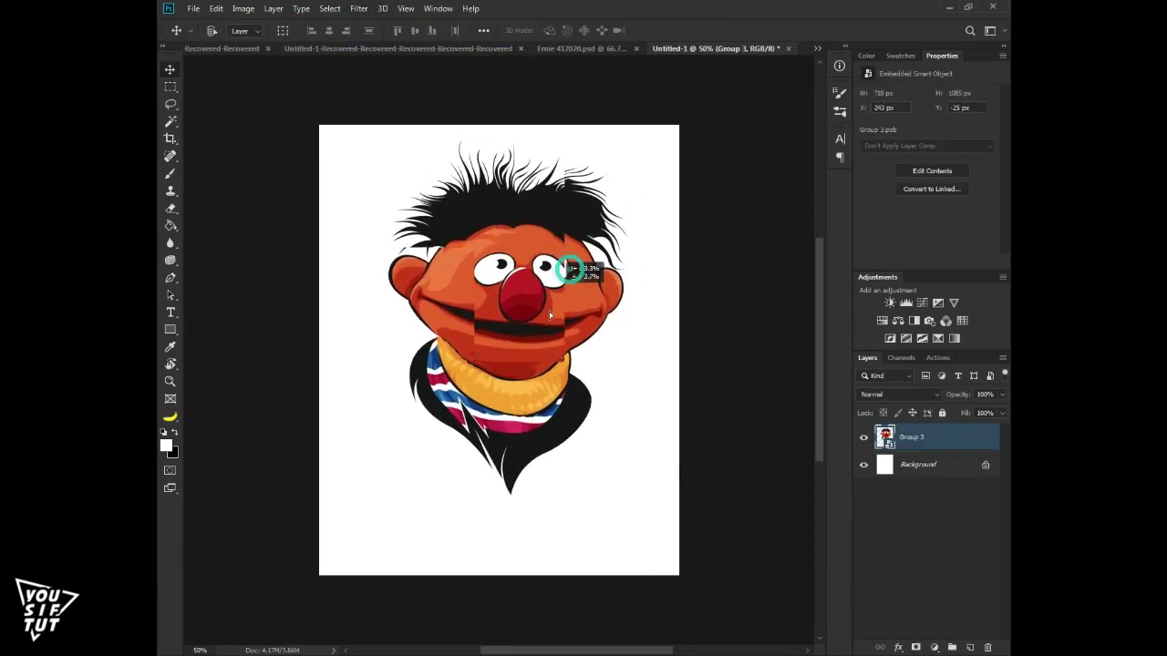
{"action": "key", "text": "ctrl+t"}
{"action": "left_click_drag", "start_coordinate": [586, 489], "coordinate": [610, 518]}
{"action": "key", "text": "Return"}
Try an orange background fill, undo it, and add a Hue/Saturation adjustment at hue +1
{"action": "key", "text": "i"}
{"action": "left_click", "coordinate": [501, 421]}
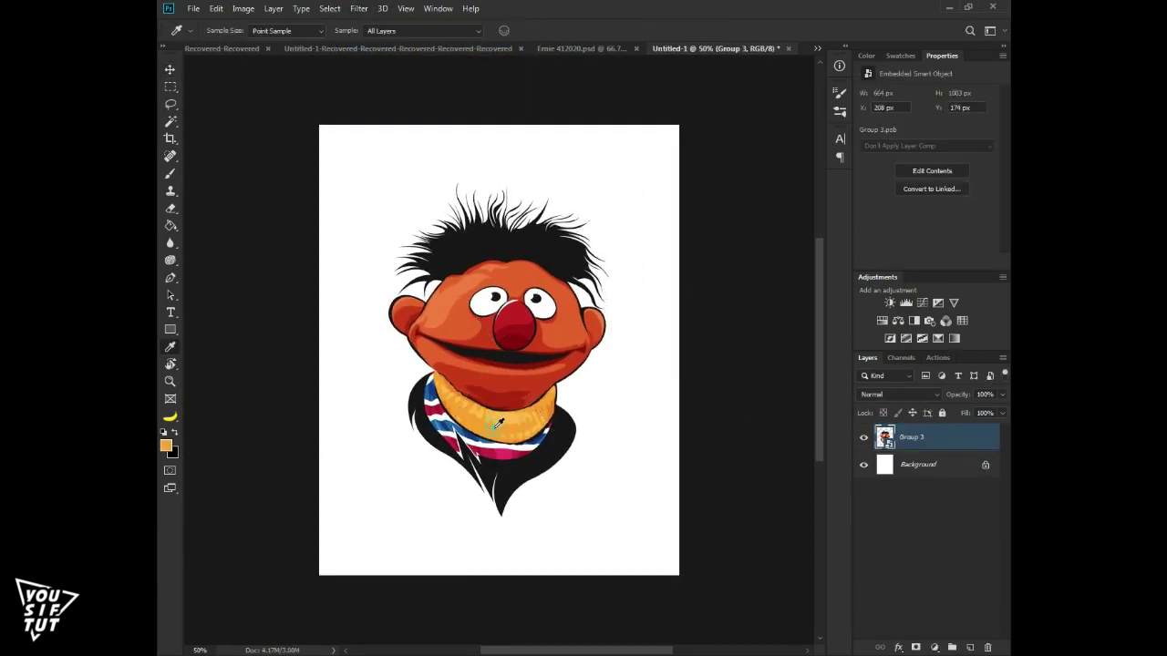
{"action": "left_click", "coordinate": [909, 467]}
{"action": "key", "text": "alt+BackSpace"}
{"action": "key", "text": "alt+BackSpace"}
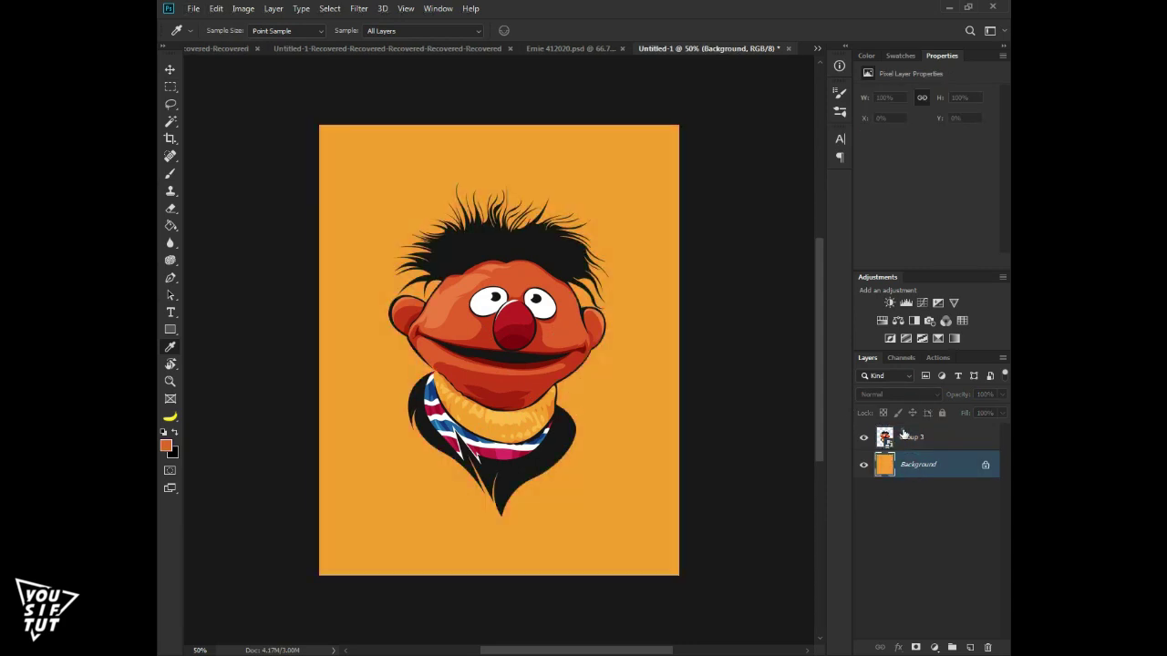
{"action": "key", "text": "ctrl+z"}
{"action": "left_click", "coordinate": [898, 321]}
{"action": "left_click_drag", "start_coordinate": [926, 146], "coordinate": [928, 149]}
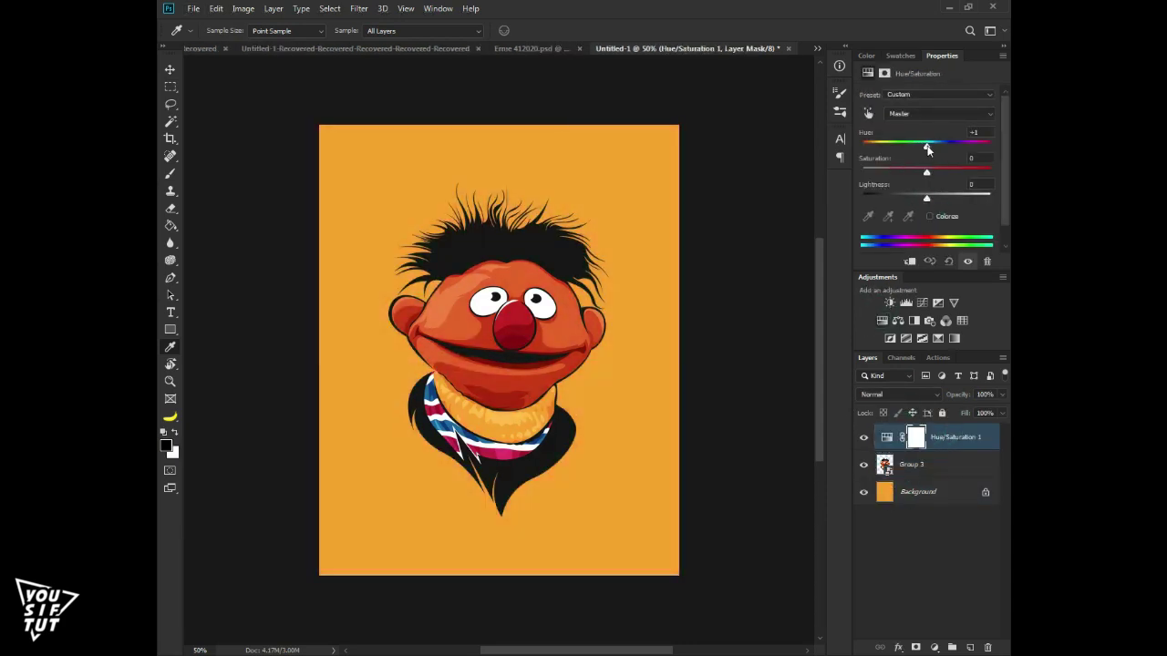
Fill the Background with red sampled from Ernie's nose and add an empty layer above it
{"action": "left_click", "coordinate": [918, 497]}
{"action": "left_click", "coordinate": [529, 384]}
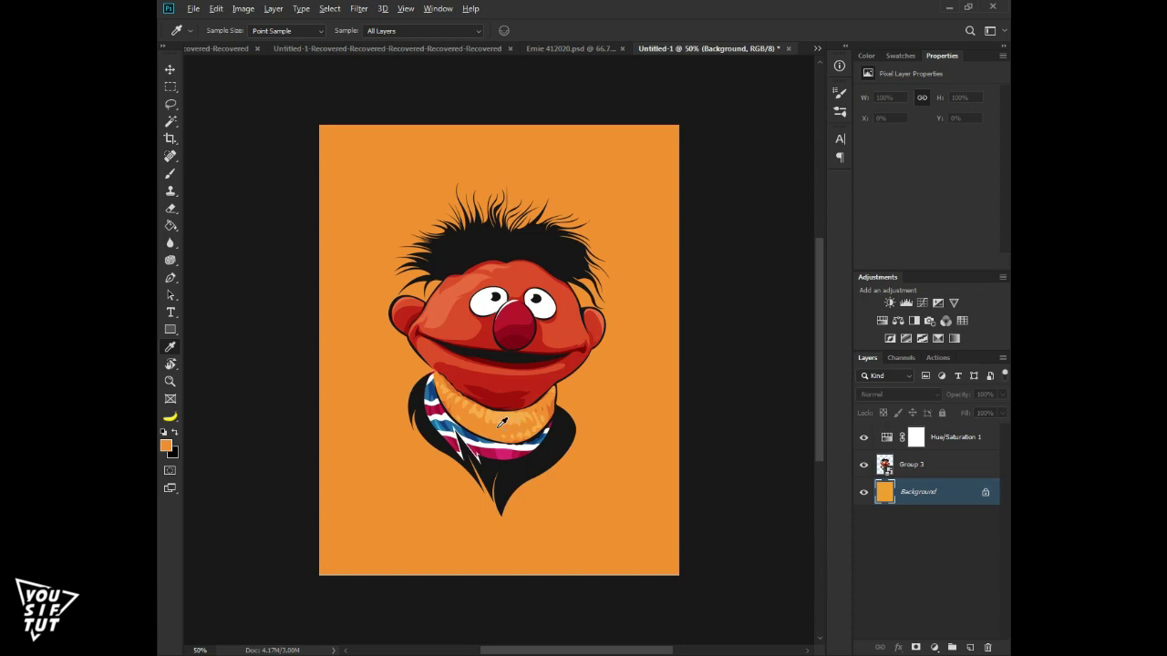
{"action": "left_click", "coordinate": [501, 421]}
{"action": "left_click", "coordinate": [516, 313]}
{"action": "key", "text": "alt+BackSpace"}
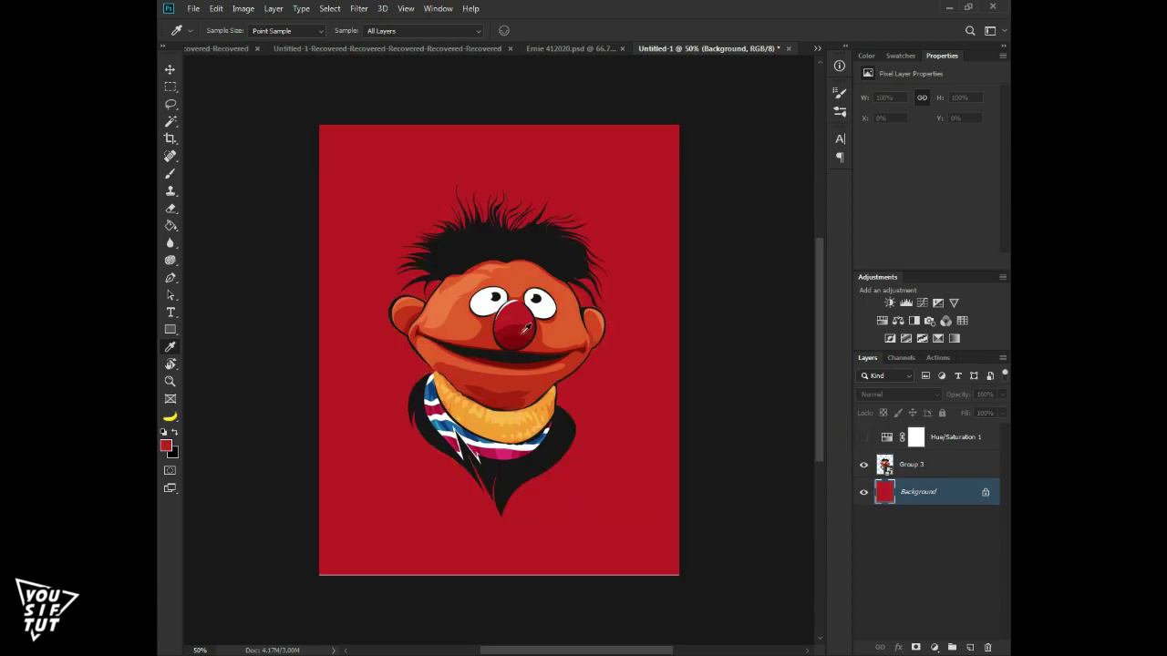
{"action": "left_click", "coordinate": [866, 439]}
{"action": "left_click", "coordinate": [971, 647]}
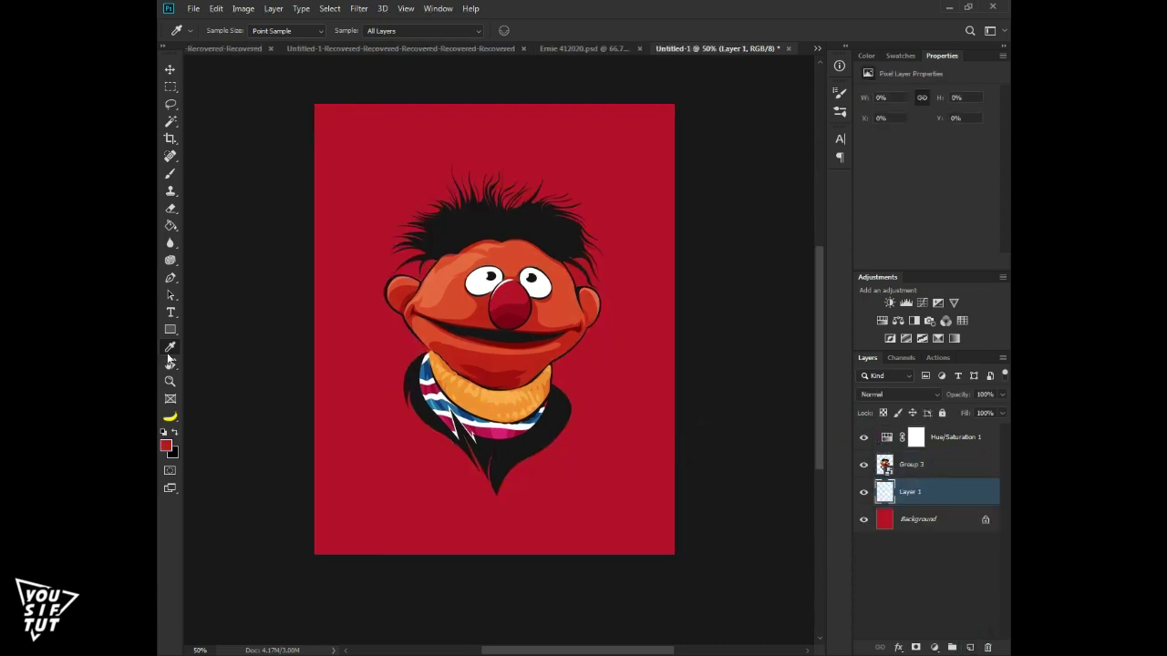
Draw a white 3-sided polygon triangle around Ernie as Polygon 1
{"action": "key", "text": "u"}
{"action": "right_click", "coordinate": [170, 329]}
{"action": "left_click", "coordinate": [227, 367]}
{"action": "mouse_move", "coordinate": [501, 305]}
{"action": "left_mouse_down"}
{"action": "mouse_move", "coordinate": [678, 331]}
{"action": "mouse_move", "coordinate": [649, 361]}
{"action": "left_mouse_up"}
{"action": "key", "text": "v"}
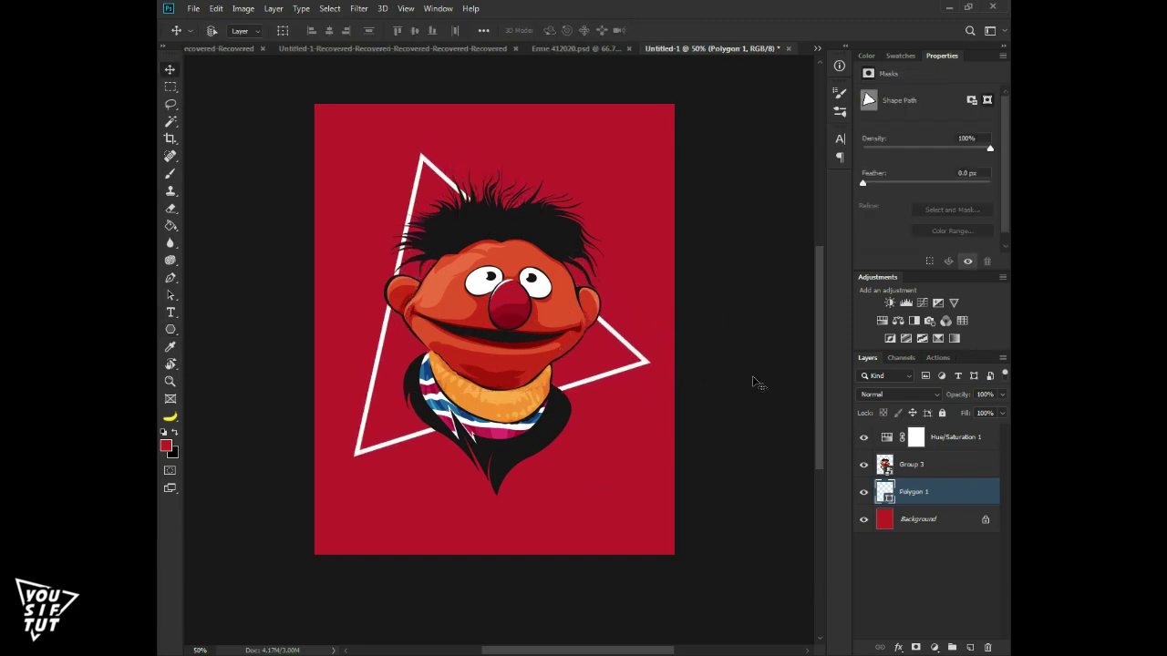
Hide the triangle and draw a 6-sided hexagon, scaling and moving it to frame Ernie
{"action": "left_click", "coordinate": [862, 492]}
{"action": "key", "text": "u"}
{"action": "left_click", "coordinate": [653, 31]}
{"action": "type", "text": "6"}
{"action": "mouse_move", "coordinate": [494, 334]}
{"action": "left_mouse_down"}
{"action": "mouse_move", "coordinate": [607, 454]}
{"action": "mouse_move", "coordinate": [614, 391]}
{"action": "left_mouse_up"}
{"action": "key", "text": "v"}
{"action": "key", "text": "ctrl+t"}
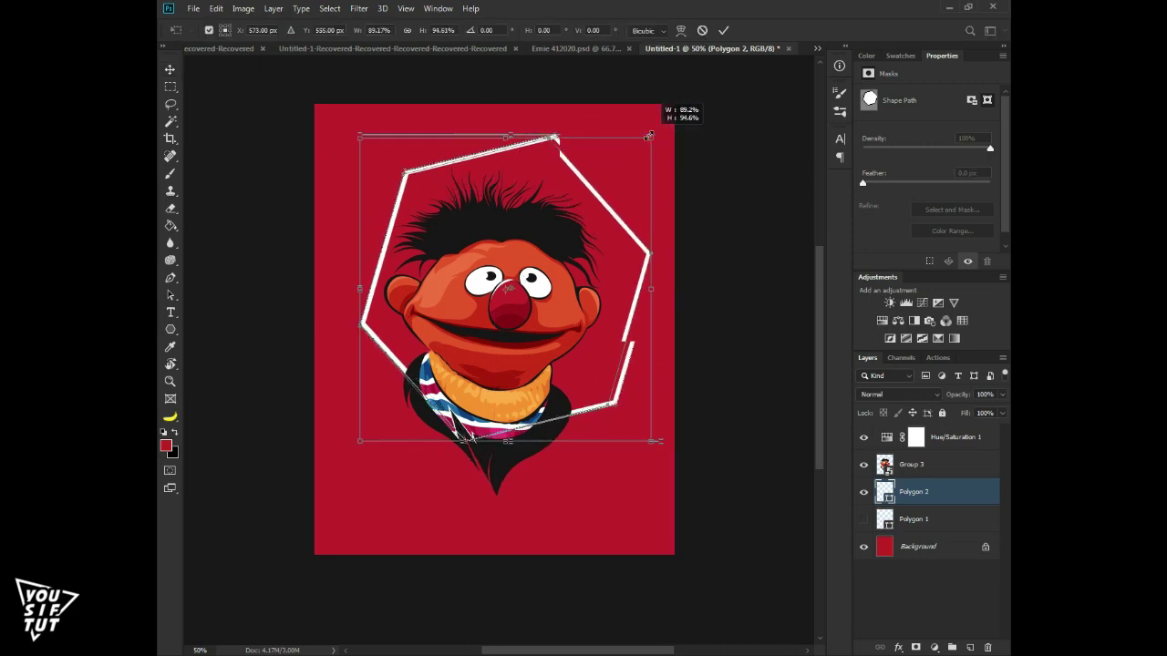
{"action": "left_click_drag", "start_coordinate": [647, 136], "coordinate": [603, 220]}
{"action": "mouse_move", "coordinate": [586, 435]}
{"action": "left_mouse_down"}
{"action": "mouse_move", "coordinate": [569, 465]}
{"action": "mouse_move", "coordinate": [583, 456]}
{"action": "left_mouse_up"}
Load the hexagon as a selection on a new layer and try a white fill, then undo it
{"action": "left_click", "coordinate": [885, 491], "text": "ctrl"}
{"action": "left_click", "coordinate": [927, 546]}
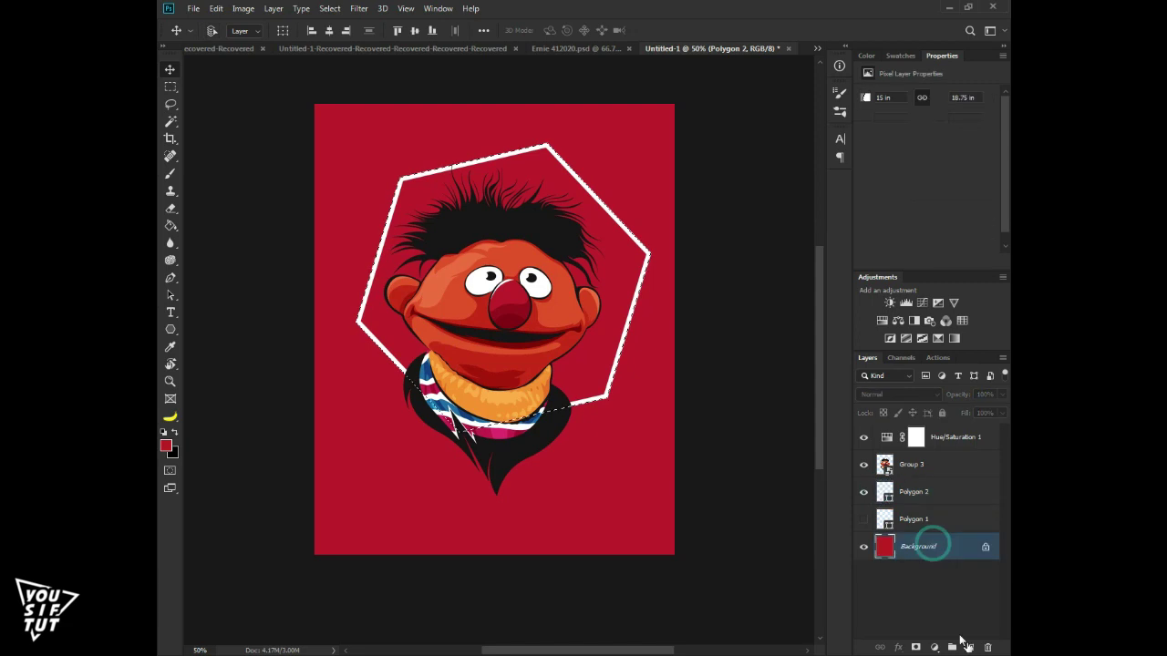
{"action": "key", "text": "ctrl+shift+alt+n"}
{"action": "key", "text": "d"}
{"action": "key", "text": "x"}
{"action": "key", "text": "alt+BackSpace"}
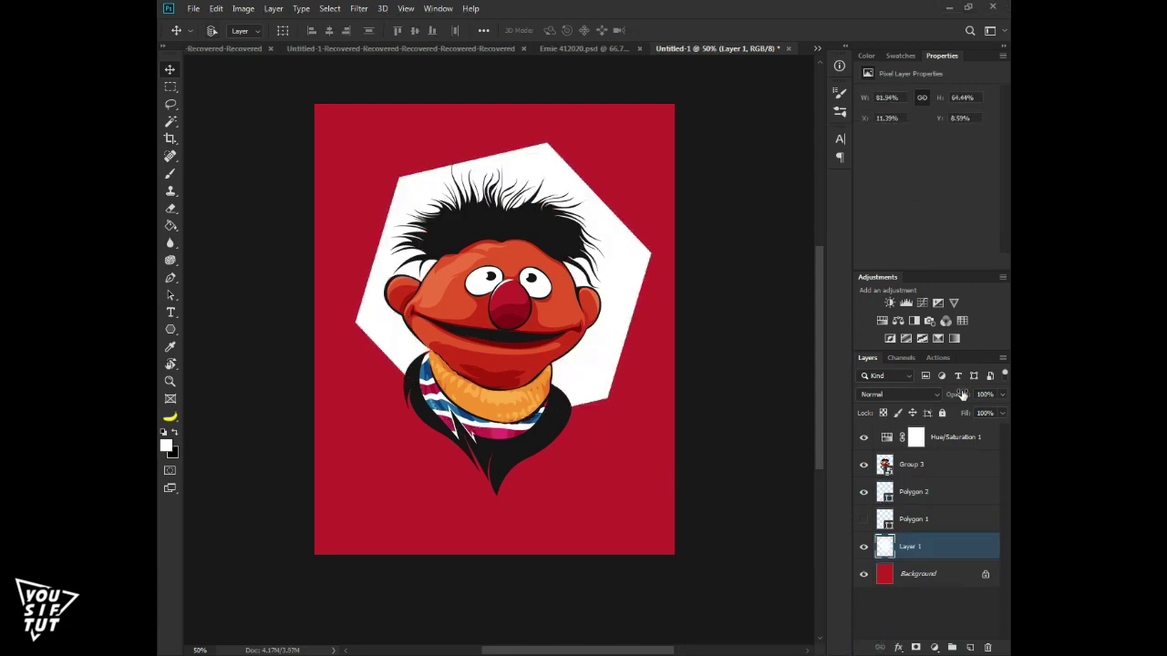
{"action": "key", "text": "ctrl+z"}
Try filling the hexagon selection with sampled orange, then delete that orange hexagon layer
{"action": "key", "text": "i"}
{"action": "left_click", "coordinate": [482, 401]}
{"action": "key", "text": "alt+BackSpace"}
{"action": "key", "text": "ctrl+z"}
{"action": "key", "text": "ctrl+z"}
{"action": "key", "text": "ctrl+d"}
{"action": "key", "text": "v"}
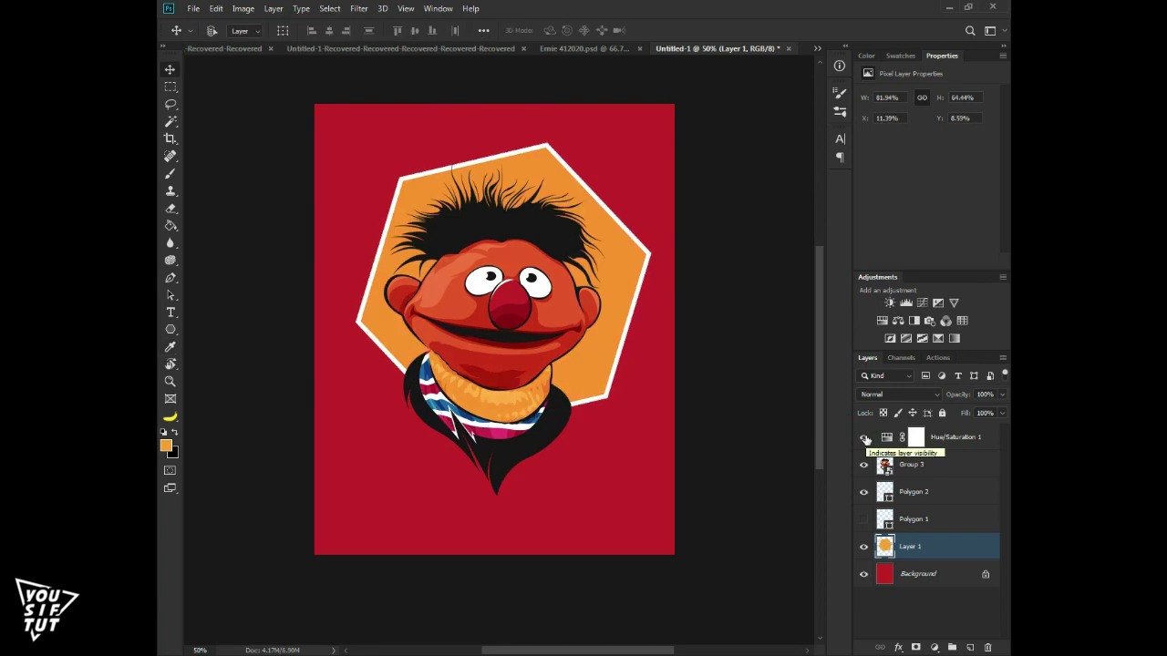
{"action": "key", "text": "Delete"}
Show the triangle layer again, hide the hexagon layer, and select the triangle
{"action": "left_click_drag", "start_coordinate": [863, 491], "coordinate": [863, 519]}
{"action": "left_click", "coordinate": [913, 519]}
{"action": "key", "text": "z"}
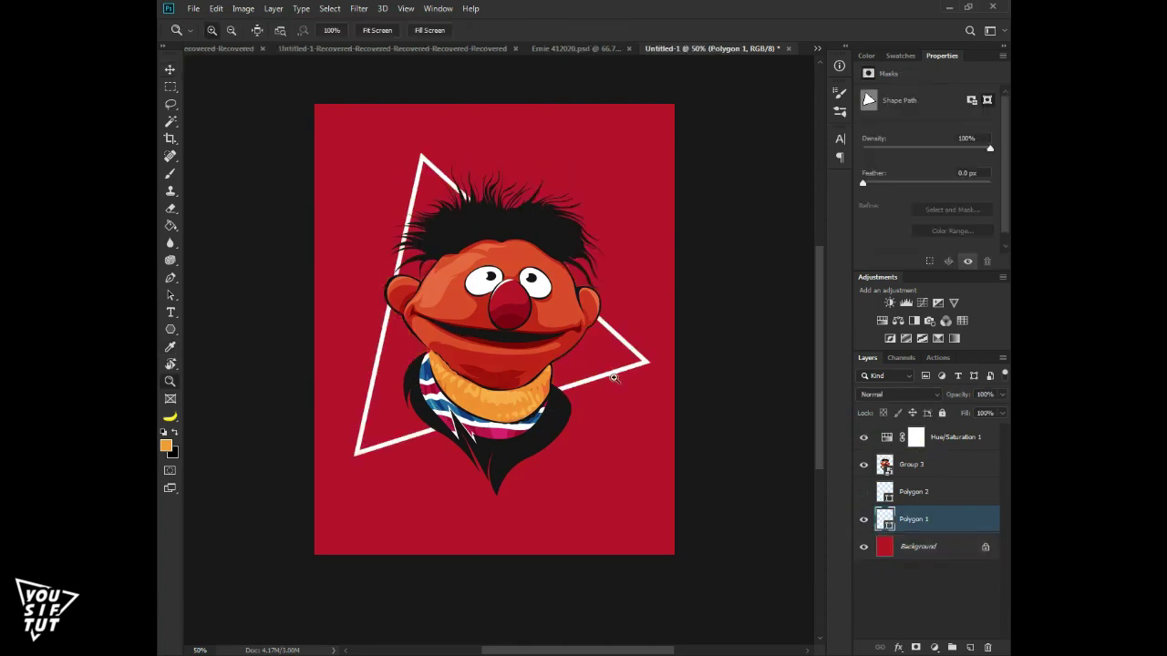
{"action": "key", "text": "ctrl+plus"}
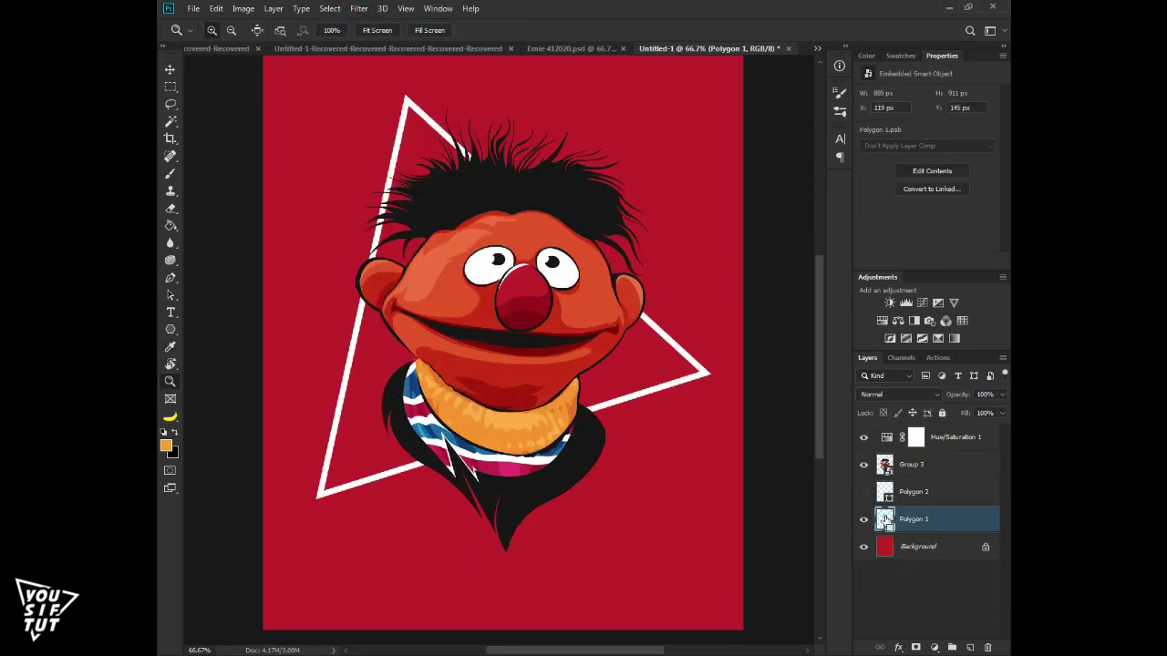
Mask the Ernie group and paint over the collar so the triangle's lower edge shows
{"action": "left_click", "coordinate": [911, 464]}
{"action": "left_click", "coordinate": [915, 648]}
{"action": "key", "text": "b"}
{"action": "right_click", "coordinate": [456, 298]}
{"action": "left_click_drag", "start_coordinate": [392, 31], "coordinate": [465, 32]}
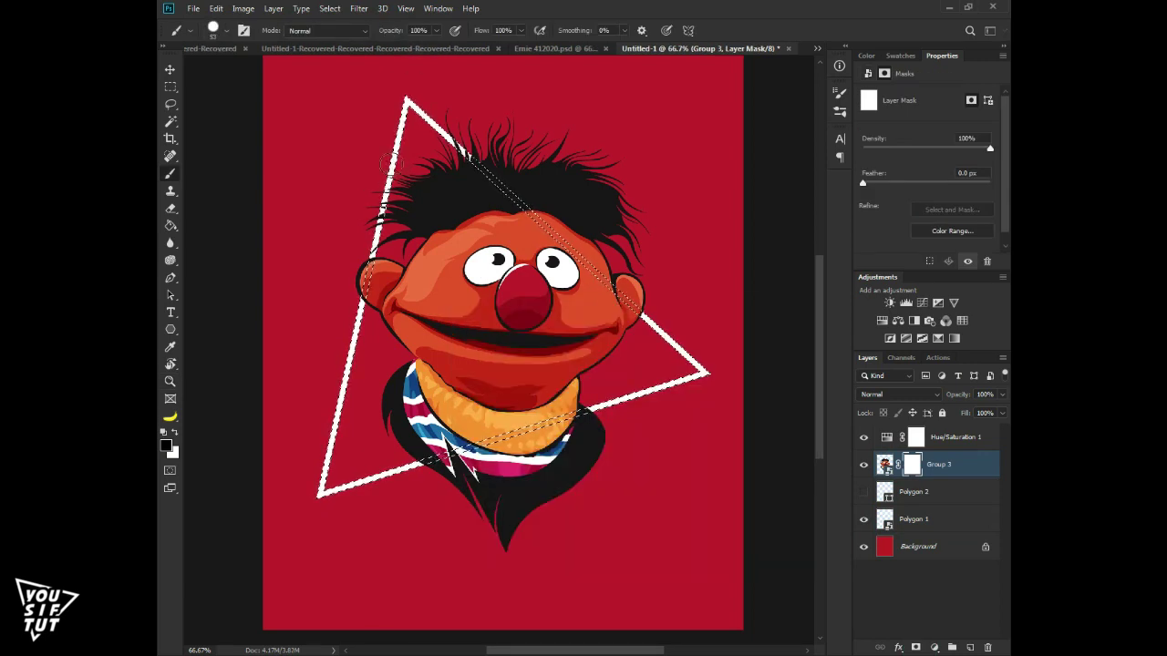
{"action": "left_click_drag", "start_coordinate": [410, 470], "coordinate": [670, 383]}
{"action": "key", "text": "v"}
{"action": "key", "text": "ctrl+d"}
Add a new layer above Background with a lasso triangle selection and white as paint colour
{"action": "scroll", "coordinate": [688, 465], "scroll_direction": "up", "scroll_amount": 1}
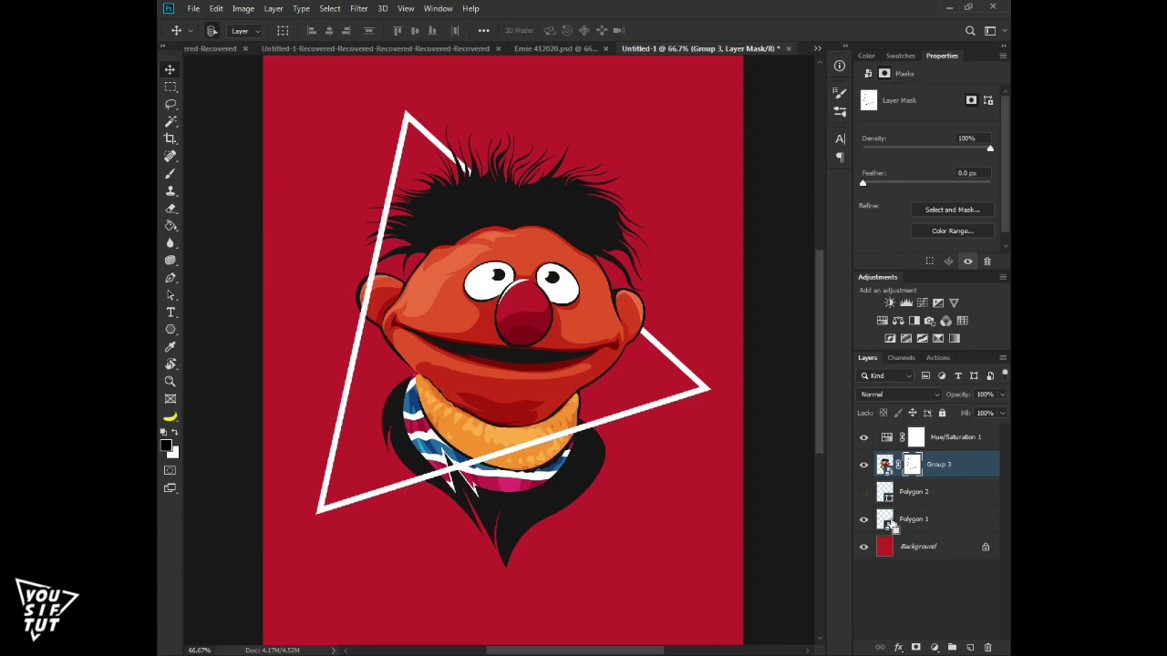
{"action": "left_click", "coordinate": [917, 547]}
{"action": "left_click", "coordinate": [970, 647]}
{"action": "key", "text": "l"}
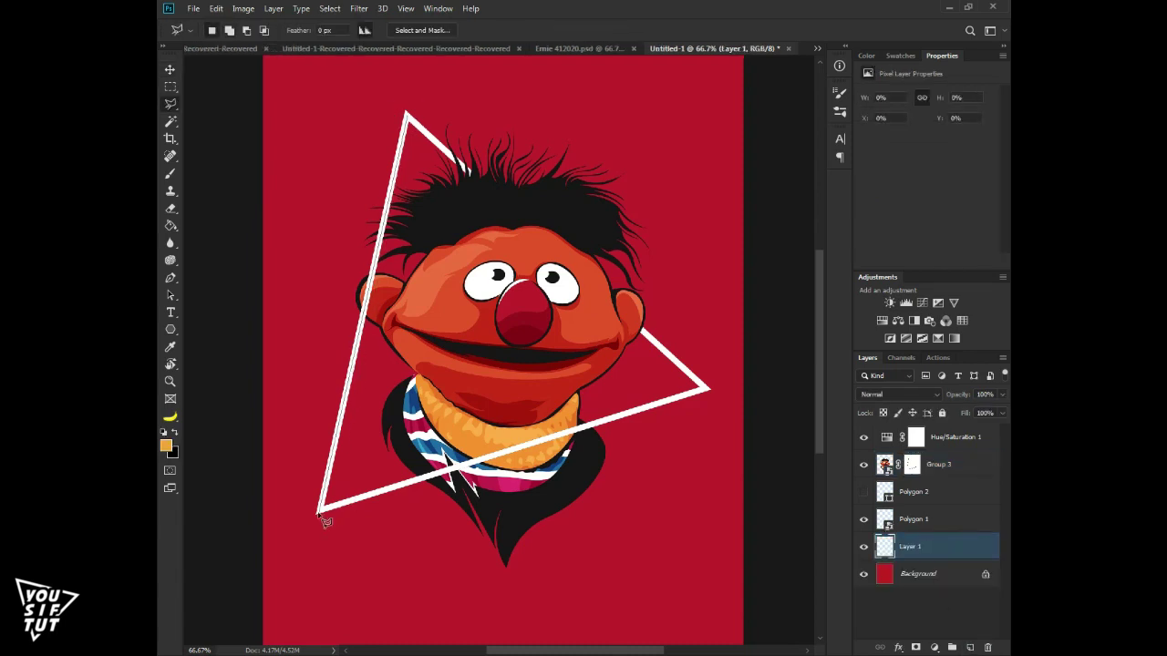
{"action": "left_click", "coordinate": [406, 115]}
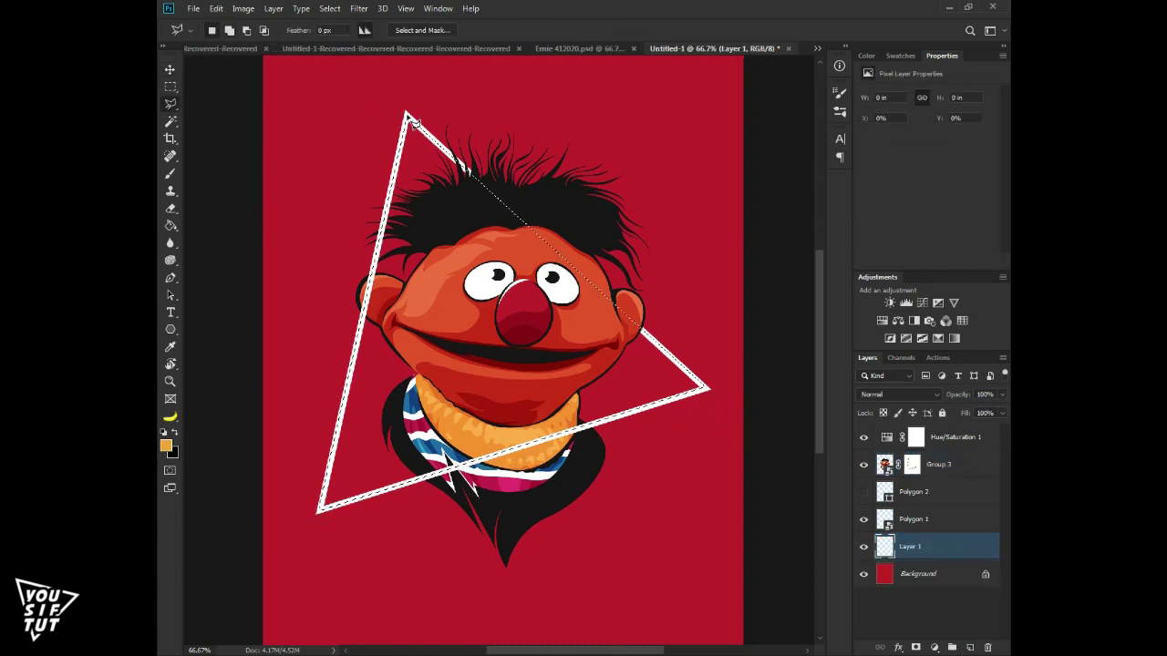
{"action": "key", "text": "b"}
{"action": "key", "text": "d"}
{"action": "key", "text": "x"}
Brush a large soft white wash inside the triangle selection, then deselect
{"action": "right_click", "coordinate": [411, 440]}
{"action": "left_click", "coordinate": [448, 514]}
{"action": "key", "text": "Return"}
{"action": "left_click", "coordinate": [390, 456]}
{"action": "key", "text": "ctrl+d"}
{"action": "key", "text": "v"}
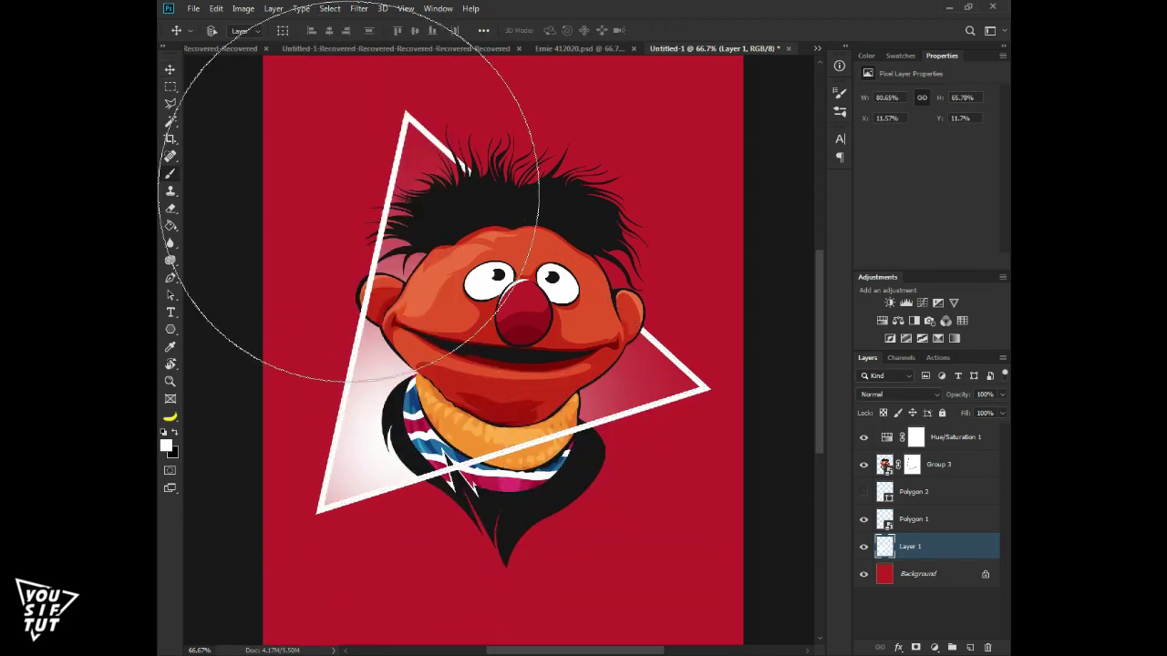
Apply Filter Gallery Halftone Pattern to the white wash and set the layer to 50% opacity
{"action": "left_click", "coordinate": [358, 9]}
{"action": "left_click", "coordinate": [444, 69]}
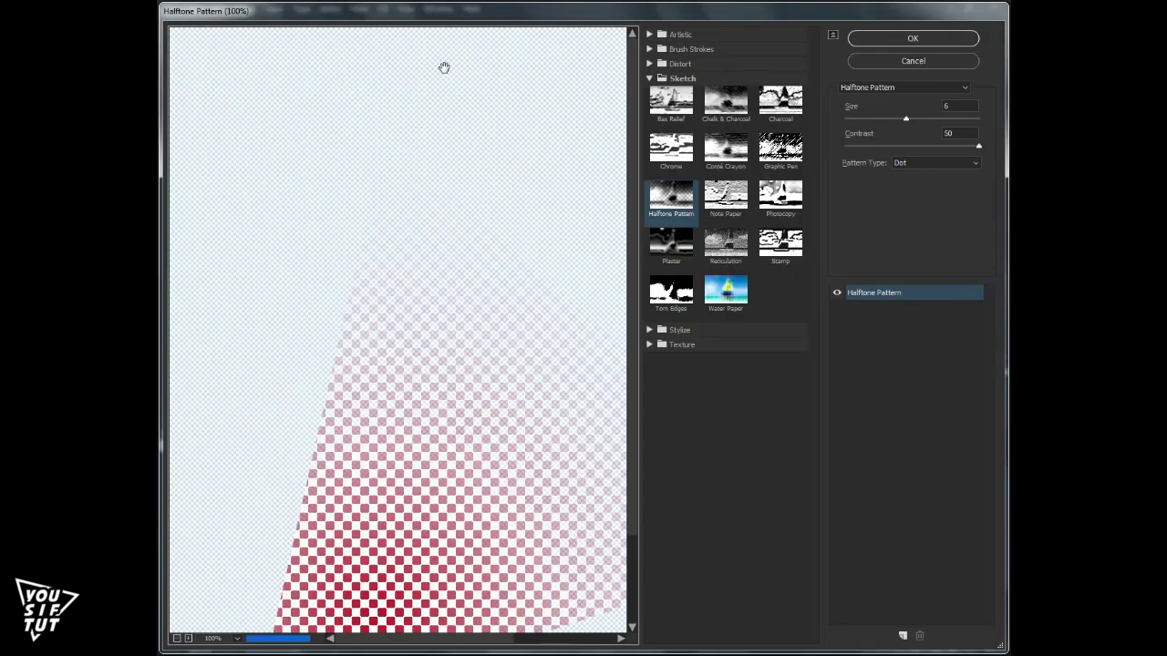
{"action": "left_click", "coordinate": [912, 38]}
{"action": "key", "text": "ctrl+plus"}
{"action": "key", "text": "ctrl+plus"}
{"action": "key", "text": "ctrl+minus"}
{"action": "key", "text": "5"}
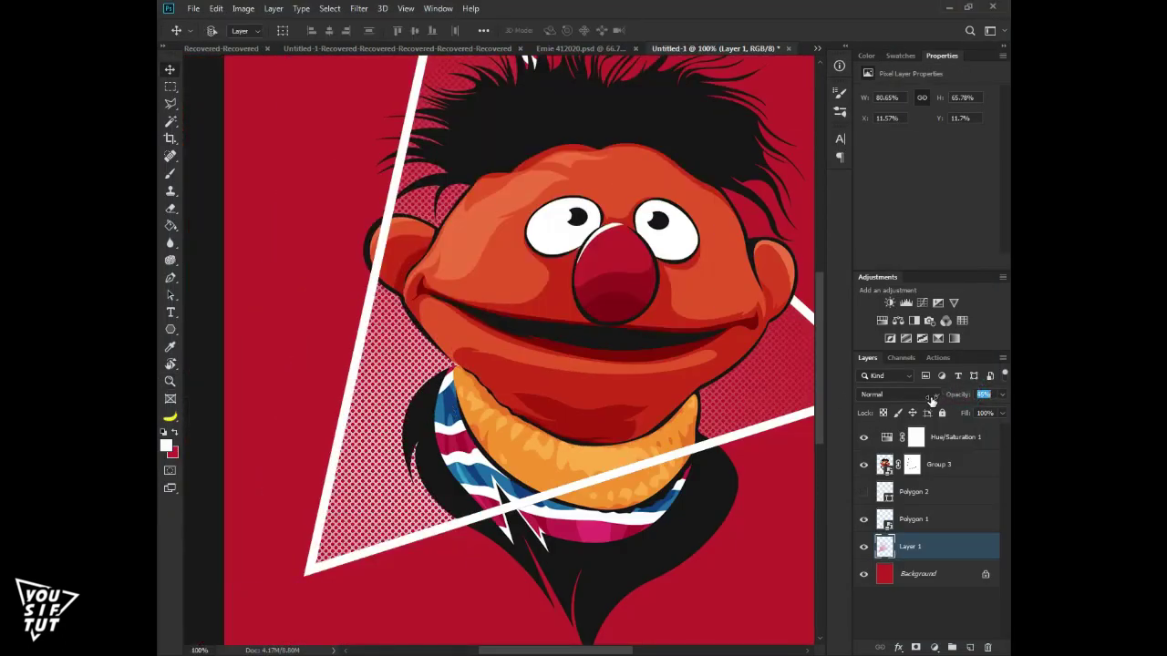
{"action": "key", "text": "z"}
{"action": "left_click", "coordinate": [672, 334], "text": "alt"}
{"action": "left_click", "coordinate": [948, 573]}
Fill the Background with black, then red, then with orange sampled from Ernie's collar
{"action": "key", "text": "i"}
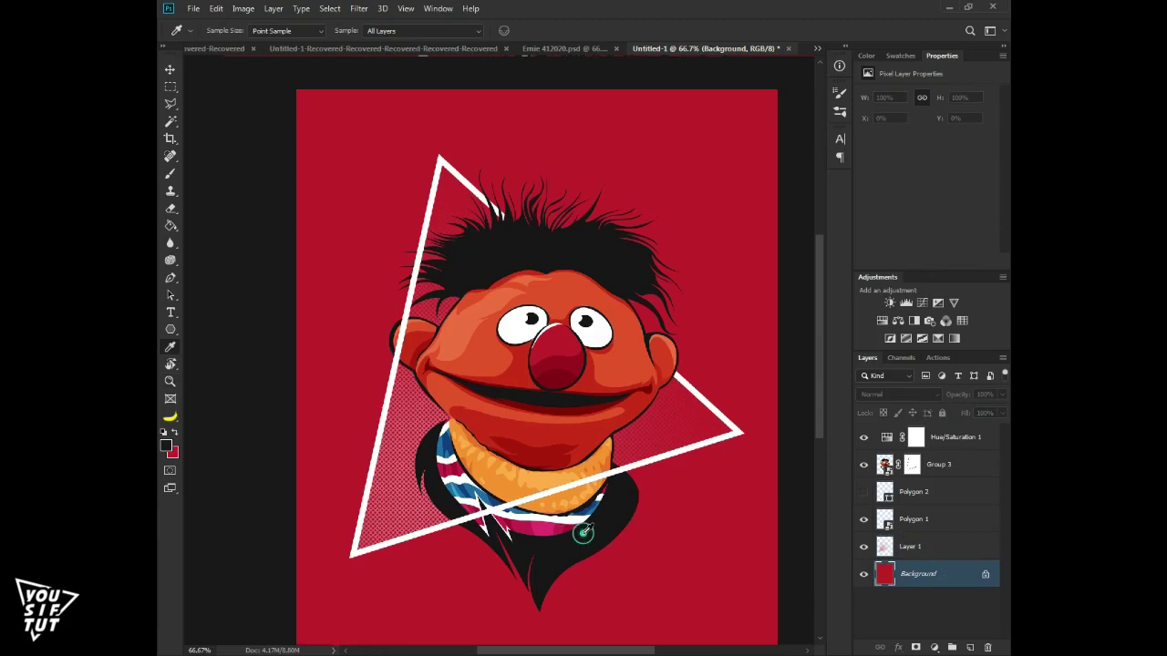
{"action": "left_click", "coordinate": [586, 530]}
{"action": "key", "text": "alt+BackSpace"}
{"action": "left_click", "coordinate": [863, 436]}
{"action": "key", "text": "x"}
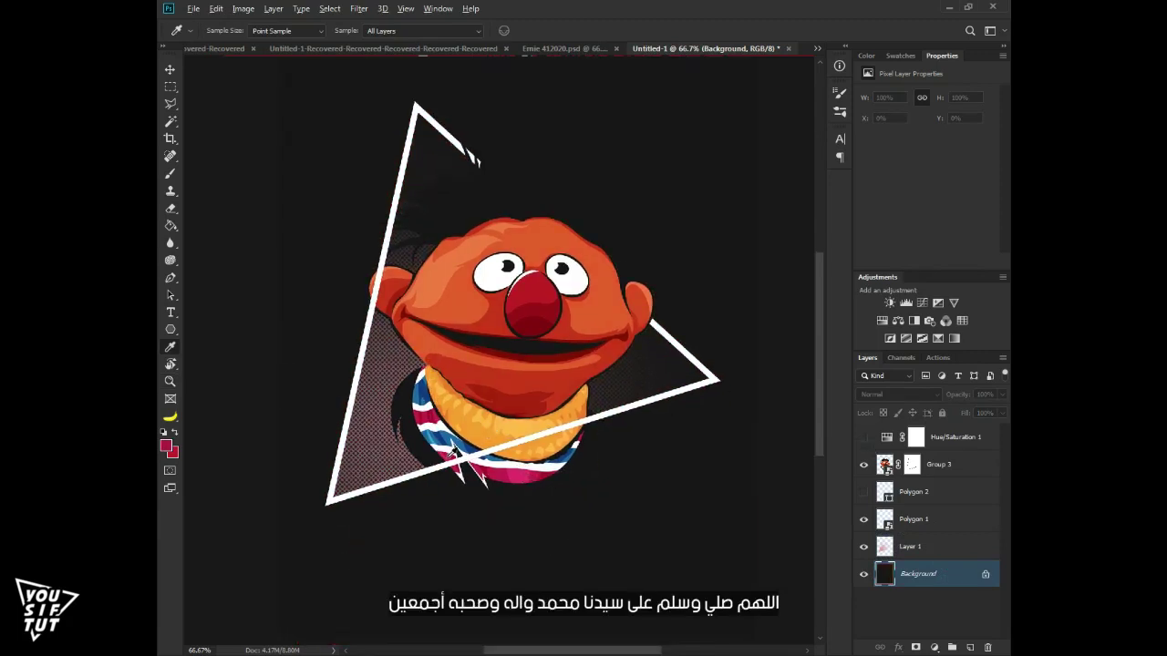
{"action": "key", "text": "alt+BackSpace"}
{"action": "left_click", "coordinate": [485, 432]}
{"action": "key", "text": "alt+BackSpace"}
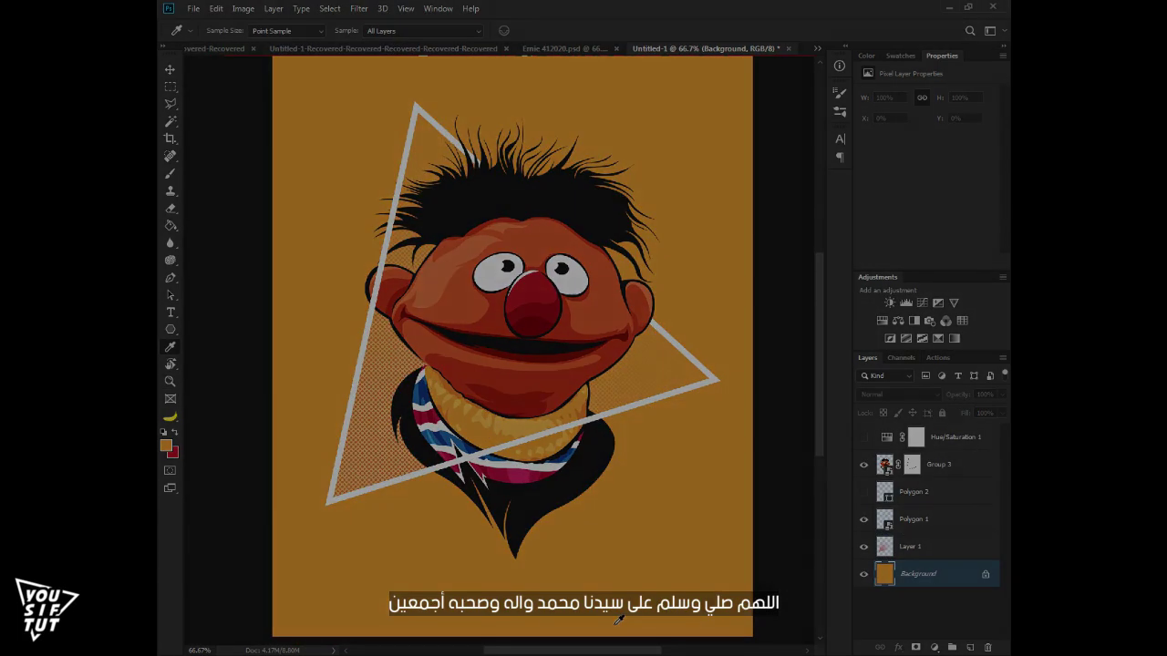